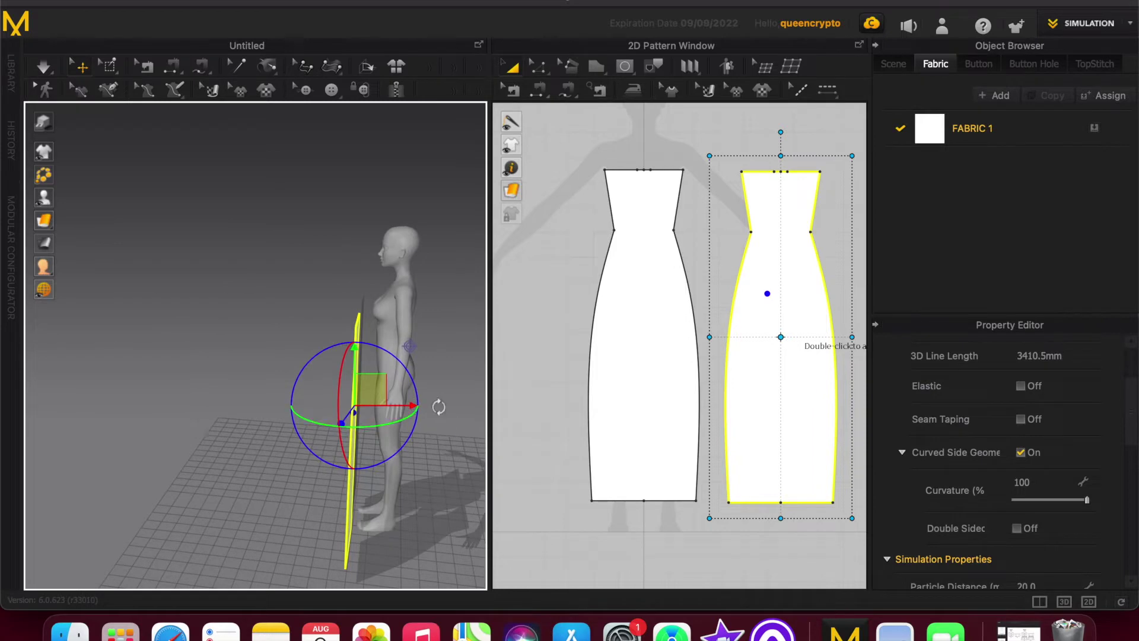
Move the back dress panel behind the avatar in the 3D scene, leaving the front panel in front of the body.
{"action": "left_click_drag", "start_coordinate": [402, 405], "coordinate": [466, 407]}
{"action": "right_click_drag", "start_coordinate": [363, 453], "coordinate": [313, 452]}
{"action": "scroll", "coordinate": [313, 451], "scroll_direction": "down", "scroll_amount": 3}
{"action": "left_click", "coordinate": [414, 415]}
{"action": "scroll", "coordinate": [404, 427], "scroll_direction": "down", "scroll_amount": 1}
{"action": "left_click", "coordinate": [353, 427]}
{"action": "right_click_drag", "start_coordinate": [370, 427], "coordinate": [385, 410]}
{"action": "left_click_drag", "start_coordinate": [385, 402], "coordinate": [403, 402]}
{"action": "right_click_drag", "start_coordinate": [284, 424], "coordinate": [317, 464]}
{"action": "right_click_drag", "start_coordinate": [242, 452], "coordinate": [414, 463]}
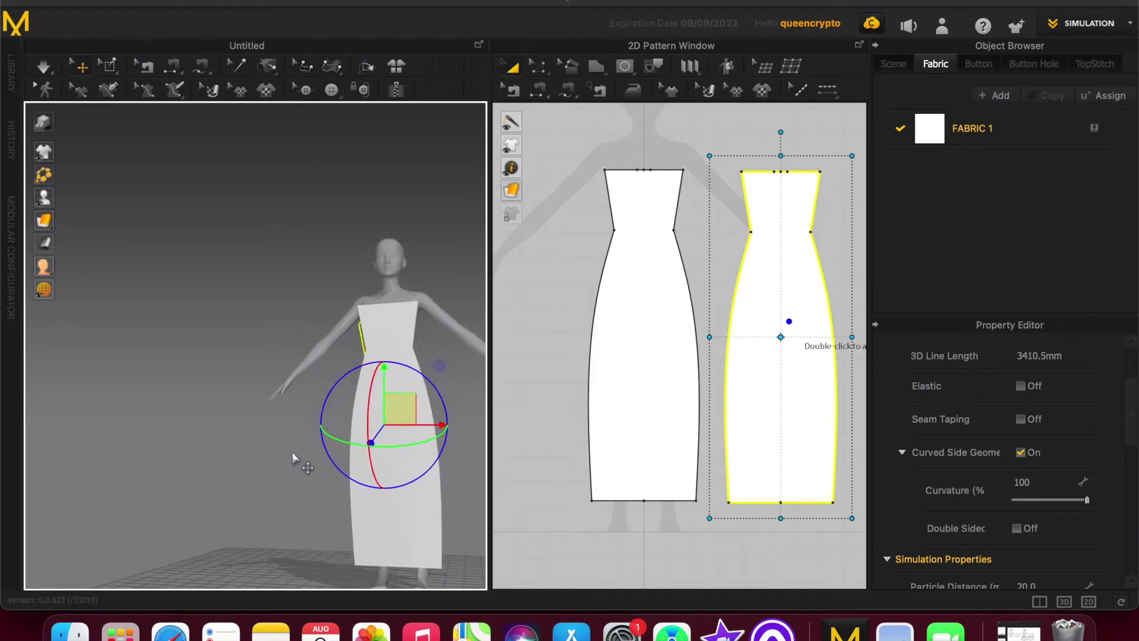
{"action": "right_click_drag", "start_coordinate": [292, 455], "coordinate": [190, 421]}
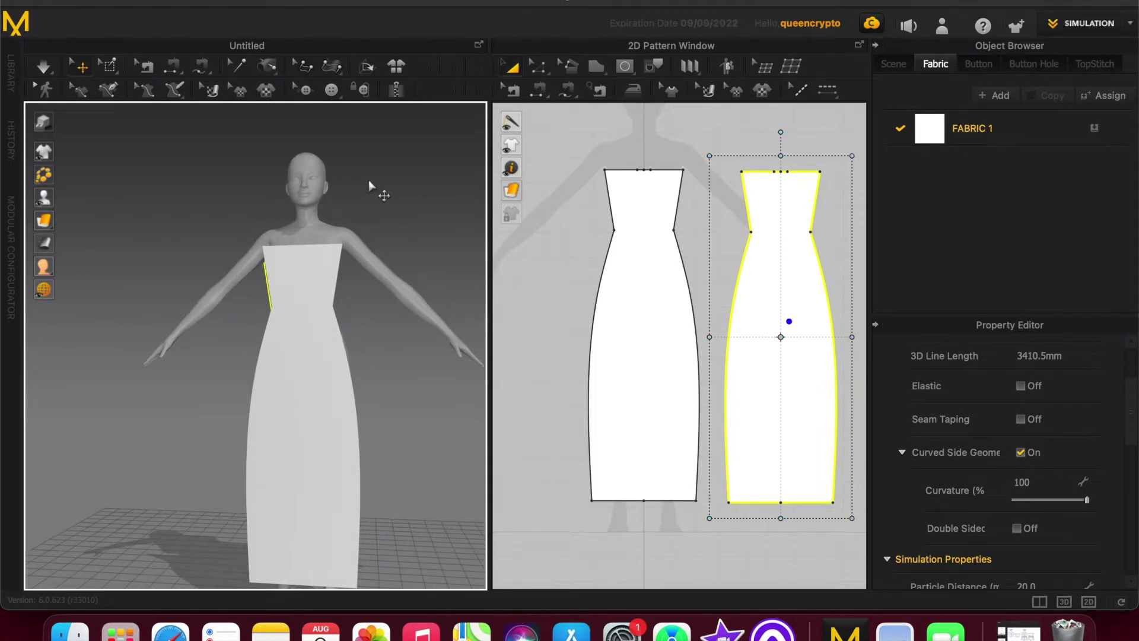
Draw a V-shaped internal line from the front panel's top-left corner to the nearest top-edge point, with segments about 90.3 mm and 79.2 mm.
{"action": "scroll", "coordinate": [643, 173], "scroll_direction": "up", "scroll_amount": 5}
{"action": "scroll", "coordinate": [630, 265], "scroll_direction": "down", "scroll_amount": 3}
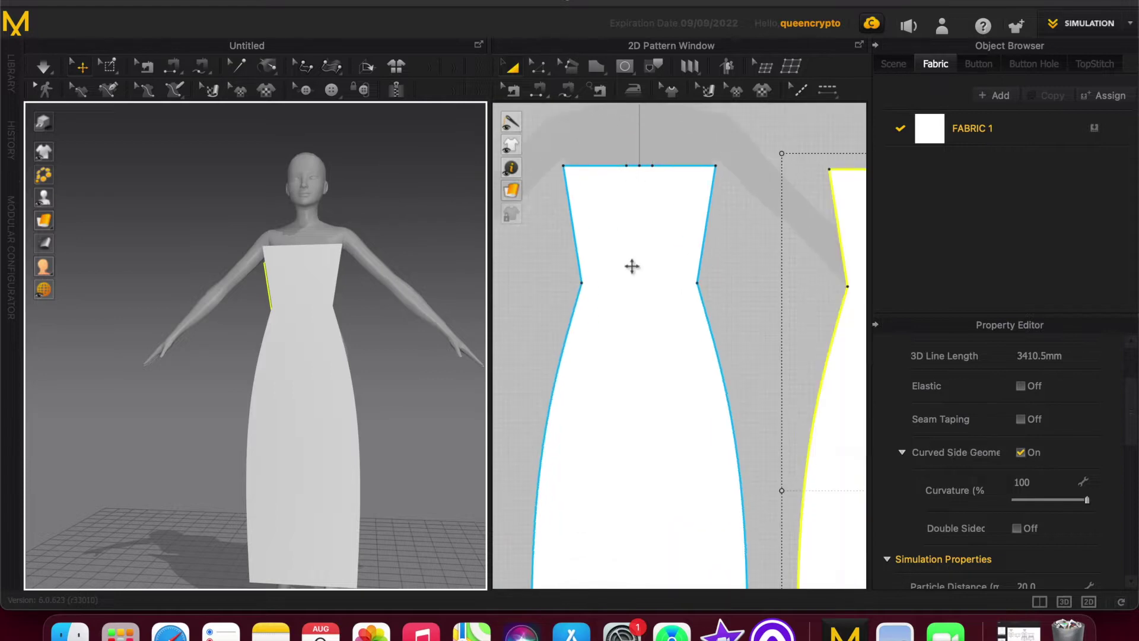
{"action": "scroll", "coordinate": [627, 143], "scroll_direction": "up", "scroll_amount": 3}
{"action": "left_click", "coordinate": [618, 242]}
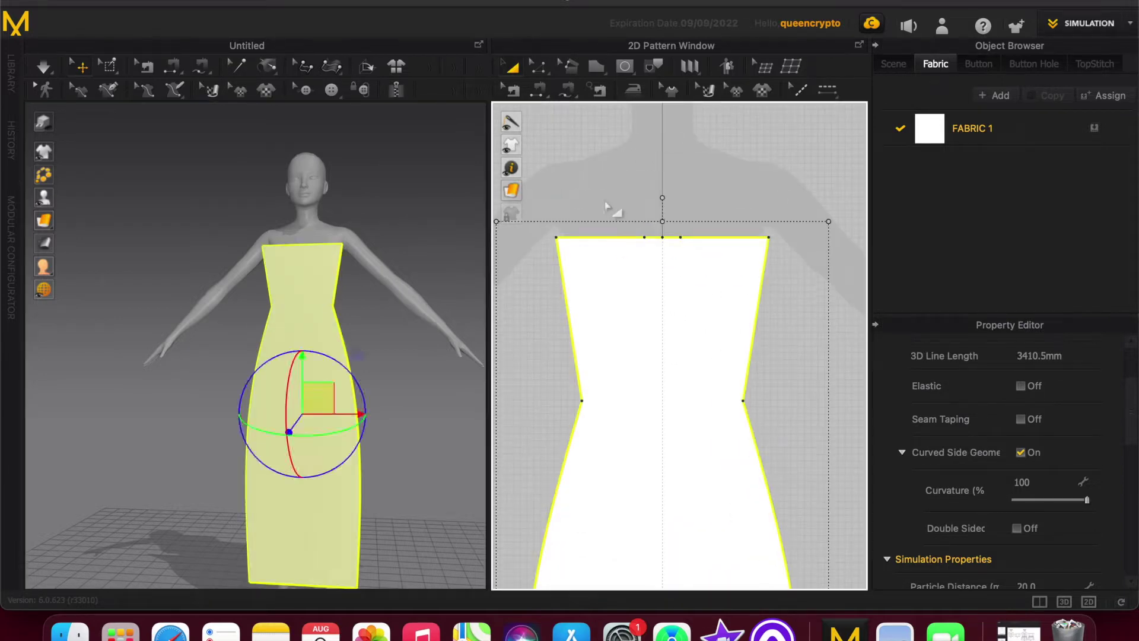
{"action": "left_click", "coordinate": [610, 211]}
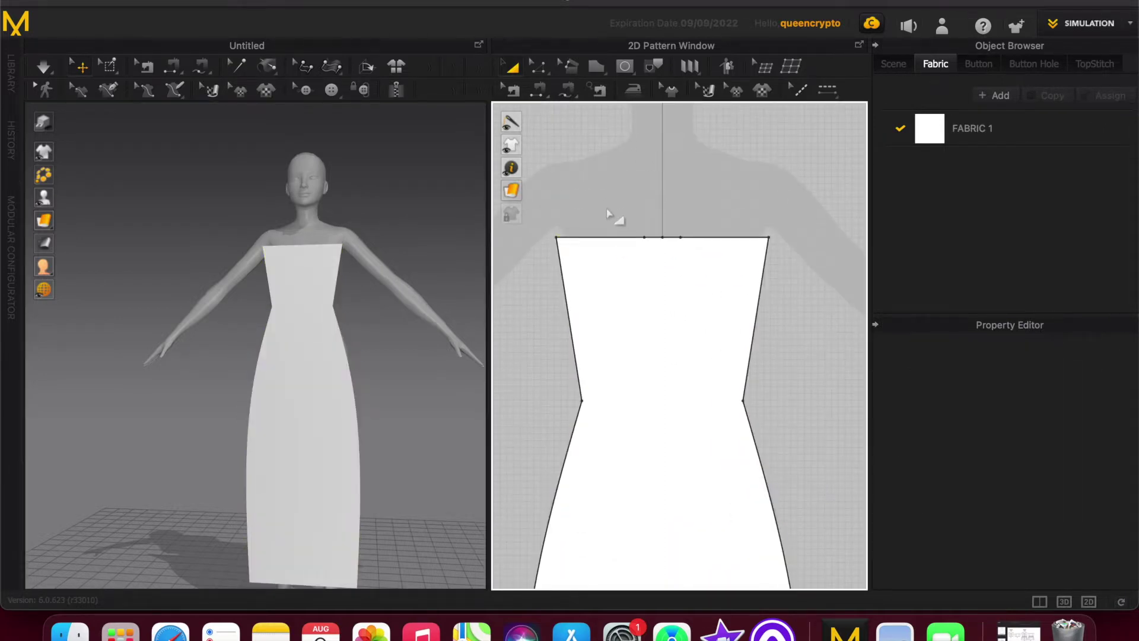
{"action": "left_click", "coordinate": [590, 69]}
{"action": "left_click", "coordinate": [539, 72]}
{"action": "left_click", "coordinate": [340, 2]}
{"action": "mouse_move", "coordinate": [376, 15]}
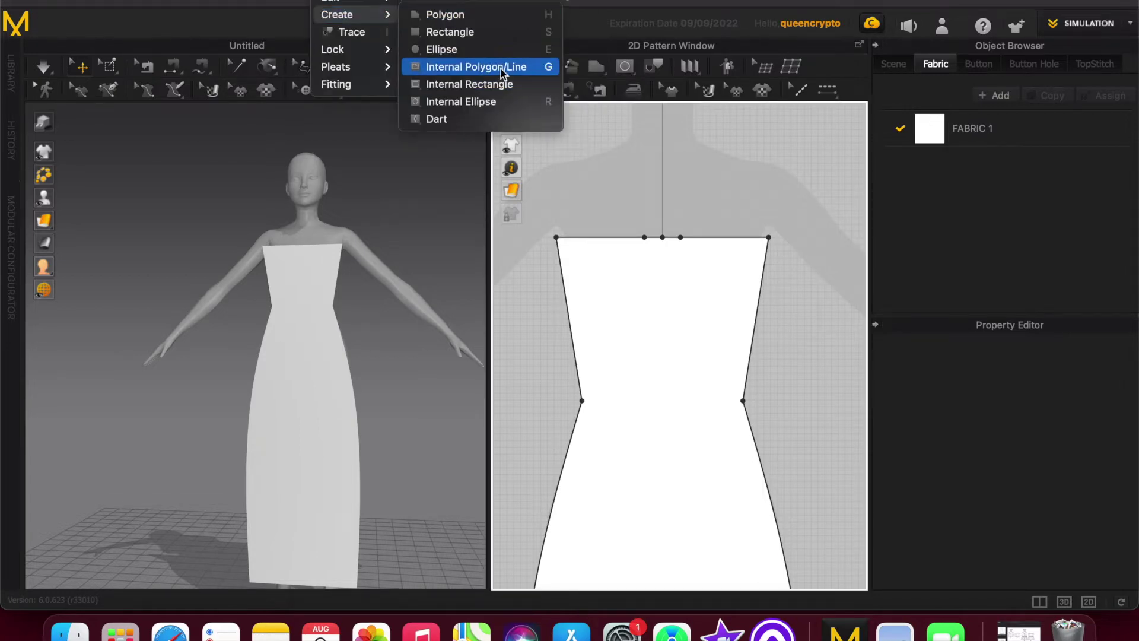
{"action": "left_click", "coordinate": [469, 67]}
{"action": "left_click", "coordinate": [556, 238]}
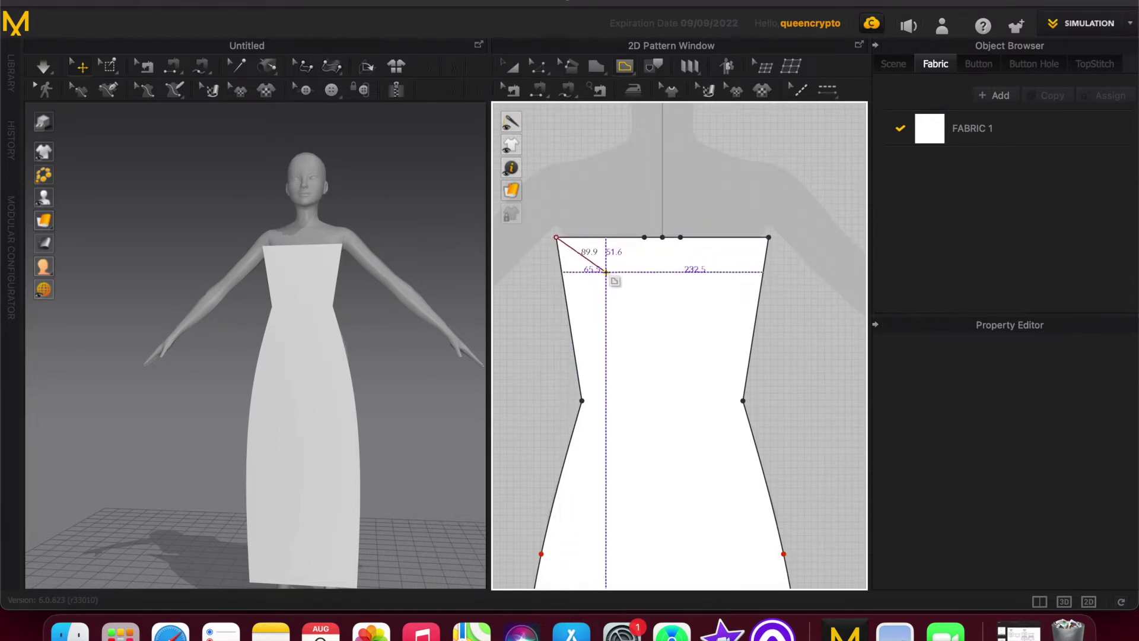
{"action": "left_click", "coordinate": [605, 274]}
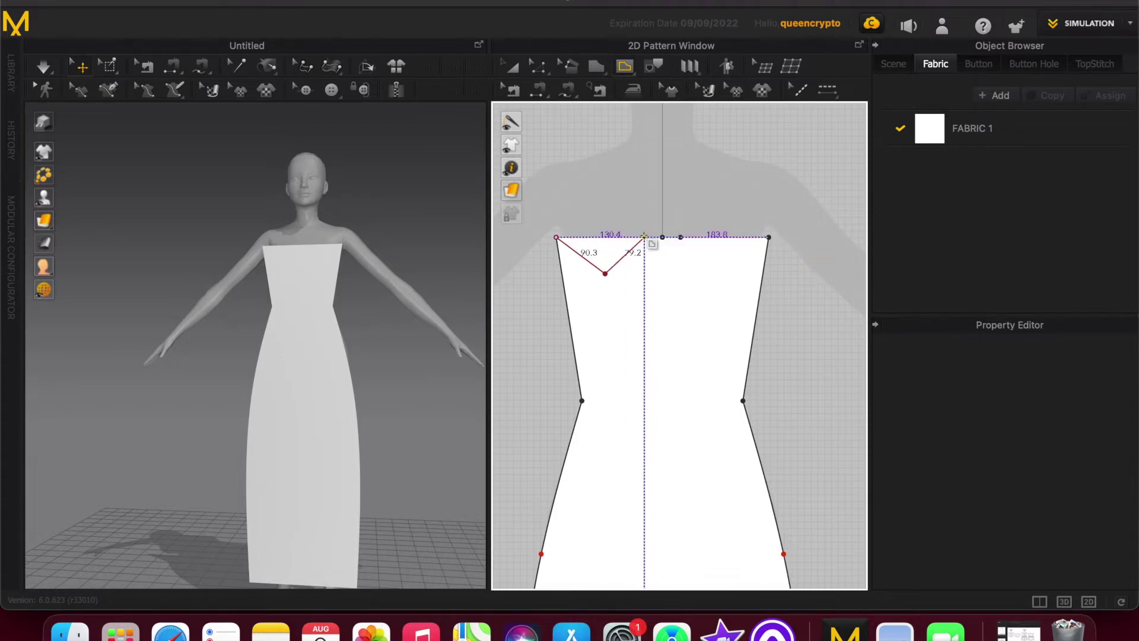
{"action": "left_click", "coordinate": [644, 238]}
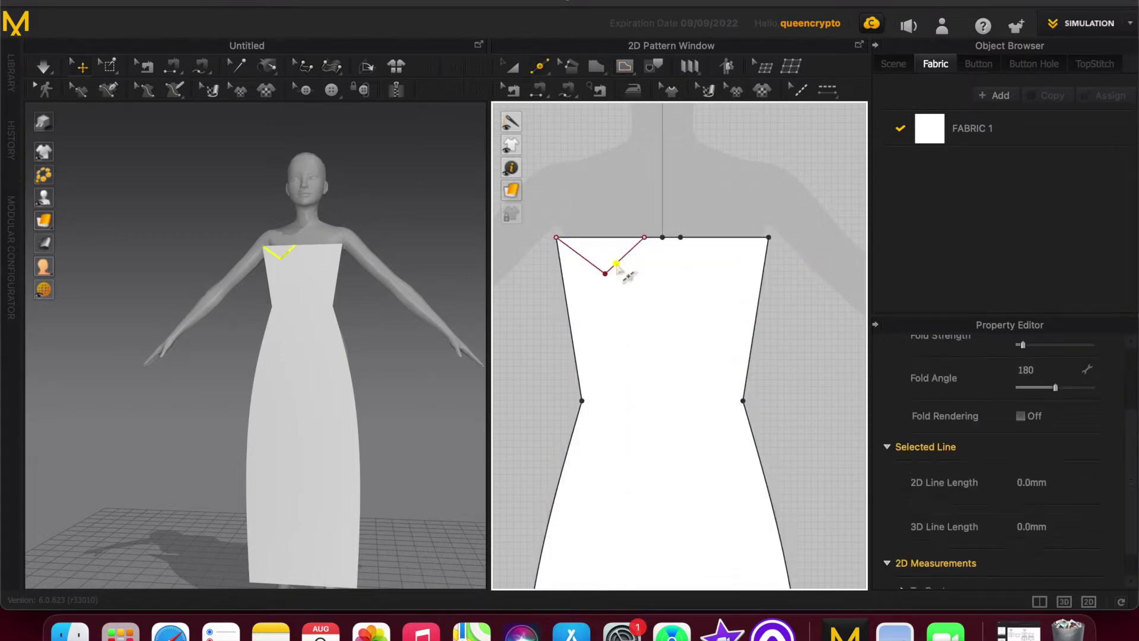
{"action": "key", "text": "Escape"}
Copy both segments of the V-shaped internal line and paste them between the front panel's other top-edge point and its top-right corner.
{"action": "left_click", "coordinate": [621, 264]}
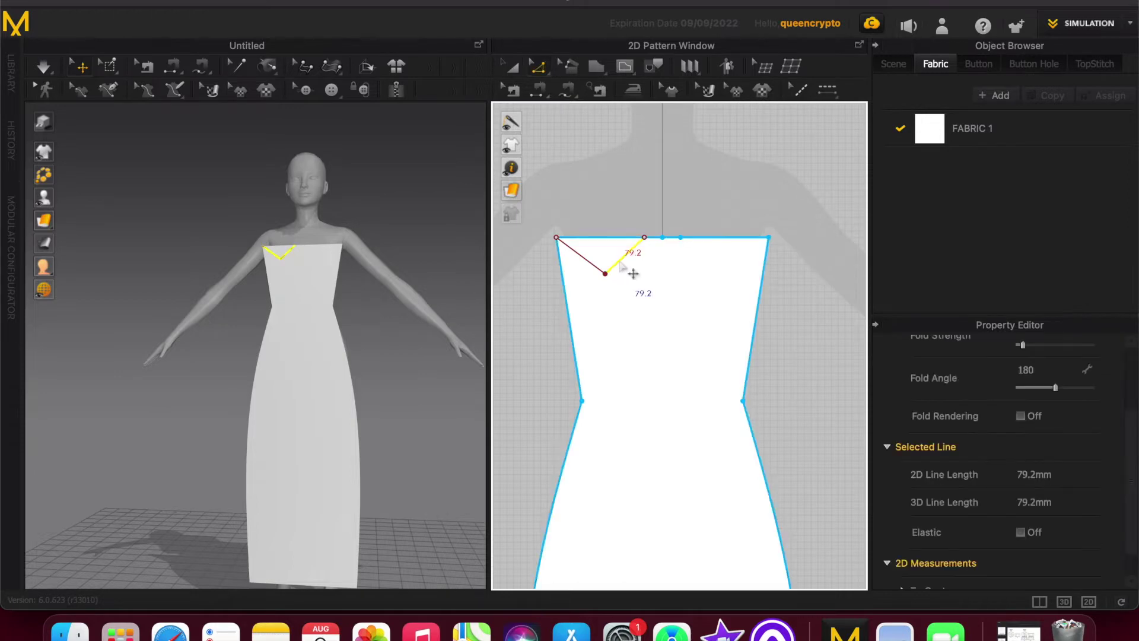
{"action": "left_click", "coordinate": [602, 272]}
{"action": "left_click", "coordinate": [607, 270], "text": "shift"}
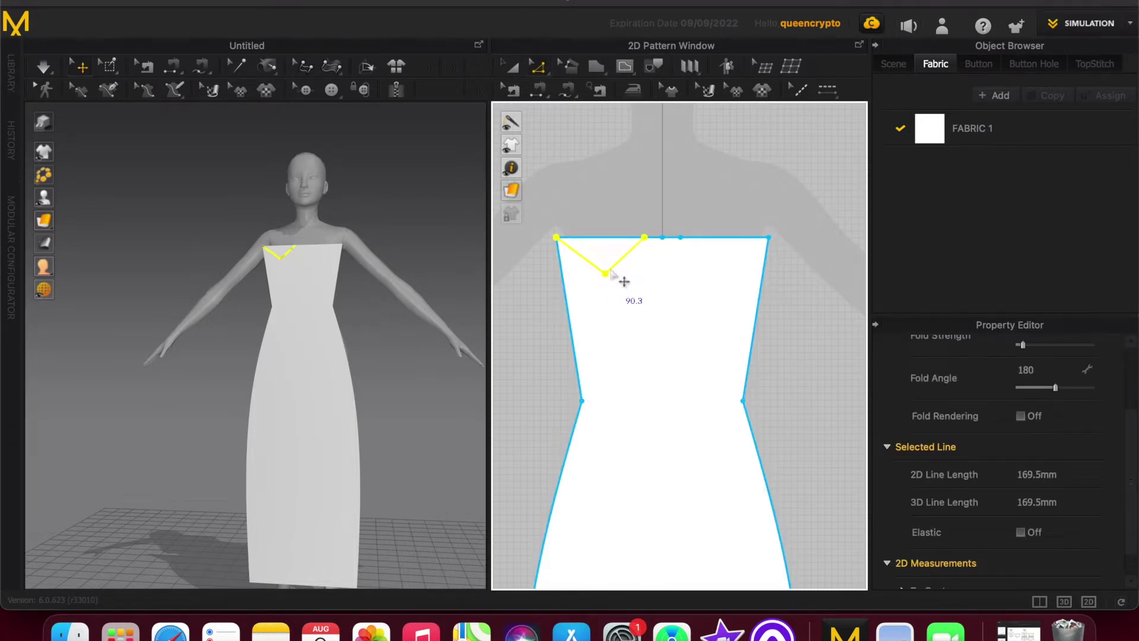
{"action": "key", "text": "ctrl+c"}
{"action": "key", "text": "ctrl+v"}
{"action": "left_click", "coordinate": [736, 280]}
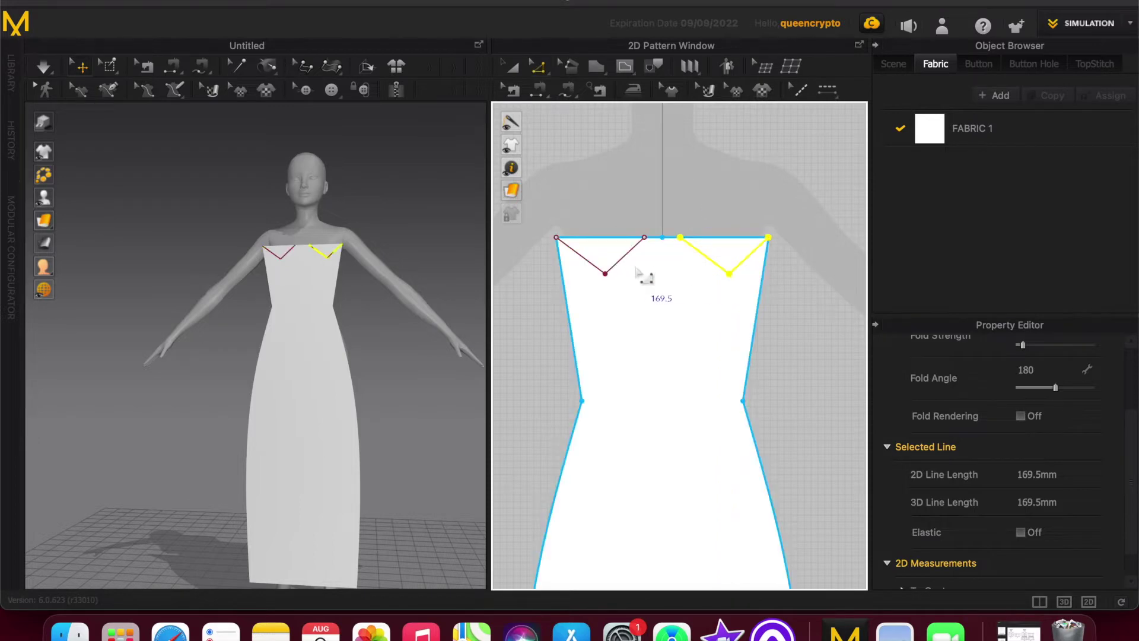
Convert the lowest point of both V-shaped internal lines into a curve point to form two rounded bust lines.
{"action": "left_click", "coordinate": [605, 273]}
{"action": "right_click", "coordinate": [605, 273]}
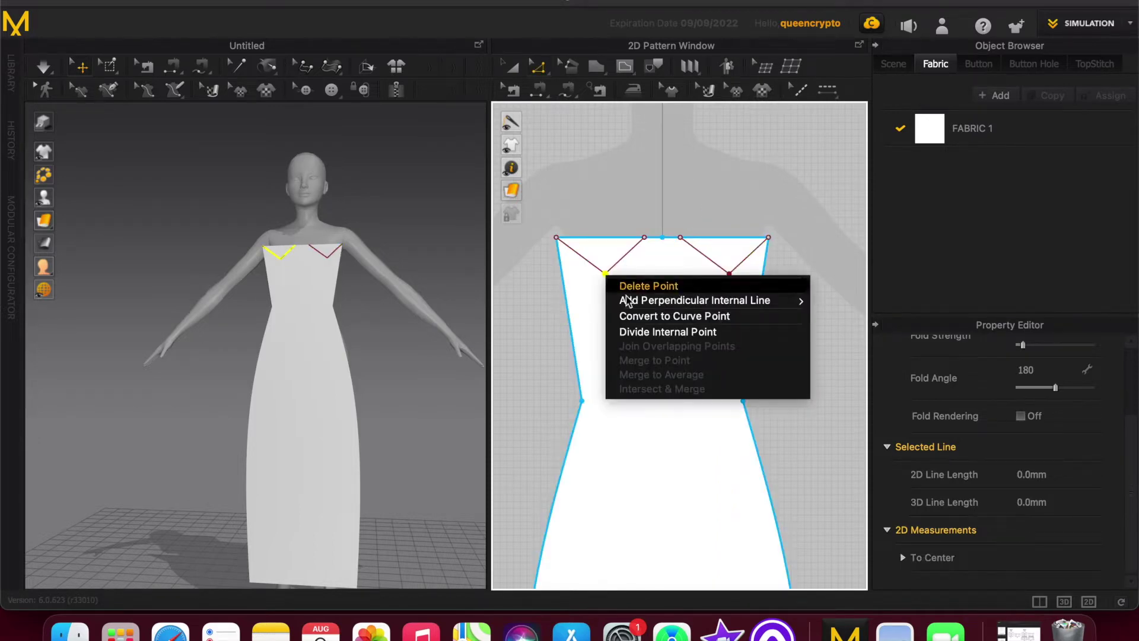
{"action": "left_click", "coordinate": [650, 313]}
{"action": "left_click", "coordinate": [729, 274]}
{"action": "right_click", "coordinate": [734, 274]}
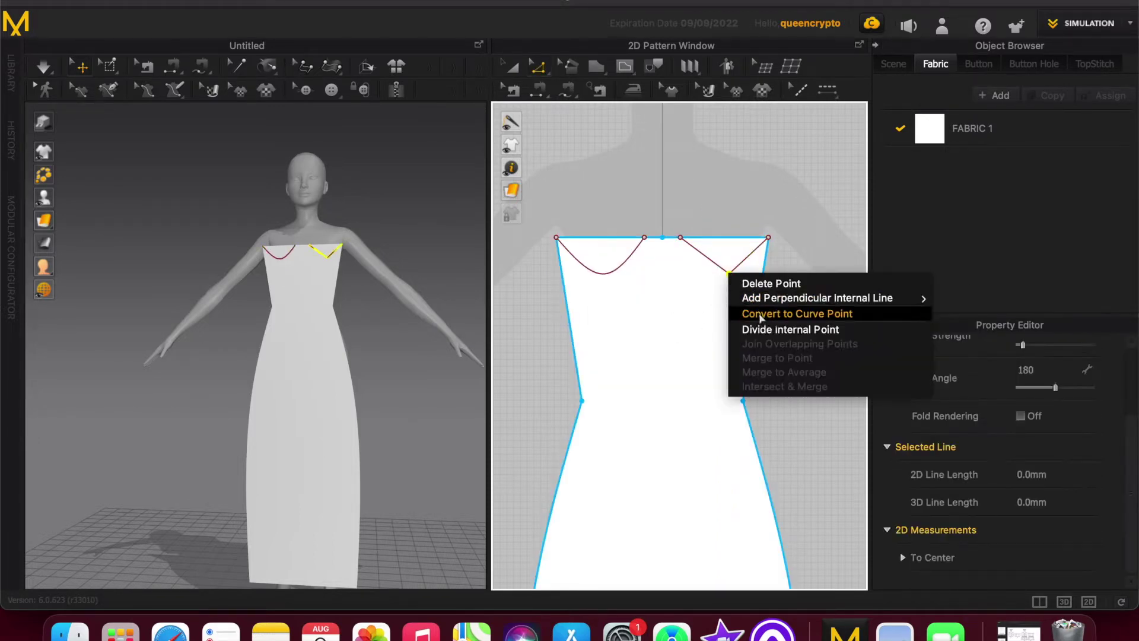
{"action": "left_click", "coordinate": [763, 311]}
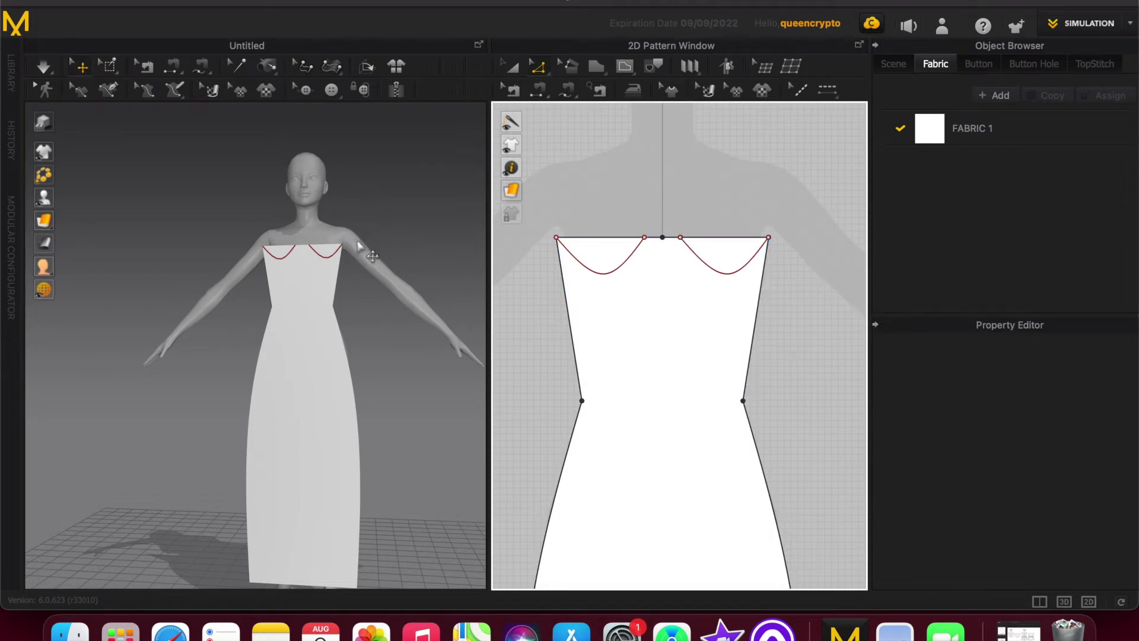
Draw a narrow rectangular strap pattern about 31.2 mm wide and 345.2 mm long beside the front panel's left side.
{"action": "left_click", "coordinate": [625, 67]}
{"action": "scroll", "coordinate": [655, 219], "scroll_direction": "down", "scroll_amount": 3}
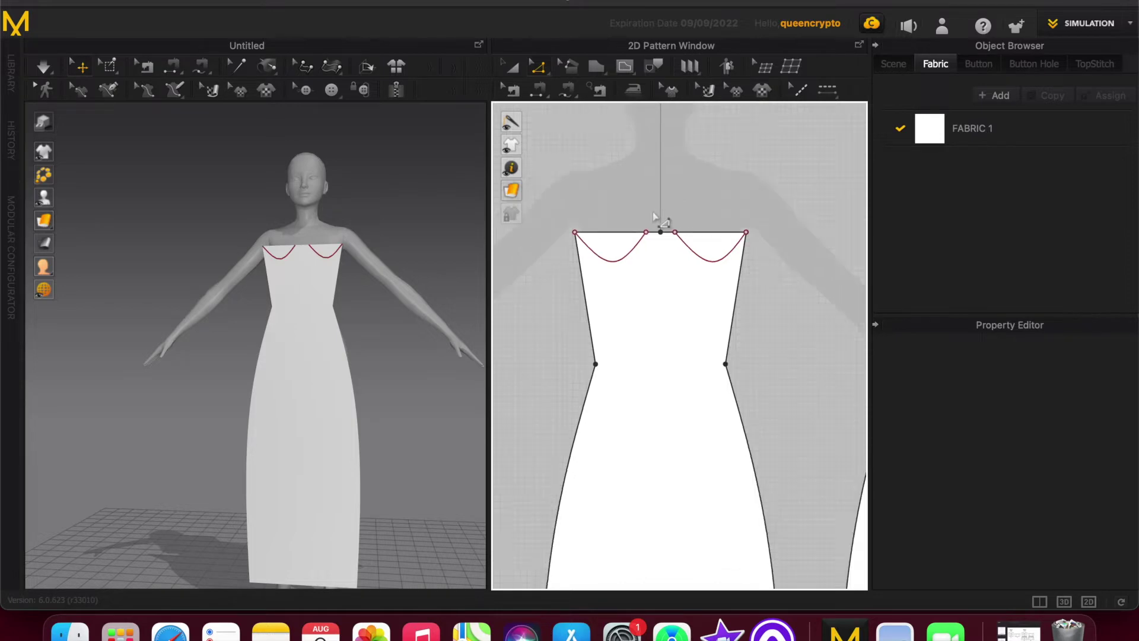
{"action": "left_click", "coordinate": [596, 67]}
{"action": "scroll", "coordinate": [612, 246], "scroll_direction": "down", "scroll_amount": 3}
{"action": "left_click", "coordinate": [617, 330]}
{"action": "scroll", "coordinate": [518, 309], "scroll_direction": "up", "scroll_amount": 2}
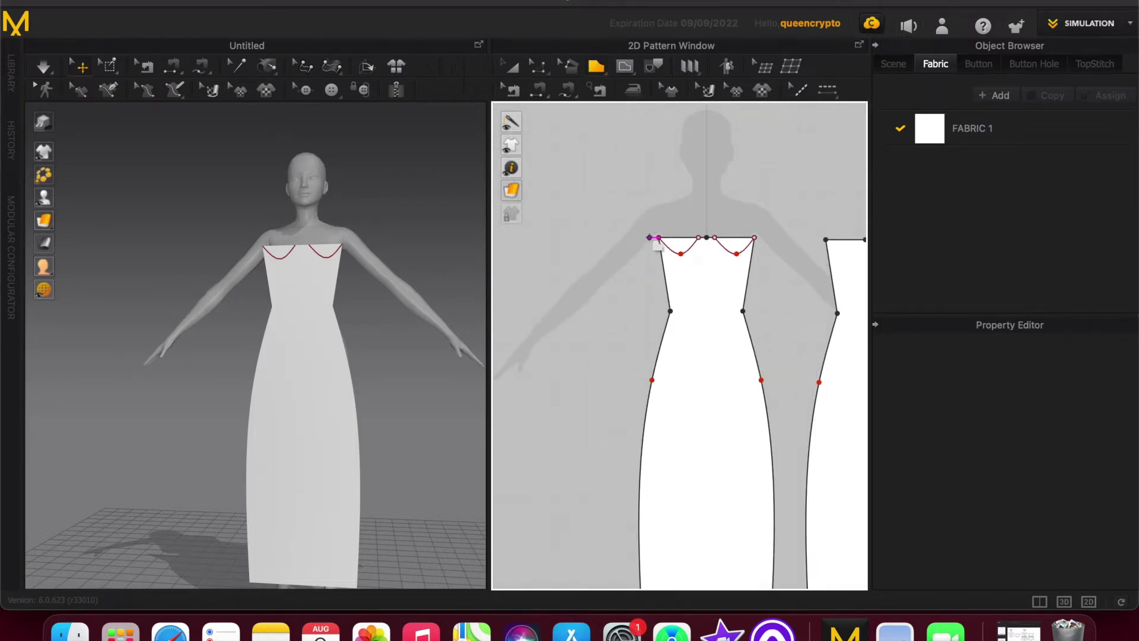
{"action": "left_click", "coordinate": [612, 343]}
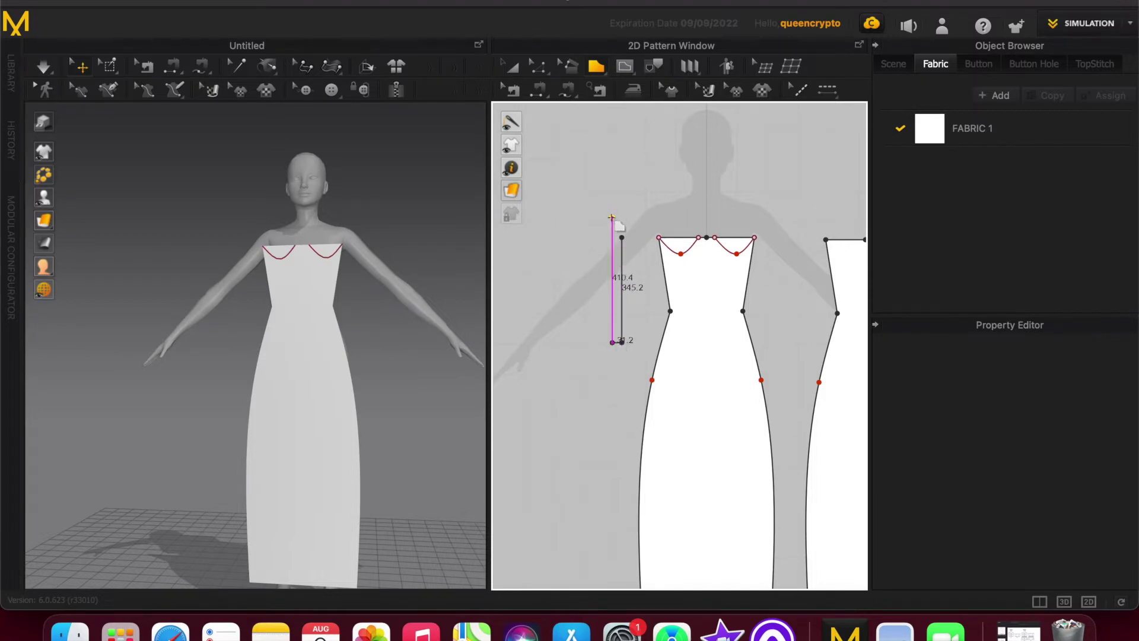
{"action": "left_click", "coordinate": [613, 237]}
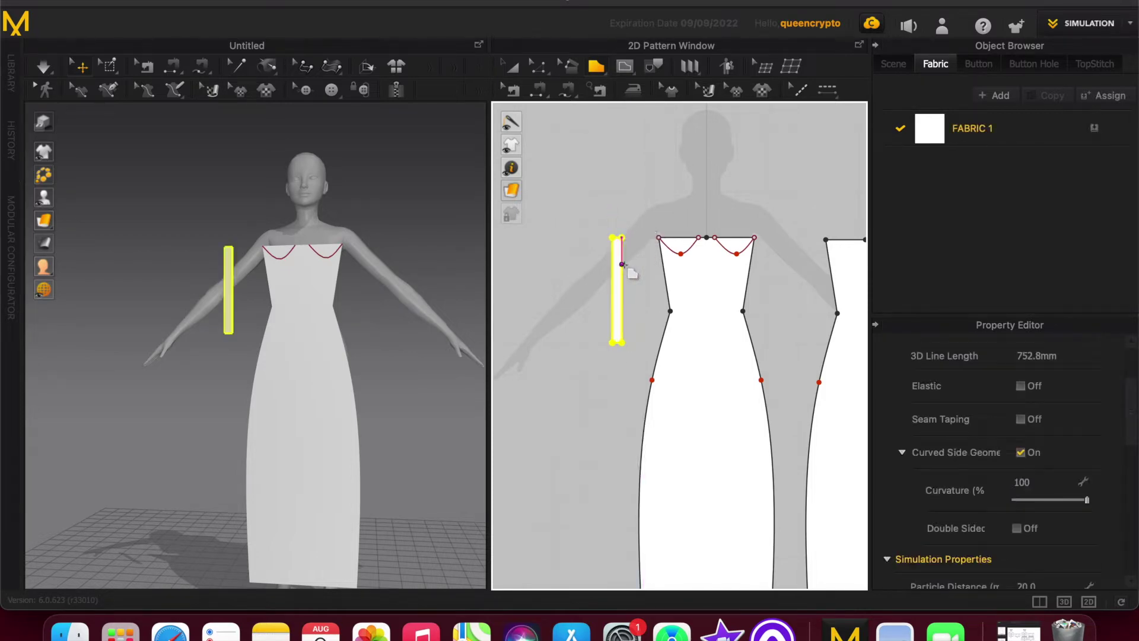
Free-sew the strap's top edge to the front panel's top edge at its left corner.
{"action": "left_click", "coordinate": [547, 88]}
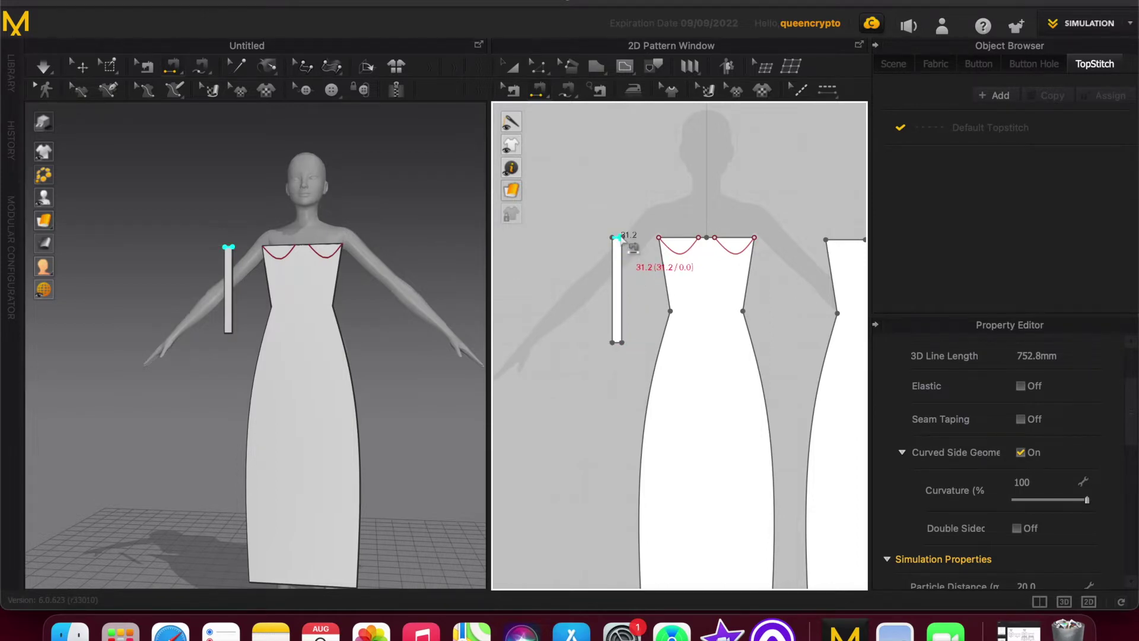
{"action": "left_click", "coordinate": [618, 237]}
{"action": "left_click", "coordinate": [571, 345]}
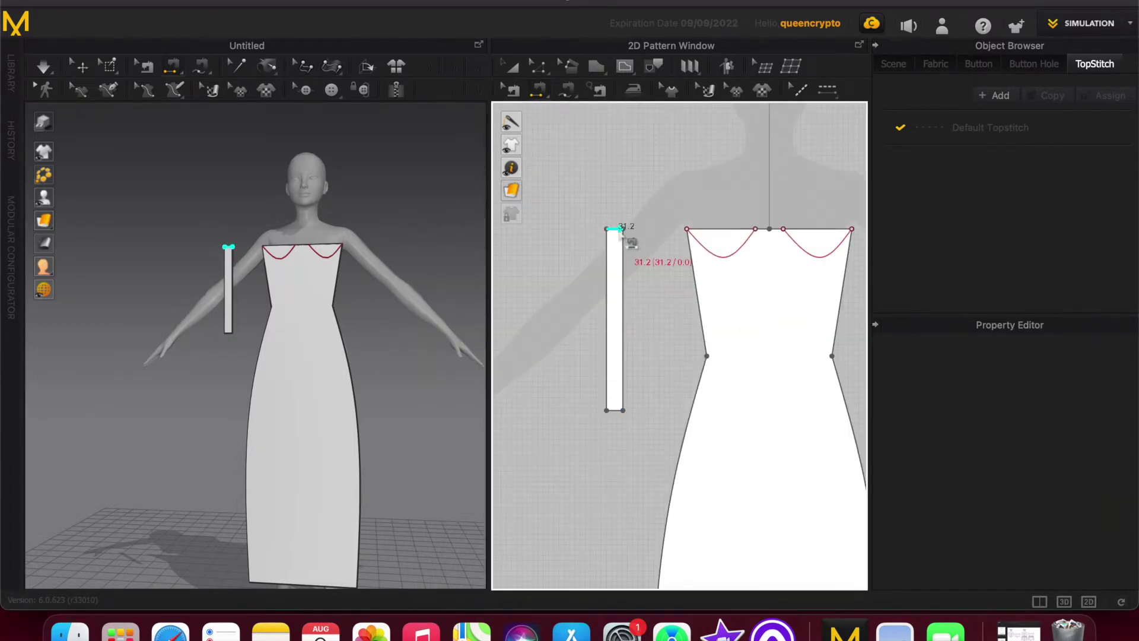
{"action": "left_click", "coordinate": [567, 91]}
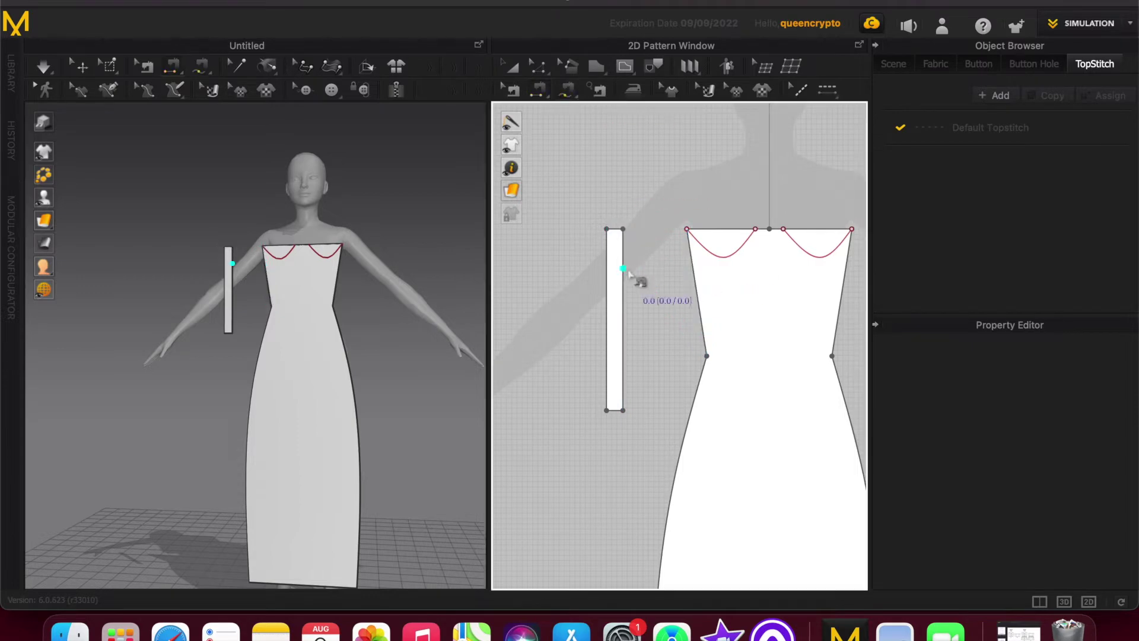
{"action": "left_click", "coordinate": [623, 229]}
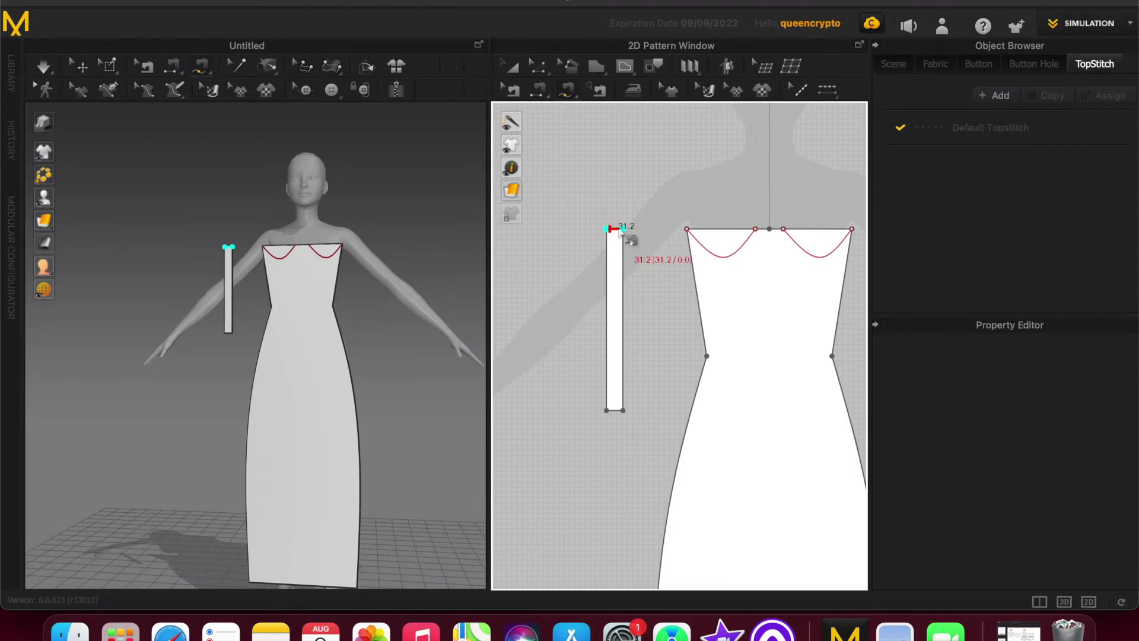
{"action": "left_click", "coordinate": [620, 230]}
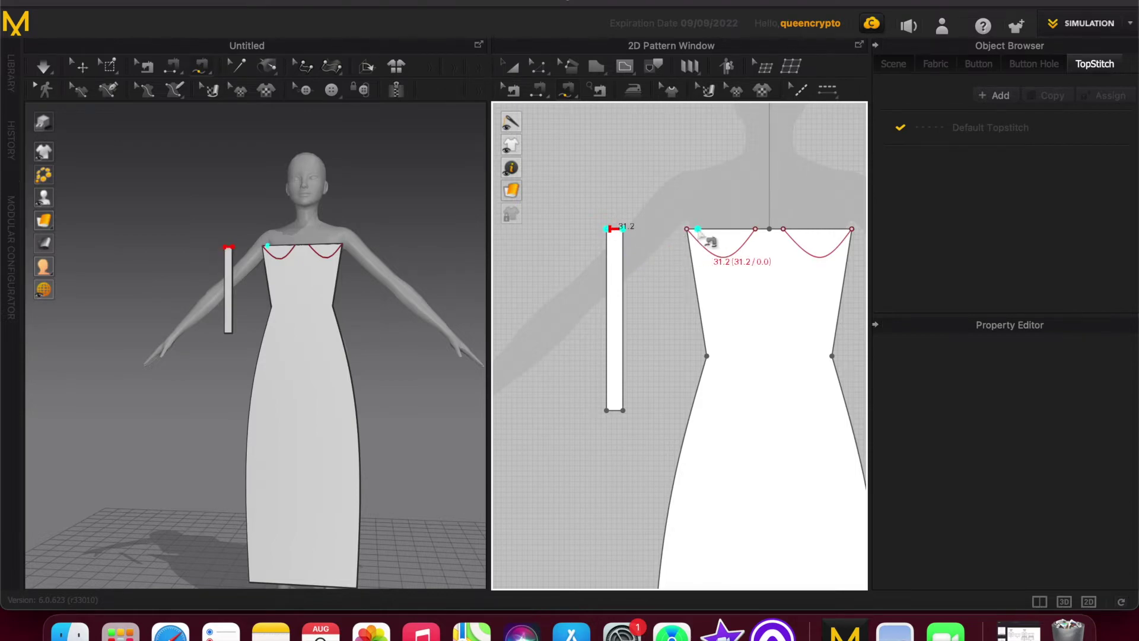
{"action": "left_click", "coordinate": [688, 232]}
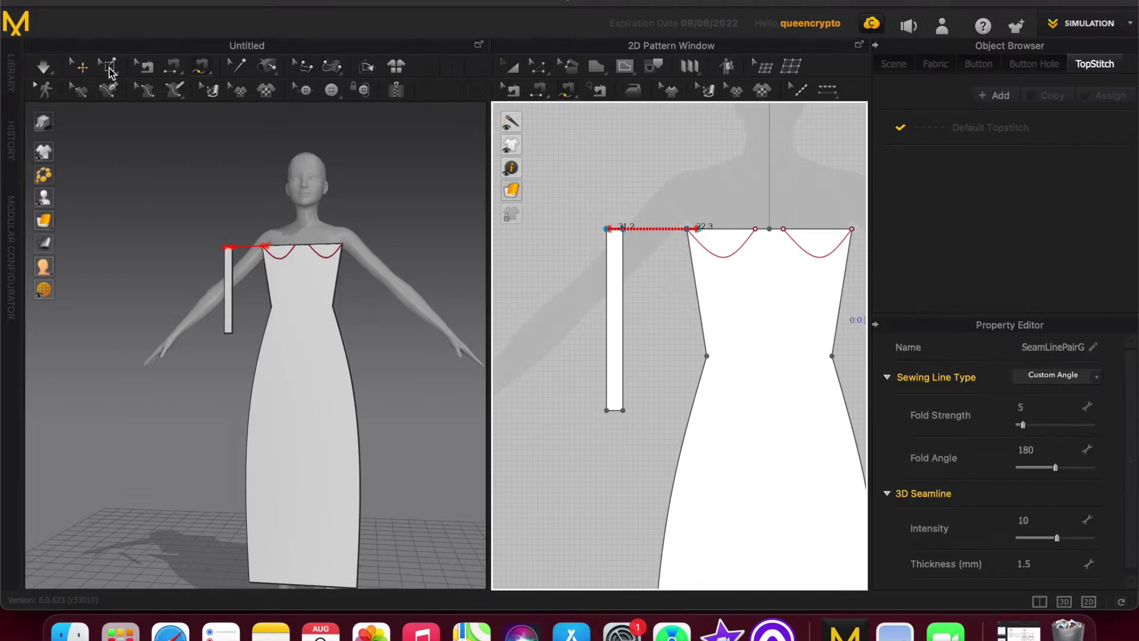
Show the avatar's arrangement points and place the strap over the shoulder on the side of the front panel's left corner.
{"action": "left_click", "coordinate": [230, 308]}
{"action": "mouse_move", "coordinate": [47, 198]}
{"action": "left_click", "coordinate": [94, 198]}
{"action": "left_click", "coordinate": [277, 236]}
{"action": "right_click_drag", "start_coordinate": [201, 246], "coordinate": [288, 246]}
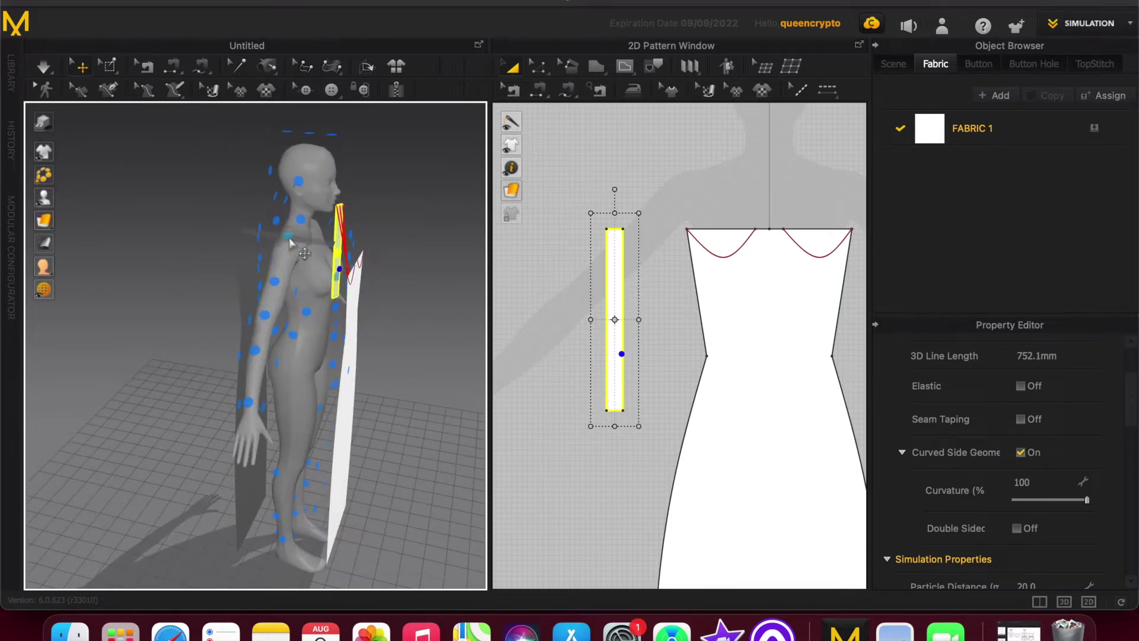
{"action": "scroll", "coordinate": [243, 220], "scroll_direction": "up", "scroll_amount": 3}
{"action": "left_click", "coordinate": [305, 186]}
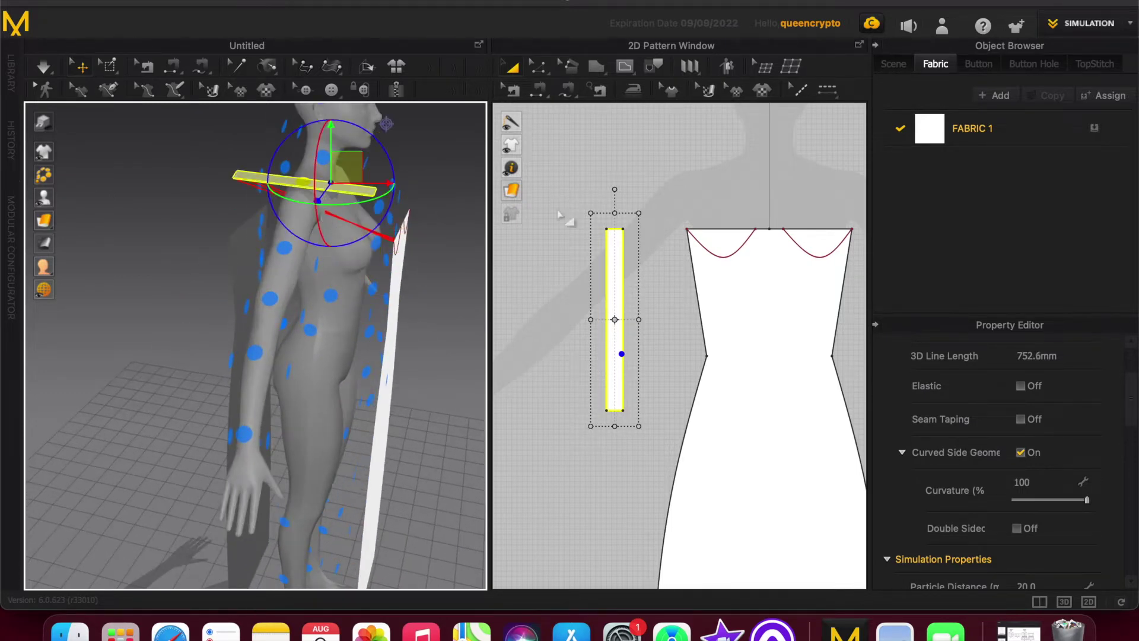
{"action": "left_click_drag", "start_coordinate": [350, 203], "coordinate": [351, 158]}
{"action": "left_click", "coordinate": [211, 0]}
{"action": "left_click", "coordinate": [226, 3]}
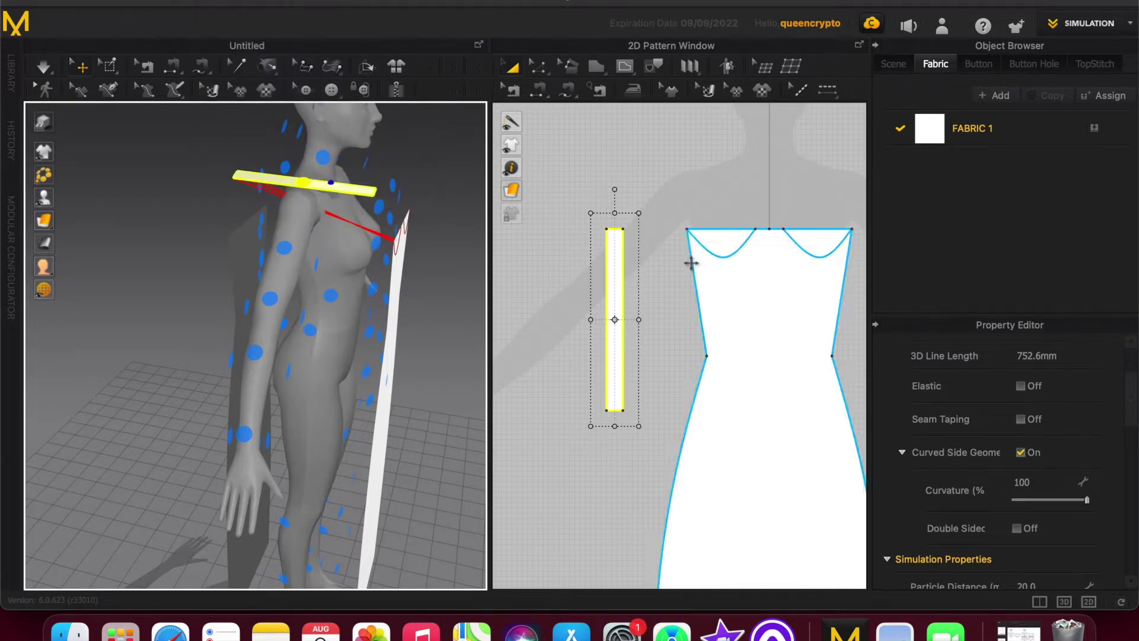
Delete the seam joining the strap's top edge to the front panel.
{"action": "left_click", "coordinate": [563, 92]}
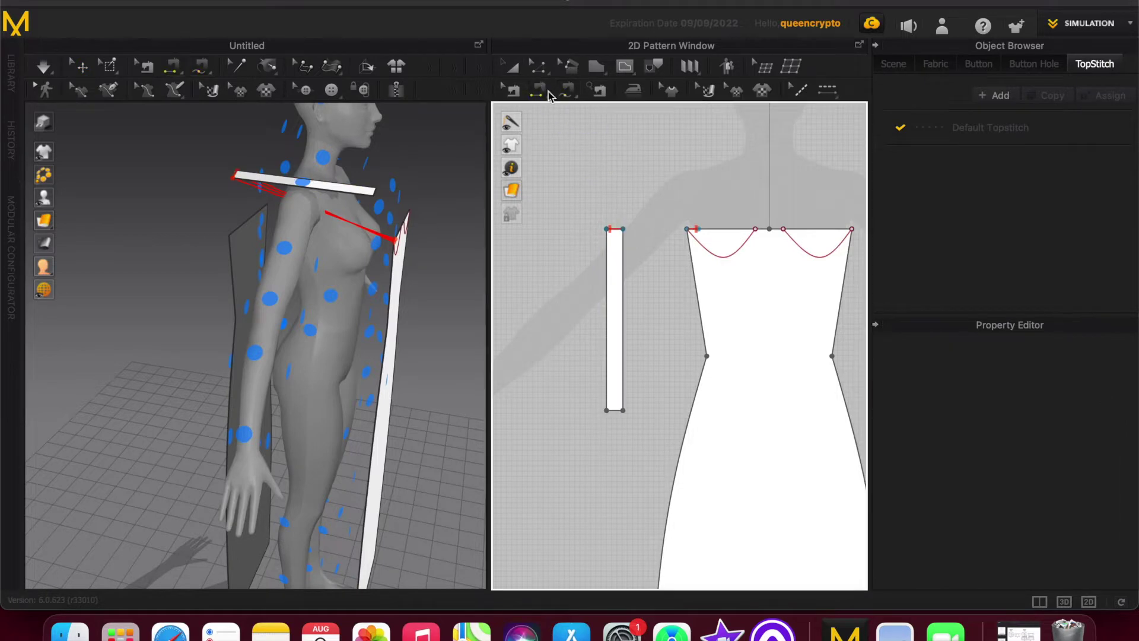
{"action": "left_click", "coordinate": [512, 90]}
{"action": "left_click", "coordinate": [615, 231]}
{"action": "key", "text": "Delete"}
Free-sew the strap's bottom edge to a 31.2 mm stretch of the front panel's top edge, starting at its left corner.
{"action": "left_click", "coordinate": [567, 94]}
{"action": "right_click_drag", "start_coordinate": [471, 296], "coordinate": [422, 289]}
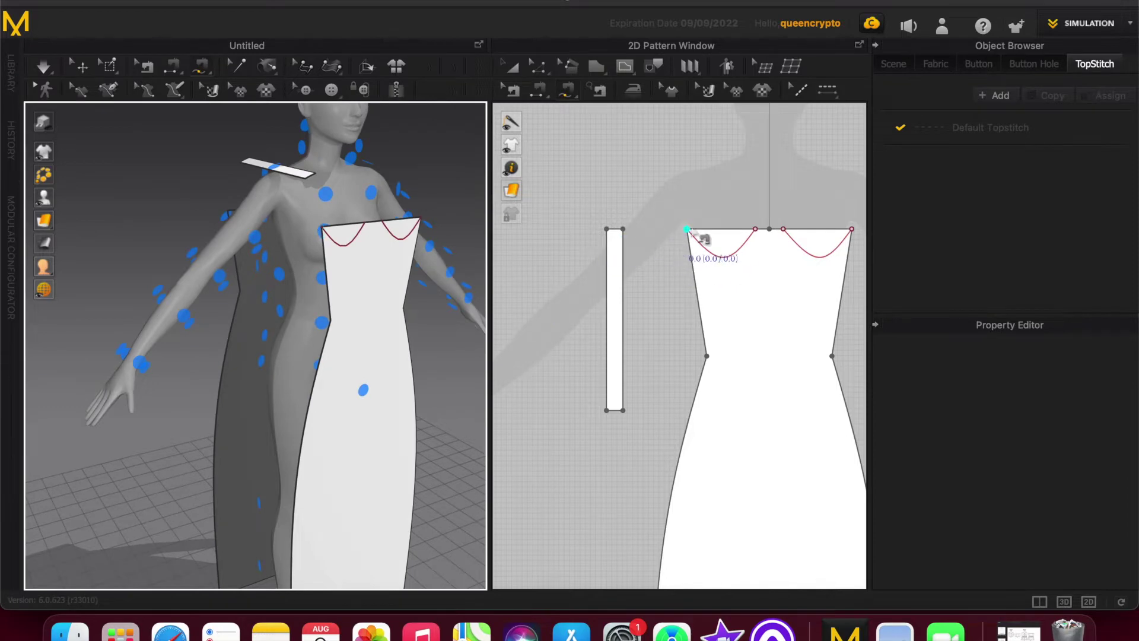
{"action": "left_click", "coordinate": [307, 179]}
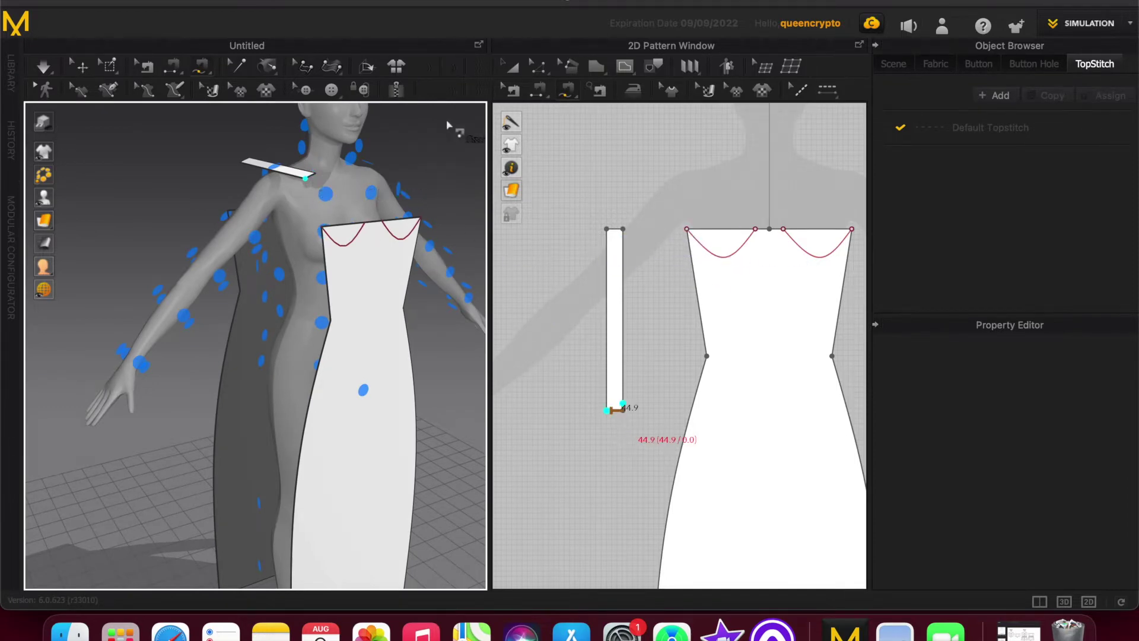
{"action": "left_click", "coordinate": [623, 410]}
{"action": "left_click", "coordinate": [689, 235]}
{"action": "scroll", "coordinate": [717, 237], "scroll_direction": "up", "scroll_amount": 5}
{"action": "scroll", "coordinate": [635, 243], "scroll_direction": "down", "scroll_amount": 5}
{"action": "left_click", "coordinate": [648, 299]}
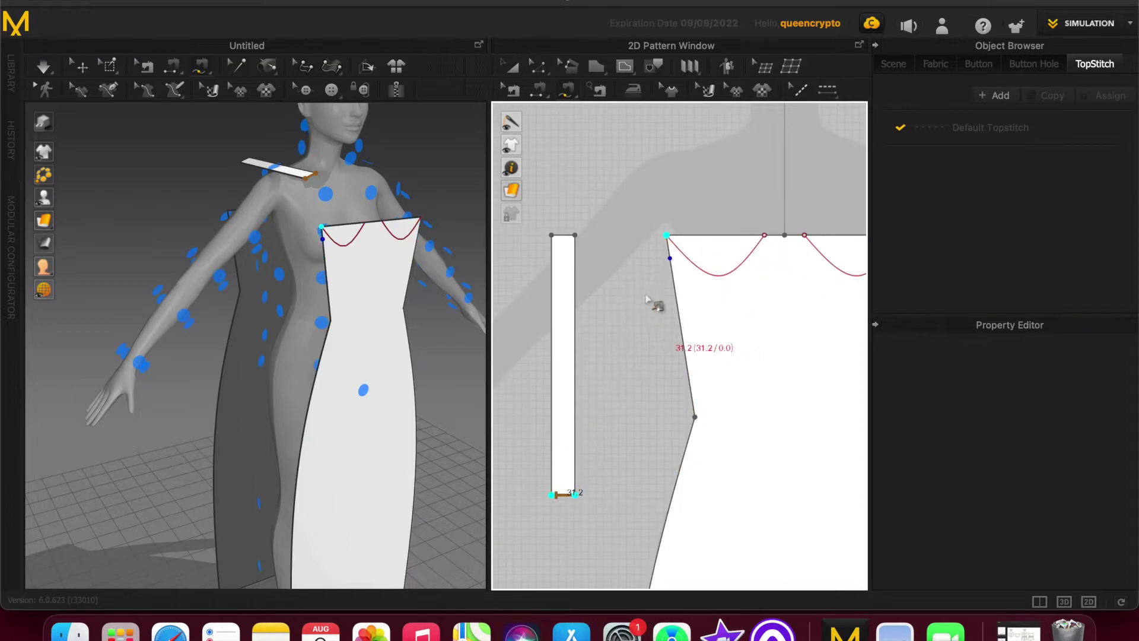
{"action": "right_click_drag", "start_coordinate": [408, 270], "coordinate": [382, 277]}
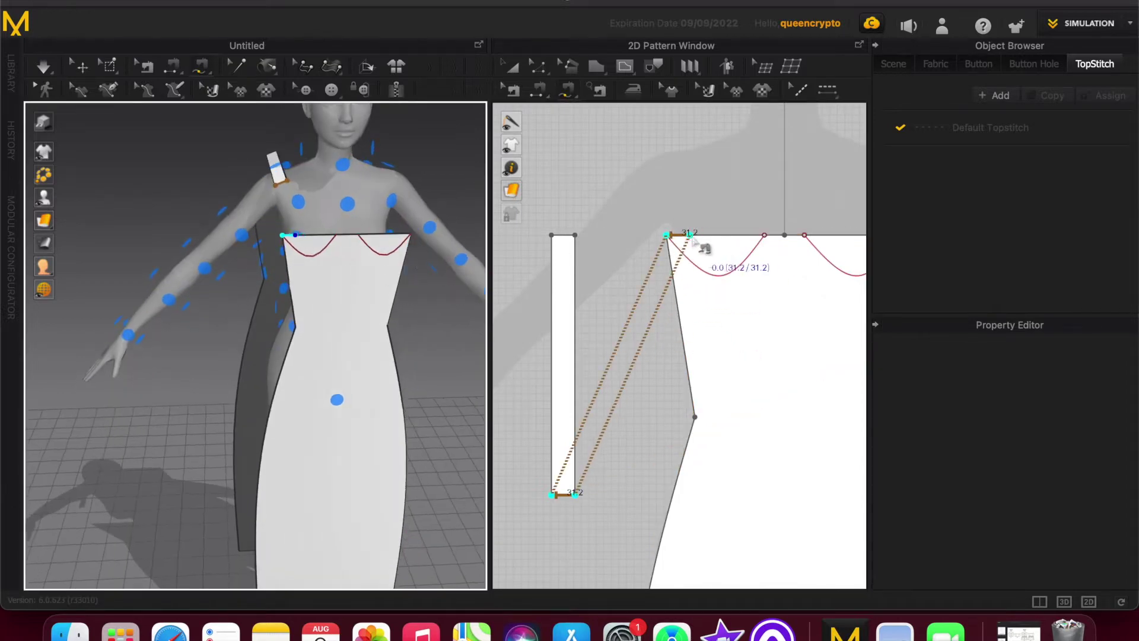
{"action": "left_click", "coordinate": [693, 237]}
Free-sew the strap's top edge to the back panel's top edge, starting at its right corner.
{"action": "right_click_drag", "start_coordinate": [188, 354], "coordinate": [386, 368]}
{"action": "left_click", "coordinate": [559, 240]}
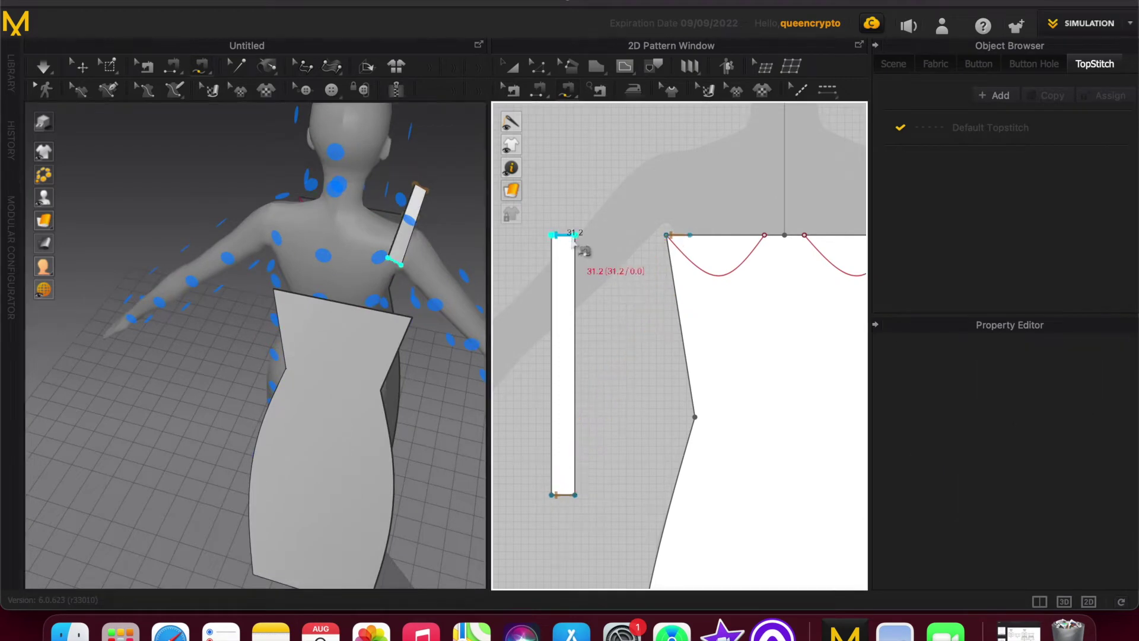
{"action": "scroll", "coordinate": [552, 195], "scroll_direction": "down", "scroll_amount": 8}
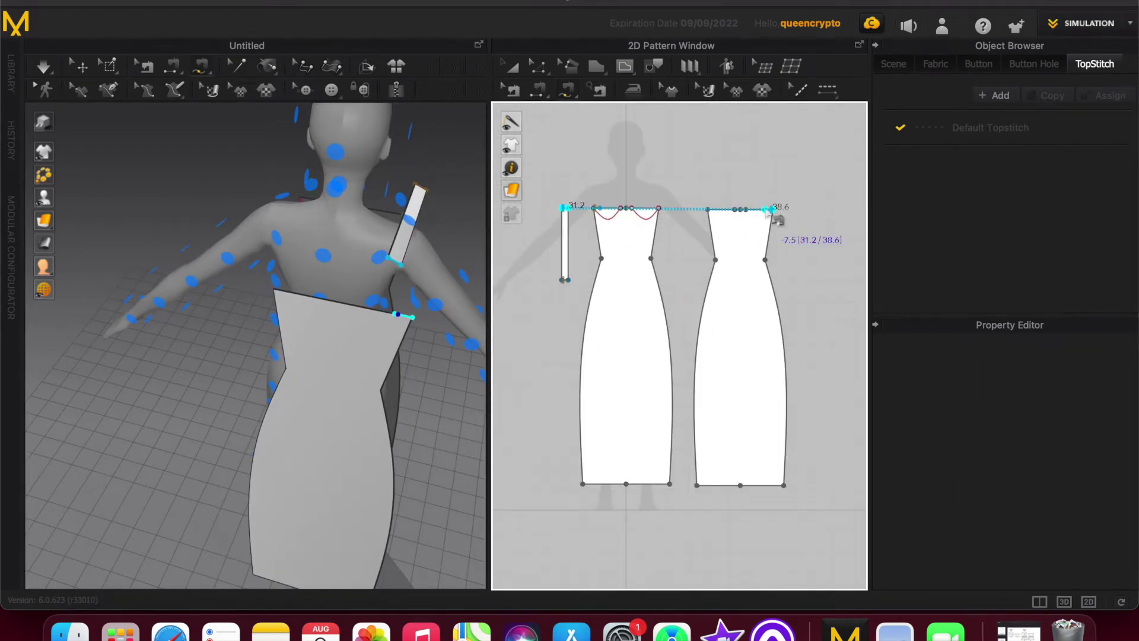
{"action": "left_click", "coordinate": [773, 210]}
Copy the strap and place the duplicate beside the back panel's right side in the 2D pattern.
{"action": "left_click", "coordinate": [512, 67]}
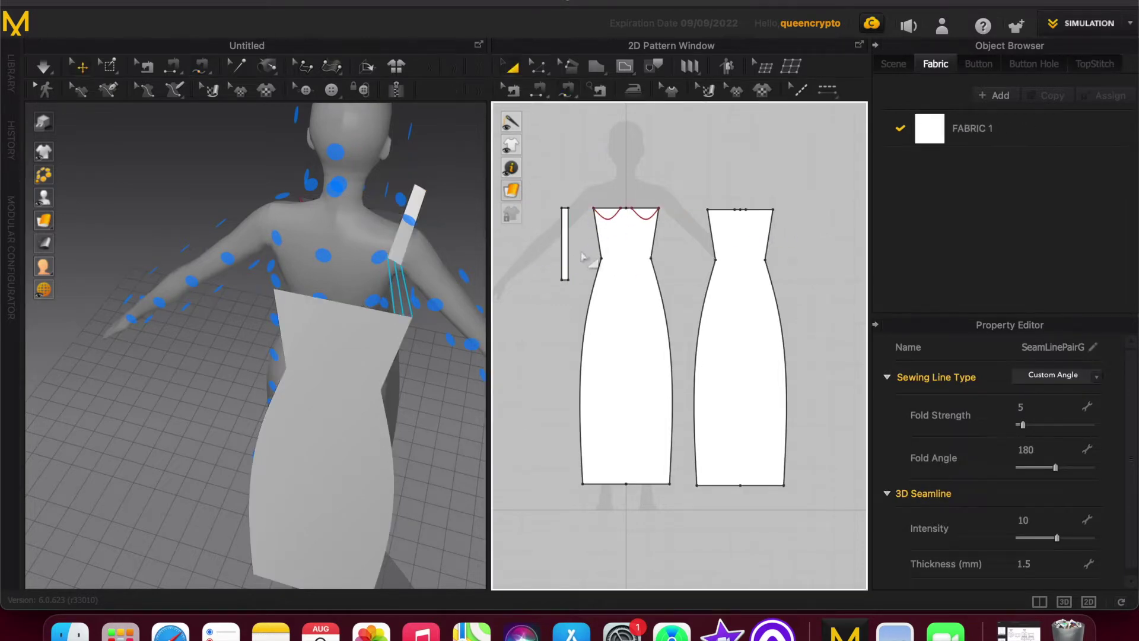
{"action": "left_click", "coordinate": [568, 247]}
{"action": "key", "text": "ctrl+c"}
{"action": "key", "text": "ctrl+v"}
{"action": "left_click_drag", "start_coordinate": [802, 246], "coordinate": [802, 246]}
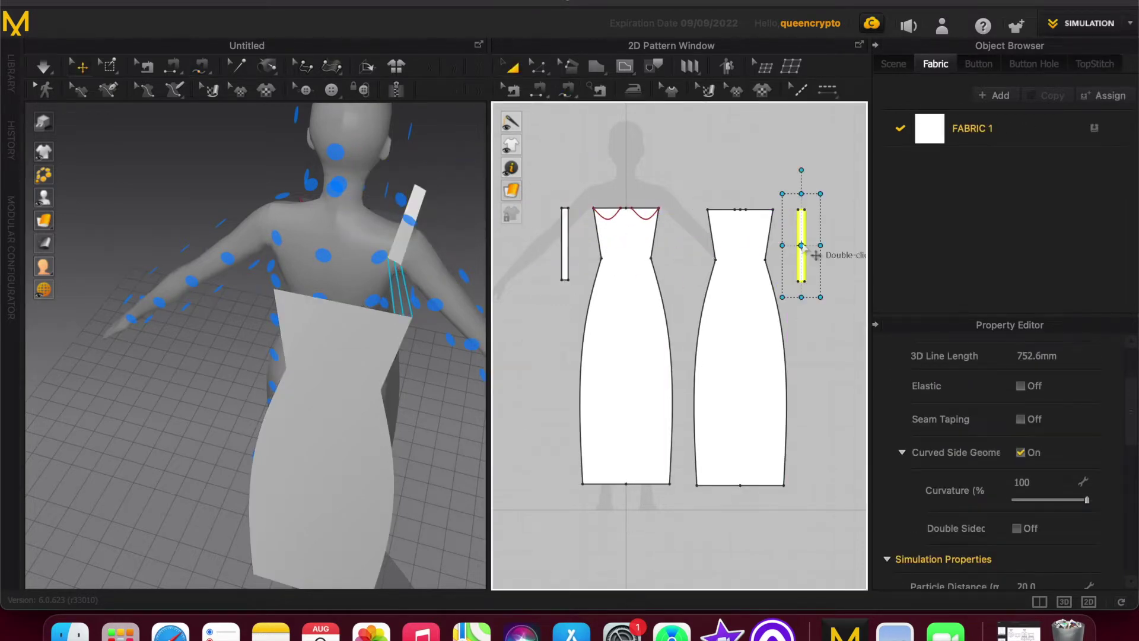
Free-sew the second strap's 31.2 mm top edge to the back panel's top edge, starting at its left corner.
{"action": "right_click_drag", "start_coordinate": [225, 382], "coordinate": [285, 327]}
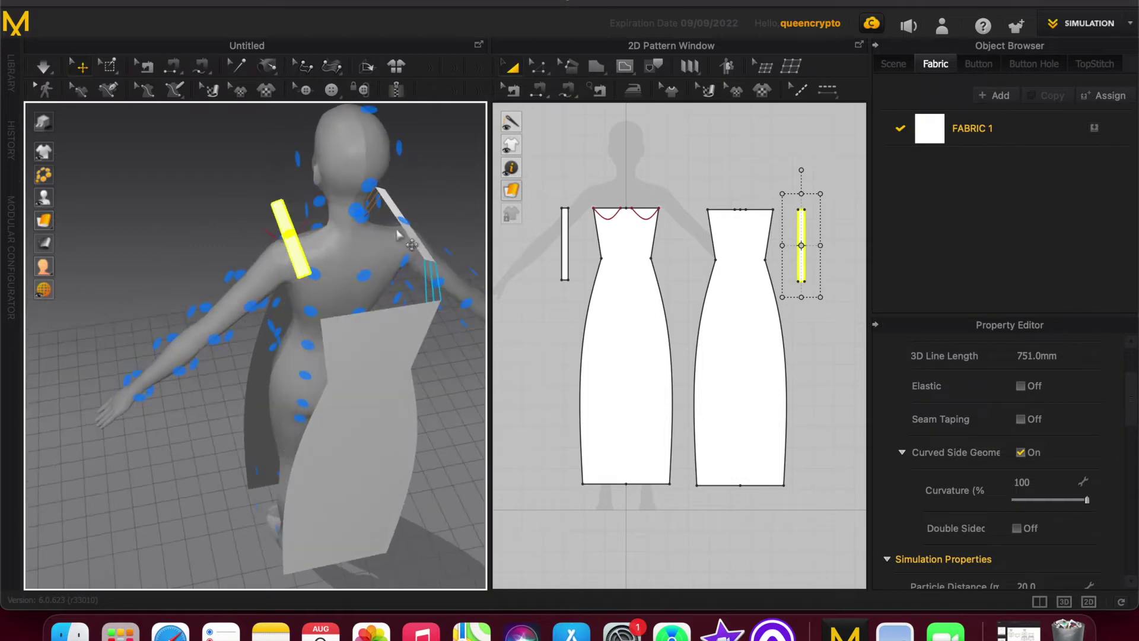
{"action": "left_click", "coordinate": [571, 90]}
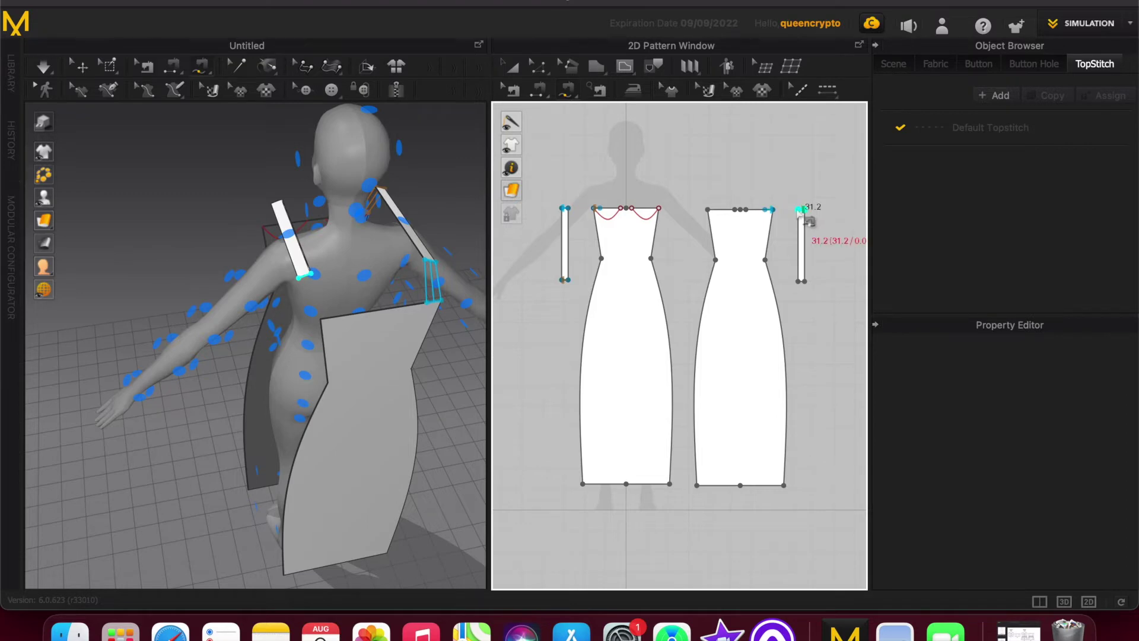
{"action": "left_click", "coordinate": [800, 210]}
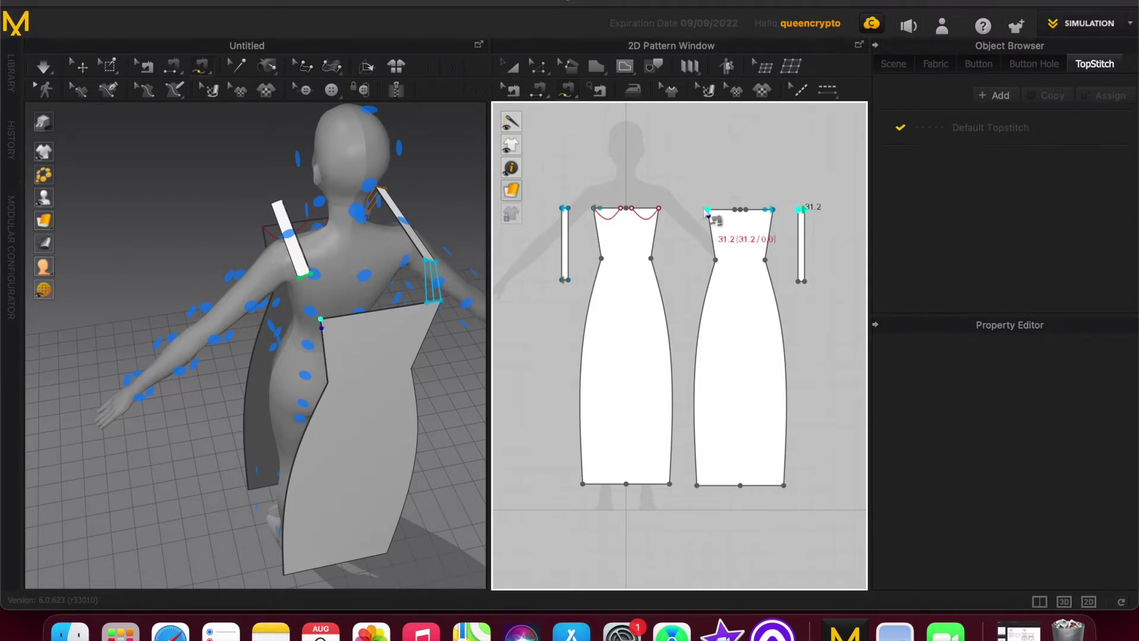
{"action": "right_click_drag", "start_coordinate": [470, 340], "coordinate": [451, 318]}
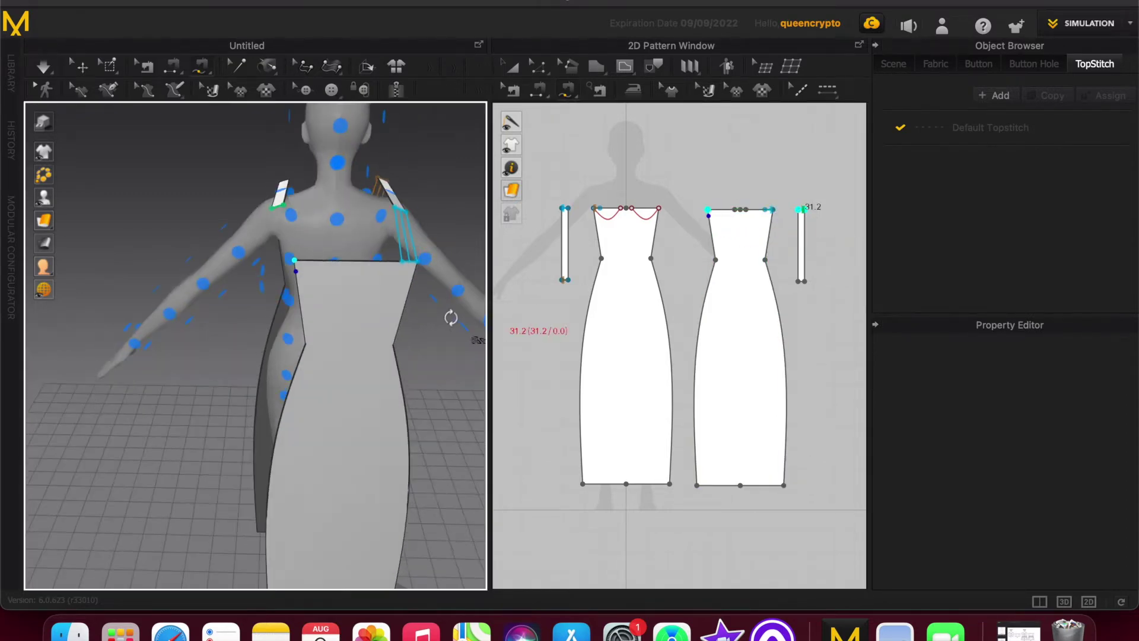
{"action": "scroll", "coordinate": [712, 207], "scroll_direction": "up", "scroll_amount": 5}
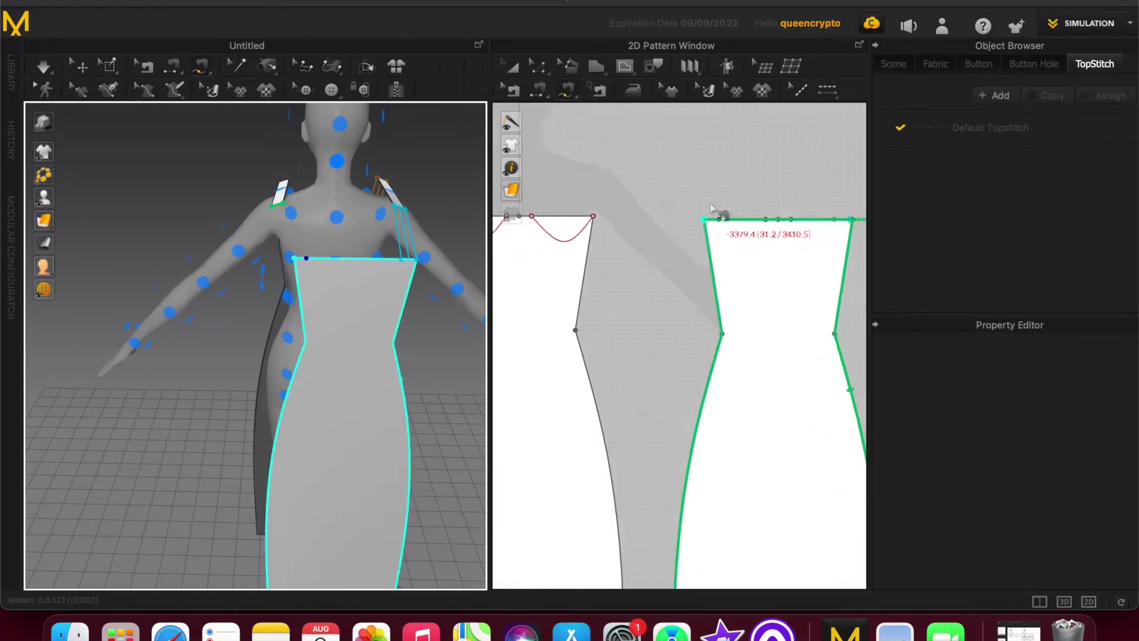
{"action": "left_click", "coordinate": [719, 227]}
{"action": "scroll", "coordinate": [675, 210], "scroll_direction": "down", "scroll_amount": 2}
Free-sew the second strap's bottom edge to the front panel's top edge at its right corner.
{"action": "right_click_drag", "start_coordinate": [223, 197], "coordinate": [380, 166]}
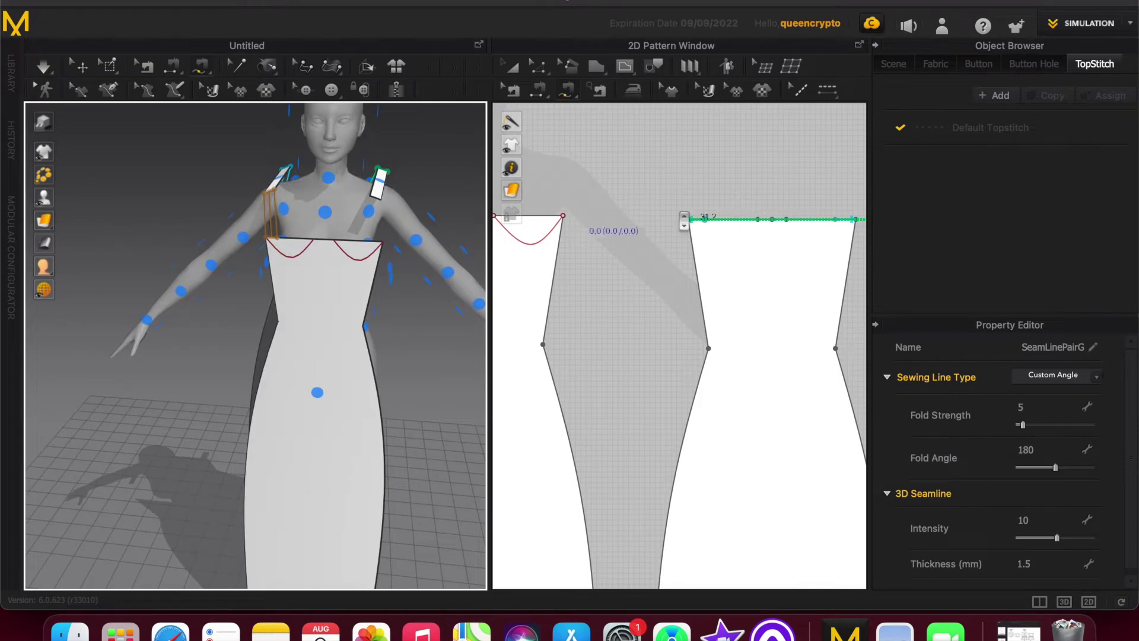
{"action": "scroll", "coordinate": [744, 267], "scroll_direction": "down", "scroll_amount": 5}
{"action": "scroll", "coordinate": [791, 297], "scroll_direction": "up", "scroll_amount": 2}
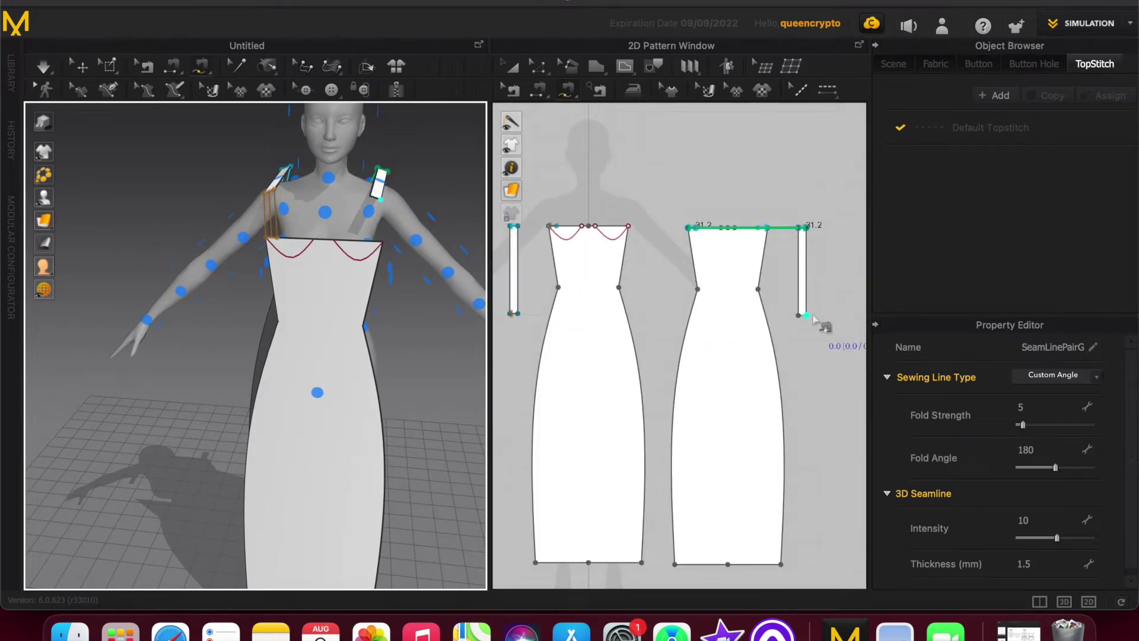
{"action": "left_click", "coordinate": [806, 315]}
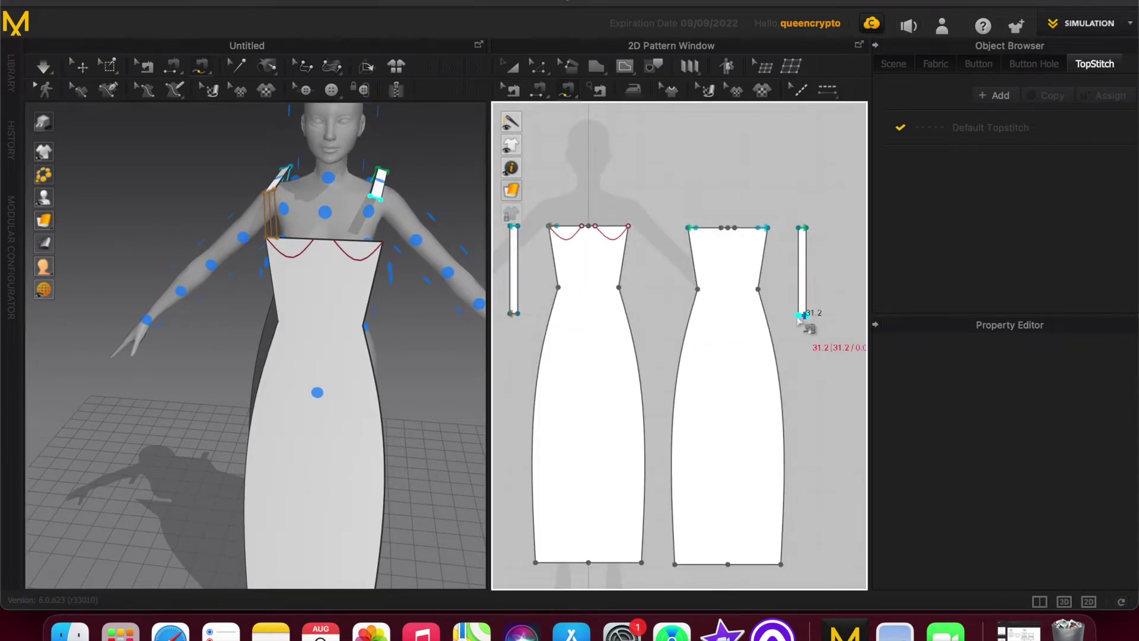
{"action": "left_click", "coordinate": [628, 227]}
Move the front panel closer to the avatar's body in the 3D view, and select the back panel.
{"action": "right_click_drag", "start_coordinate": [415, 344], "coordinate": [276, 332]}
{"action": "left_click", "coordinate": [80, 73]}
{"action": "left_click", "coordinate": [279, 310]}
{"action": "right_click_drag", "start_coordinate": [403, 410], "coordinate": [323, 305]}
{"action": "left_click_drag", "start_coordinate": [324, 304], "coordinate": [326, 305]}
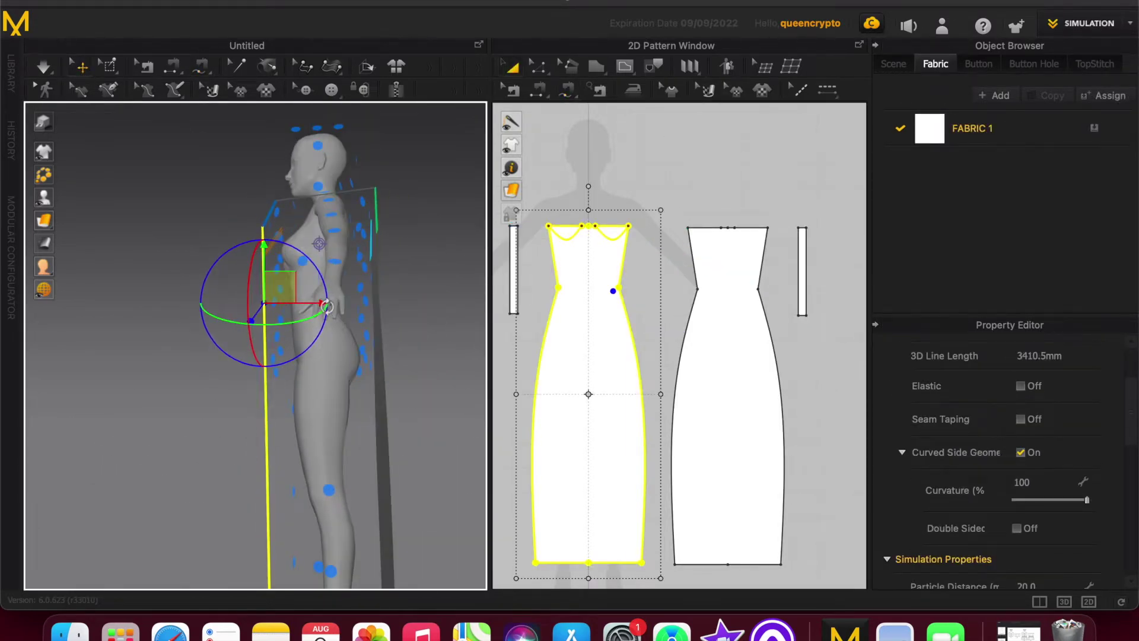
{"action": "scroll", "coordinate": [341, 385], "scroll_direction": "down", "scroll_amount": 2}
{"action": "right_click_drag", "start_coordinate": [336, 381], "coordinate": [321, 301]}
{"action": "left_click_drag", "start_coordinate": [322, 313], "coordinate": [339, 312]}
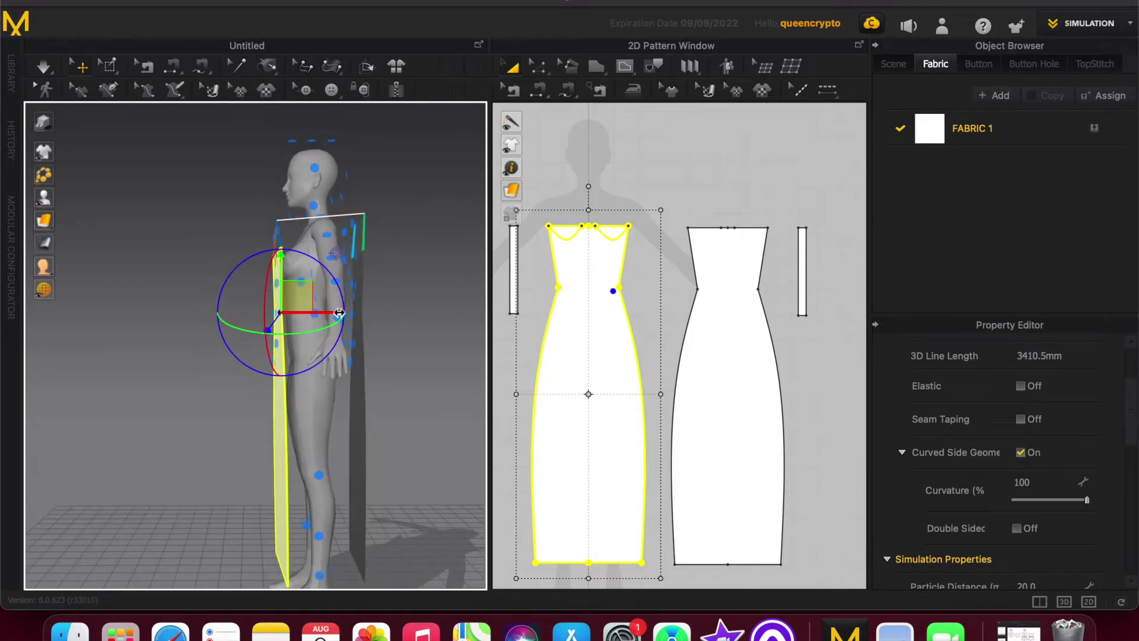
{"action": "left_click", "coordinate": [361, 323]}
{"action": "right_click_drag", "start_coordinate": [359, 263], "coordinate": [196, 320]}
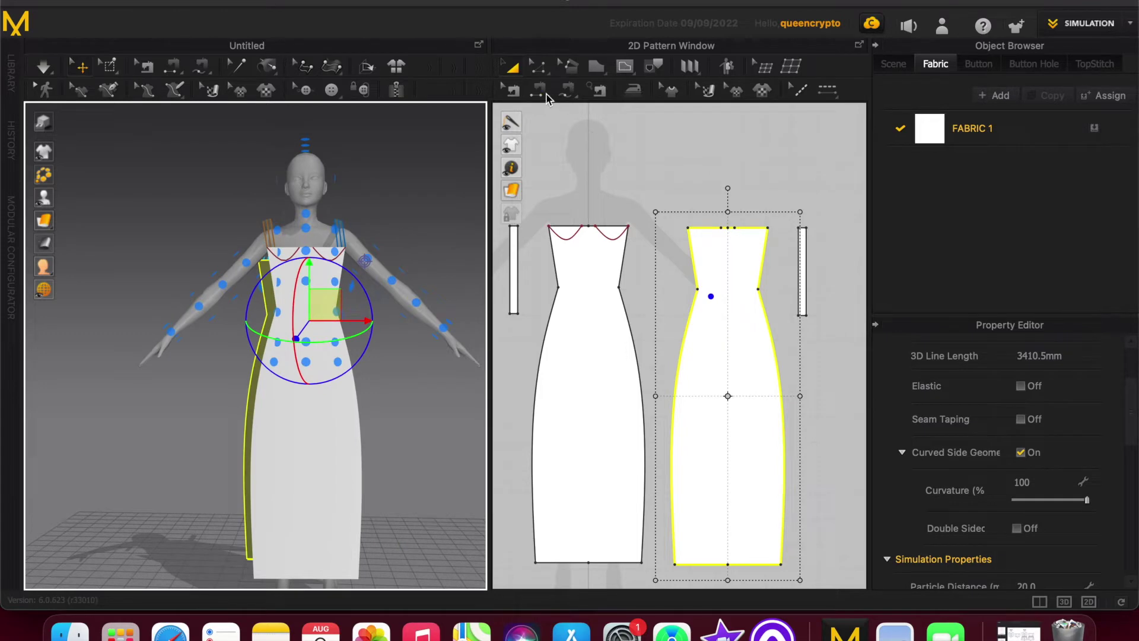
Segment-sew the front panel's side edges above the waist to the back panel's opposite side edges.
{"action": "left_click", "coordinate": [542, 91]}
{"action": "left_click", "coordinate": [554, 254]}
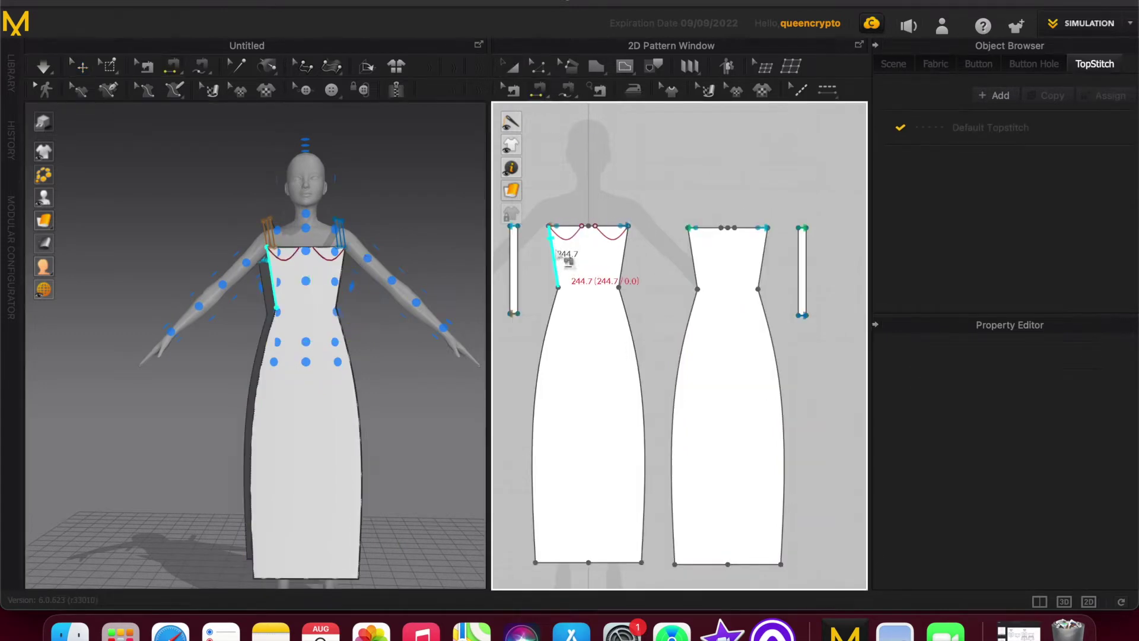
{"action": "left_click", "coordinate": [763, 254]}
{"action": "left_click", "coordinate": [691, 253]}
{"action": "left_click", "coordinate": [624, 255]}
Segment-sew the front panel's curved side edges from waist to hem to the back panel's opposite side edges.
{"action": "left_click", "coordinate": [551, 311]}
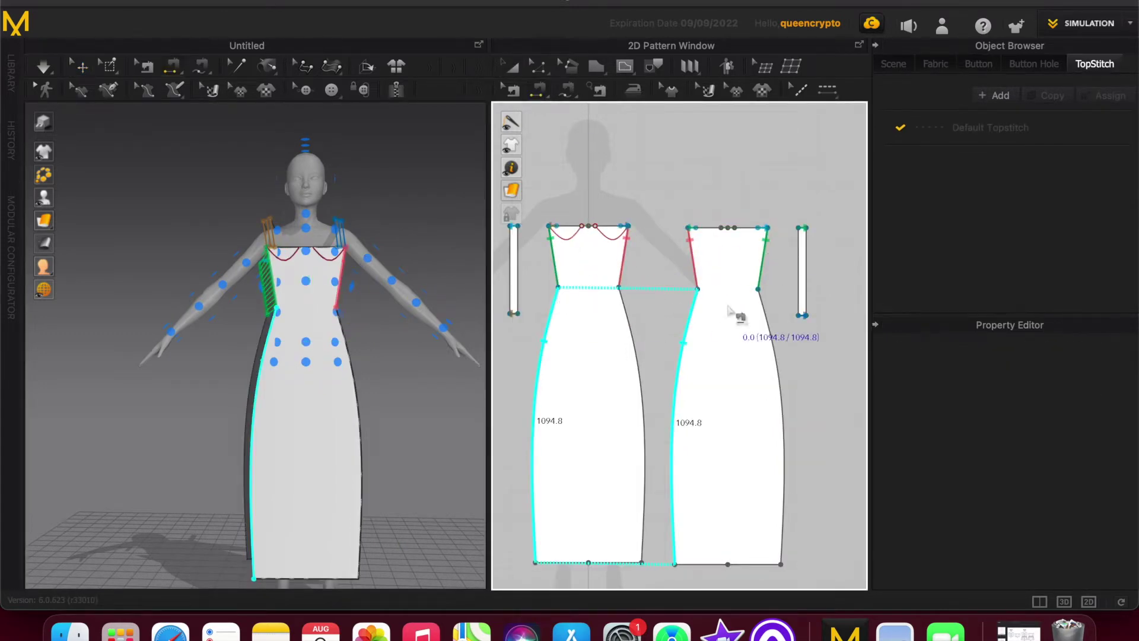
{"action": "left_click", "coordinate": [762, 310]}
{"action": "left_click", "coordinate": [690, 313]}
{"action": "left_click", "coordinate": [626, 314]}
{"action": "right_click_drag", "start_coordinate": [356, 325], "coordinate": [381, 409]}
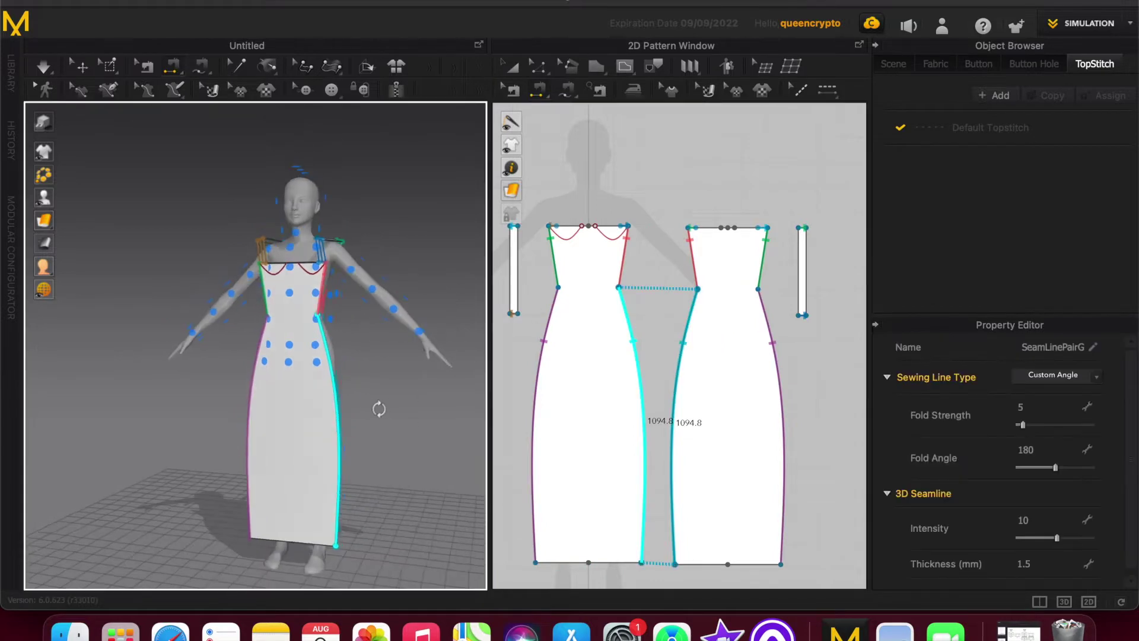
Scale the front and back panels together to make them slightly wider on both sides, and simulate the drape.
{"action": "left_click", "coordinate": [513, 67]}
{"action": "left_click", "coordinate": [624, 302]}
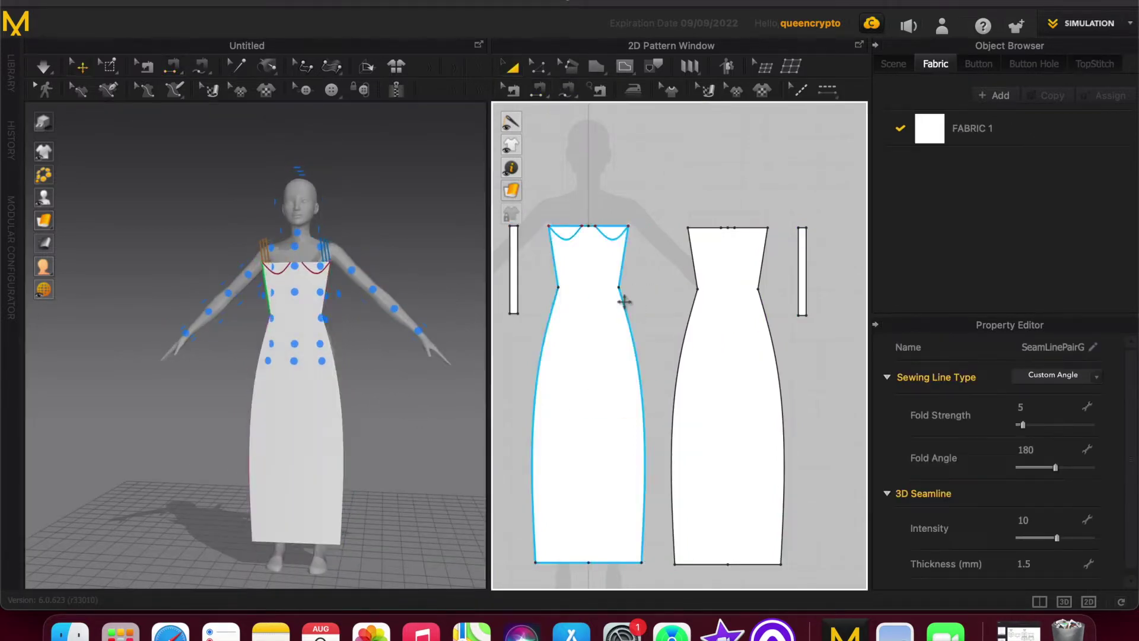
{"action": "left_click", "coordinate": [712, 313], "text": "shift"}
{"action": "left_click_drag", "start_coordinate": [517, 395], "coordinate": [509, 395]}
{"action": "left_click_drag", "start_coordinate": [803, 393], "coordinate": [810, 394]}
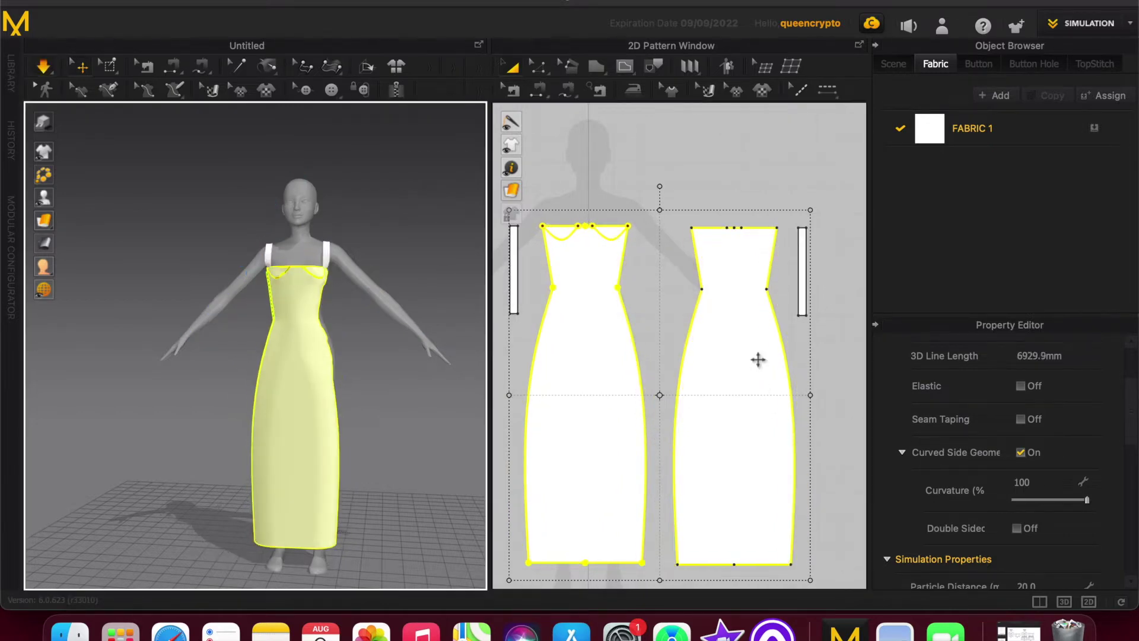
Examine the draped dress from the front and at an angle, checking the bust lines, straps and hips.
{"action": "left_click", "coordinate": [363, 321]}
{"action": "right_click_drag", "start_coordinate": [363, 321], "coordinate": [312, 331]}
{"action": "scroll", "coordinate": [332, 323], "scroll_direction": "up", "scroll_amount": 3}
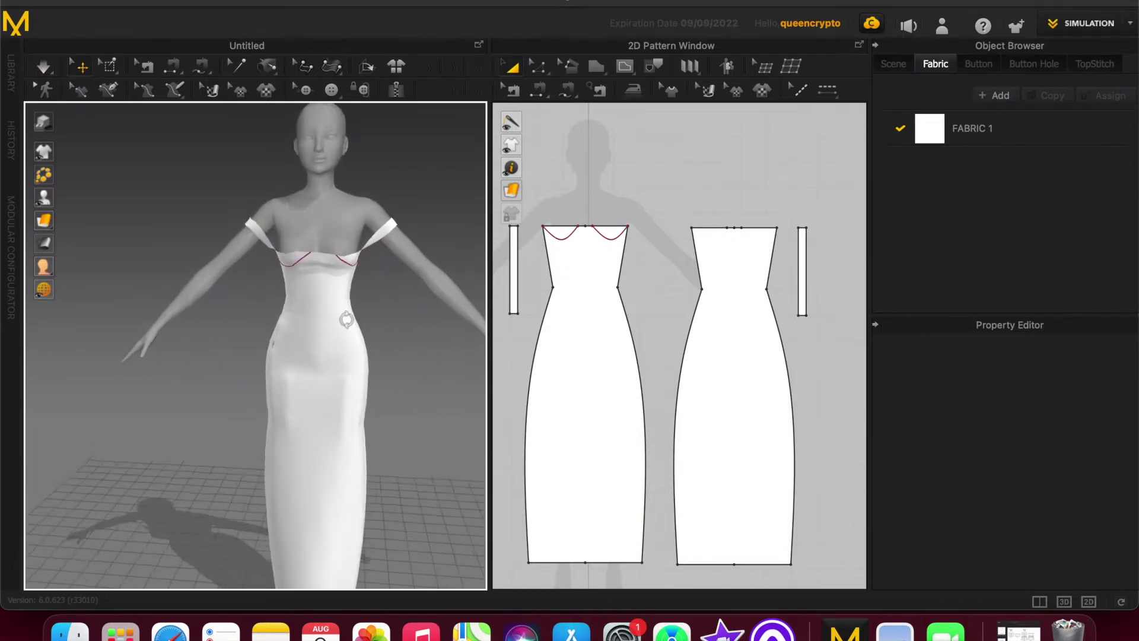
{"action": "scroll", "coordinate": [403, 299], "scroll_direction": "up", "scroll_amount": 5}
{"action": "right_click_drag", "start_coordinate": [421, 287], "coordinate": [428, 295]}
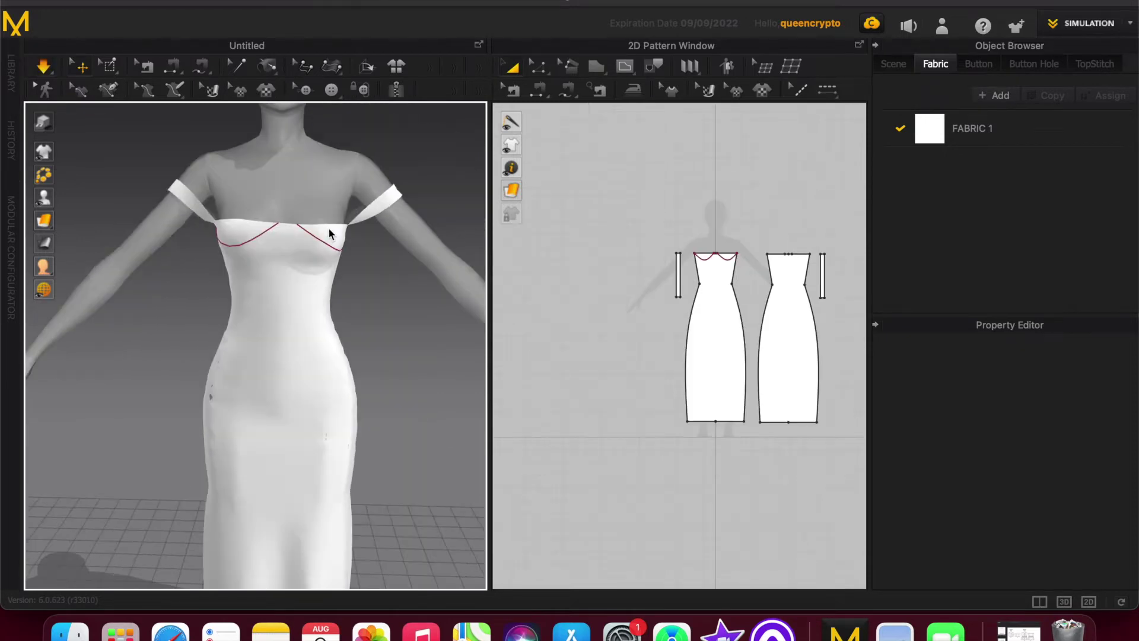
{"action": "left_click", "coordinate": [329, 232]}
{"action": "right_click_drag", "start_coordinate": [350, 230], "coordinate": [215, 230]}
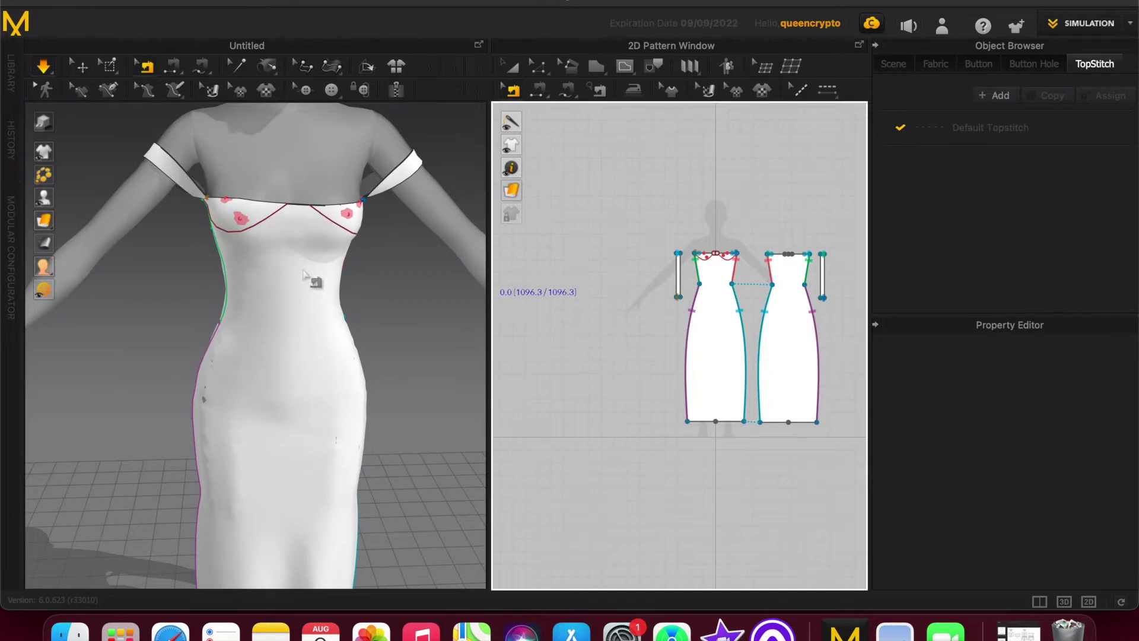
Pull the front panel's fabric outward at the hip on the viewer's left while the simulation runs.
{"action": "left_click_drag", "start_coordinate": [211, 394], "coordinate": [182, 394]}
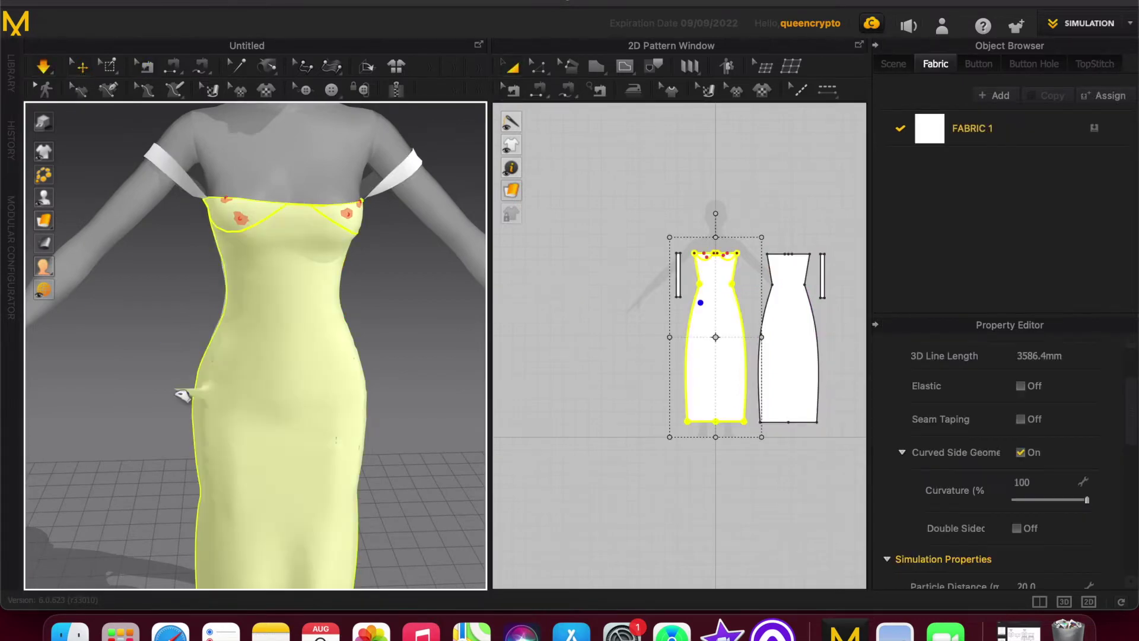
{"action": "scroll", "coordinate": [366, 386], "scroll_direction": "up", "scroll_amount": 2}
{"action": "right_click_drag", "start_coordinate": [366, 386], "coordinate": [438, 403]}
{"action": "left_click", "coordinate": [387, 388]}
{"action": "scroll", "coordinate": [387, 388], "scroll_direction": "up", "scroll_amount": 2}
{"action": "scroll", "coordinate": [680, 338], "scroll_direction": "up", "scroll_amount": 2}
Narrow the hems of the front and back panels by moving both bottom corners of each panel slightly inward.
{"action": "left_click", "coordinate": [706, 360]}
{"action": "scroll", "coordinate": [776, 381], "scroll_direction": "down", "scroll_amount": 3}
{"action": "scroll", "coordinate": [765, 376], "scroll_direction": "up", "scroll_amount": 2}
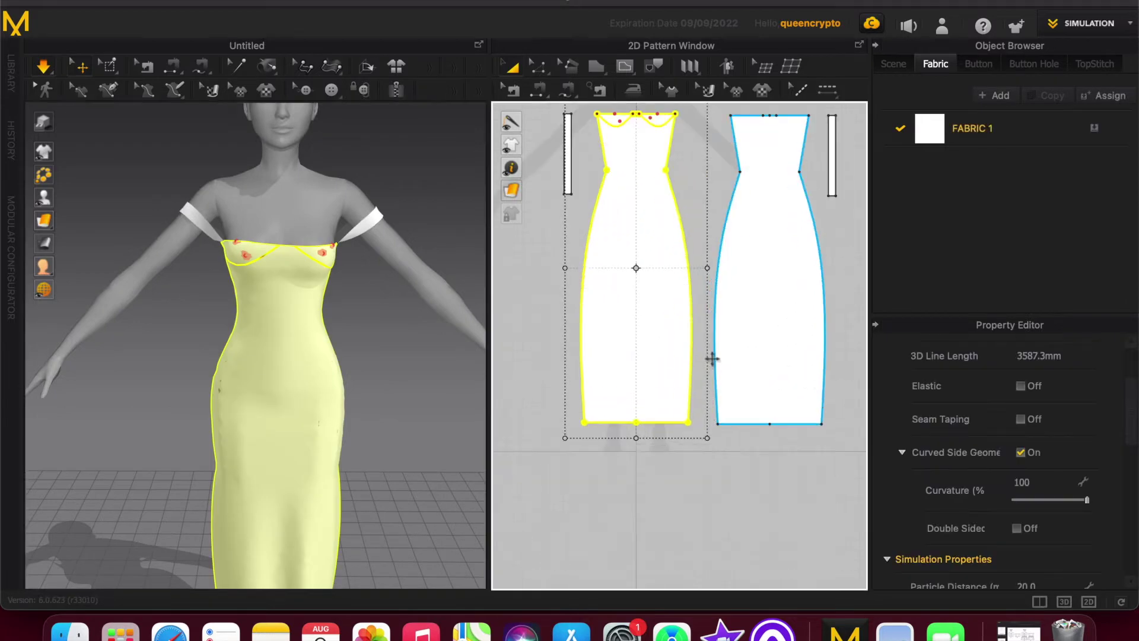
{"action": "key", "text": "z"}
{"action": "left_click", "coordinate": [583, 276]}
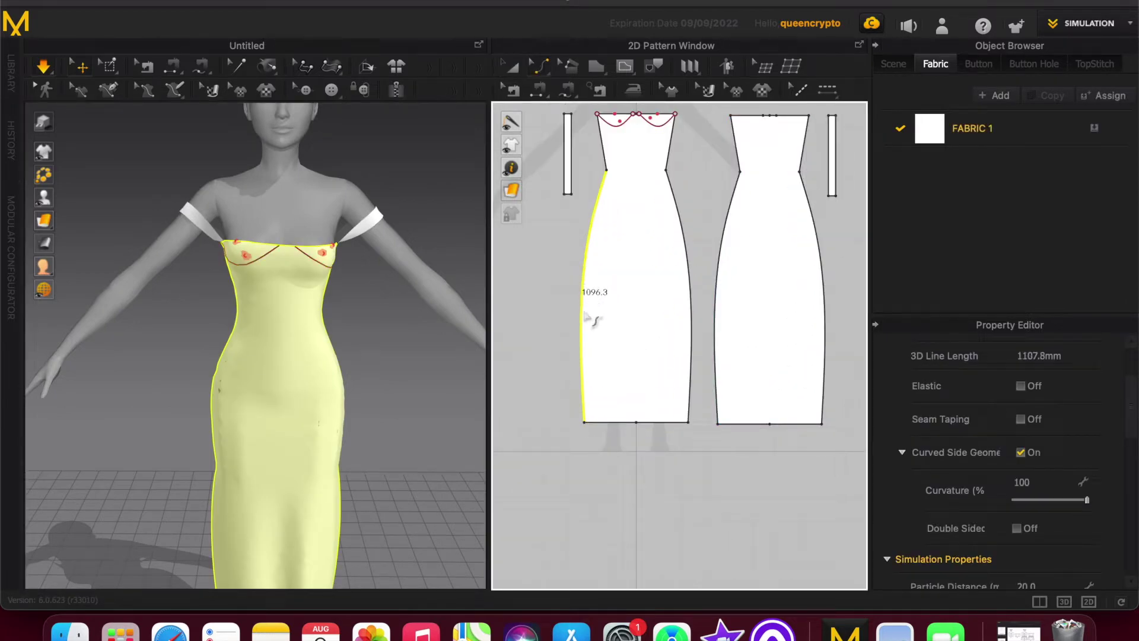
{"action": "left_click", "coordinate": [585, 421]}
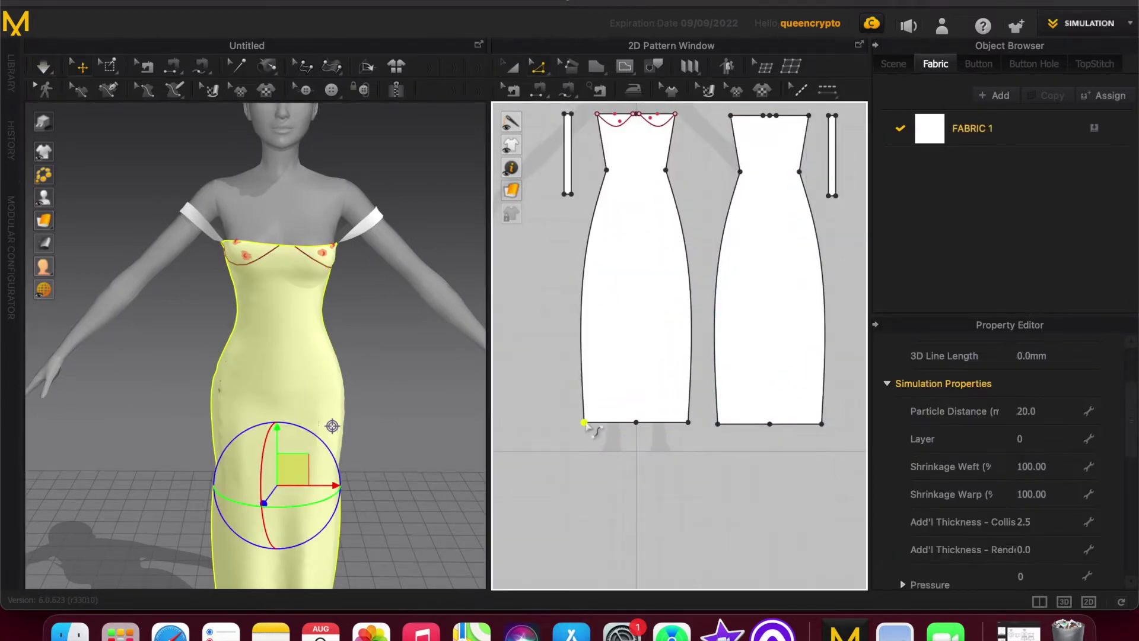
{"action": "left_click", "coordinate": [718, 424]}
{"action": "left_click_drag", "start_coordinate": [585, 422], "coordinate": [591, 424], "text": "shift"}
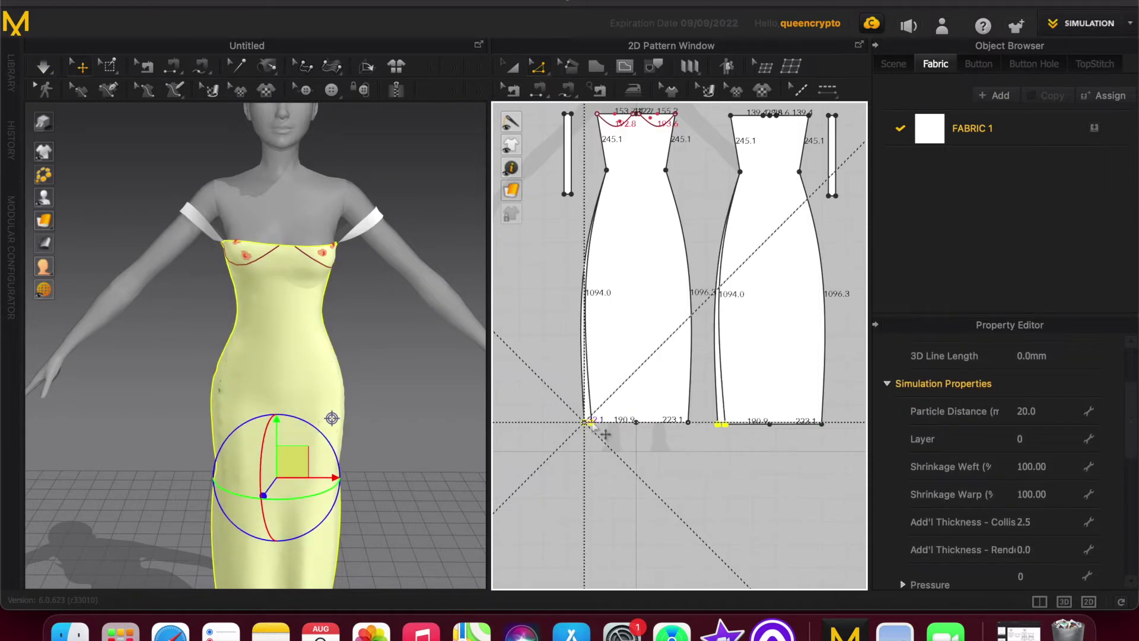
{"action": "left_click", "coordinate": [822, 424]}
{"action": "left_click_drag", "start_coordinate": [688, 423], "coordinate": [679, 423], "text": "shift"}
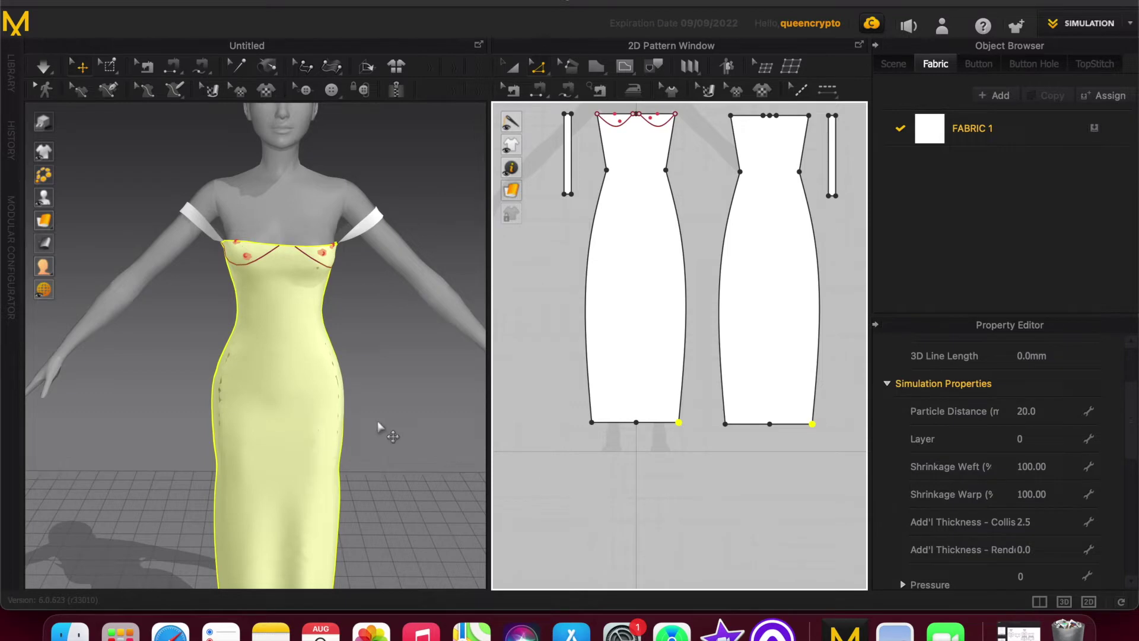
Simulate the narrowed dress and pull the fabric outward around the hips to smooth the side seams.
{"action": "scroll", "coordinate": [380, 428], "scroll_direction": "down", "scroll_amount": 5}
{"action": "left_click", "coordinate": [364, 509]}
{"action": "key", "text": "space"}
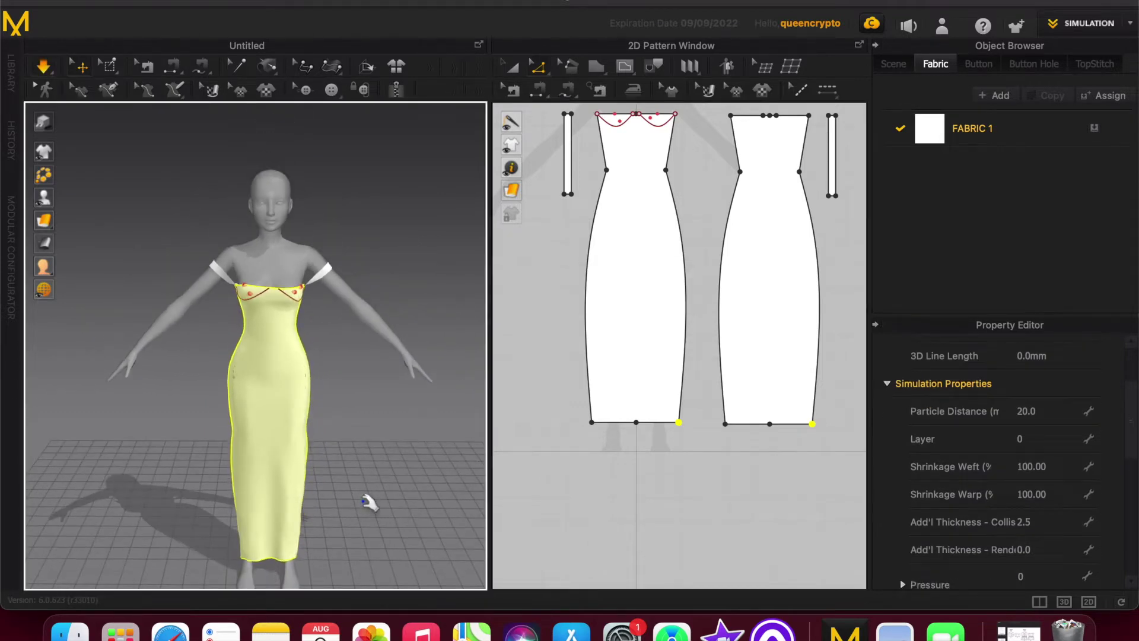
{"action": "left_click_drag", "start_coordinate": [234, 367], "coordinate": [230, 357]}
{"action": "left_click", "coordinate": [335, 354]}
{"action": "left_click", "coordinate": [313, 372]}
{"action": "left_click", "coordinate": [333, 414]}
{"action": "right_click_drag", "start_coordinate": [333, 414], "coordinate": [338, 440]}
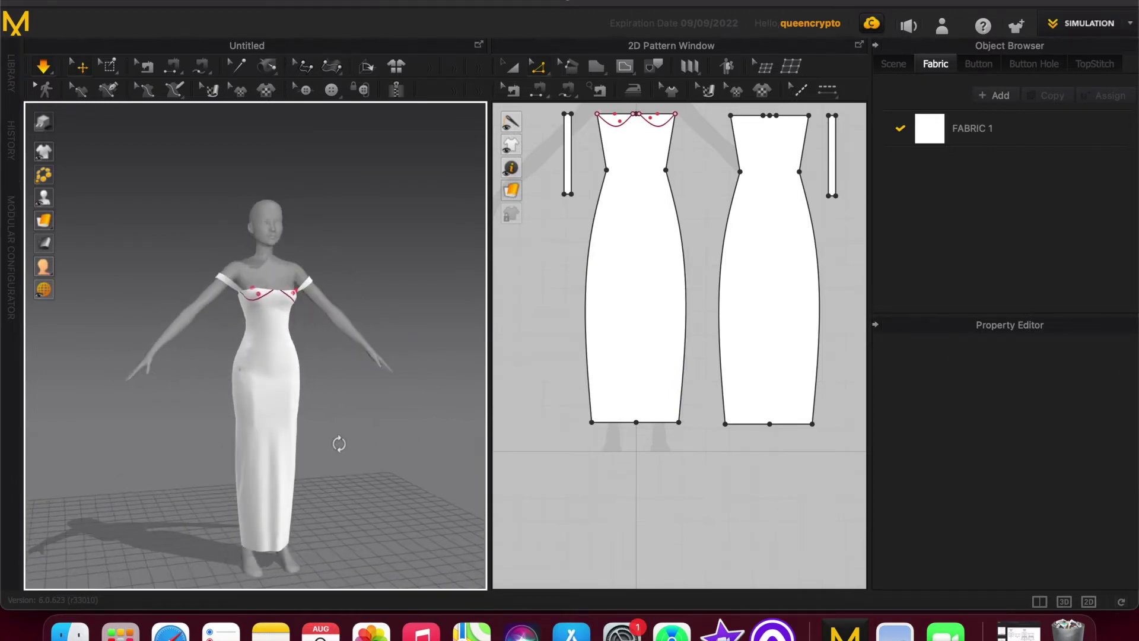
Reshape the curved side edges below the waist slightly inward on both the front and back panels.
{"action": "left_click", "coordinate": [588, 300]}
{"action": "left_click_drag", "start_coordinate": [600, 303], "coordinate": [600, 304]}
{"action": "left_click", "coordinate": [683, 309]}
{"action": "left_click_drag", "start_coordinate": [683, 309], "coordinate": [728, 310]}
{"action": "left_click_drag", "start_coordinate": [820, 314], "coordinate": [816, 318]}
Simulate the reshaped dress and pull the fabric at both hips to settle the side seams.
{"action": "key", "text": "space"}
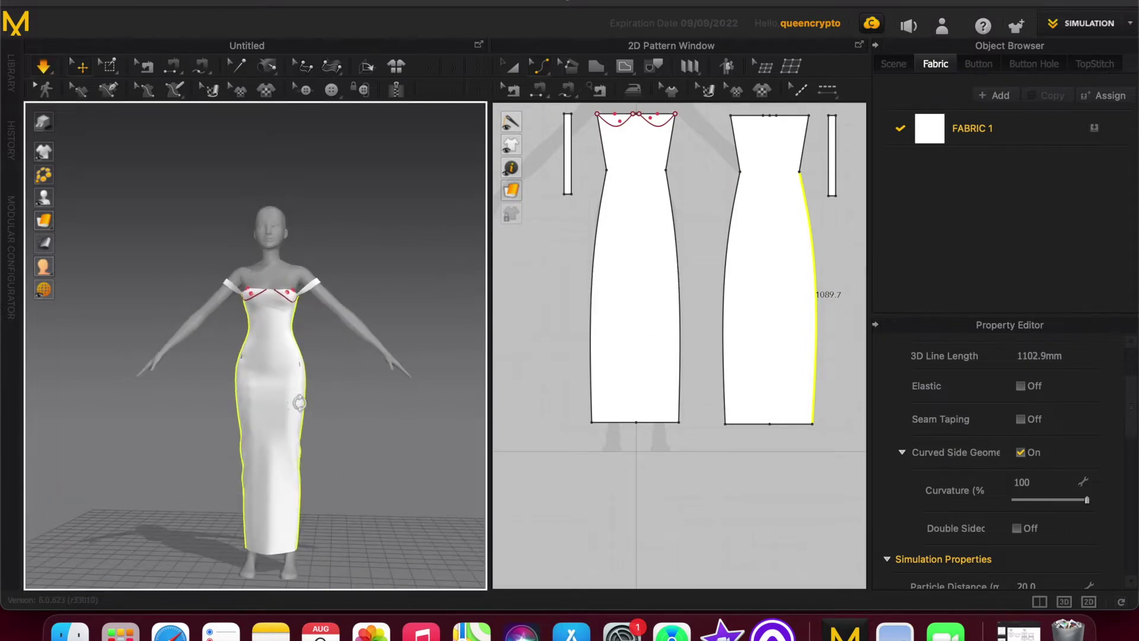
{"action": "left_click", "coordinate": [305, 357]}
{"action": "left_click_drag", "start_coordinate": [233, 344], "coordinate": [233, 344]}
{"action": "left_click_drag", "start_coordinate": [300, 360], "coordinate": [233, 355]}
{"action": "left_click", "coordinate": [242, 350]}
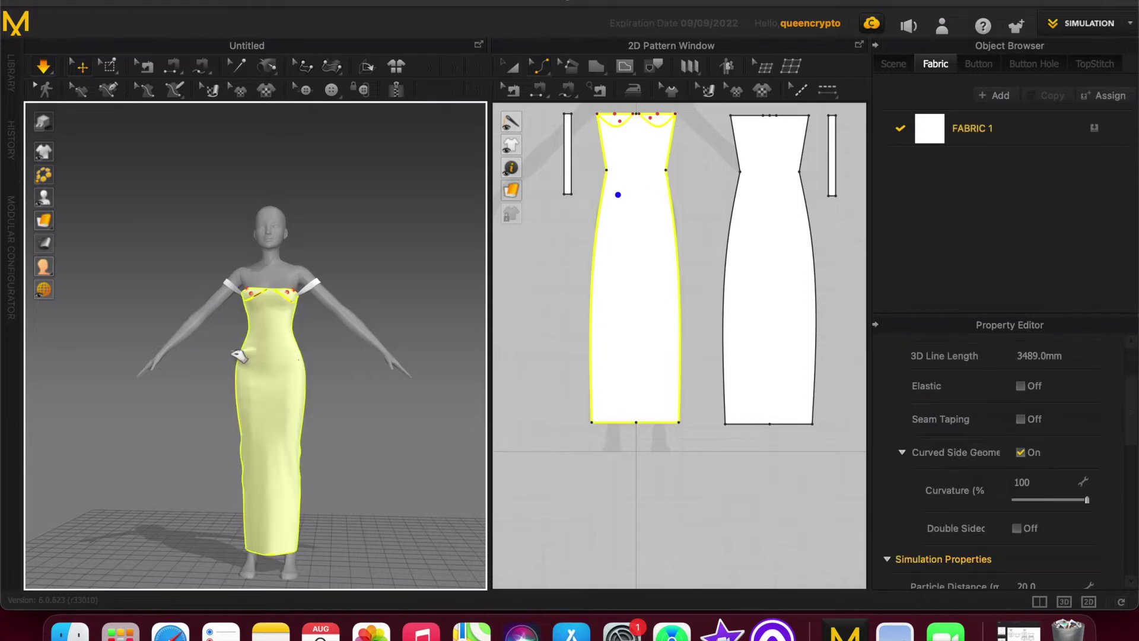
{"action": "left_click", "coordinate": [372, 359]}
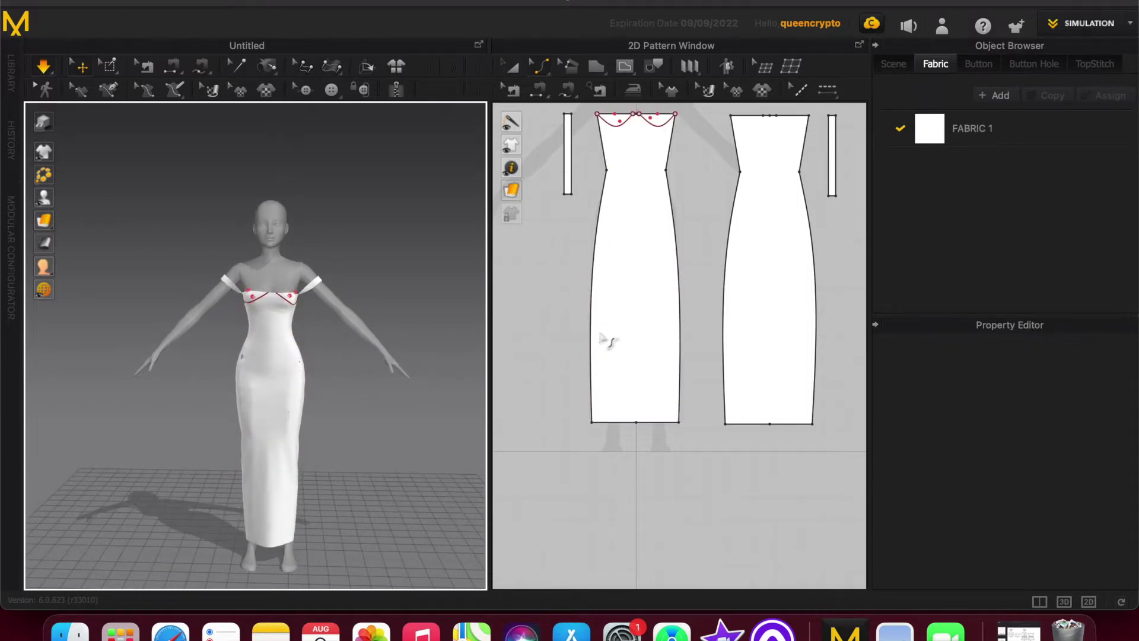
Turn on Remesh for the front panel, the back panel and both shoulder straps.
{"action": "left_click", "coordinate": [644, 228]}
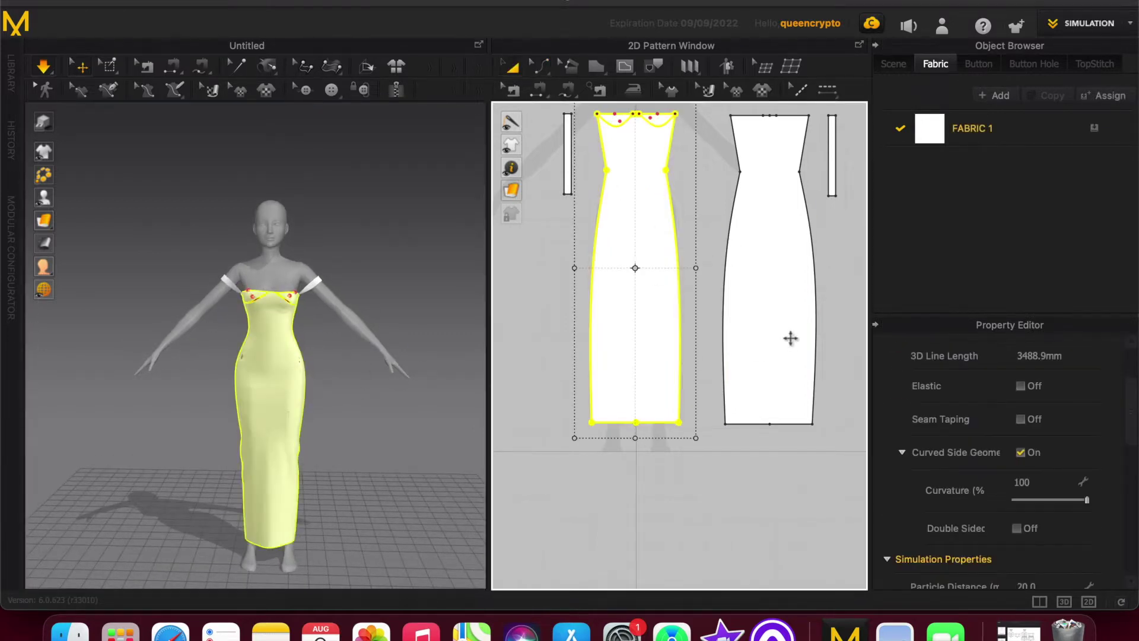
{"action": "left_click_drag", "start_coordinate": [1135, 422], "coordinate": [1134, 553]}
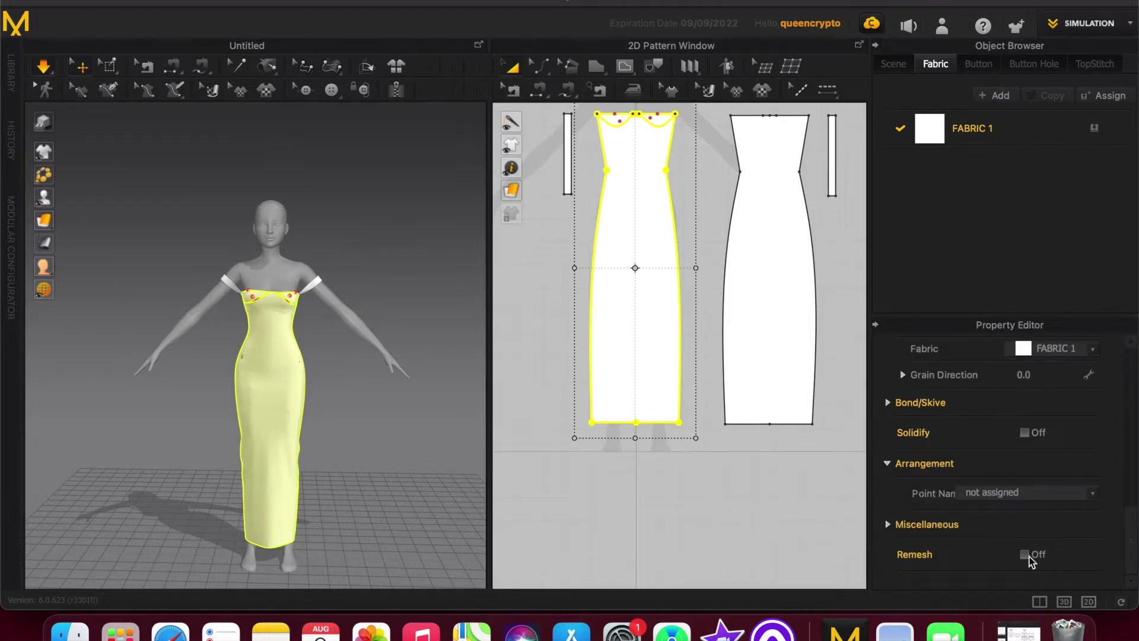
{"action": "left_click", "coordinate": [745, 318]}
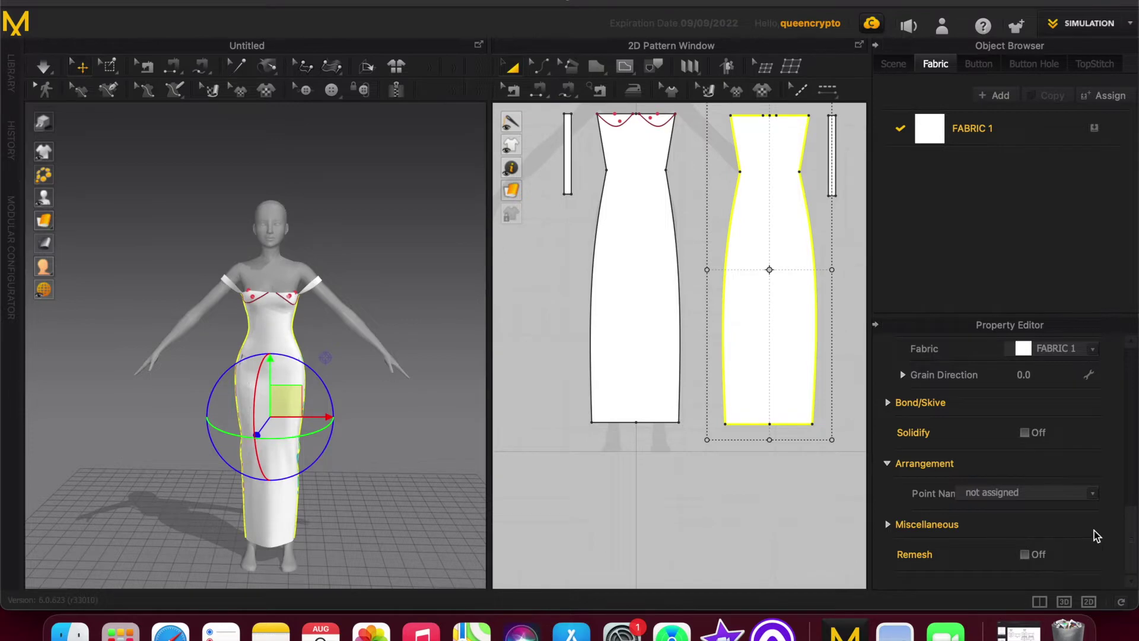
{"action": "scroll", "coordinate": [693, 301], "scroll_direction": "down", "scroll_amount": 3}
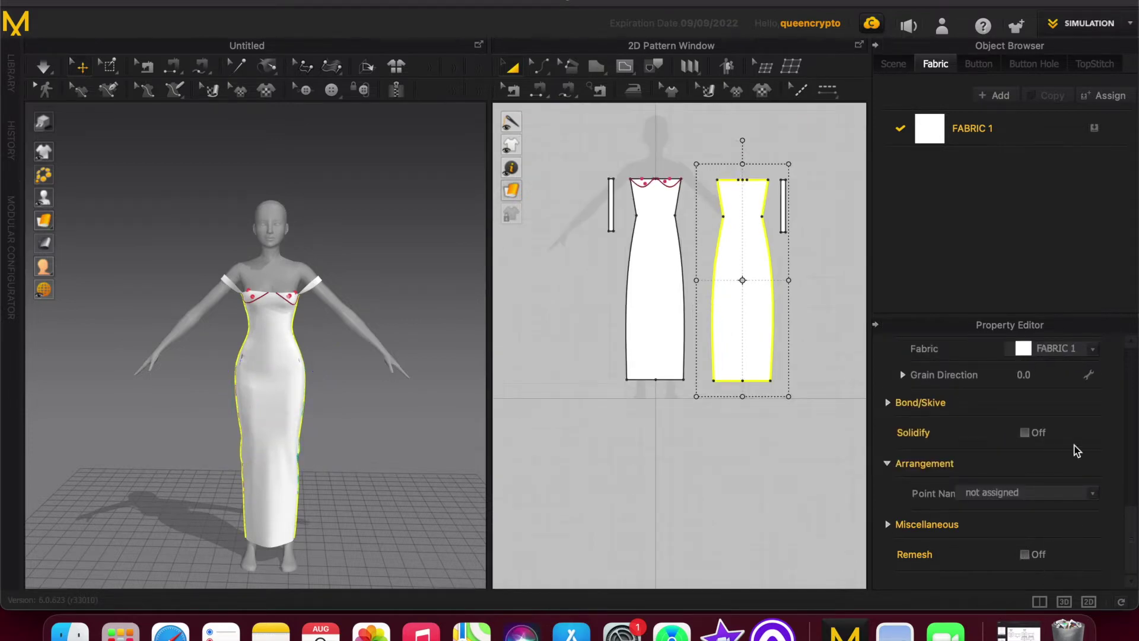
{"action": "left_click", "coordinate": [611, 204]}
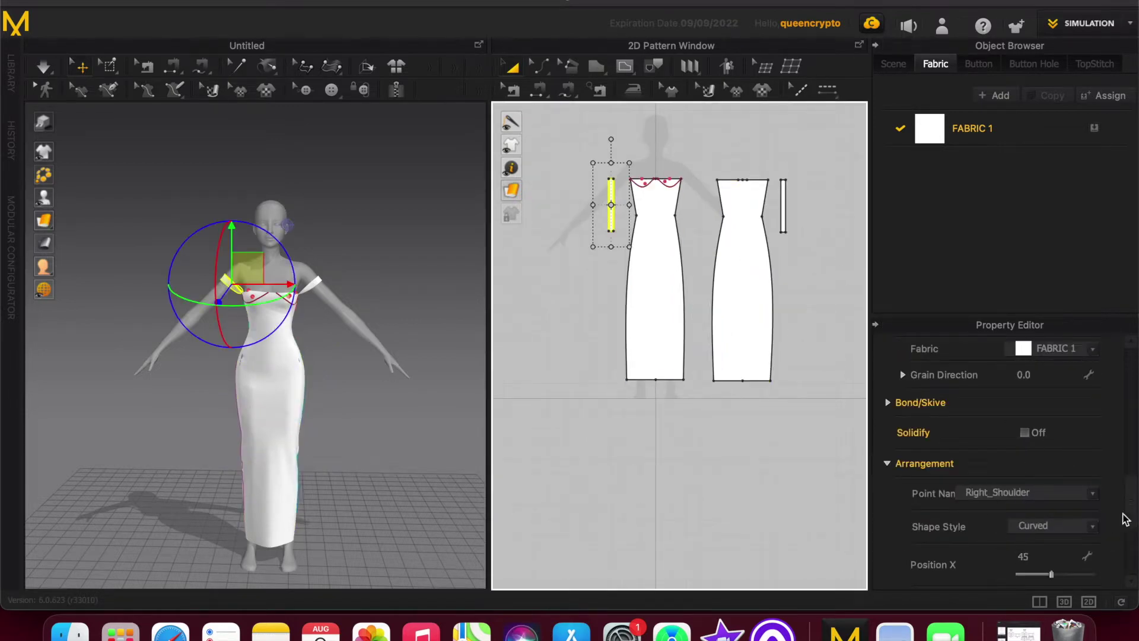
{"action": "scroll", "coordinate": [1121, 516], "scroll_direction": "down", "scroll_amount": 5}
{"action": "left_click", "coordinate": [1024, 554]}
{"action": "left_click", "coordinate": [783, 205]}
{"action": "left_click", "coordinate": [1025, 554]}
{"action": "left_click", "coordinate": [743, 305]}
{"action": "left_click", "coordinate": [657, 320]}
{"action": "left_click", "coordinate": [457, 345]}
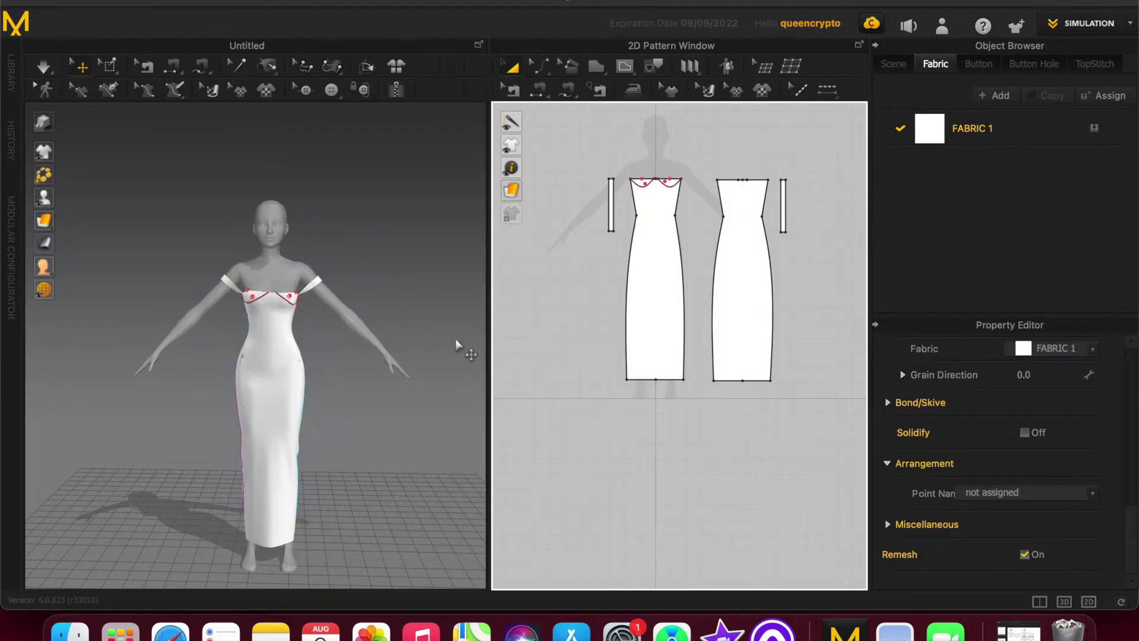
Simulate the remeshed dress to settle its drape on the avatar.
{"action": "key", "text": "space"}
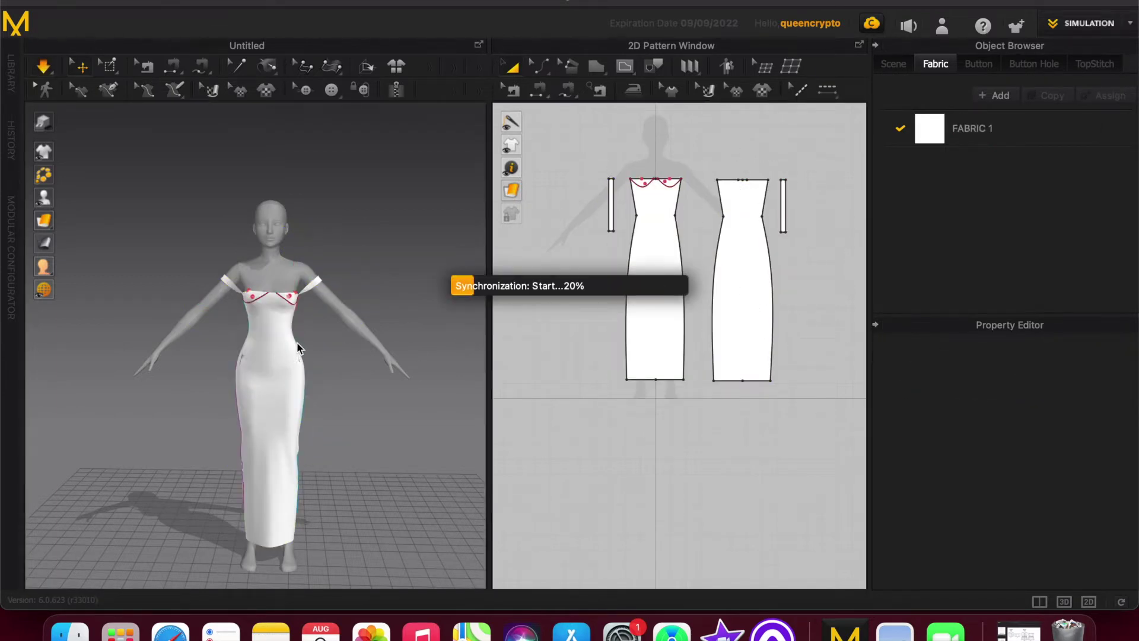
{"action": "right_click_drag", "start_coordinate": [313, 348], "coordinate": [404, 453]}
{"action": "scroll", "coordinate": [418, 457], "scroll_direction": "up", "scroll_amount": 8}
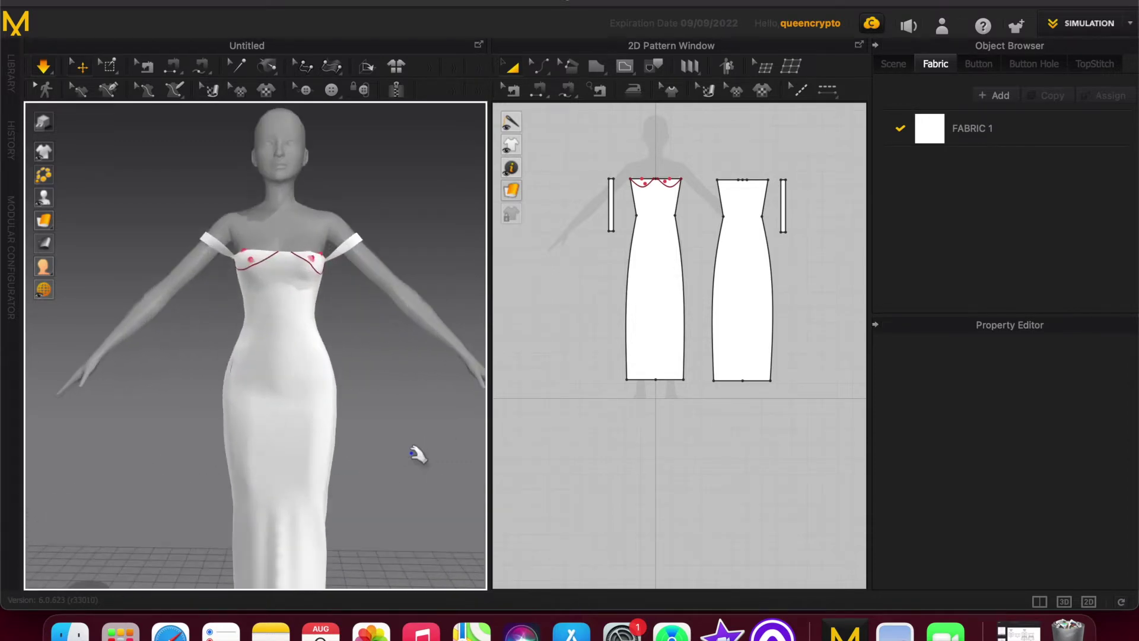
Stretch both curved bust lines on the front panel downward together to make the cups deeper.
{"action": "scroll", "coordinate": [732, 254], "scroll_direction": "up", "scroll_amount": 6}
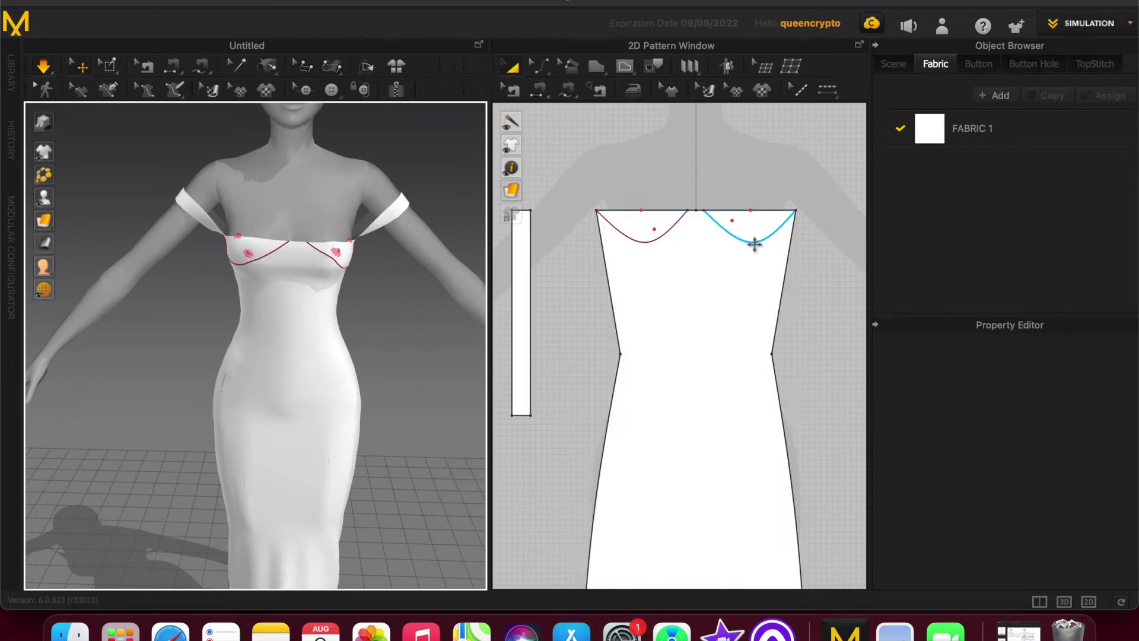
{"action": "left_click", "coordinate": [752, 241]}
{"action": "left_click", "coordinate": [656, 237], "text": "shift"}
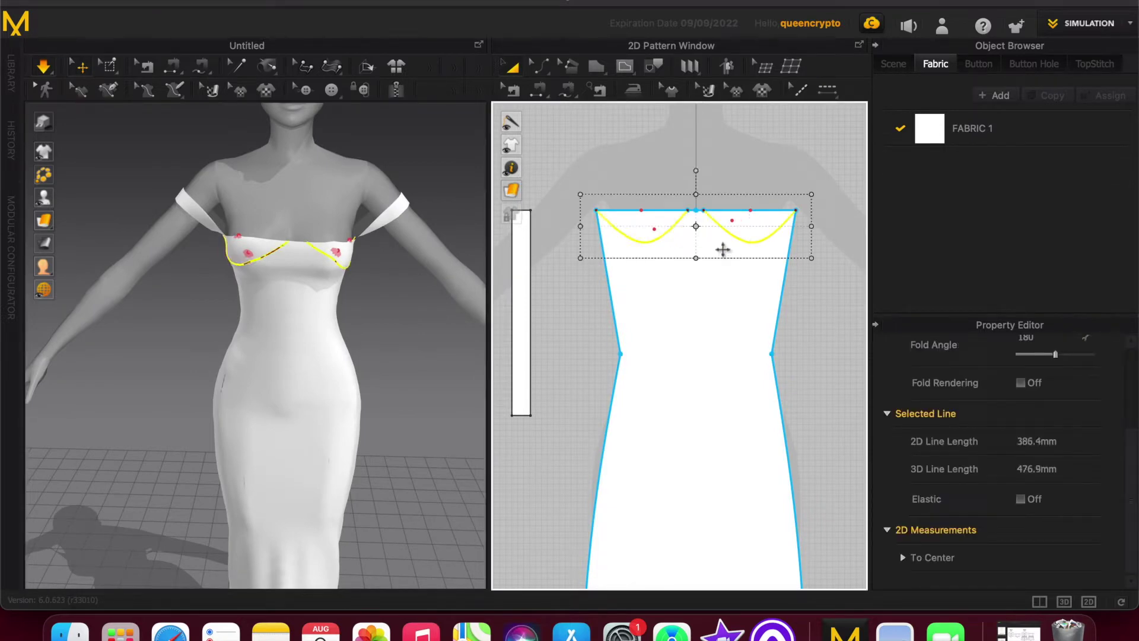
{"action": "left_click_drag", "start_coordinate": [697, 260], "coordinate": [699, 278]}
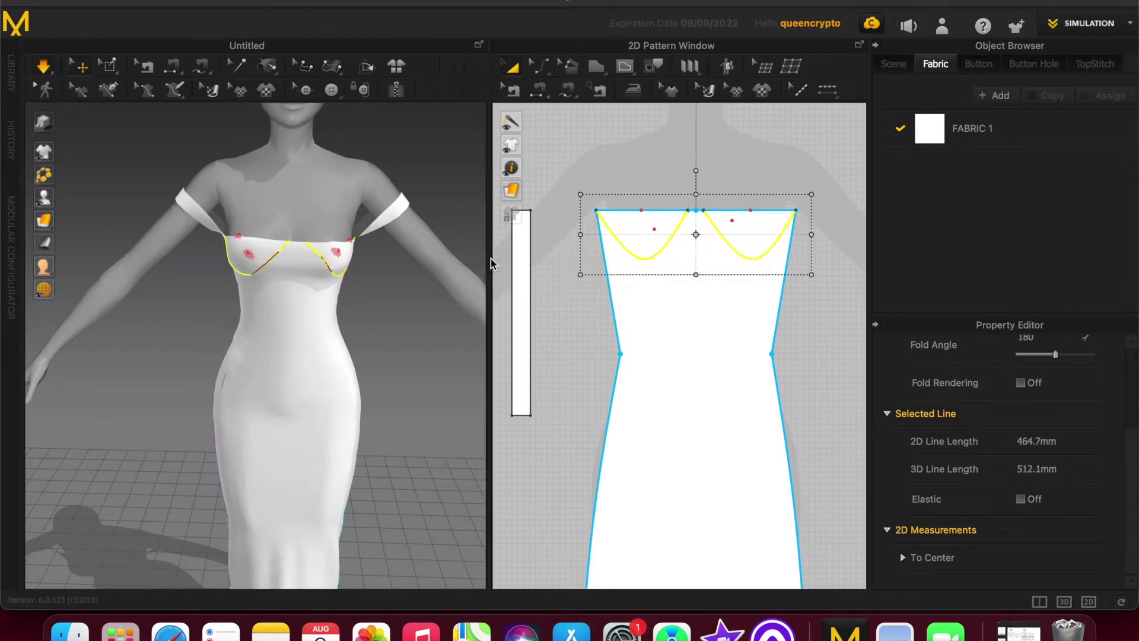
{"action": "left_click", "coordinate": [378, 264]}
{"action": "mouse_move", "coordinate": [381, 282]}
{"action": "right_mouse_down"}
{"action": "mouse_move", "coordinate": [356, 284]}
{"action": "mouse_move", "coordinate": [370, 280]}
{"action": "right_mouse_up"}
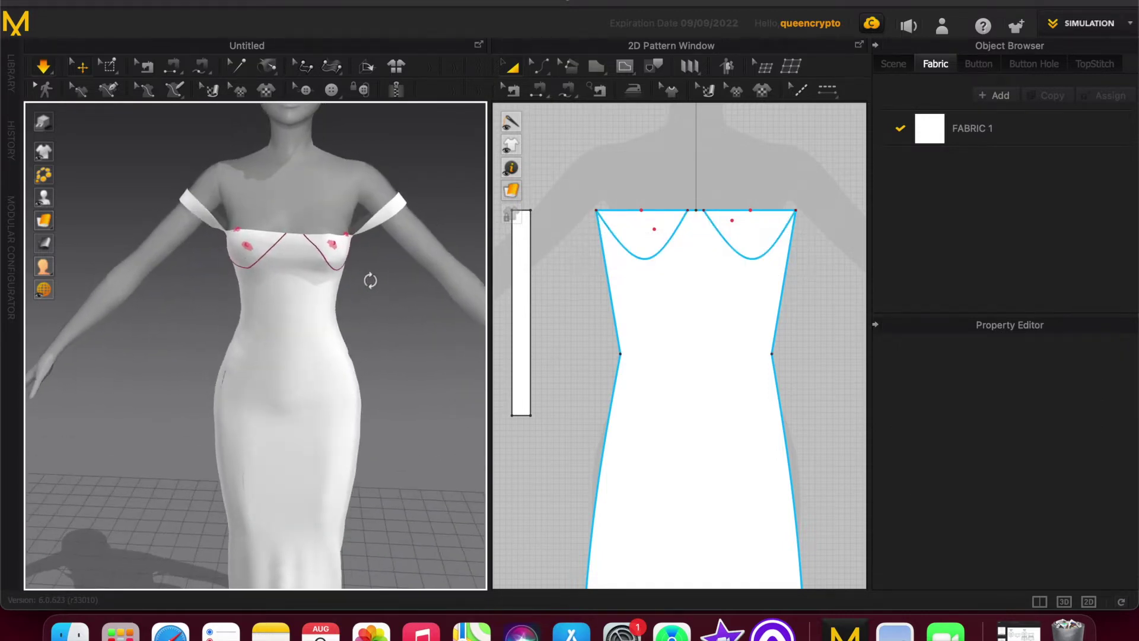
Reshape the curved line of the wearer's left cup so its lowest part sits slightly closer to the centre front.
{"action": "left_click", "coordinate": [722, 234]}
{"action": "key", "text": "z"}
{"action": "left_click_drag", "start_coordinate": [722, 240], "coordinate": [704, 240]}
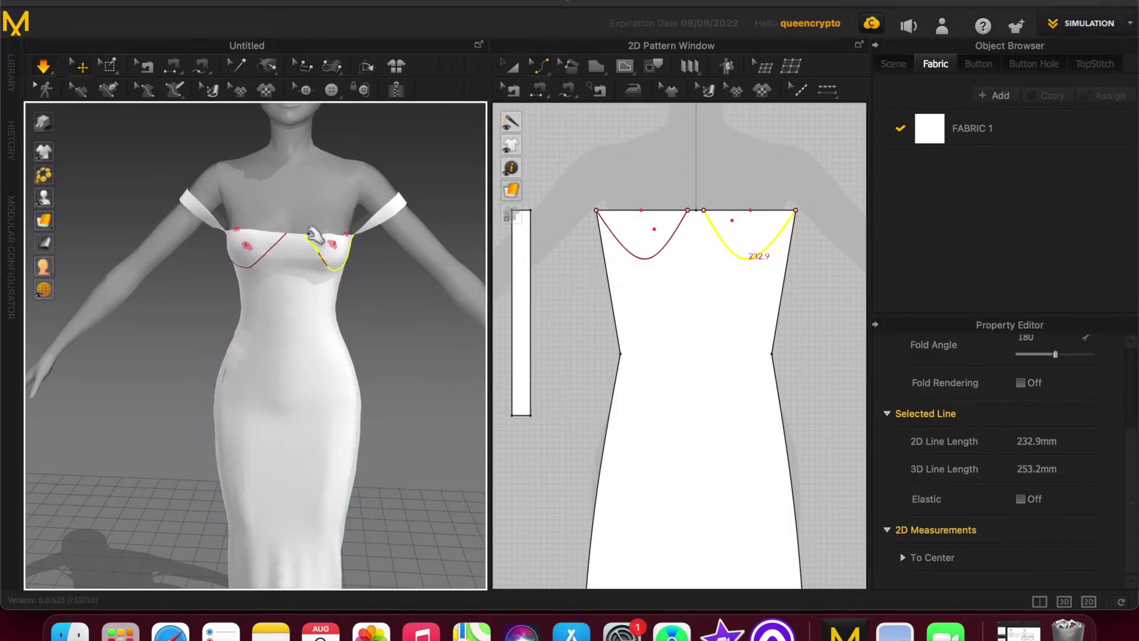
{"action": "left_click", "coordinate": [307, 243]}
{"action": "left_click", "coordinate": [394, 279]}
{"action": "right_click_drag", "start_coordinate": [391, 283], "coordinate": [405, 308]}
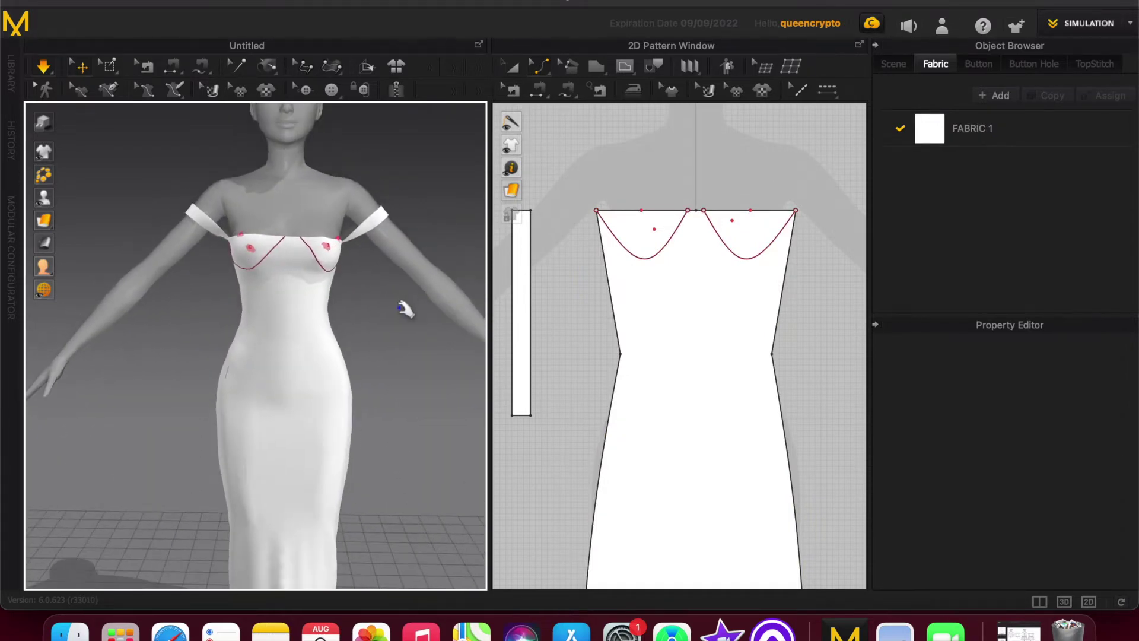
Cut and sew the front panel along both curved bust lines to separate the cups.
{"action": "left_click", "coordinate": [647, 259]}
{"action": "left_click", "coordinate": [748, 260], "text": "shift"}
{"action": "right_click", "coordinate": [749, 262]}
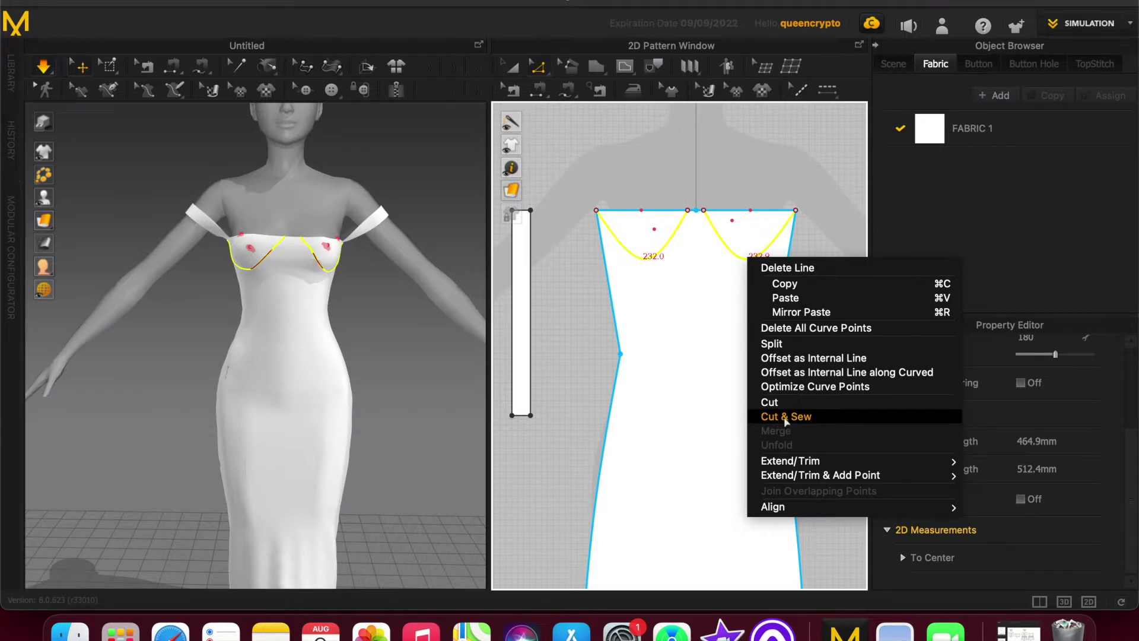
{"action": "left_click", "coordinate": [819, 418]}
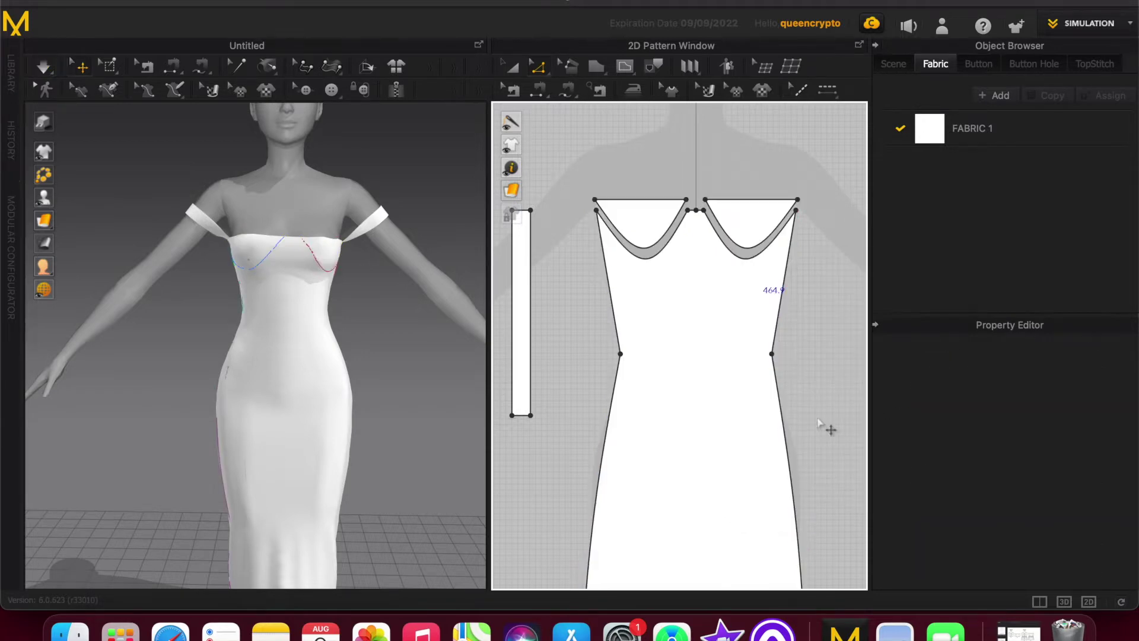
Simulate the dress with the separated cups and pin one point on each bust cup.
{"action": "key", "text": "space"}
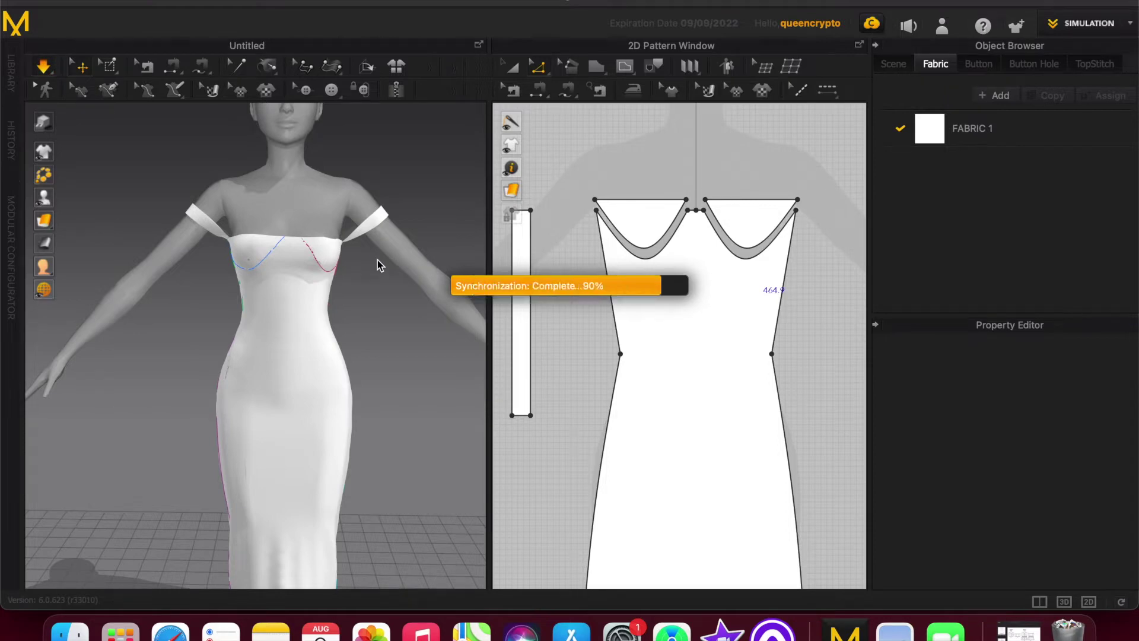
{"action": "mouse_move", "coordinate": [370, 360]}
{"action": "right_mouse_down"}
{"action": "mouse_move", "coordinate": [345, 360]}
{"action": "mouse_move", "coordinate": [382, 359]}
{"action": "mouse_move", "coordinate": [368, 359]}
{"action": "right_mouse_up"}
{"action": "left_click_drag", "start_coordinate": [296, 248], "coordinate": [377, 272]}
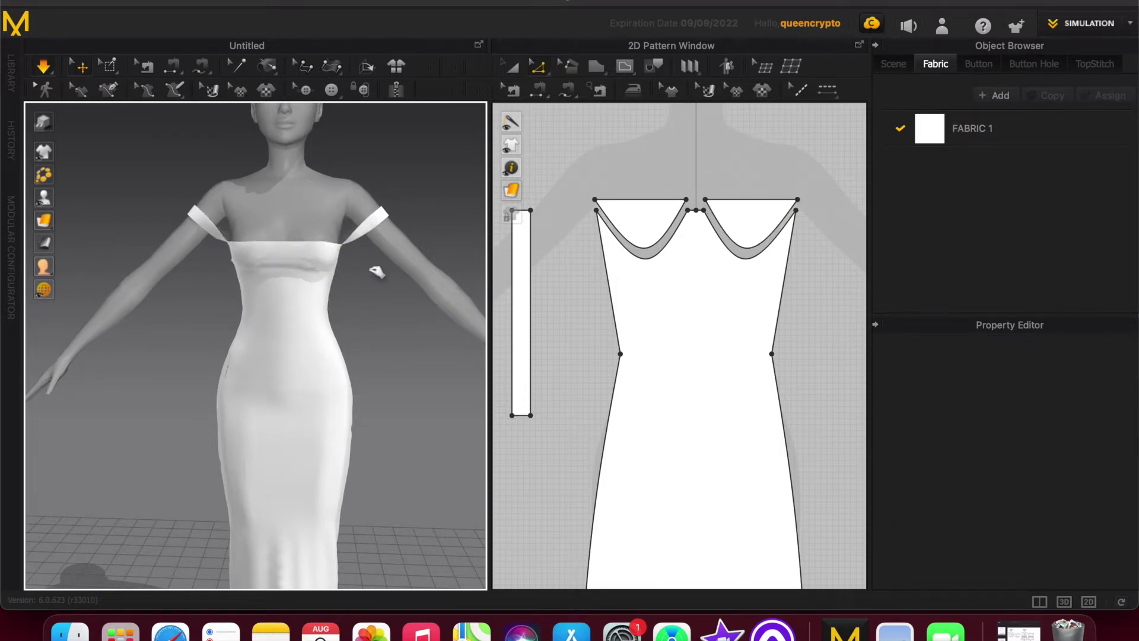
{"action": "left_click", "coordinate": [242, 247]}
{"action": "left_click", "coordinate": [323, 247]}
Pin the upper edge of both bust cups near the centre front.
{"action": "scroll", "coordinate": [356, 273], "scroll_direction": "up", "scroll_amount": 3}
{"action": "right_click_drag", "start_coordinate": [366, 268], "coordinate": [412, 198]}
{"action": "left_click", "coordinate": [414, 197]}
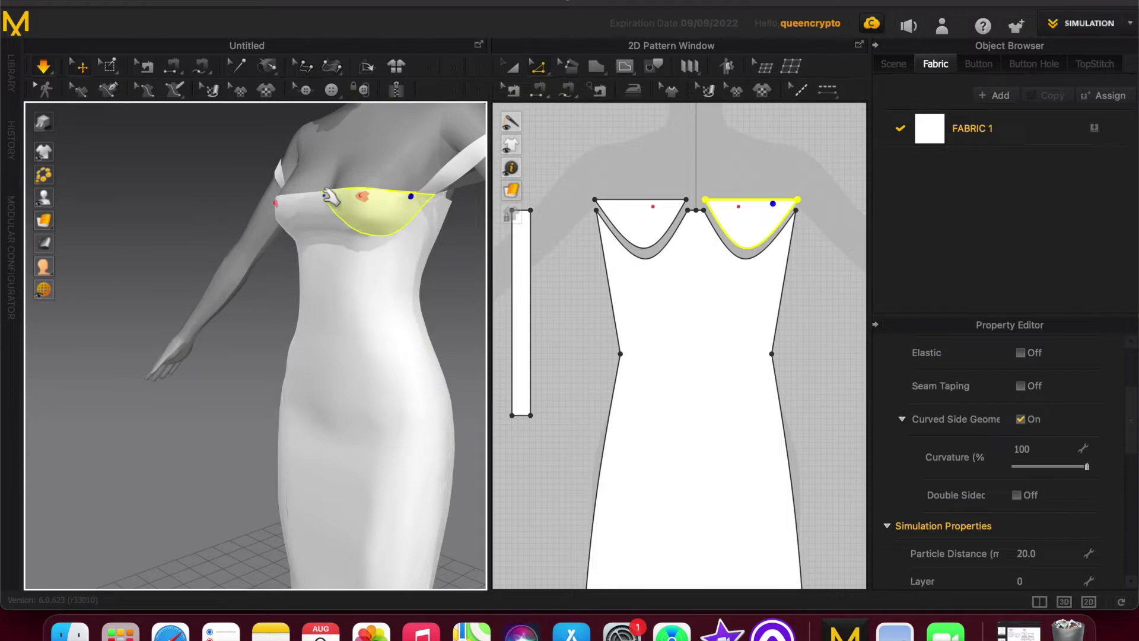
{"action": "right_click_drag", "start_coordinate": [277, 258], "coordinate": [374, 224]}
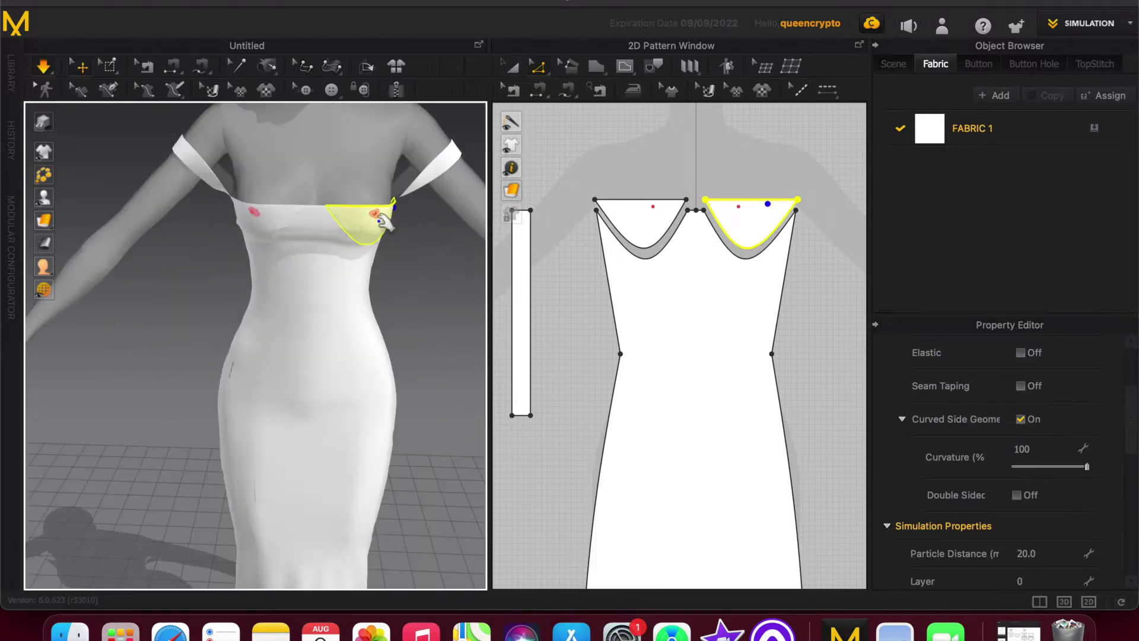
{"action": "left_click", "coordinate": [328, 210]}
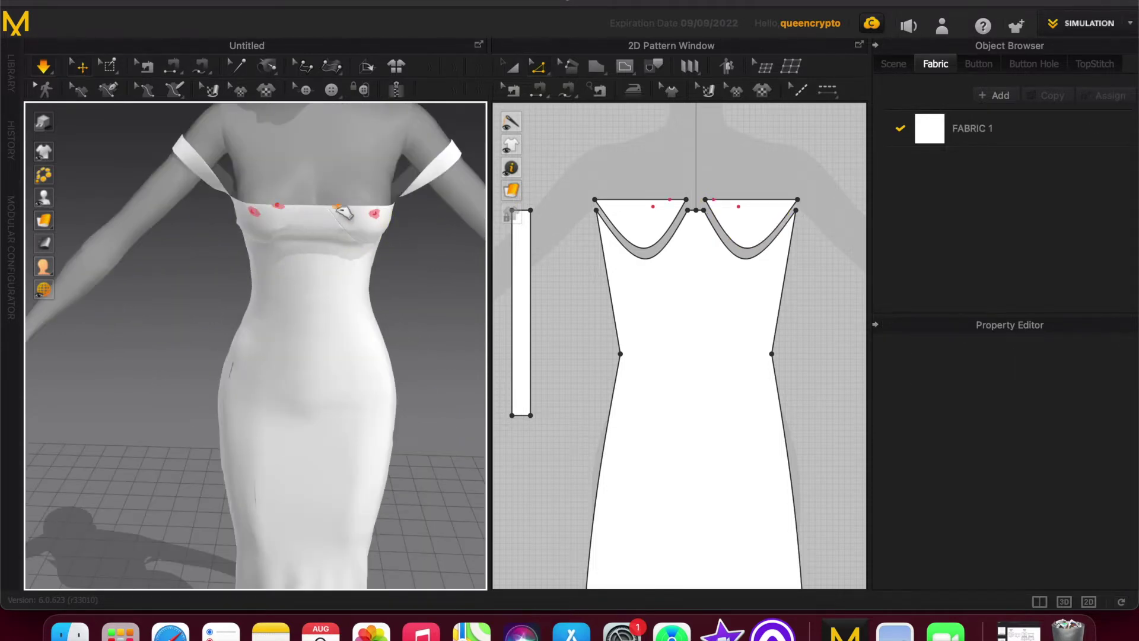
{"action": "mouse_move", "coordinate": [340, 216]}
{"action": "right_mouse_down"}
{"action": "mouse_move", "coordinate": [394, 219]}
{"action": "mouse_move", "coordinate": [348, 285]}
{"action": "mouse_move", "coordinate": [349, 223]}
{"action": "right_mouse_up"}
{"action": "left_click", "coordinate": [413, 213]}
{"action": "left_click", "coordinate": [342, 221]}
Pin the outer part of the upper edge on the wearer's left bust cup.
{"action": "right_click_drag", "start_coordinate": [399, 285], "coordinate": [313, 274]}
{"action": "scroll", "coordinate": [302, 308], "scroll_direction": "down", "scroll_amount": 3}
{"action": "right_click_drag", "start_coordinate": [295, 344], "coordinate": [234, 339]}
{"action": "left_click", "coordinate": [421, 277]}
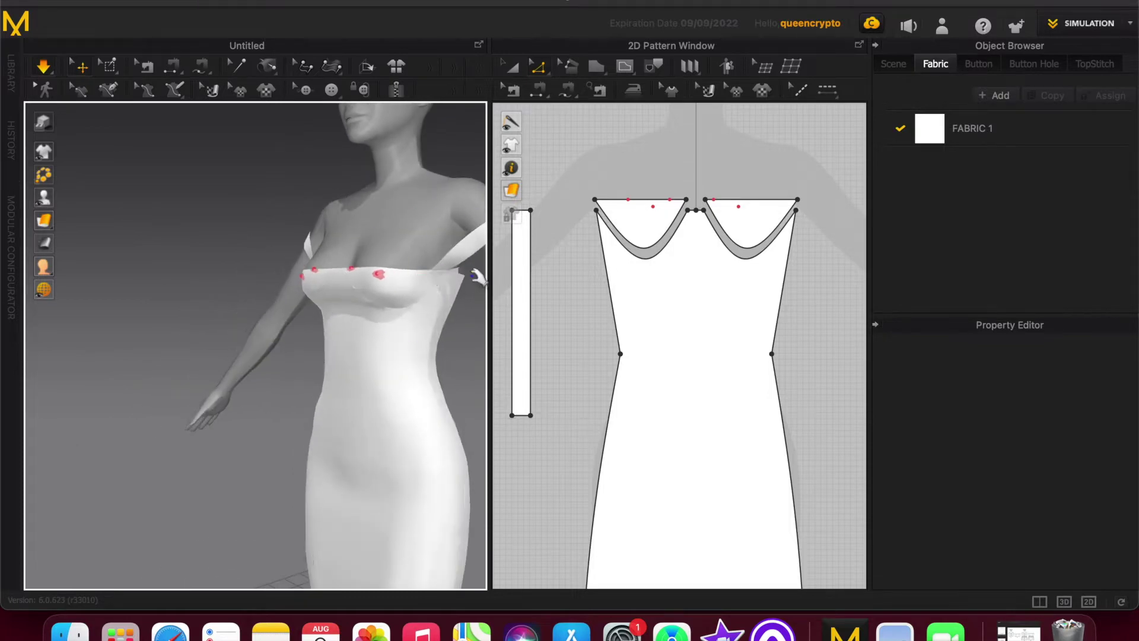
{"action": "left_click", "coordinate": [422, 271]}
{"action": "left_click", "coordinate": [424, 271]}
{"action": "left_click", "coordinate": [424, 272]}
{"action": "left_click", "coordinate": [420, 276]}
{"action": "key", "text": "Delete"}
Pull the front panel's fabric outward at the wearer's right hip to smooth the side seam.
{"action": "right_click_drag", "start_coordinate": [254, 343], "coordinate": [280, 343]}
{"action": "left_click", "coordinate": [255, 433]}
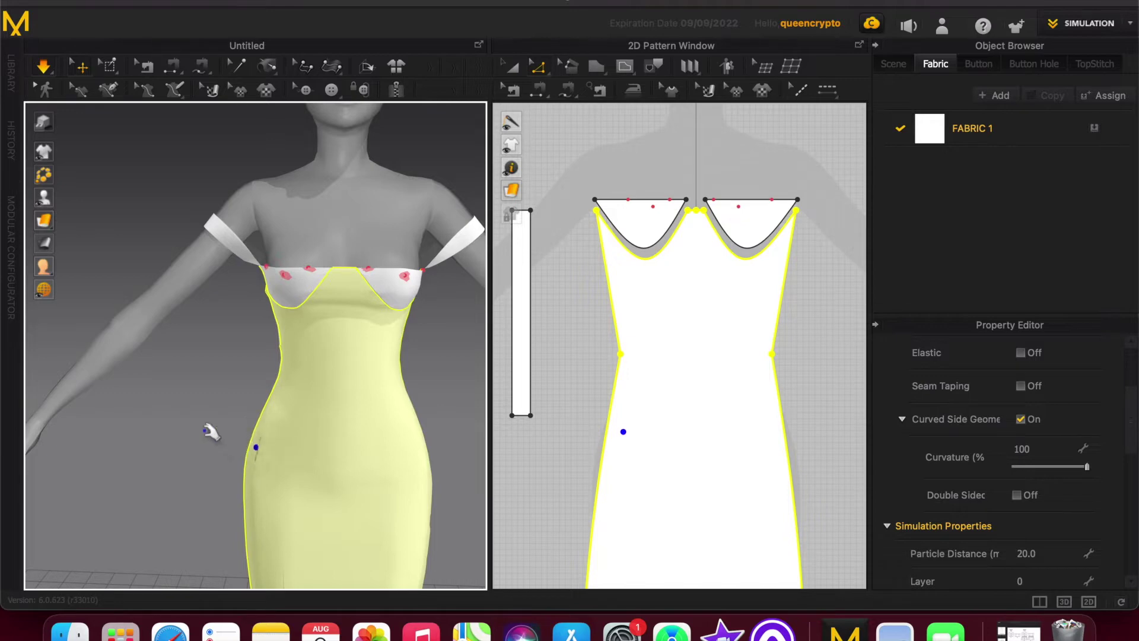
{"action": "left_click", "coordinate": [211, 431]}
{"action": "mouse_move", "coordinate": [457, 372]}
{"action": "right_mouse_down"}
{"action": "mouse_move", "coordinate": [415, 373]}
{"action": "mouse_move", "coordinate": [439, 374]}
{"action": "right_mouse_up"}
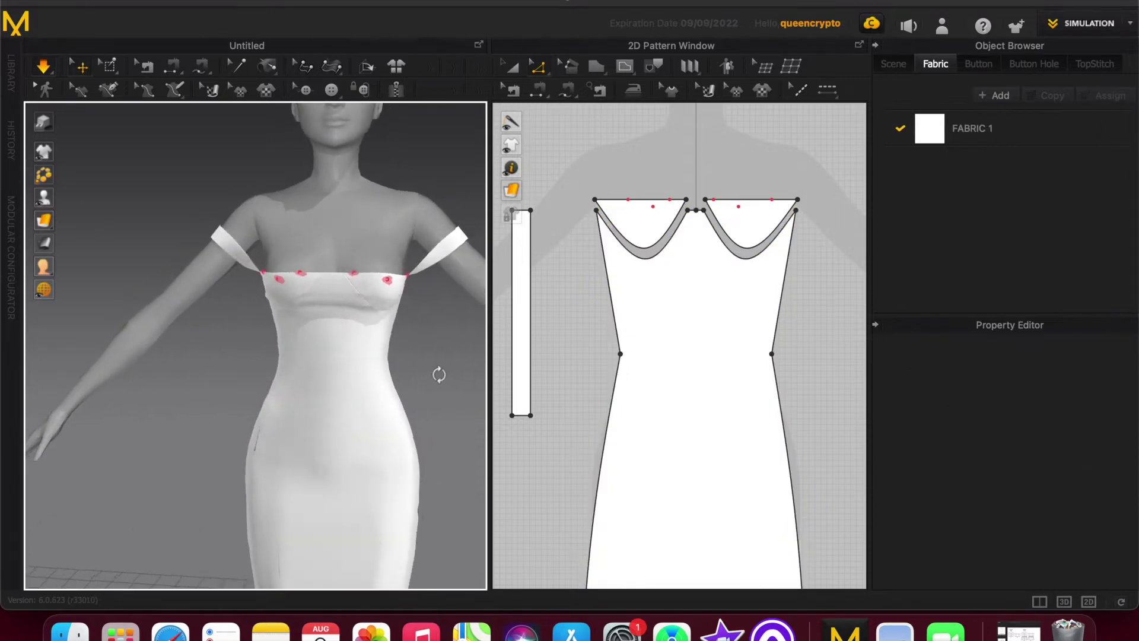
{"action": "scroll", "coordinate": [445, 374], "scroll_direction": "up", "scroll_amount": 5}
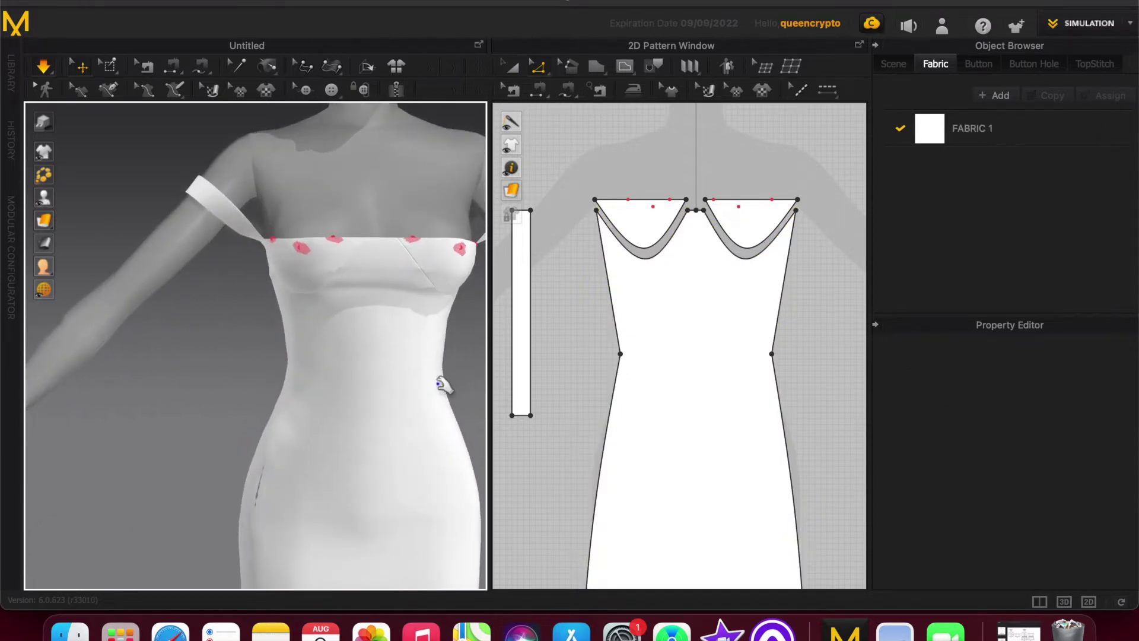
Draw a V-shaped internal line across the front panel between the two waist points, dipping at the centre.
{"action": "key", "text": "g"}
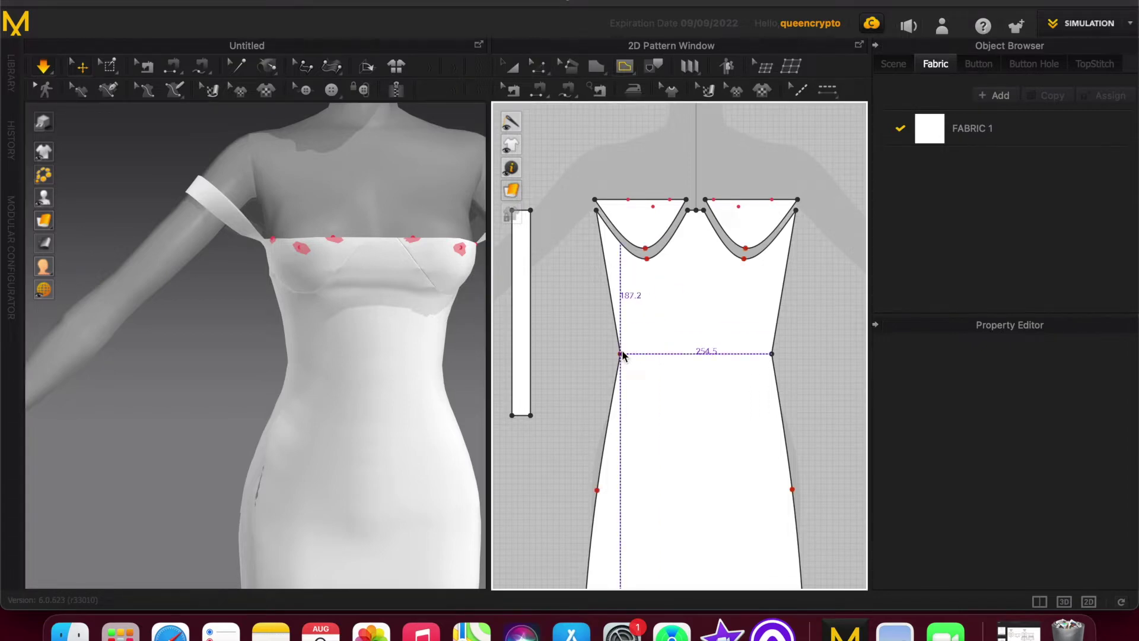
{"action": "left_click", "coordinate": [621, 354]}
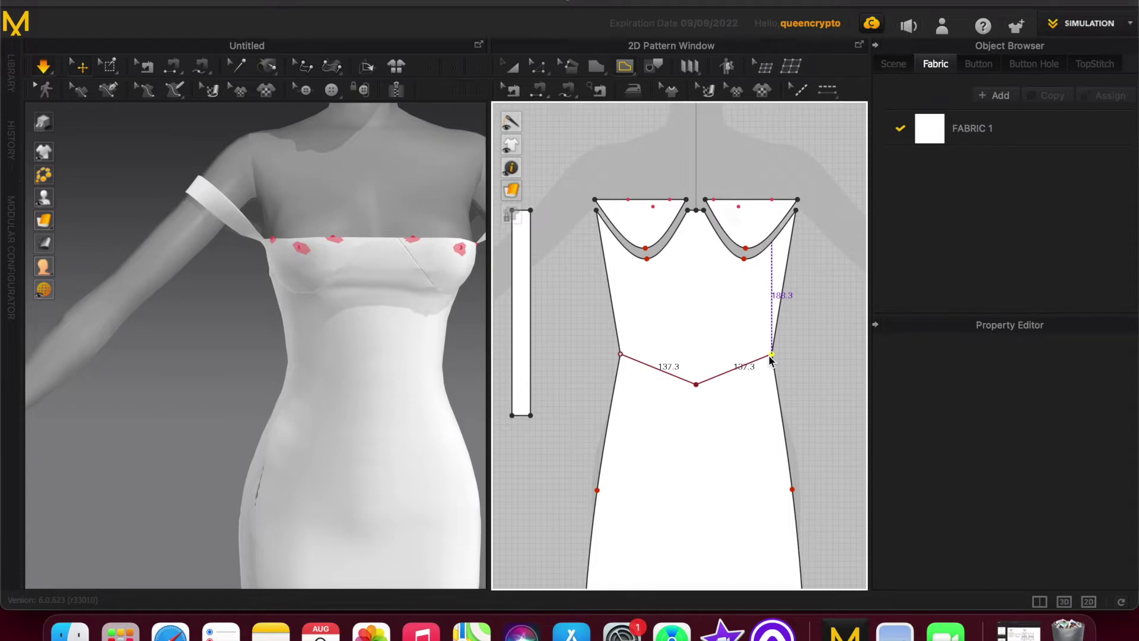
{"action": "left_click", "coordinate": [771, 355]}
{"action": "key", "text": "Return"}
{"action": "left_click", "coordinate": [804, 343]}
{"action": "left_click", "coordinate": [554, 345]}
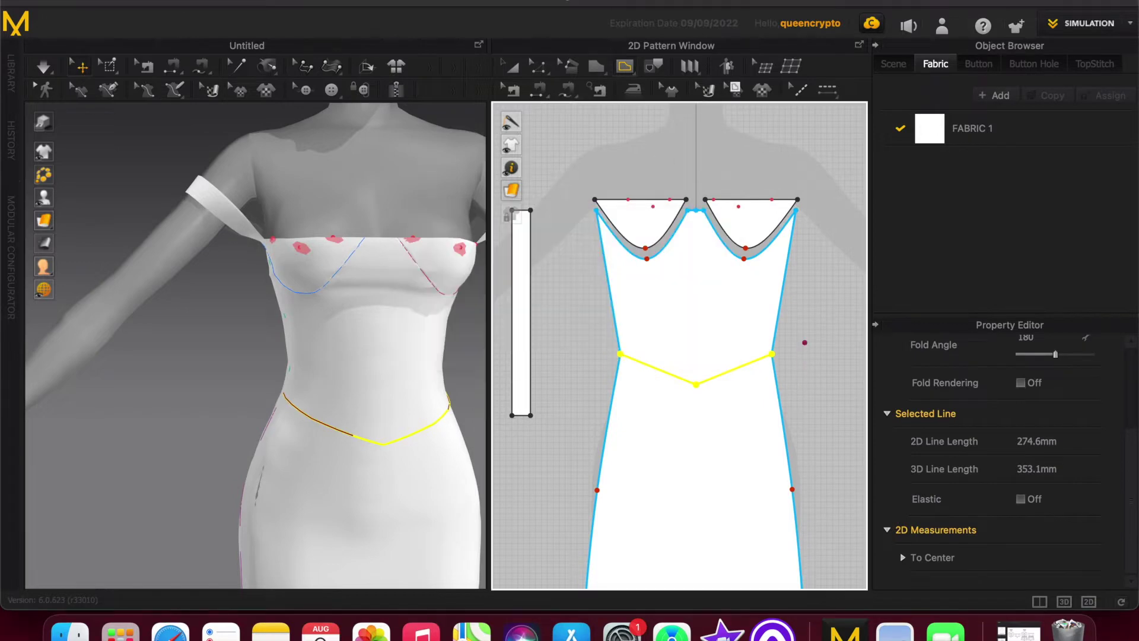
{"action": "key", "text": "a"}
{"action": "left_click", "coordinate": [666, 163]}
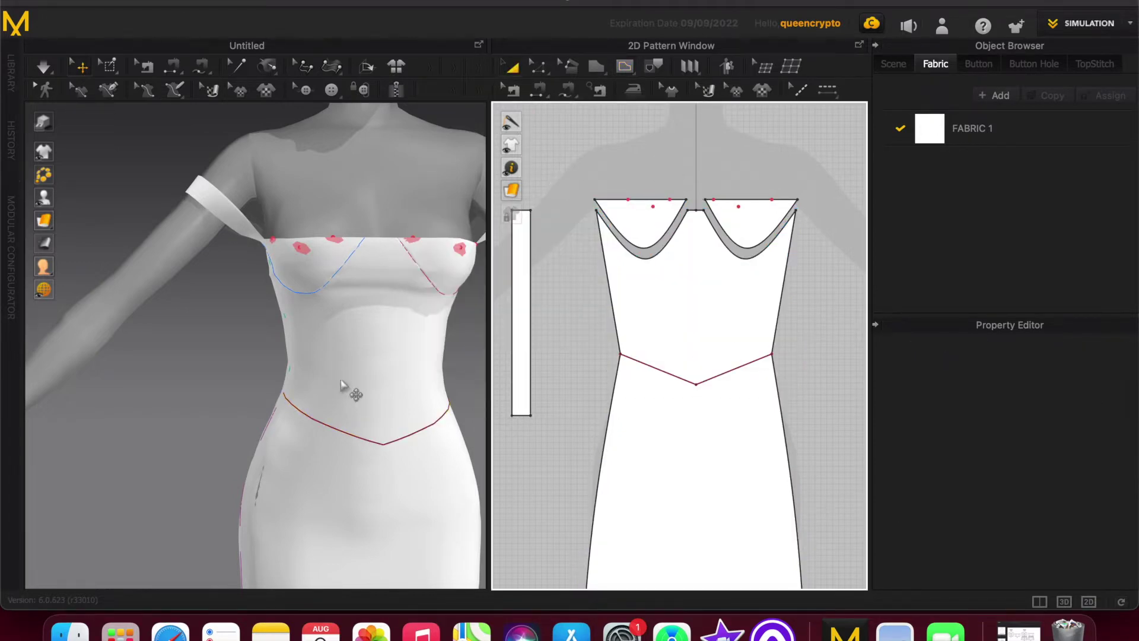
Cut and sew the front panel along the V-shaped waist line and simulate the dress.
{"action": "scroll", "coordinate": [394, 366], "scroll_direction": "down", "scroll_amount": 2}
{"action": "left_click", "coordinate": [717, 378]}
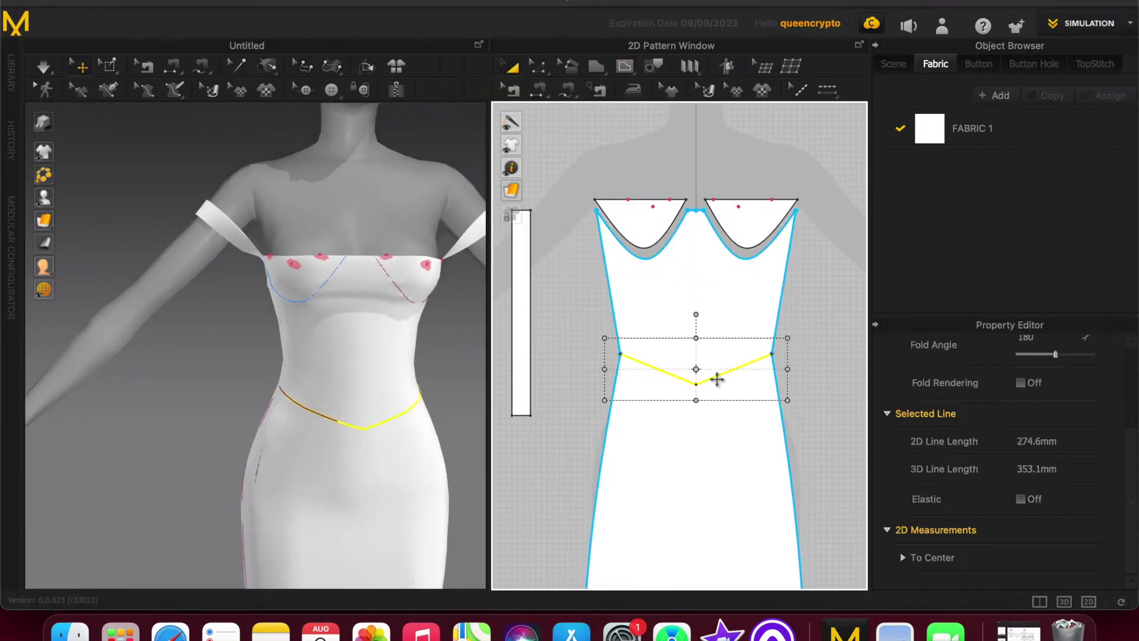
{"action": "right_click", "coordinate": [717, 379]}
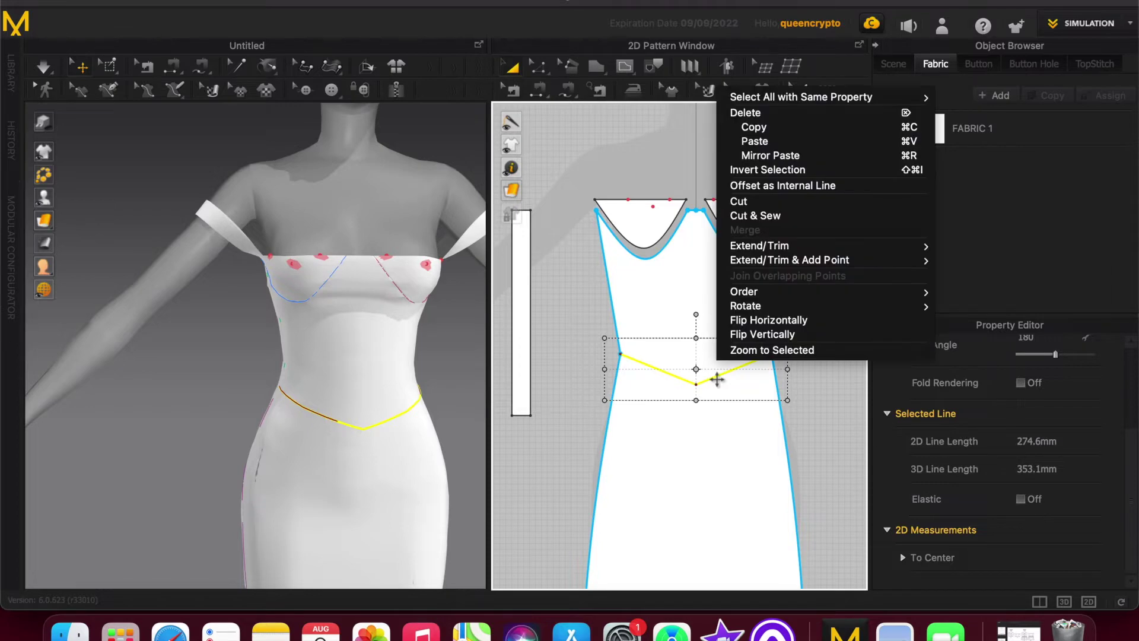
{"action": "left_click", "coordinate": [755, 216]}
{"action": "right_click_drag", "start_coordinate": [450, 390], "coordinate": [433, 382]}
{"action": "key", "text": "space"}
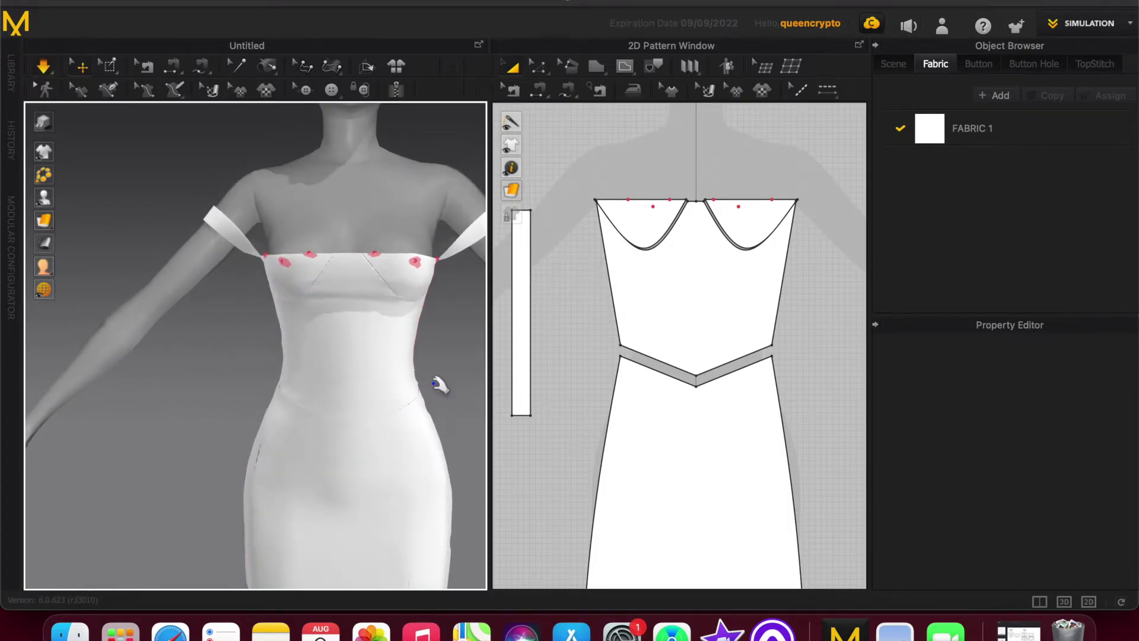
{"action": "mouse_move", "coordinate": [210, 392]}
{"action": "right_mouse_down"}
{"action": "mouse_move", "coordinate": [213, 379]}
{"action": "mouse_move", "coordinate": [196, 383]}
{"action": "mouse_move", "coordinate": [220, 401]}
{"action": "mouse_move", "coordinate": [269, 404]}
{"action": "mouse_move", "coordinate": [158, 399]}
{"action": "mouse_move", "coordinate": [228, 400]}
{"action": "right_mouse_up"}
{"action": "scroll", "coordinate": [220, 401], "scroll_direction": "up", "scroll_amount": 1}
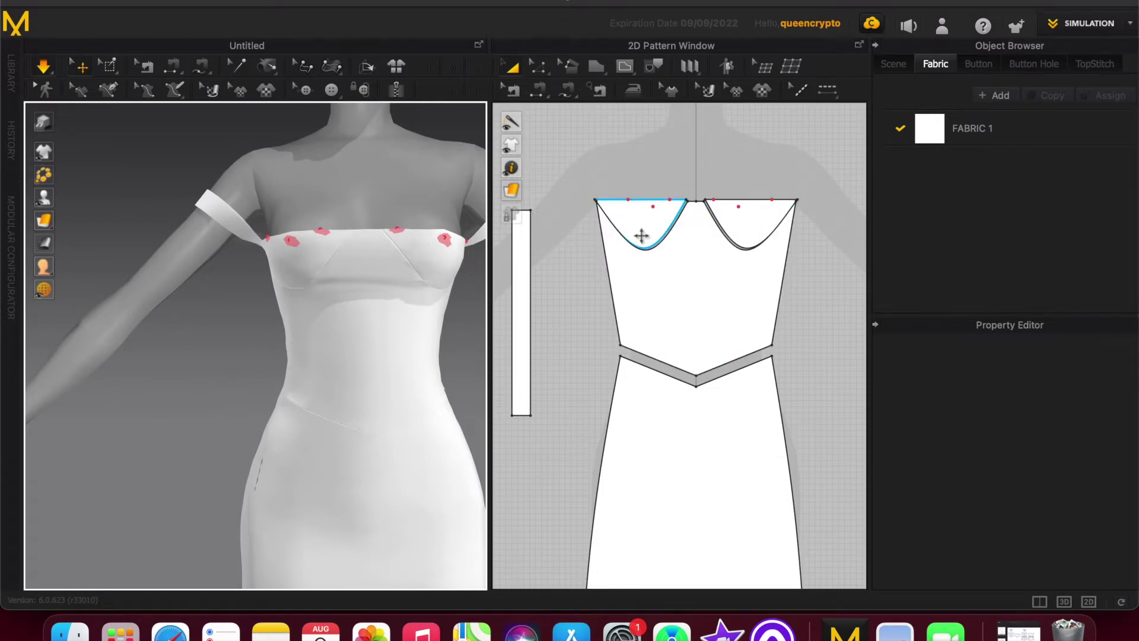
Move both bust cup patterns together straight up, clear of the front bodice pattern.
{"action": "left_click", "coordinate": [646, 208]}
{"action": "left_click", "coordinate": [755, 216], "text": "shift"}
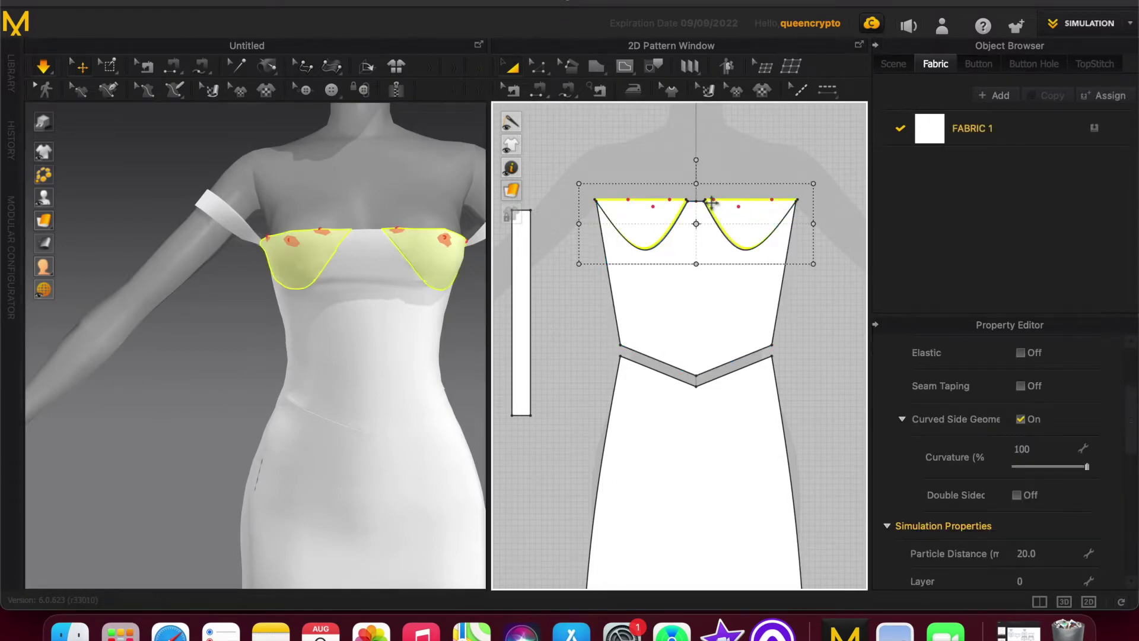
{"action": "left_click", "coordinate": [708, 205], "text": "shift"}
{"action": "left_click", "coordinate": [708, 204]}
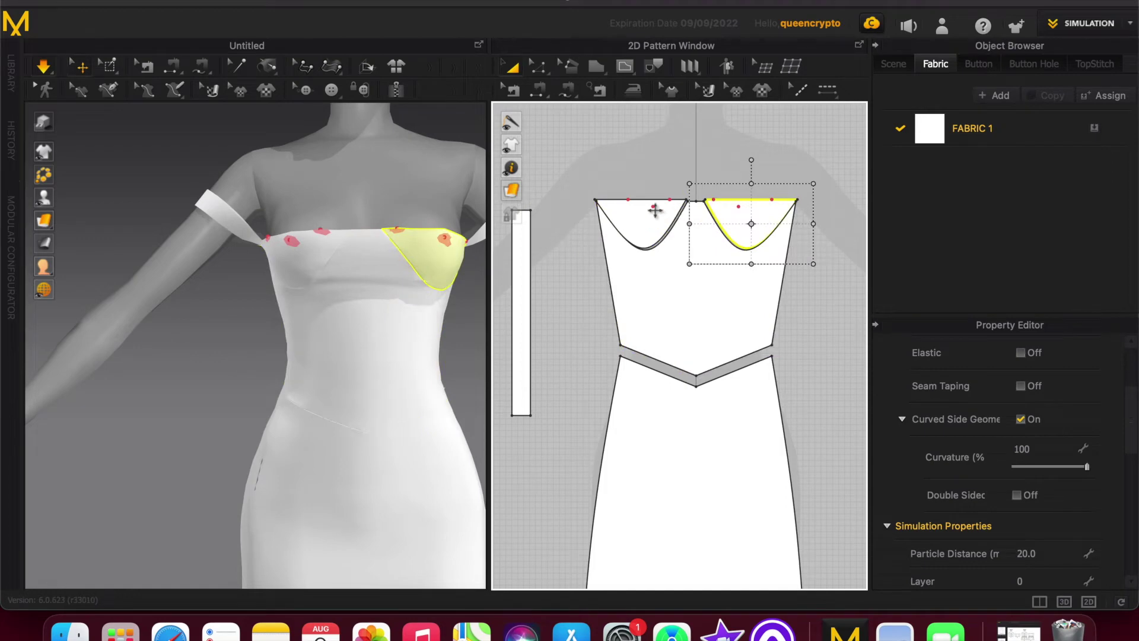
{"action": "left_click", "coordinate": [651, 217], "text": "shift"}
{"action": "left_click", "coordinate": [705, 193]}
{"action": "left_click", "coordinate": [733, 212]}
{"action": "left_click", "coordinate": [660, 217], "text": "shift"}
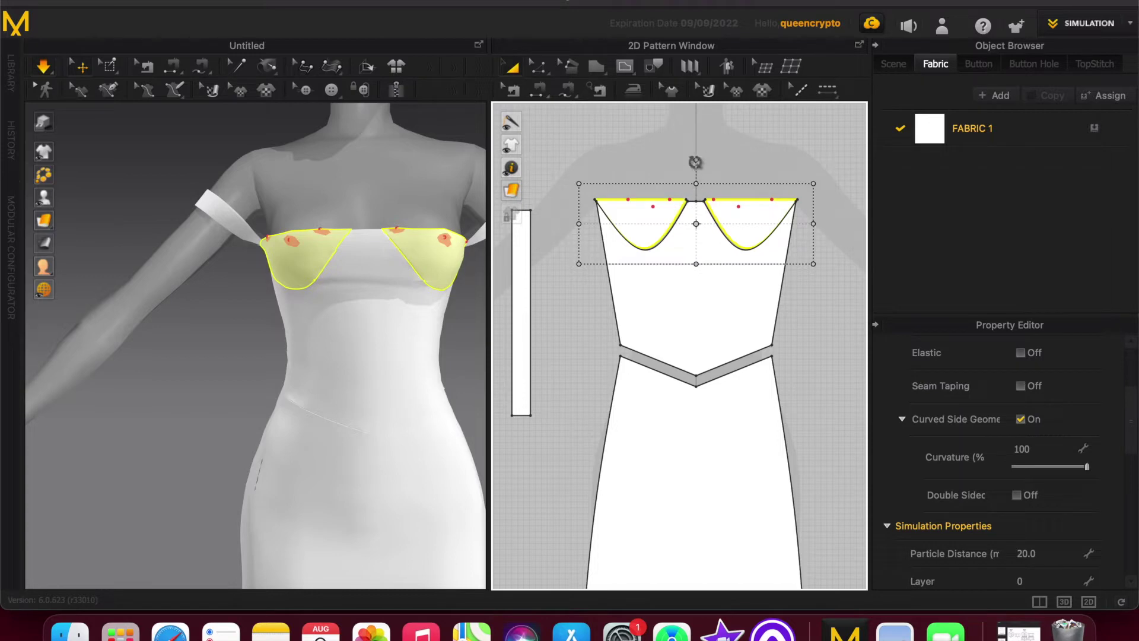
{"action": "left_click_drag", "start_coordinate": [656, 226], "coordinate": [657, 195]}
{"action": "left_click", "coordinate": [609, 323]}
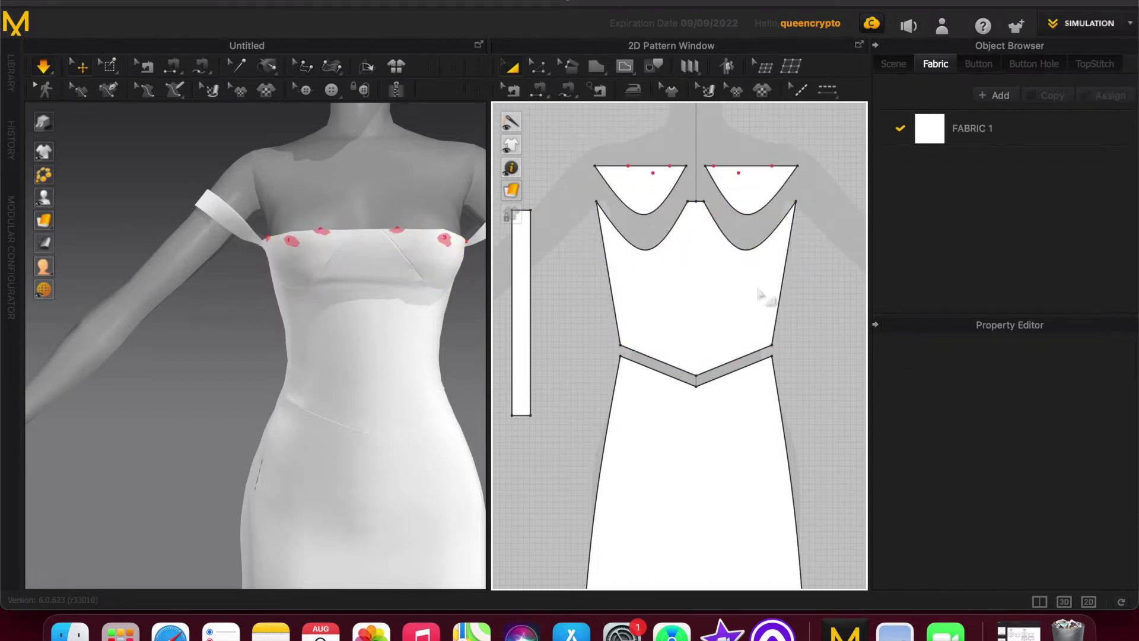
{"action": "left_click", "coordinate": [520, 272]}
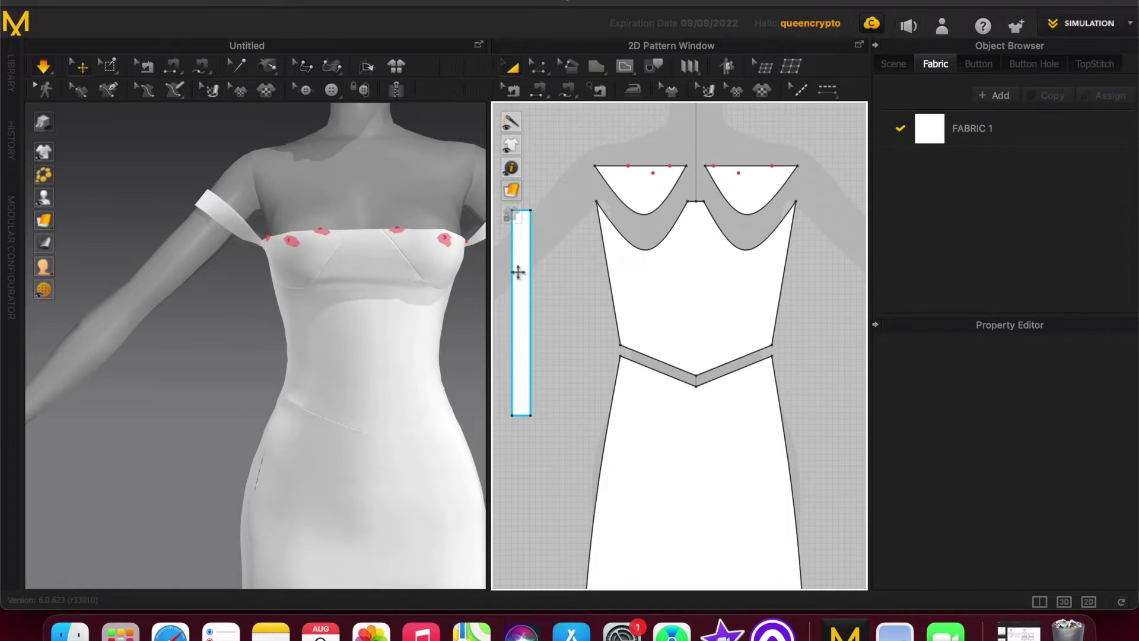
{"action": "left_click", "coordinate": [557, 237]}
{"action": "left_click", "coordinate": [454, 2]}
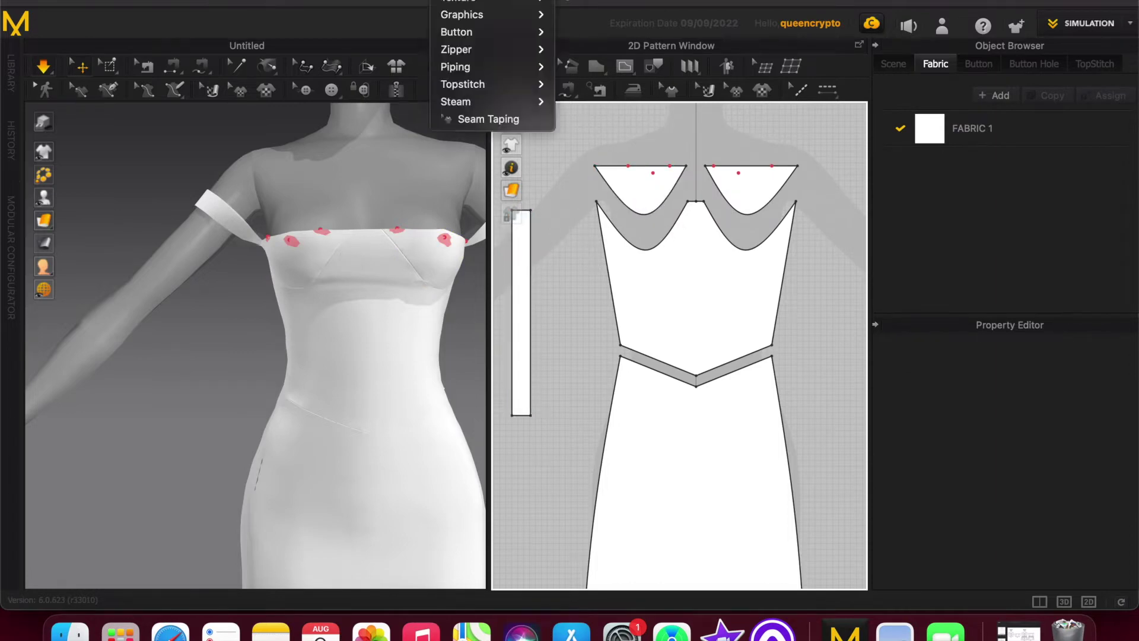
{"action": "mouse_move", "coordinate": [464, 1]}
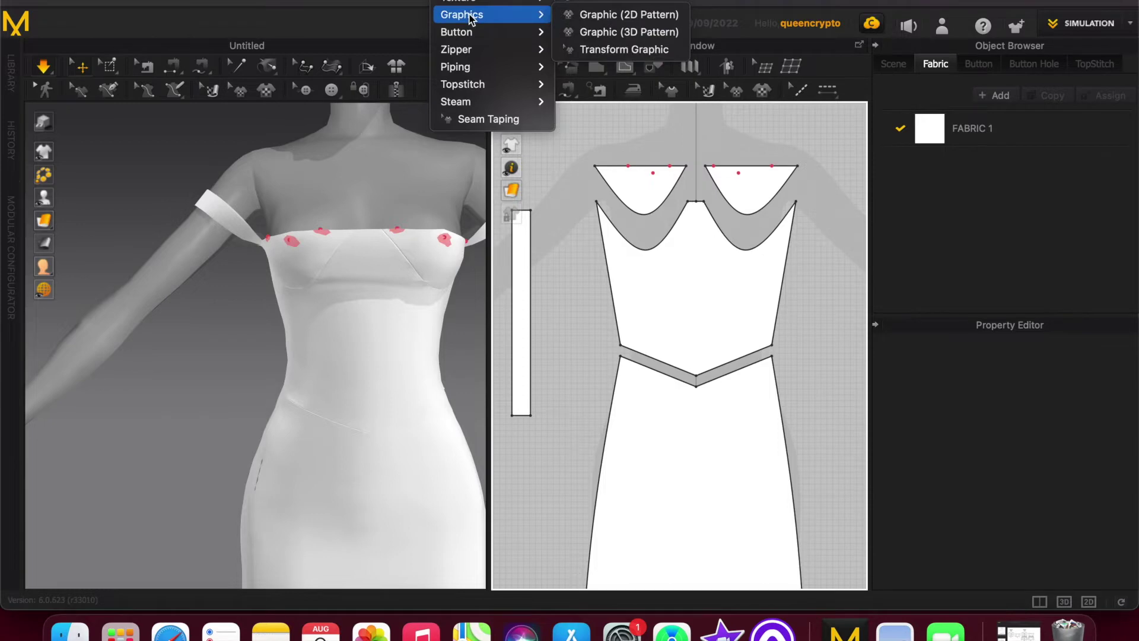
{"action": "mouse_move", "coordinate": [481, 70]}
{"action": "left_click", "coordinate": [548, 73]}
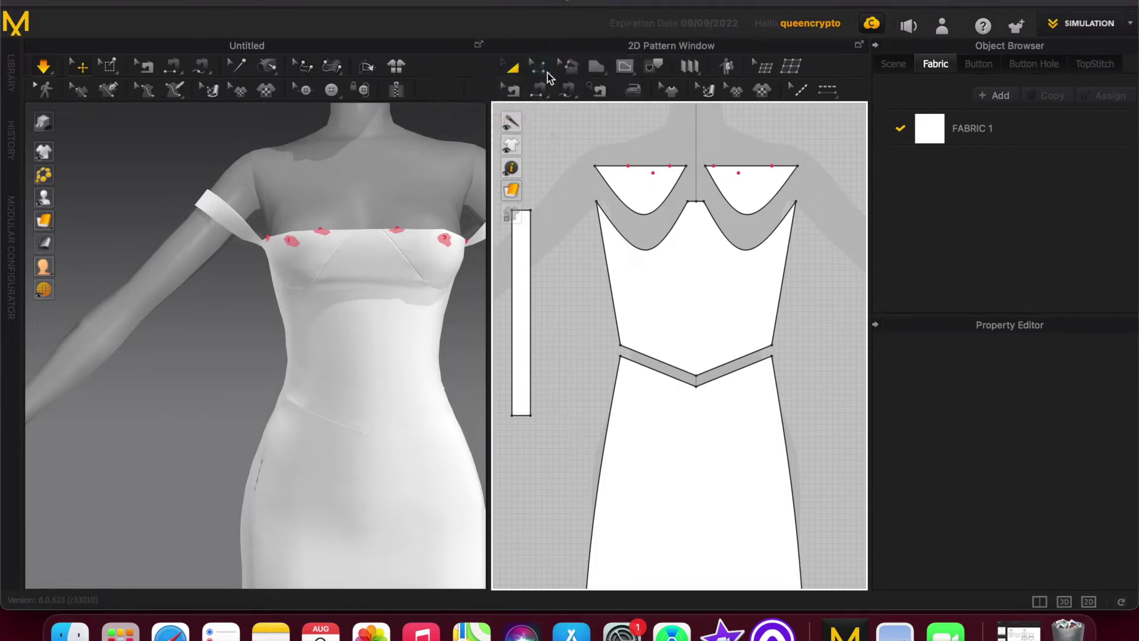
Try to add piping around the edges of the wearer's right bust cup.
{"action": "left_click", "coordinate": [469, 3]}
{"action": "mouse_move", "coordinate": [471, 69]}
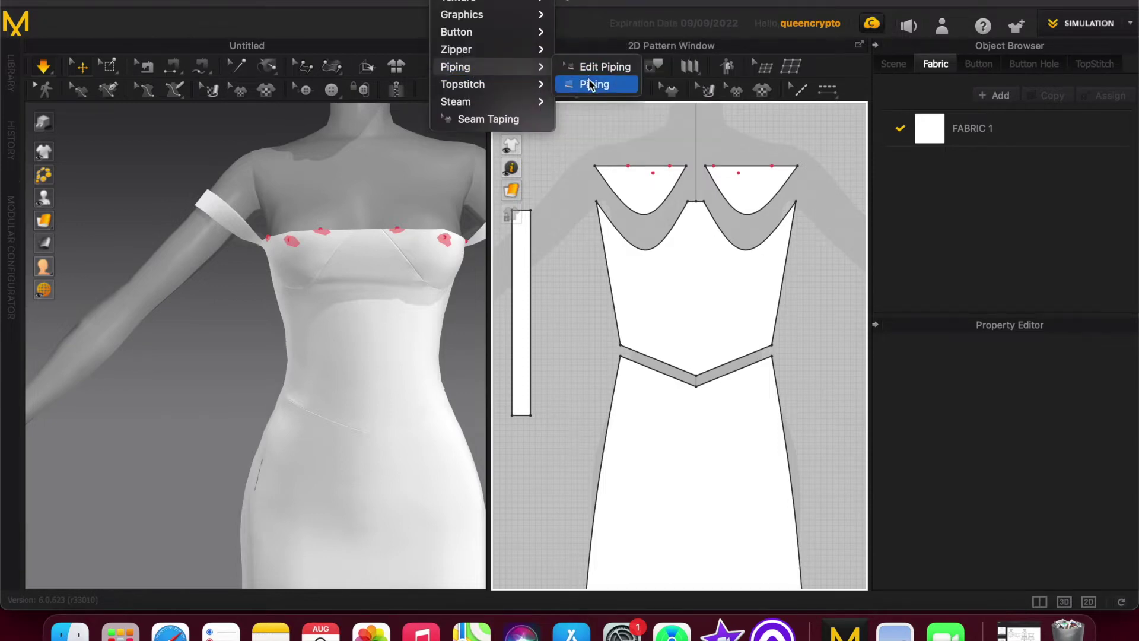
{"action": "left_click", "coordinate": [587, 84]}
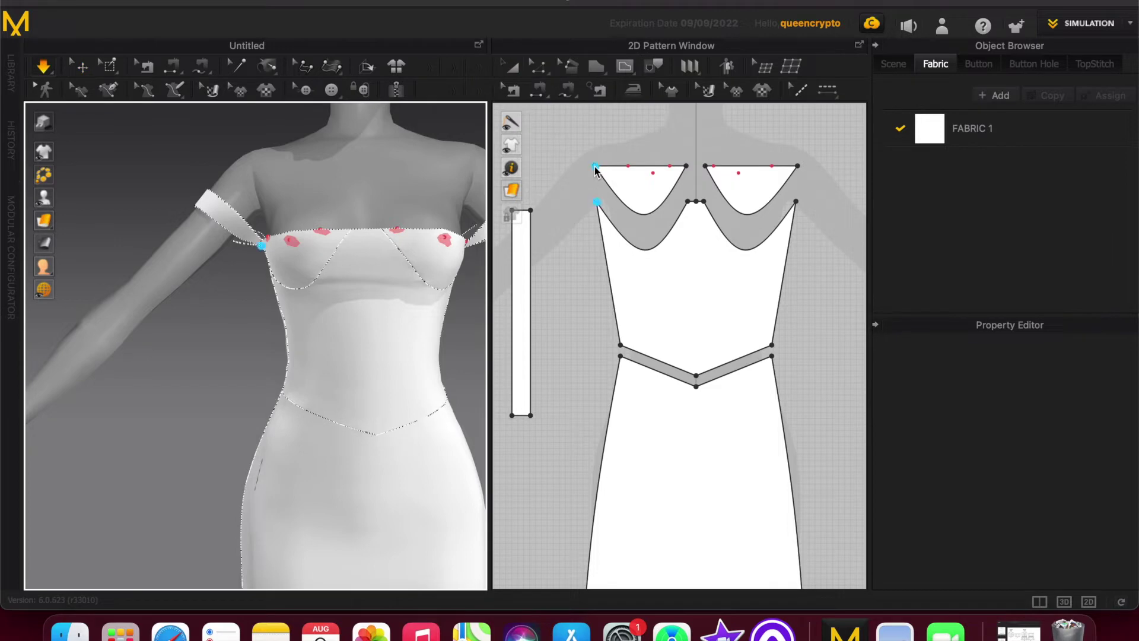
{"action": "left_click", "coordinate": [597, 170]}
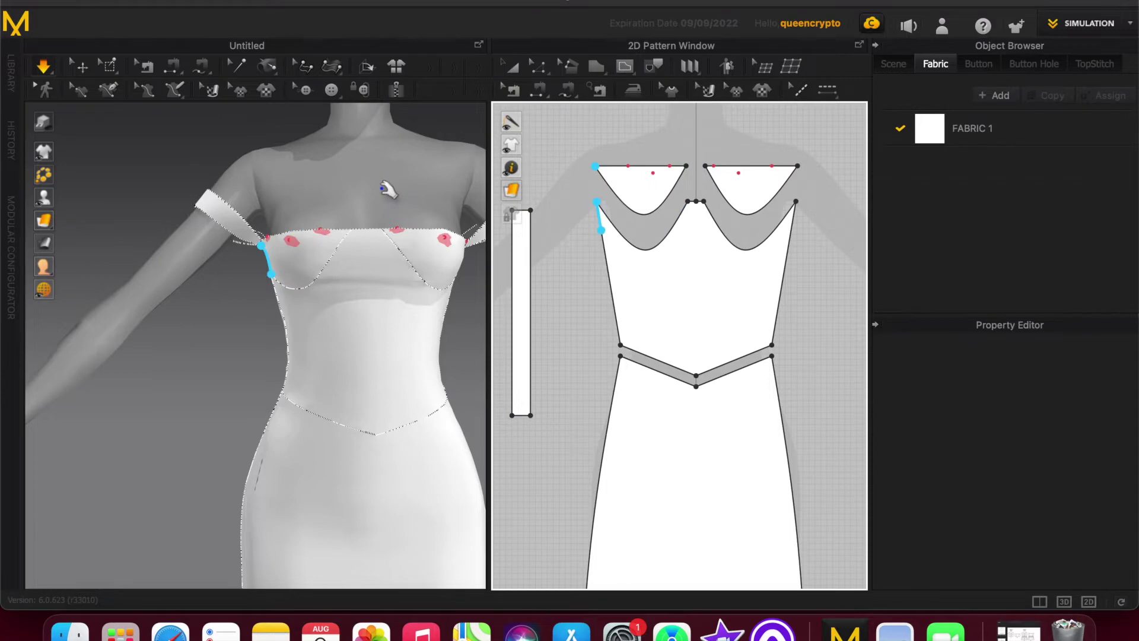
{"action": "right_click_drag", "start_coordinate": [381, 177], "coordinate": [367, 161]}
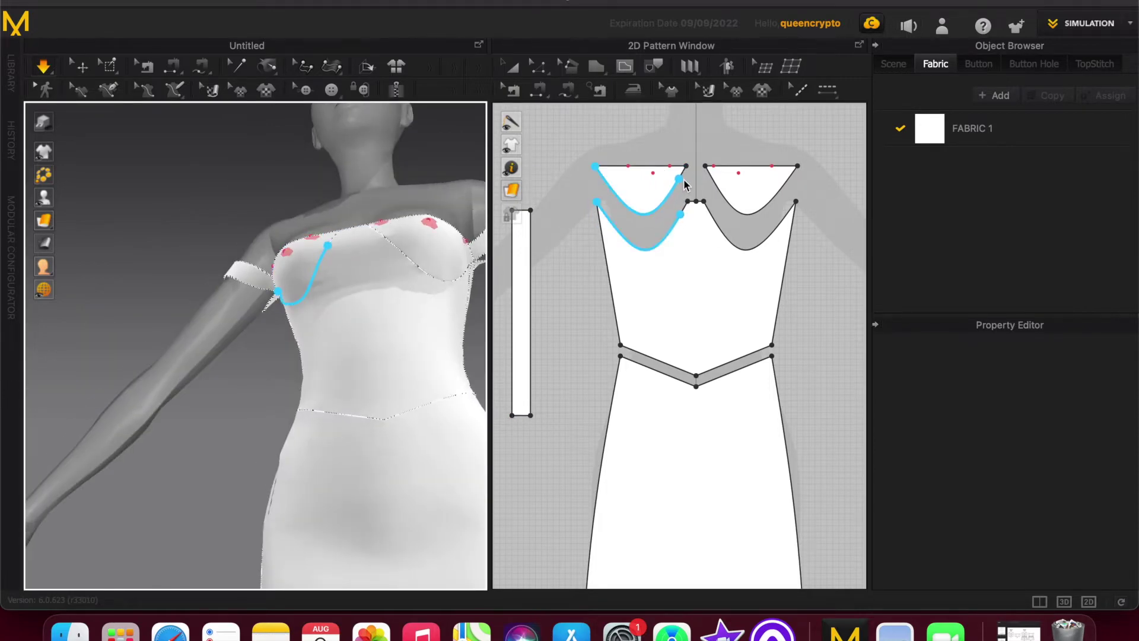
{"action": "right_click_drag", "start_coordinate": [249, 381], "coordinate": [221, 379]}
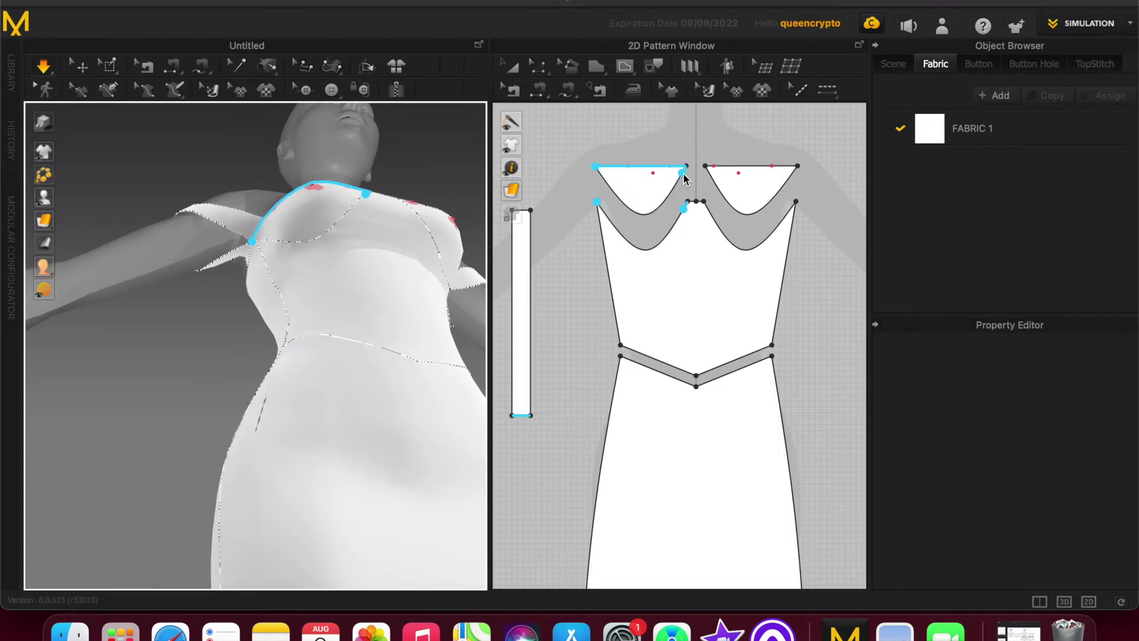
{"action": "left_click_drag", "start_coordinate": [688, 201], "coordinate": [679, 215]}
{"action": "left_click", "coordinate": [397, 1]}
{"action": "mouse_move", "coordinate": [456, 1]}
{"action": "mouse_move", "coordinate": [491, 66]}
{"action": "left_click", "coordinate": [605, 70]}
{"action": "scroll", "coordinate": [371, 234], "scroll_direction": "down", "scroll_amount": 1}
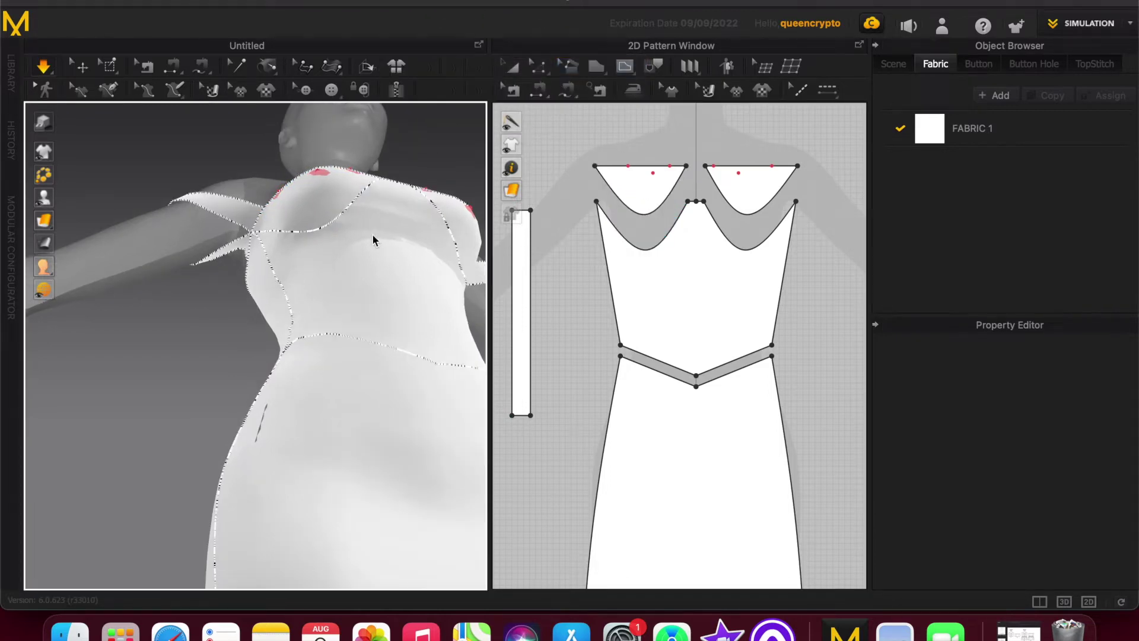
{"action": "right_click_drag", "start_coordinate": [395, 193], "coordinate": [348, 244]}
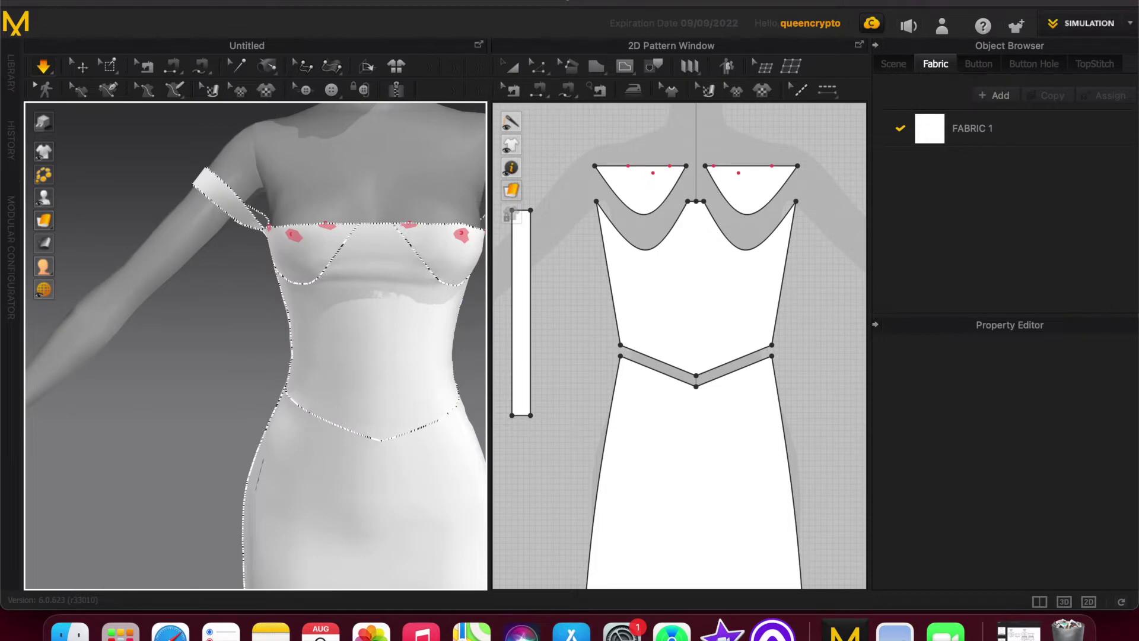
Add piping around the full outline of the wearer's left bust cup, starting and ending at its inner corner.
{"action": "left_click", "coordinate": [445, 2]}
{"action": "mouse_move", "coordinate": [474, 66]}
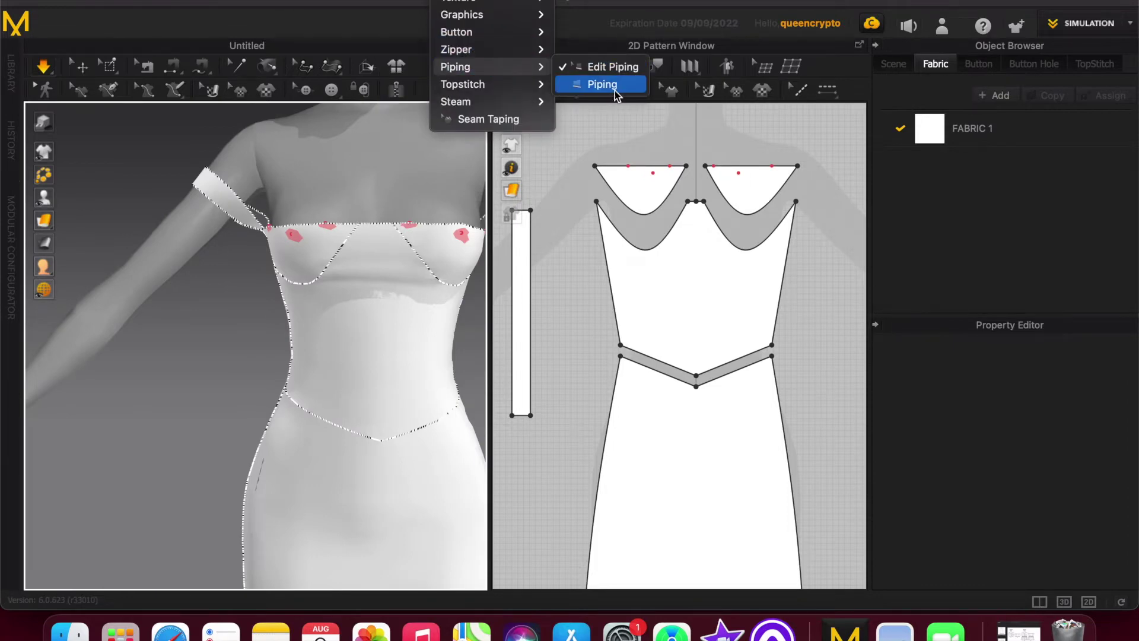
{"action": "left_click", "coordinate": [615, 84]}
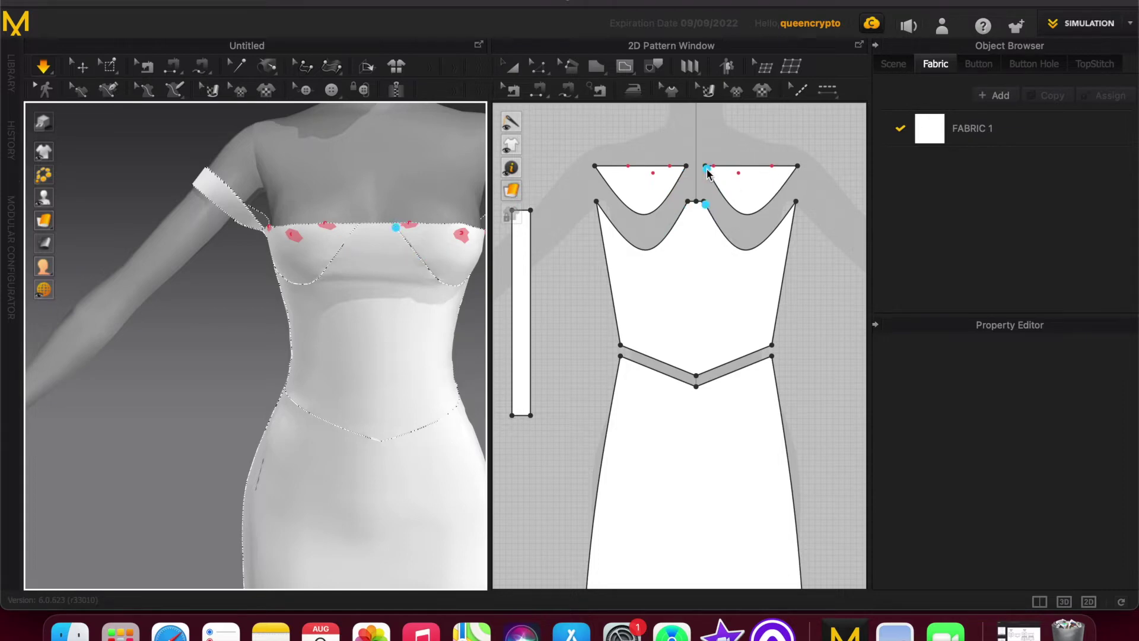
{"action": "left_click", "coordinate": [706, 167]}
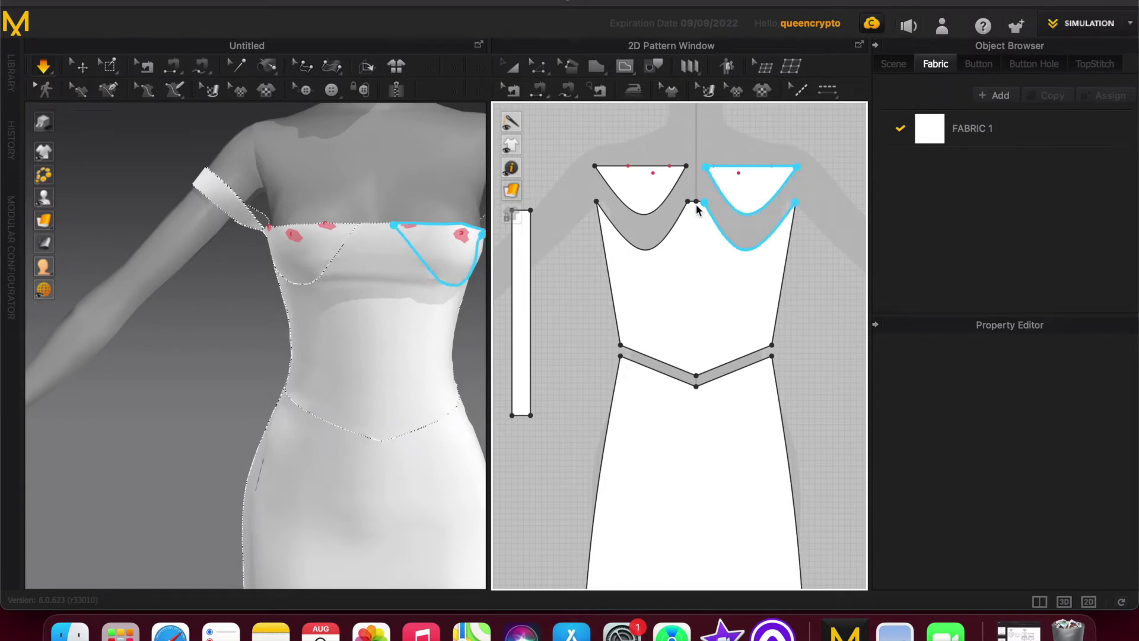
{"action": "double_click", "coordinate": [697, 174]}
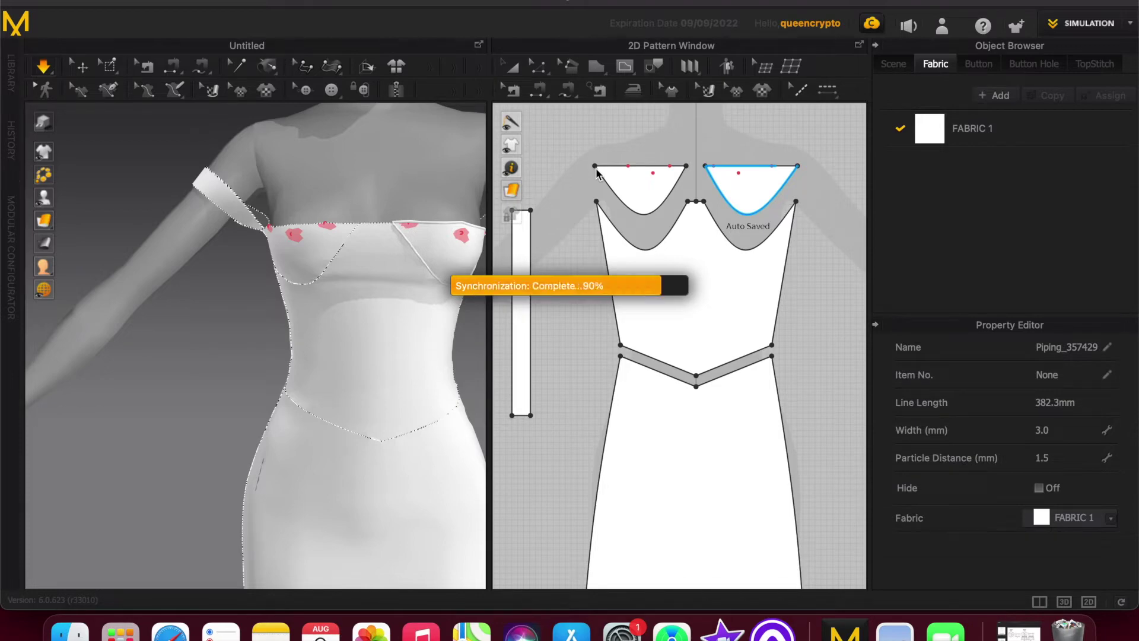
Save the project as a new project file named "white dress".
{"action": "left_click", "coordinate": [183, 1]}
{"action": "mouse_move", "coordinate": [227, 66]}
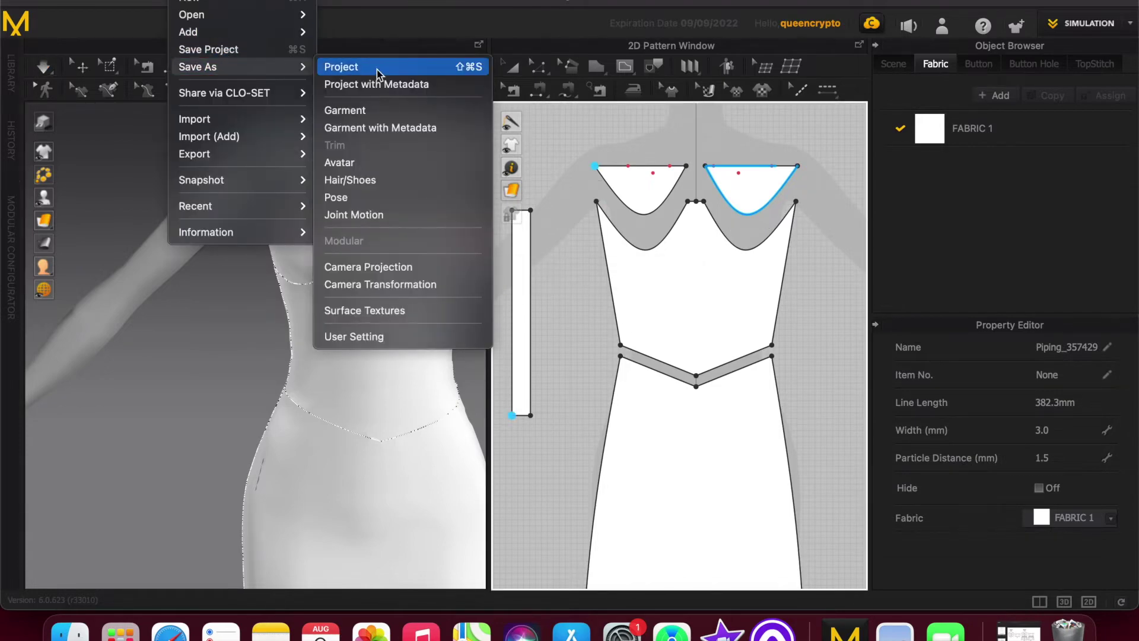
{"action": "left_click", "coordinate": [380, 69]}
{"action": "type", "text": "white dress"}
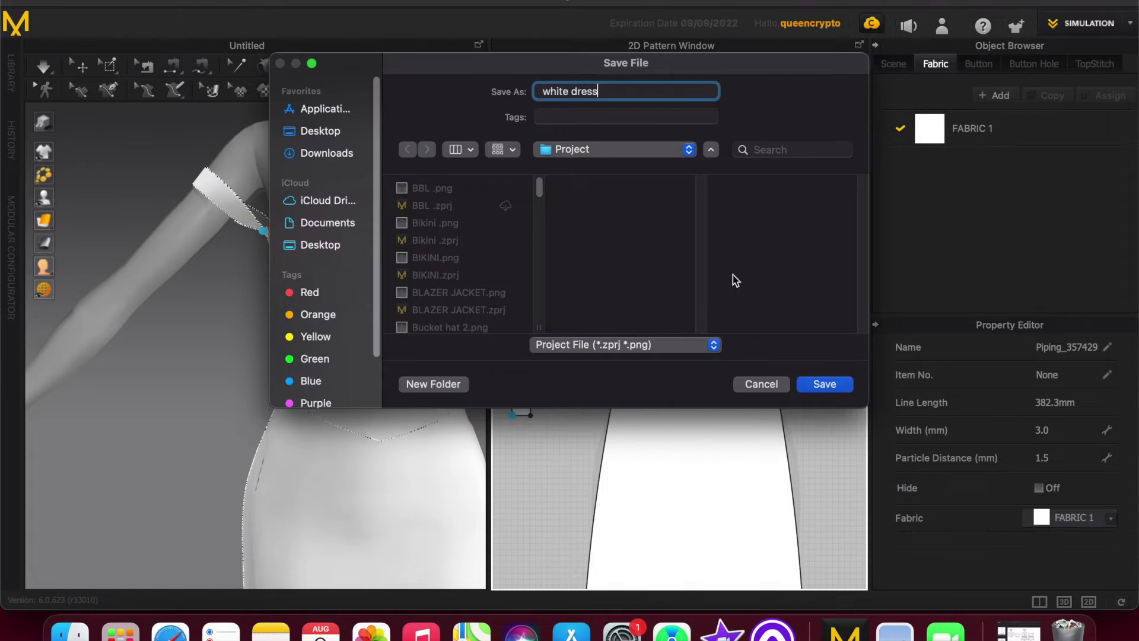
{"action": "key", "text": "Return"}
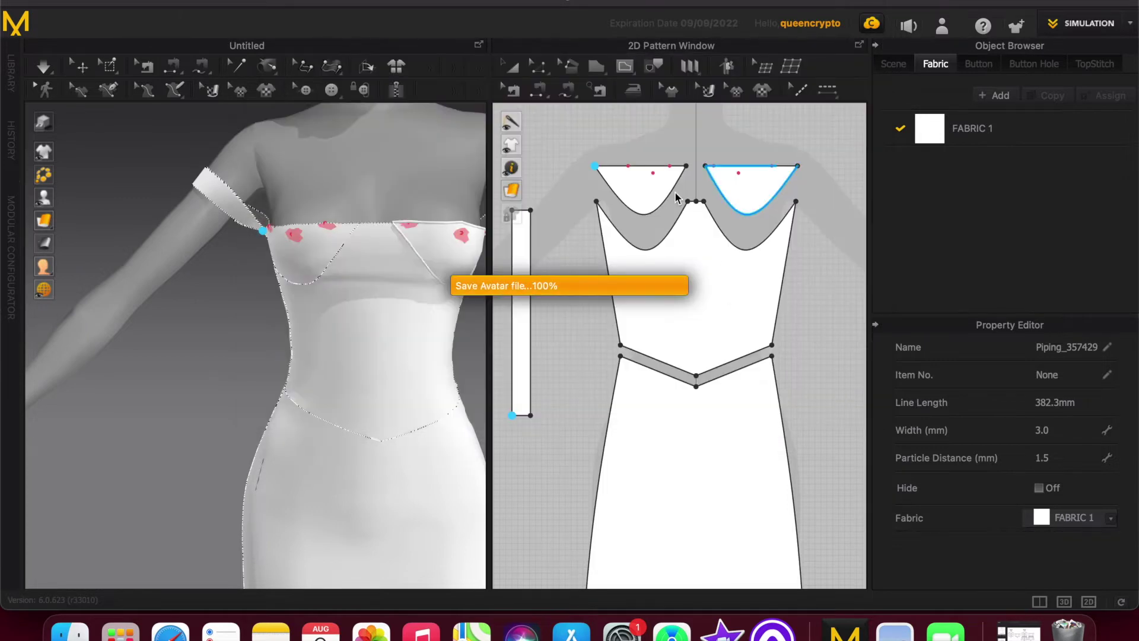
Add piping around the outline of the wearer's right bust cup, starting from its outer corner.
{"action": "left_click", "coordinate": [595, 167]}
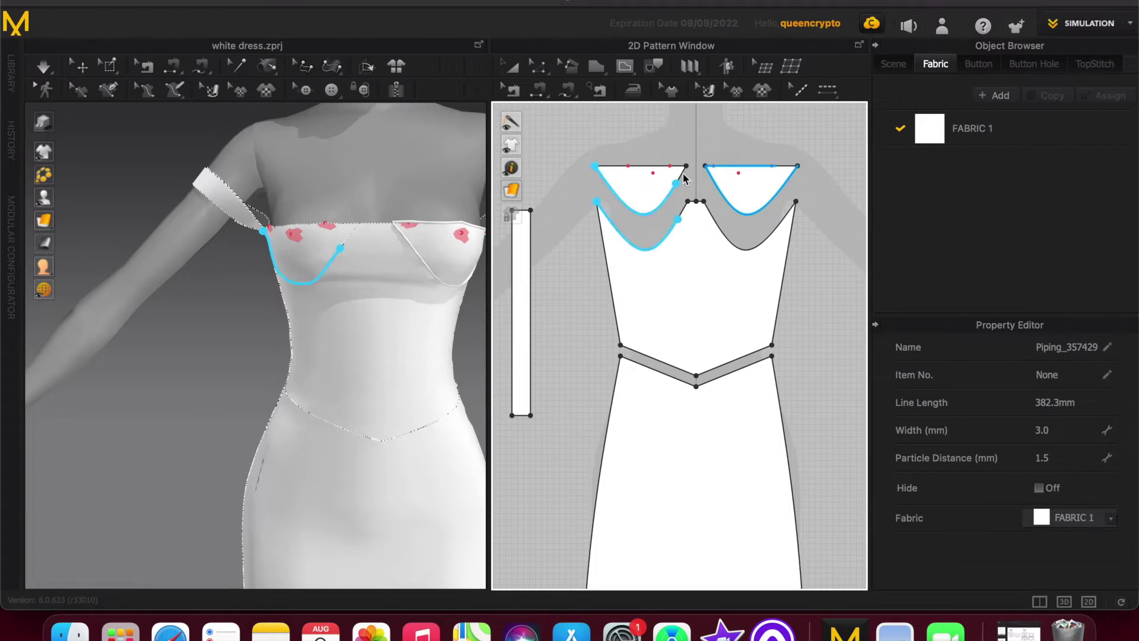
{"action": "double_click", "coordinate": [596, 203]}
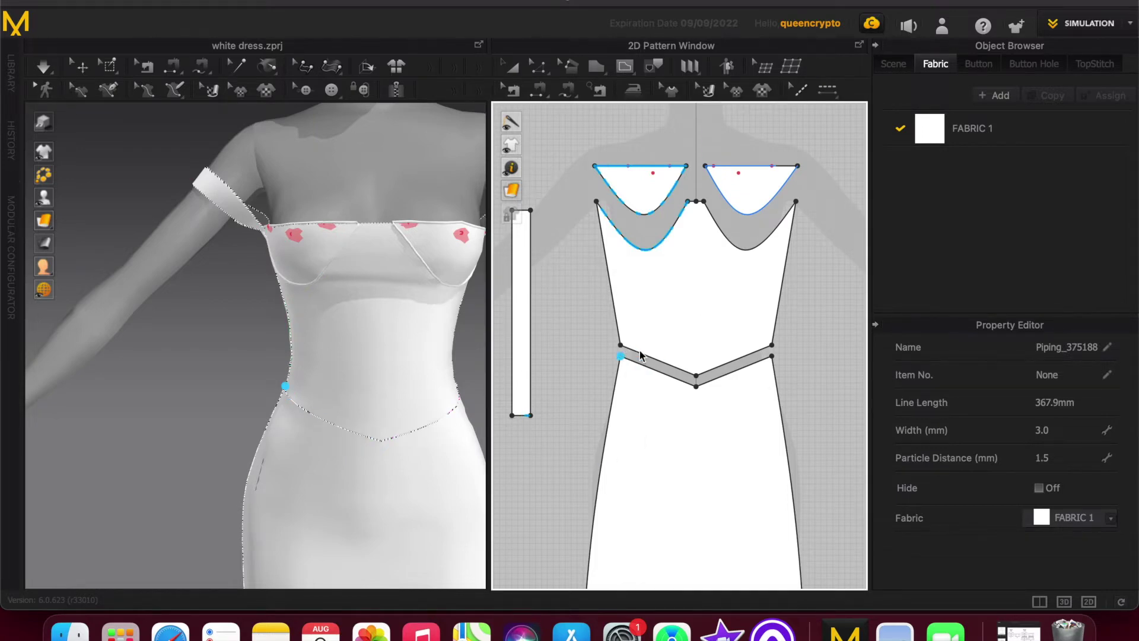
Try to add piping along the V-shaped waist seam between the front bodice and skirt, and simulate the dress.
{"action": "left_click", "coordinate": [772, 346]}
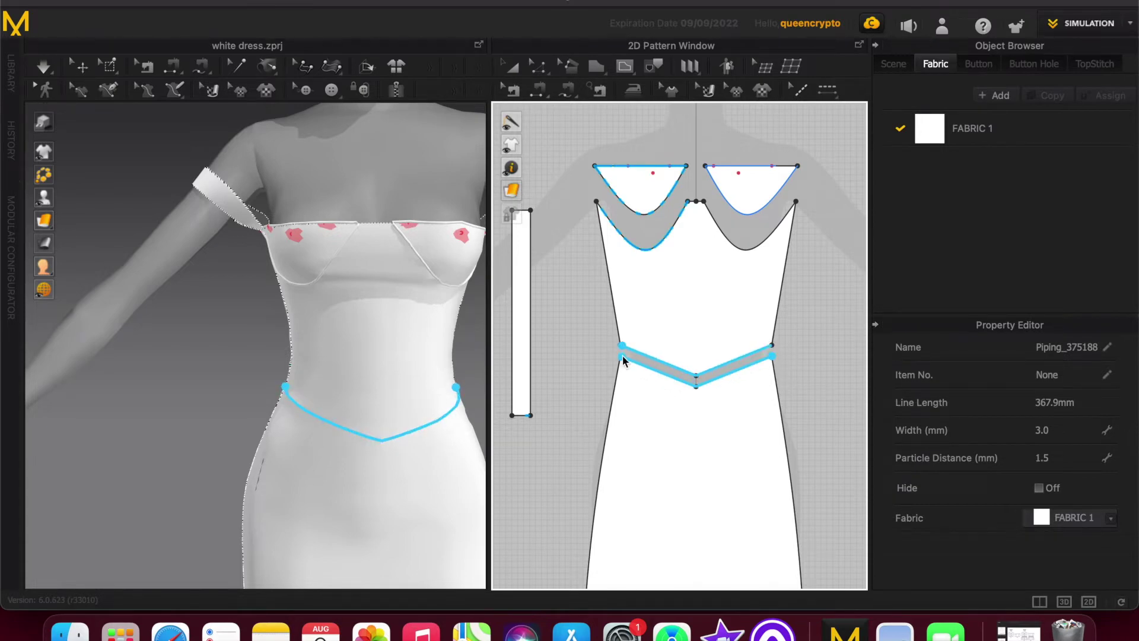
{"action": "key", "text": "space"}
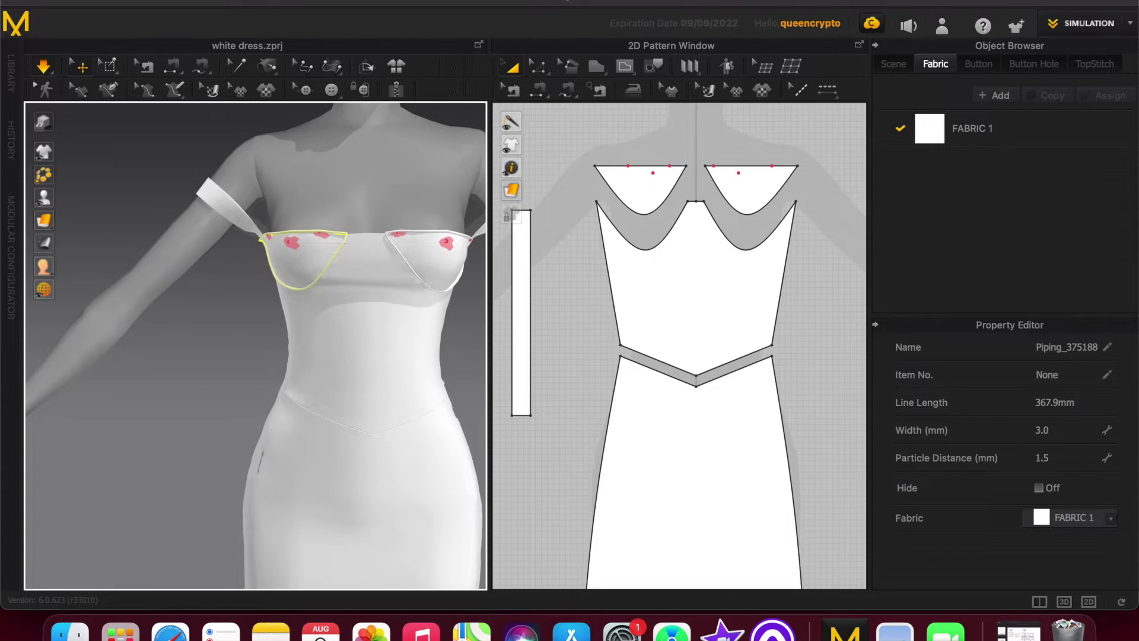
{"action": "left_click", "coordinate": [452, 3]}
{"action": "mouse_move", "coordinate": [522, 66]}
{"action": "left_click", "coordinate": [592, 83]}
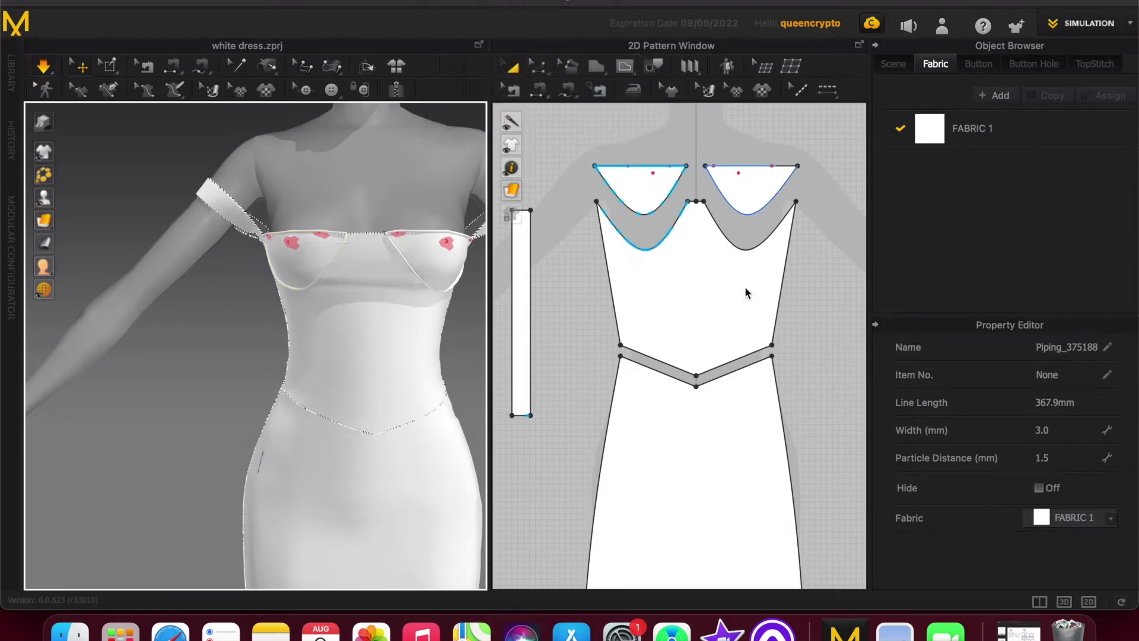
{"action": "left_click", "coordinate": [620, 356]}
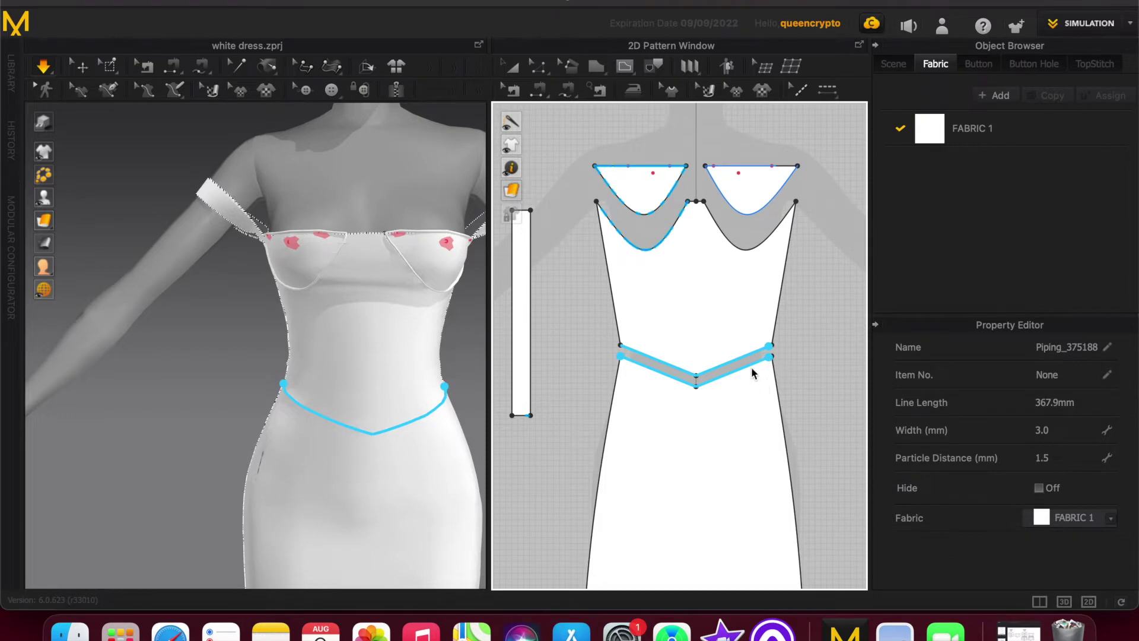
{"action": "scroll", "coordinate": [751, 371], "scroll_direction": "down", "scroll_amount": 1}
{"action": "scroll", "coordinate": [788, 365], "scroll_direction": "up", "scroll_amount": 3}
{"action": "scroll", "coordinate": [679, 366], "scroll_direction": "down", "scroll_amount": 1}
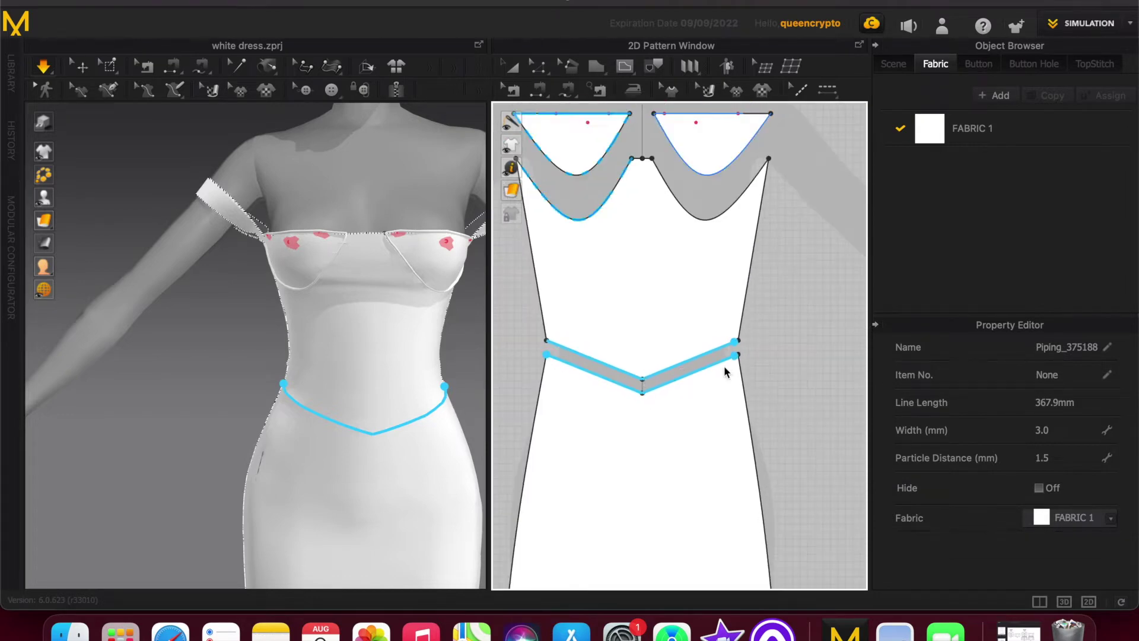
{"action": "left_click", "coordinate": [354, 366]}
Draw vertical internal lines on the front bodice down to the waist: one about 293 mm at centre, one about 178 mm below each cup.
{"action": "scroll", "coordinate": [360, 332], "scroll_direction": "down", "scroll_amount": 2}
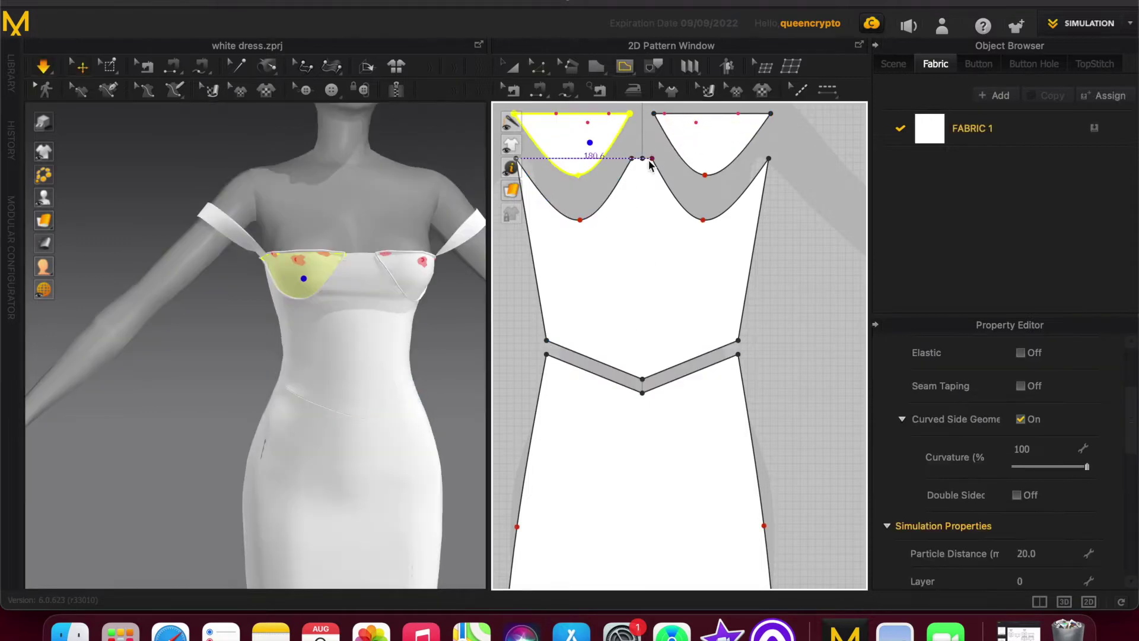
{"action": "left_click", "coordinate": [642, 159]}
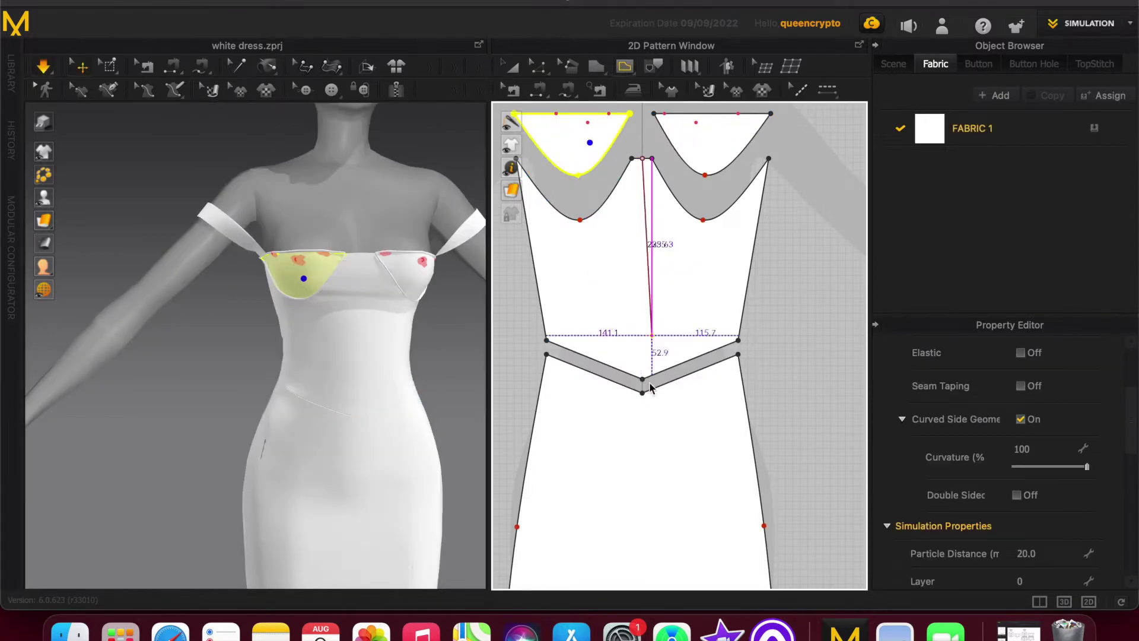
{"action": "left_click", "coordinate": [643, 344]}
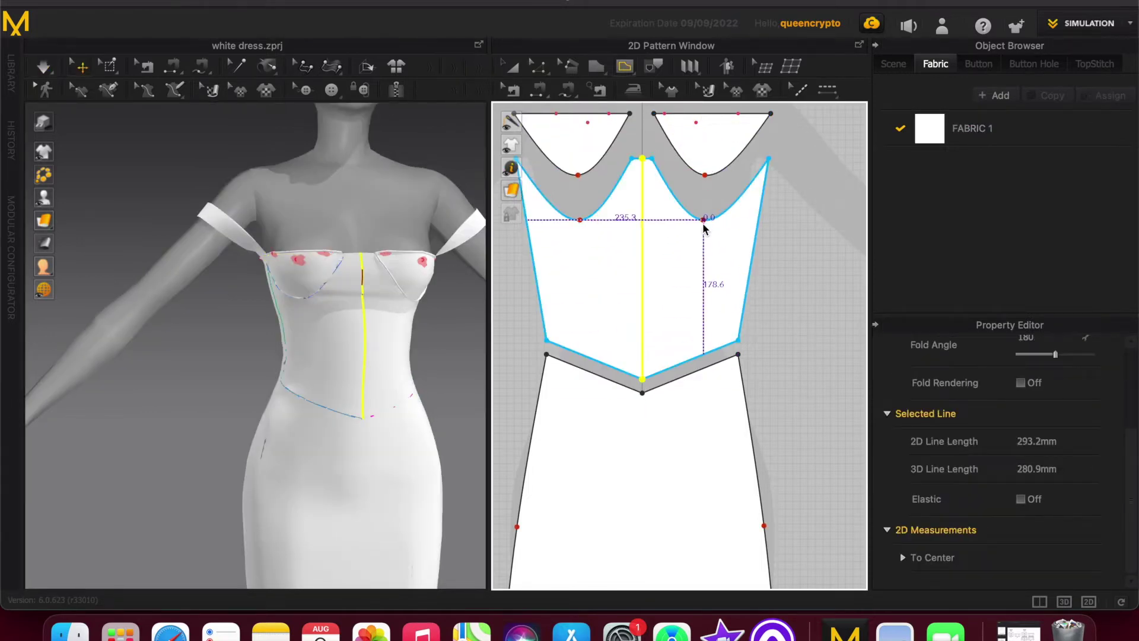
{"action": "left_click", "coordinate": [703, 355]}
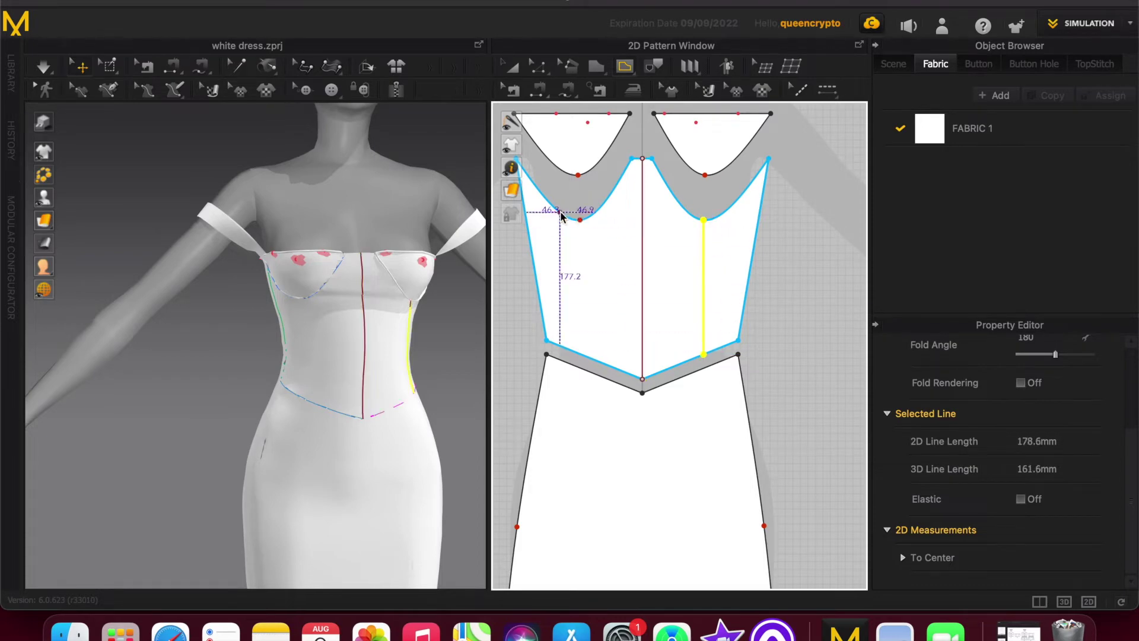
{"action": "left_click", "coordinate": [580, 354]}
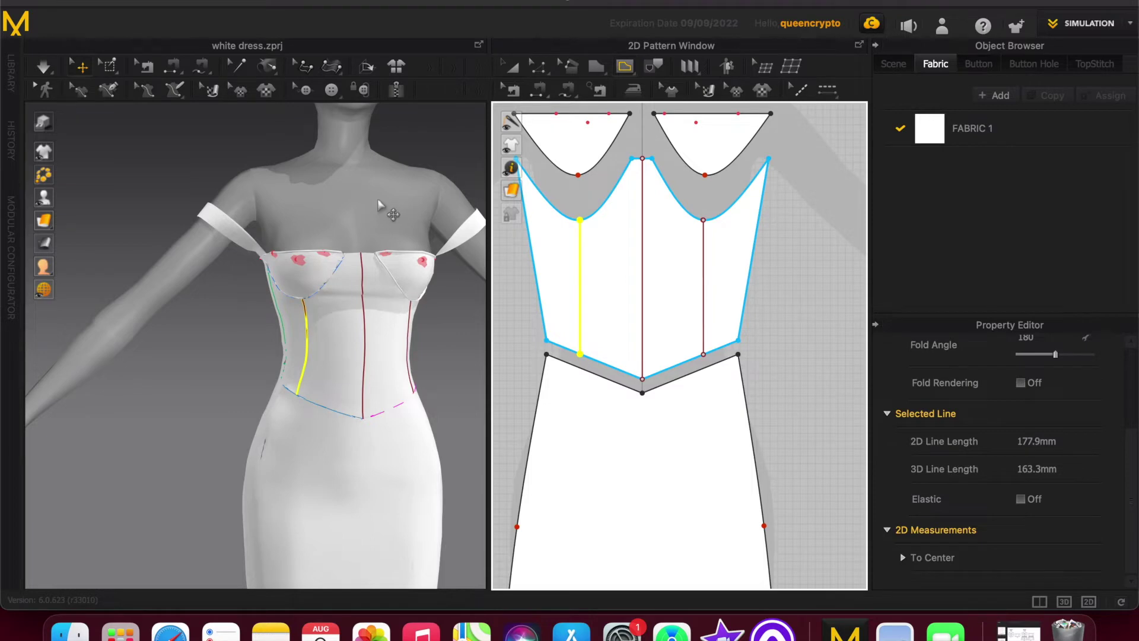
Move the lower end of the internal line below the wearer's left cup along the waist edge toward the centre point.
{"action": "key", "text": "z"}
{"action": "left_click", "coordinate": [703, 355]}
{"action": "left_click_drag", "start_coordinate": [704, 355], "coordinate": [666, 369]}
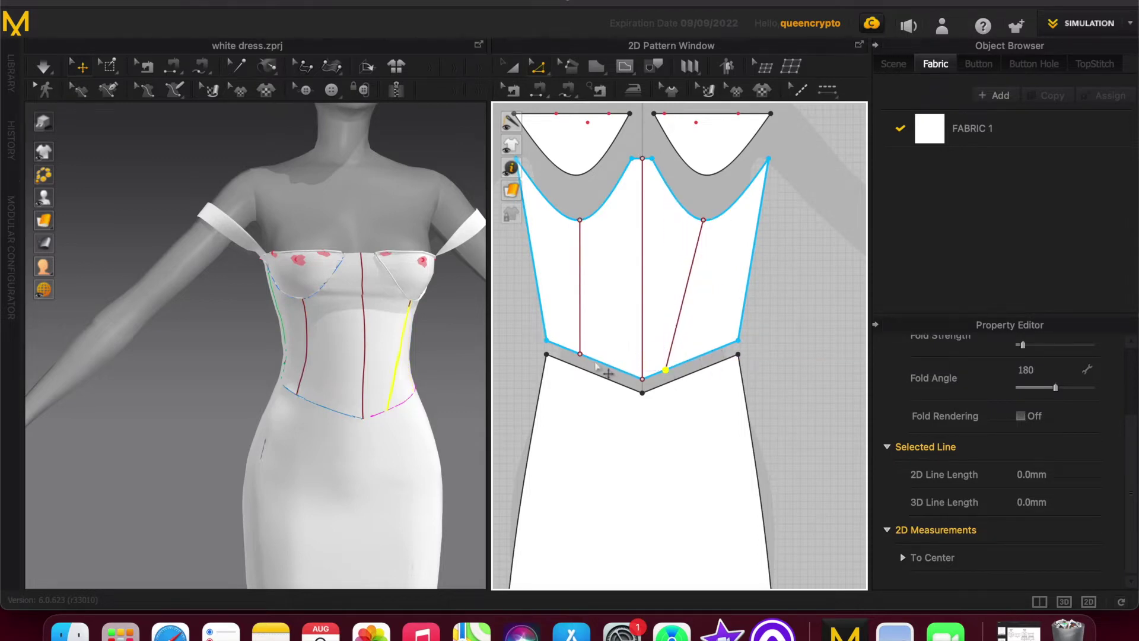
Move the lower end of the internal line below the wearer's right cup along the waist edge toward the centre point, and simulate.
{"action": "left_click_drag", "start_coordinate": [581, 356], "coordinate": [619, 375]}
{"action": "left_click", "coordinate": [830, 293]}
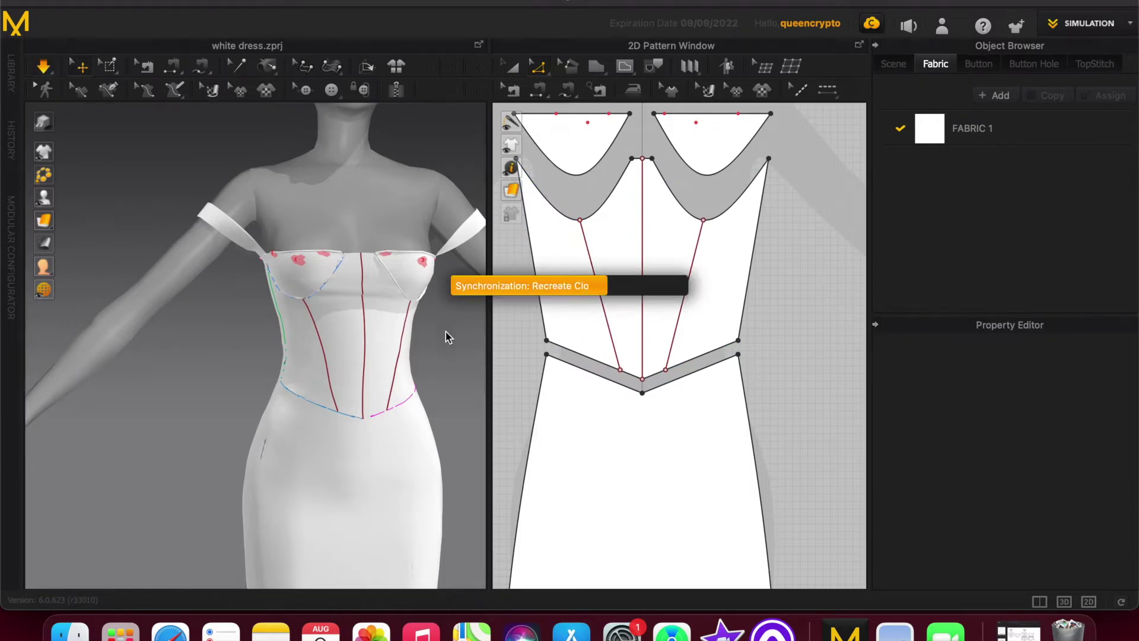
{"action": "key", "text": "n"}
{"action": "mouse_move", "coordinate": [448, 341]}
{"action": "right_mouse_down"}
{"action": "mouse_move", "coordinate": [459, 332]}
{"action": "mouse_move", "coordinate": [426, 339]}
{"action": "mouse_move", "coordinate": [430, 330]}
{"action": "right_mouse_up"}
{"action": "key", "text": "space"}
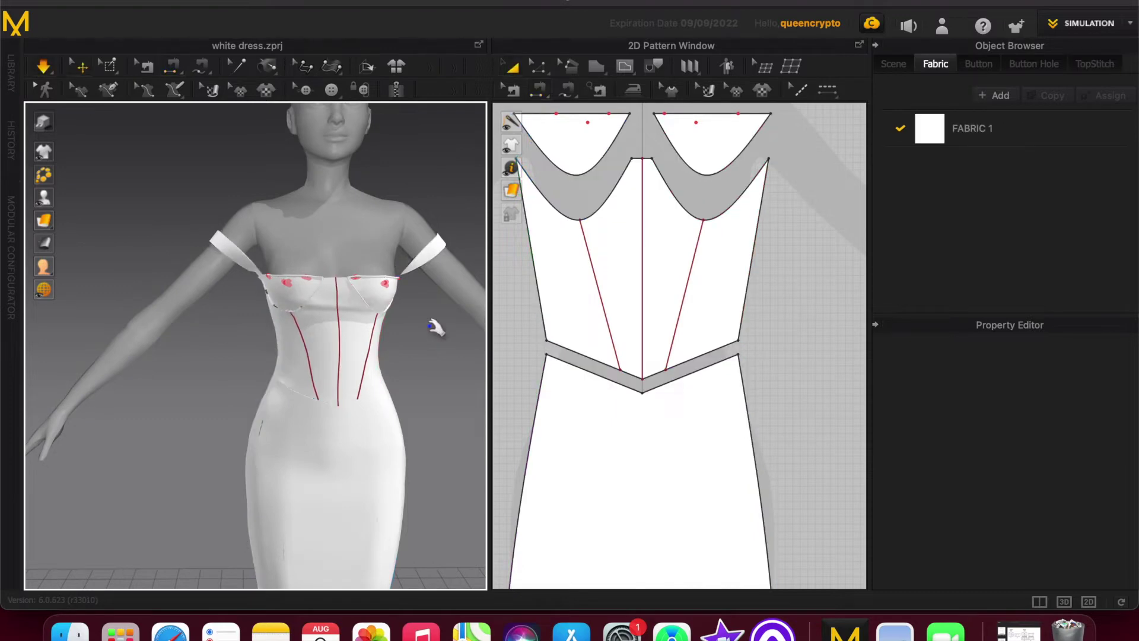
{"action": "mouse_move", "coordinate": [437, 376]}
{"action": "right_mouse_down"}
{"action": "mouse_move", "coordinate": [378, 374]}
{"action": "mouse_move", "coordinate": [381, 355]}
{"action": "mouse_move", "coordinate": [427, 375]}
{"action": "right_mouse_up"}
Examine the piping and pinned upper edges of the bust cups from the side, above and front.
{"action": "key", "text": "n"}
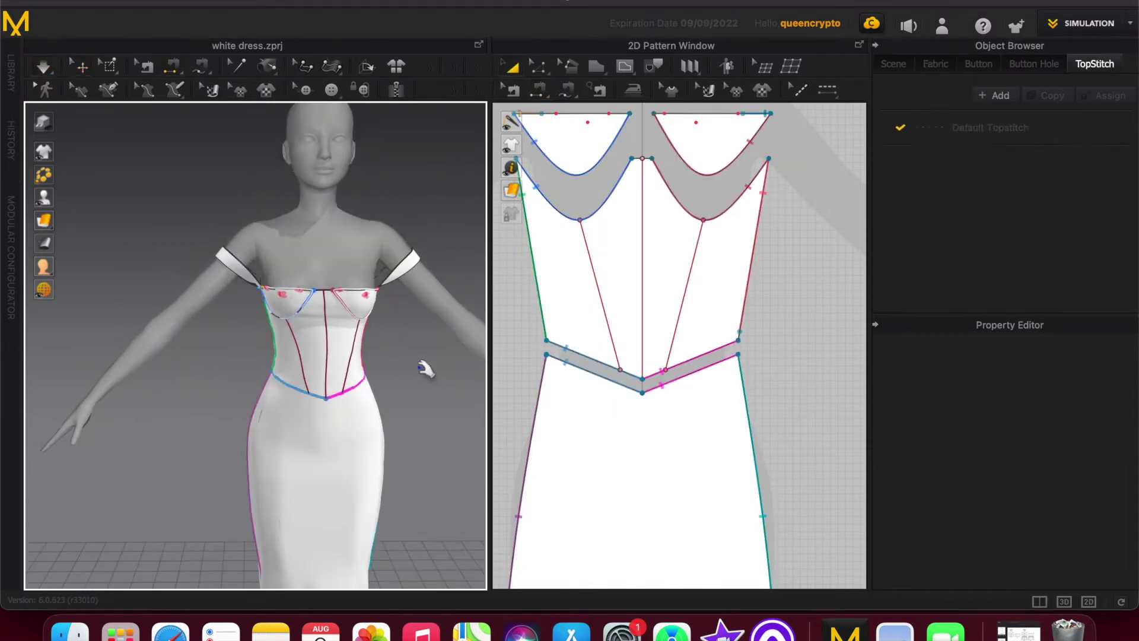
{"action": "left_click", "coordinate": [303, 307]}
{"action": "key", "text": "q"}
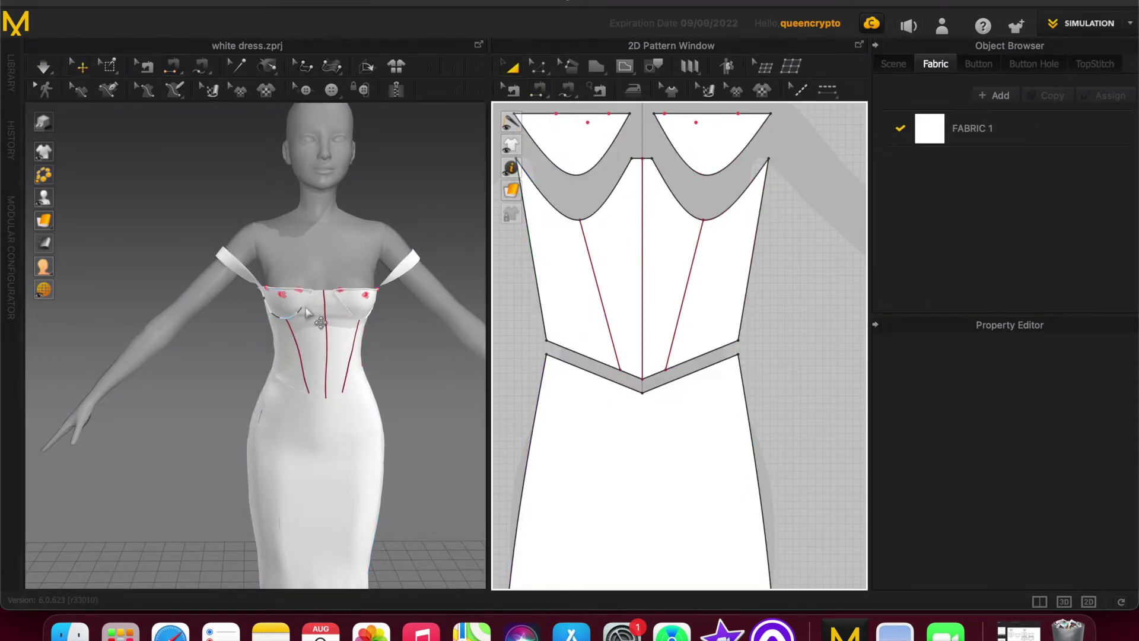
{"action": "left_click", "coordinate": [286, 295]}
{"action": "left_click", "coordinate": [283, 294]}
{"action": "right_click_drag", "start_coordinate": [213, 332], "coordinate": [283, 323]}
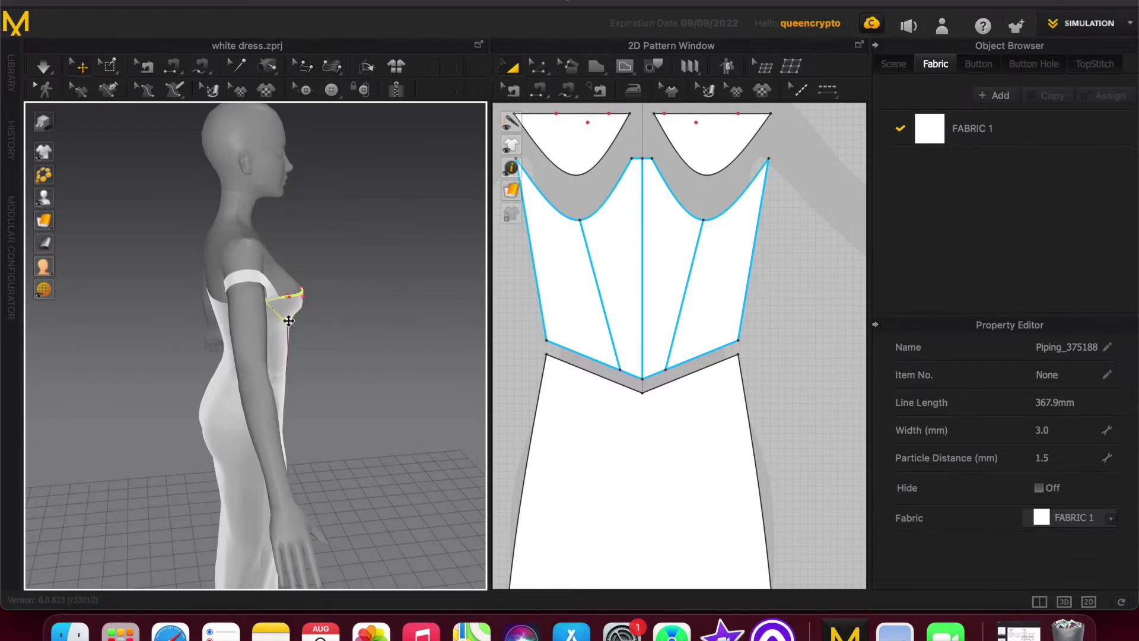
{"action": "left_click", "coordinate": [302, 313]}
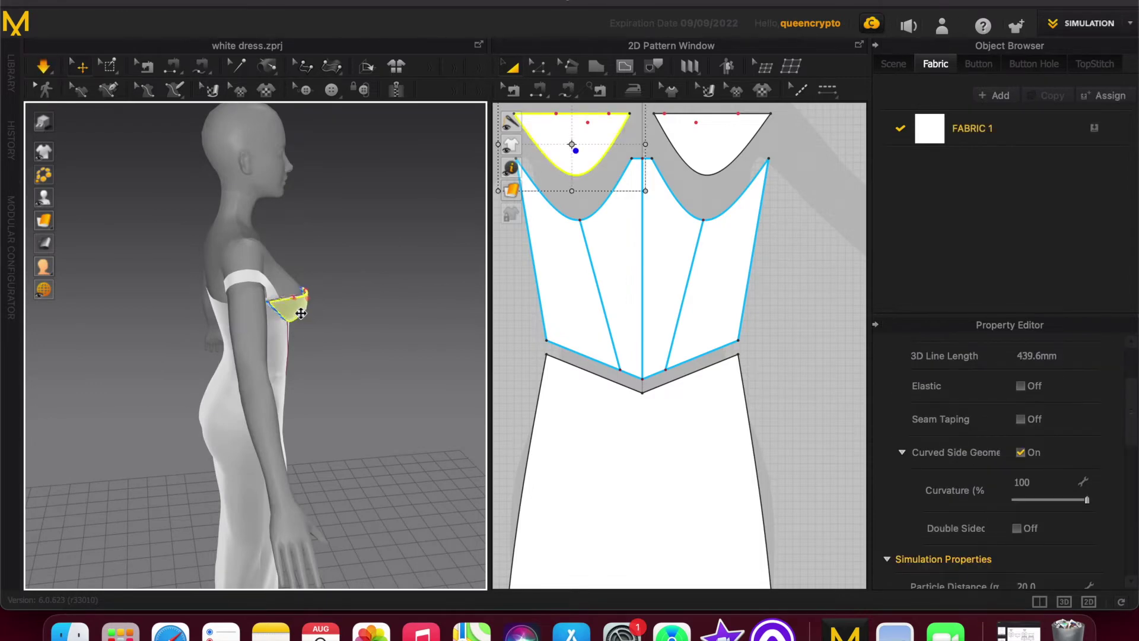
{"action": "right_click_drag", "start_coordinate": [306, 314], "coordinate": [273, 296]}
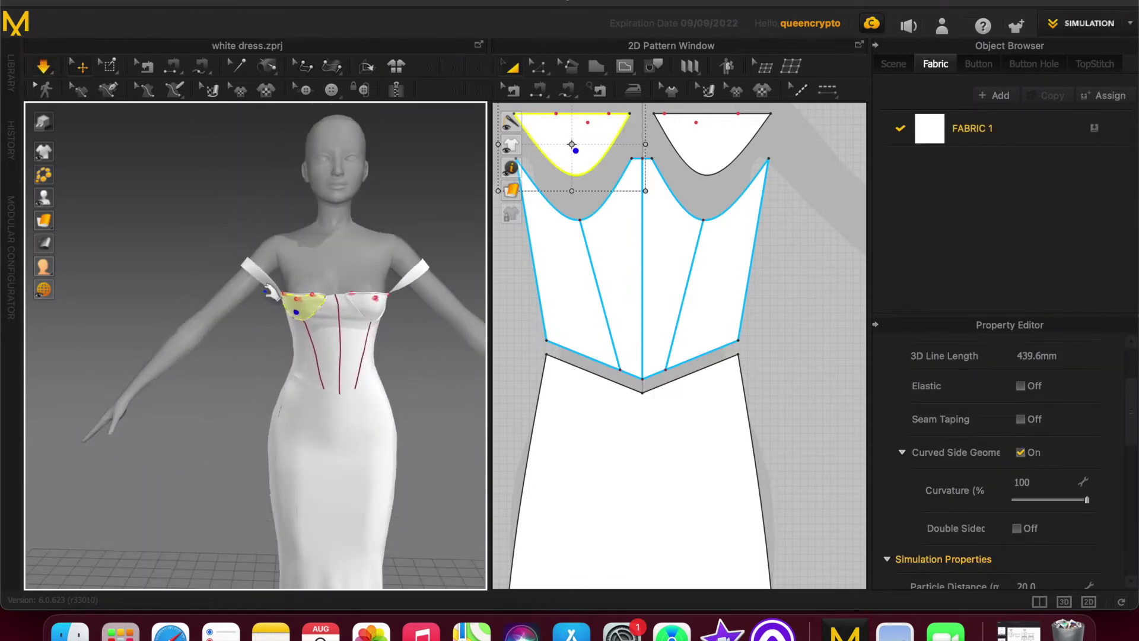
{"action": "left_click", "coordinate": [295, 205]}
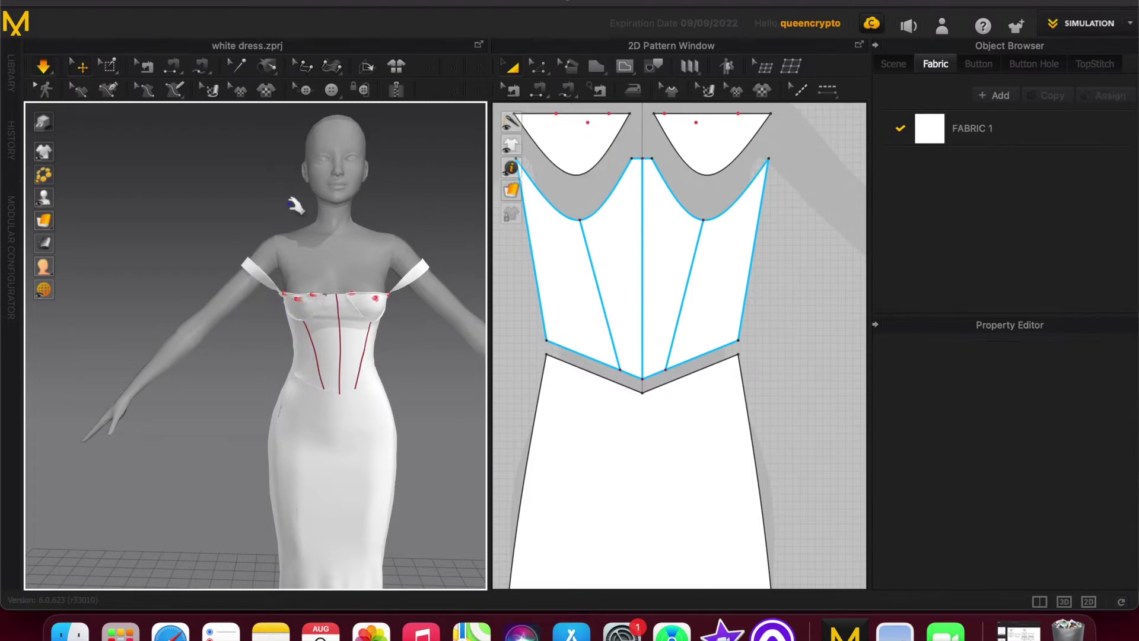
{"action": "right_click_drag", "start_coordinate": [443, 353], "coordinate": [324, 336]}
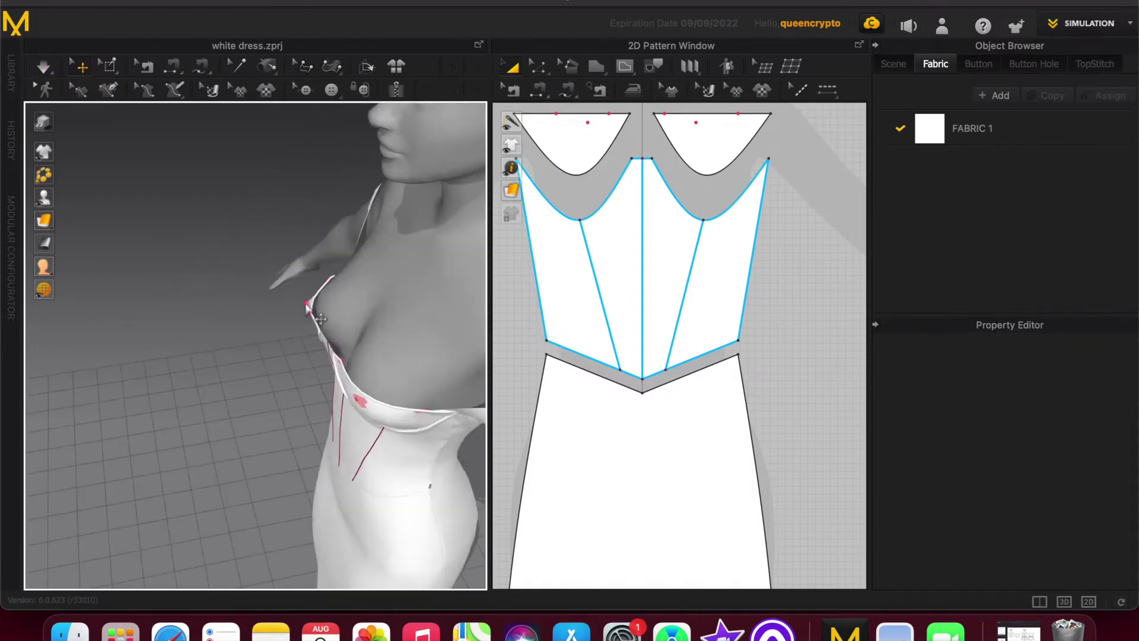
{"action": "left_click", "coordinate": [306, 303]}
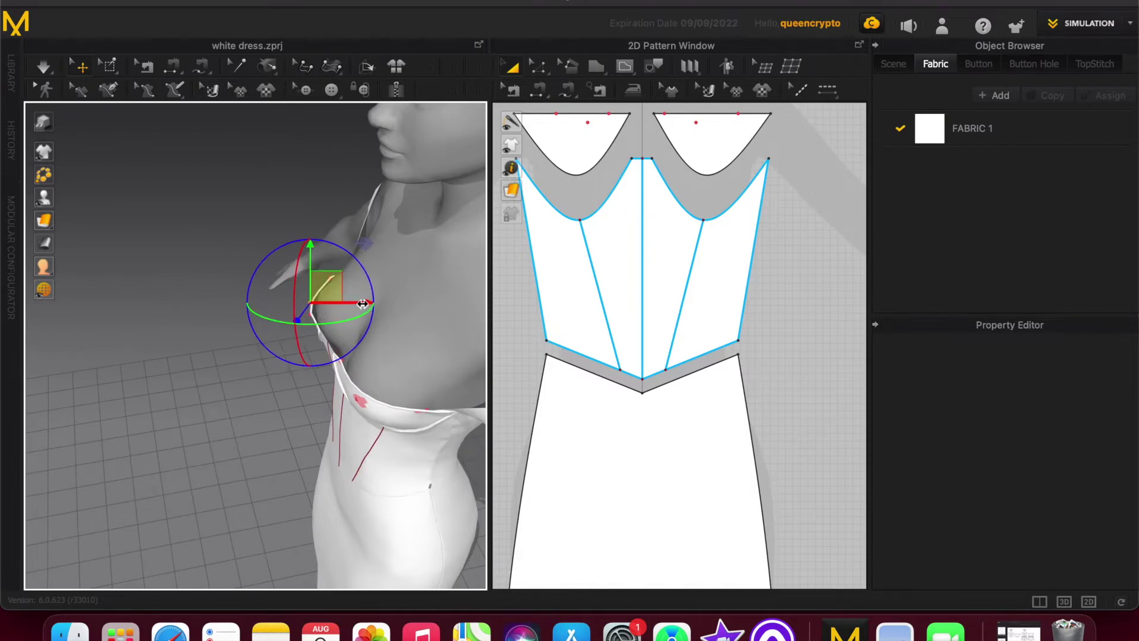
{"action": "left_click", "coordinate": [234, 351]}
{"action": "key", "text": "2"}
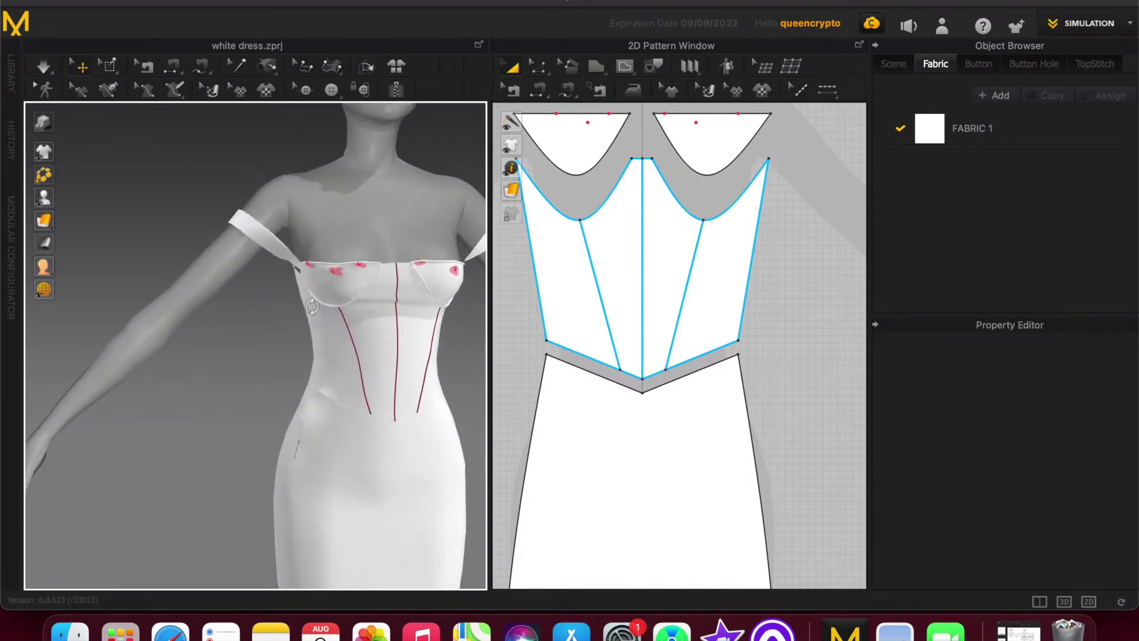
Add segment topstitching along the front bodice's three internal lines and its two side edges.
{"action": "left_click", "coordinate": [604, 320]}
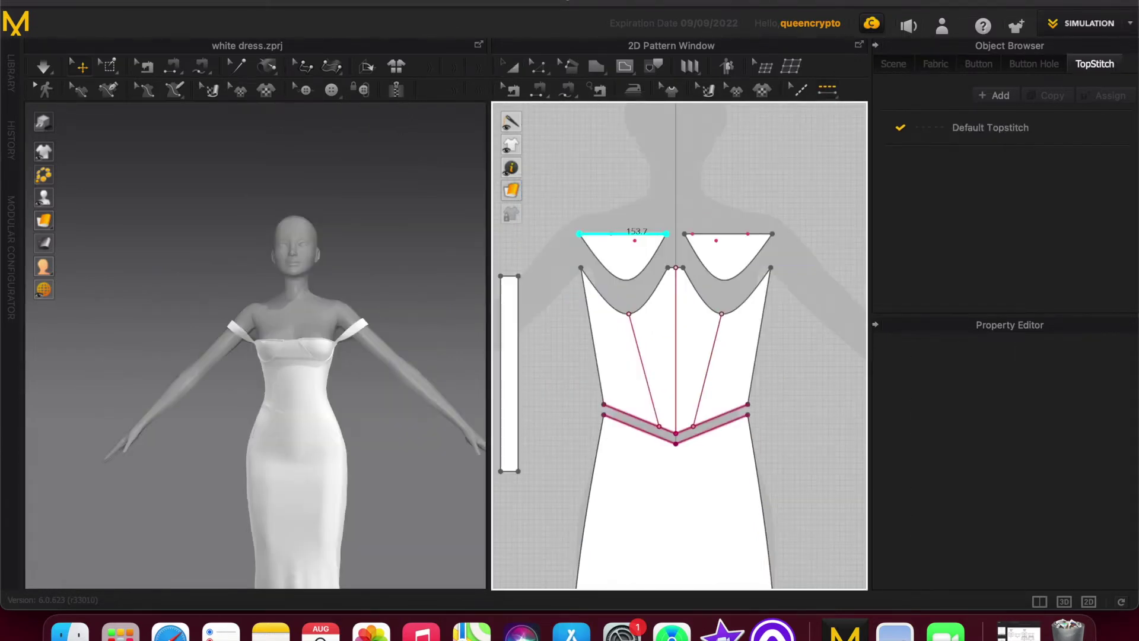
{"action": "left_click", "coordinate": [451, 1]}
{"action": "mouse_move", "coordinate": [495, 83]}
{"action": "left_click", "coordinate": [636, 102]}
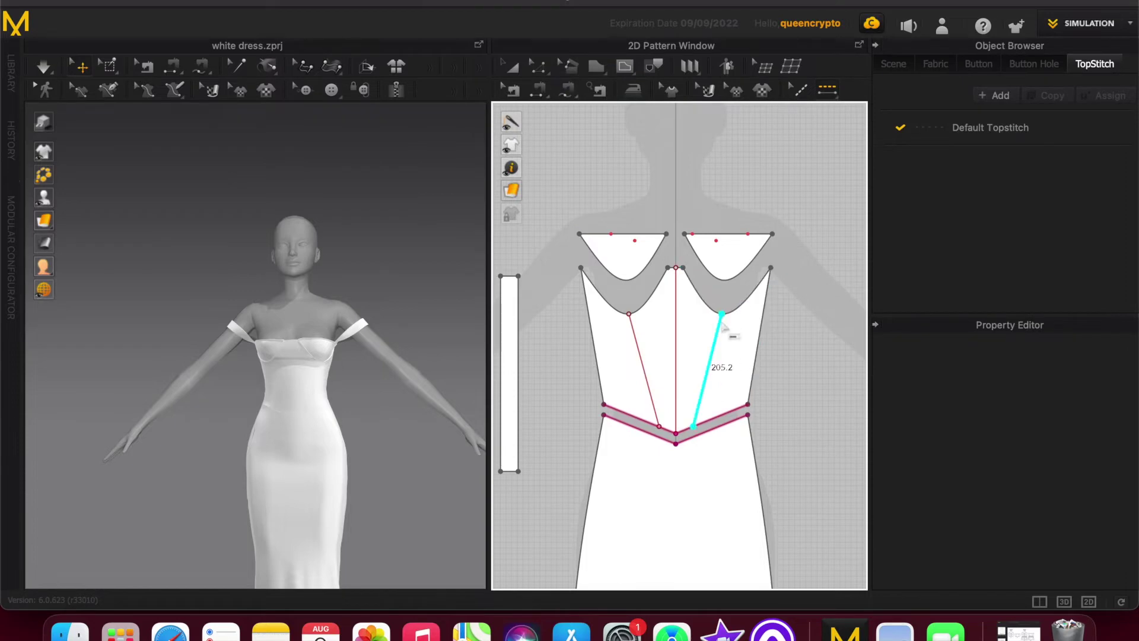
{"action": "left_click", "coordinate": [720, 325]}
{"action": "left_click", "coordinate": [676, 344]}
{"action": "left_click", "coordinate": [640, 356]}
{"action": "left_click", "coordinate": [603, 354]}
{"action": "left_click", "coordinate": [753, 350]}
Examine the cup piping, bodice lines and waist seam on the avatar up close.
{"action": "scroll", "coordinate": [364, 478], "scroll_direction": "up", "scroll_amount": 10}
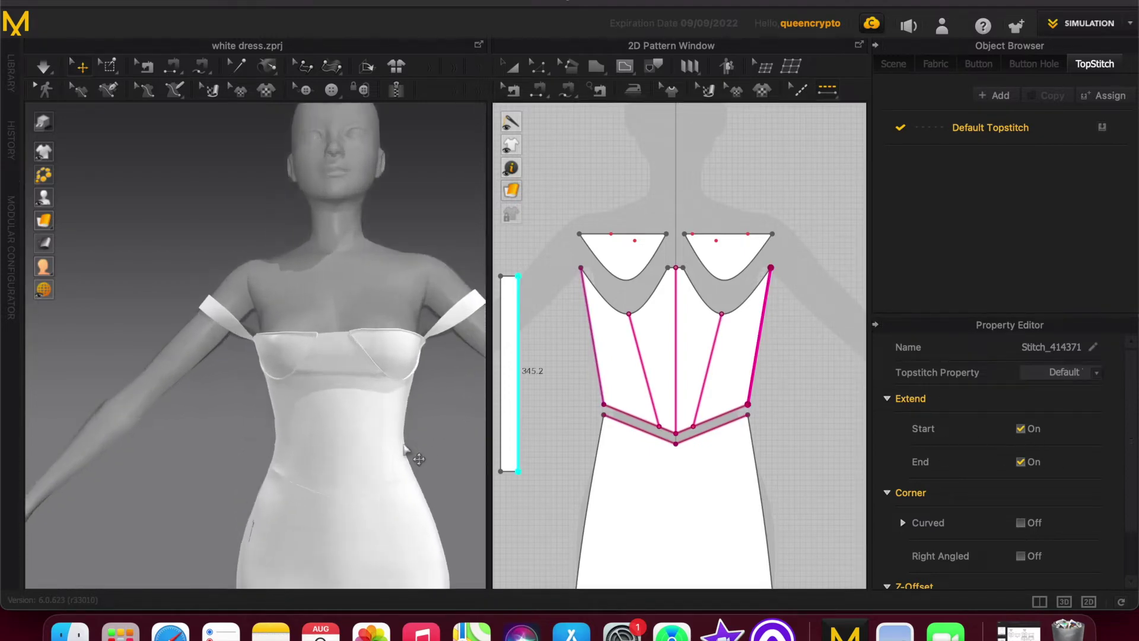
{"action": "scroll", "coordinate": [247, 463], "scroll_direction": "up", "scroll_amount": 3}
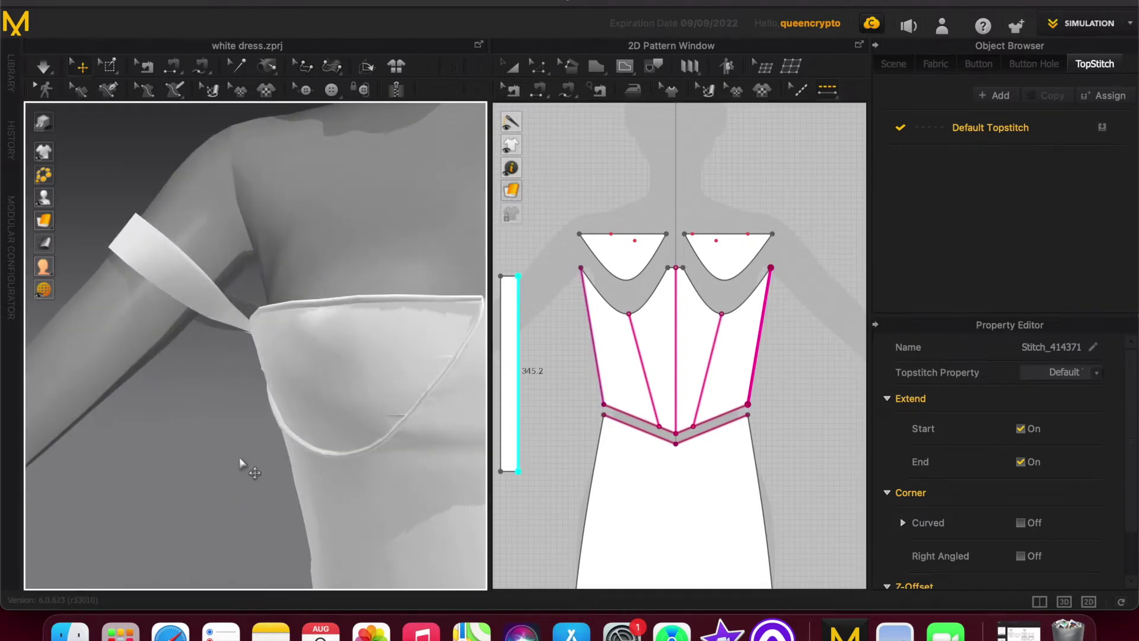
{"action": "scroll", "coordinate": [190, 394], "scroll_direction": "up", "scroll_amount": 5}
{"action": "scroll", "coordinate": [178, 388], "scroll_direction": "down", "scroll_amount": 15}
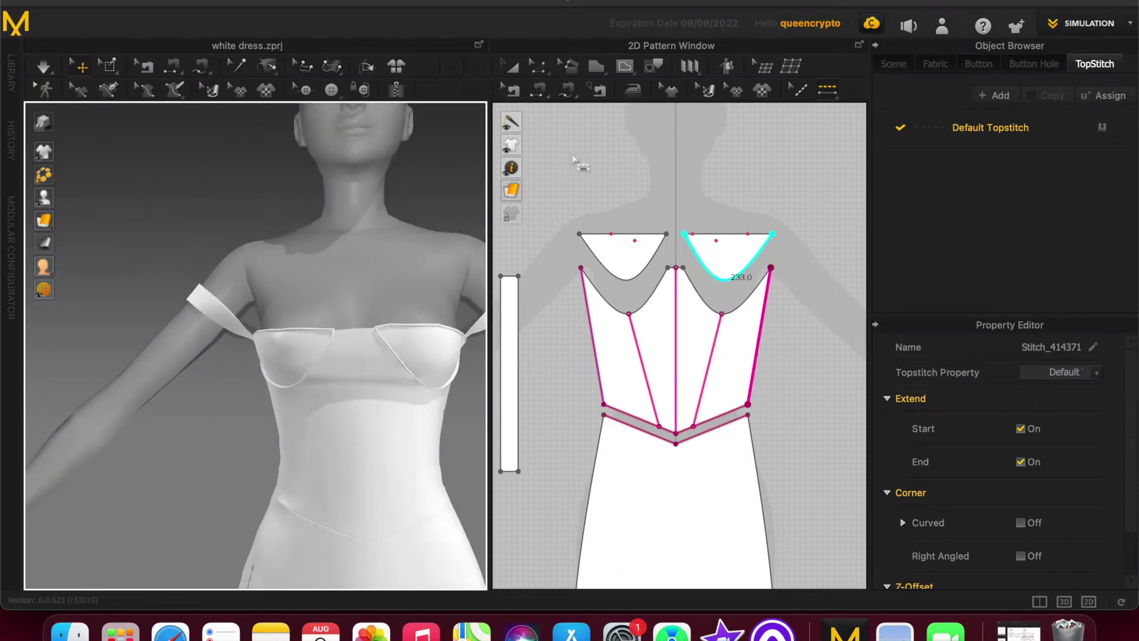
{"action": "key", "text": "a"}
{"action": "scroll", "coordinate": [258, 469], "scroll_direction": "up", "scroll_amount": 10}
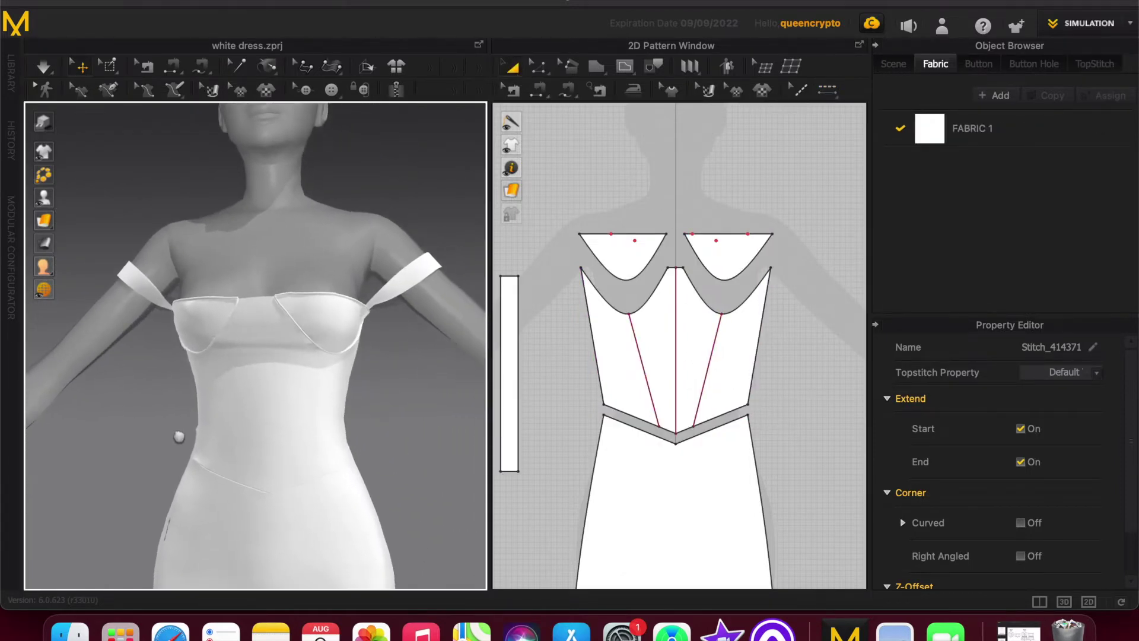
{"action": "middle_click_drag", "start_coordinate": [457, 471], "coordinate": [455, 381]}
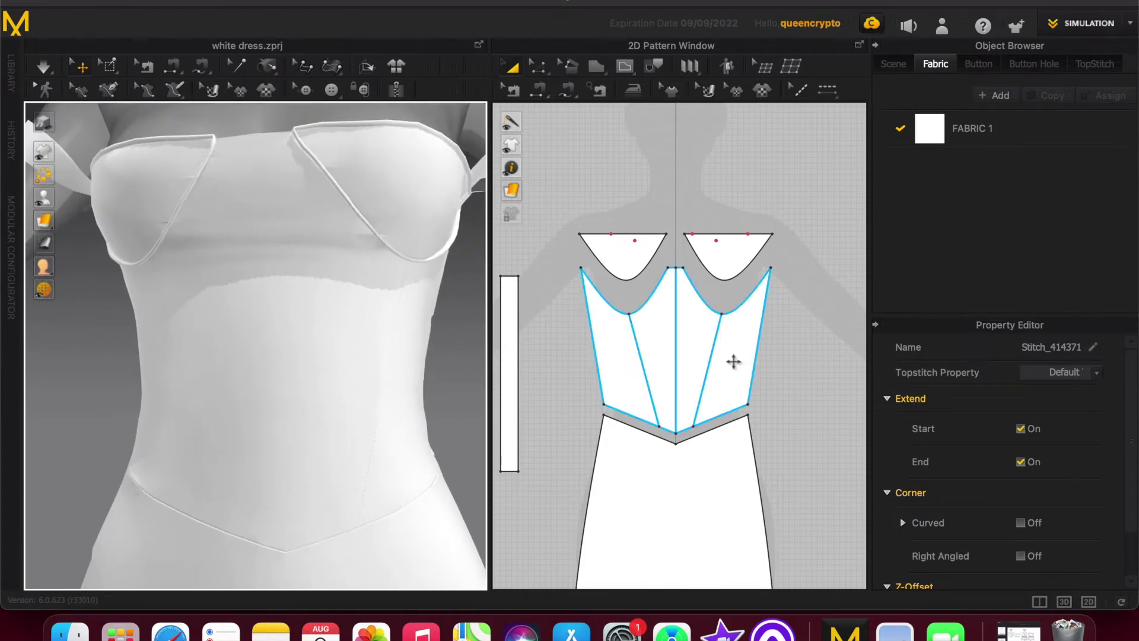
Open the Default Topstitch settings and set the stitch shape to Bartack.
{"action": "left_click", "coordinate": [956, 140]}
{"action": "left_click", "coordinate": [1105, 65]}
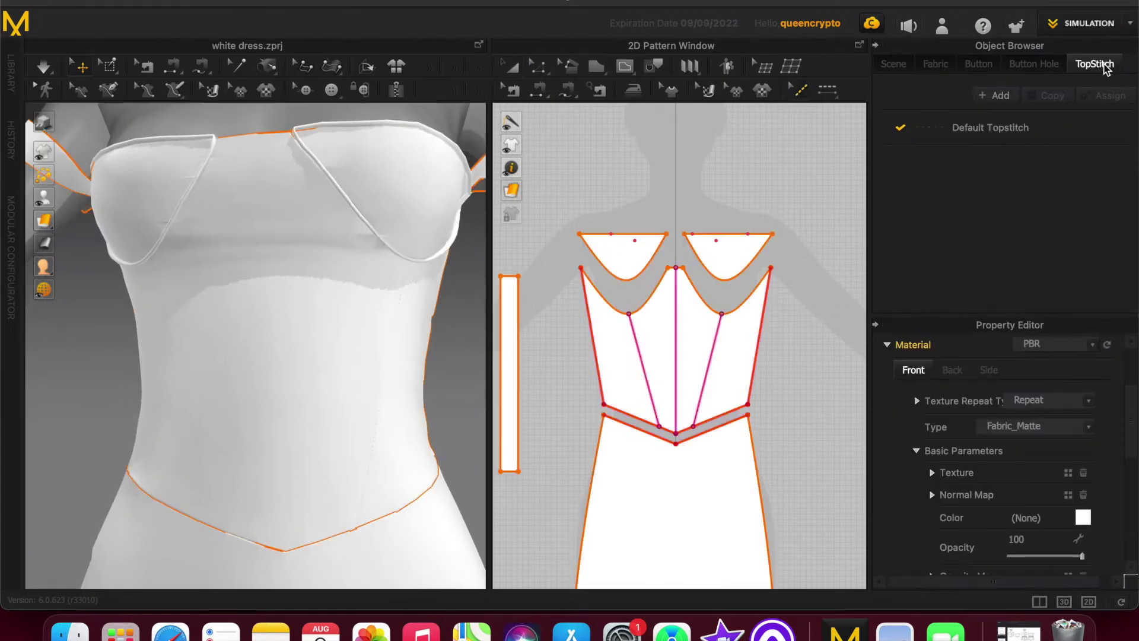
{"action": "scroll", "coordinate": [414, 445], "scroll_direction": "down", "scroll_amount": 5}
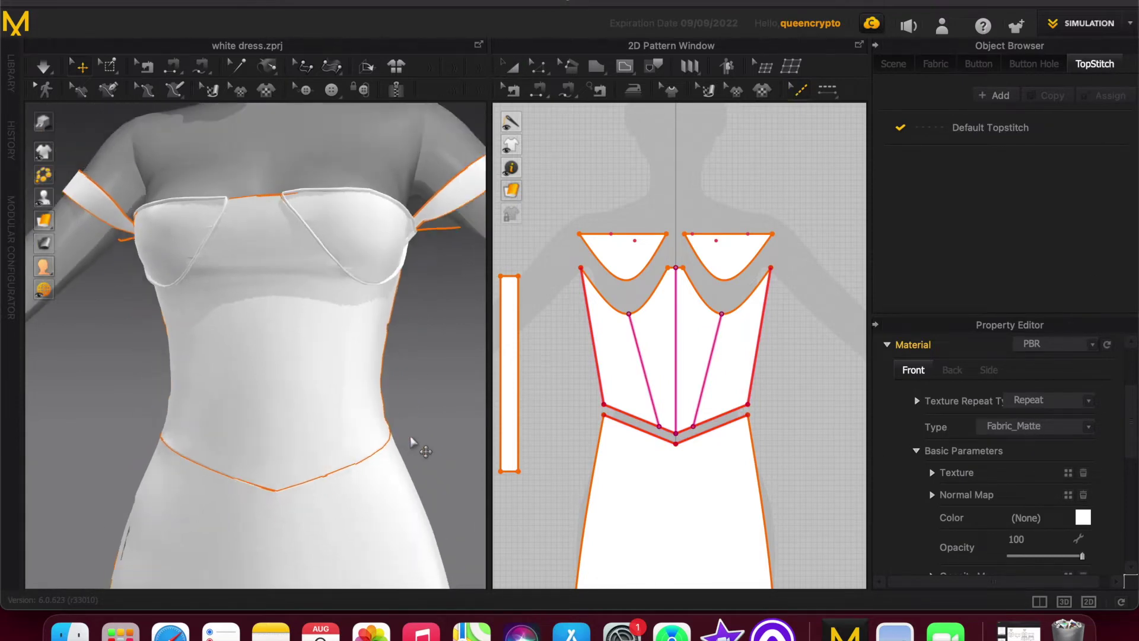
{"action": "left_click", "coordinate": [650, 396]}
{"action": "left_click", "coordinate": [707, 371]}
{"action": "left_click", "coordinate": [953, 130]}
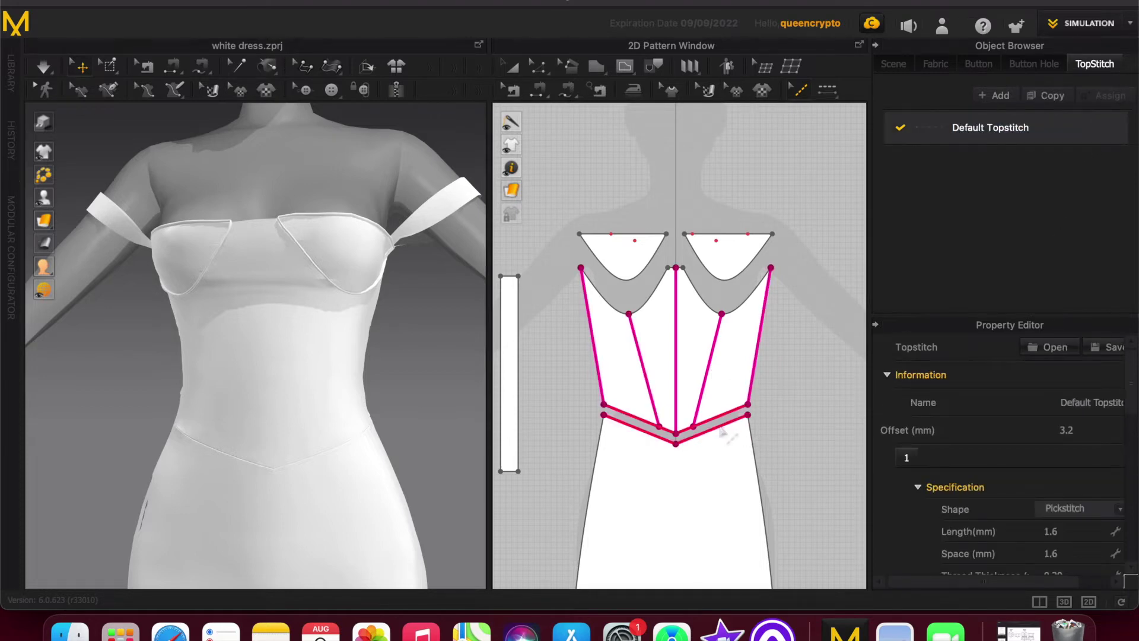
{"action": "left_click_drag", "start_coordinate": [1132, 413], "coordinate": [1134, 447]}
{"action": "left_click", "coordinate": [1119, 397]}
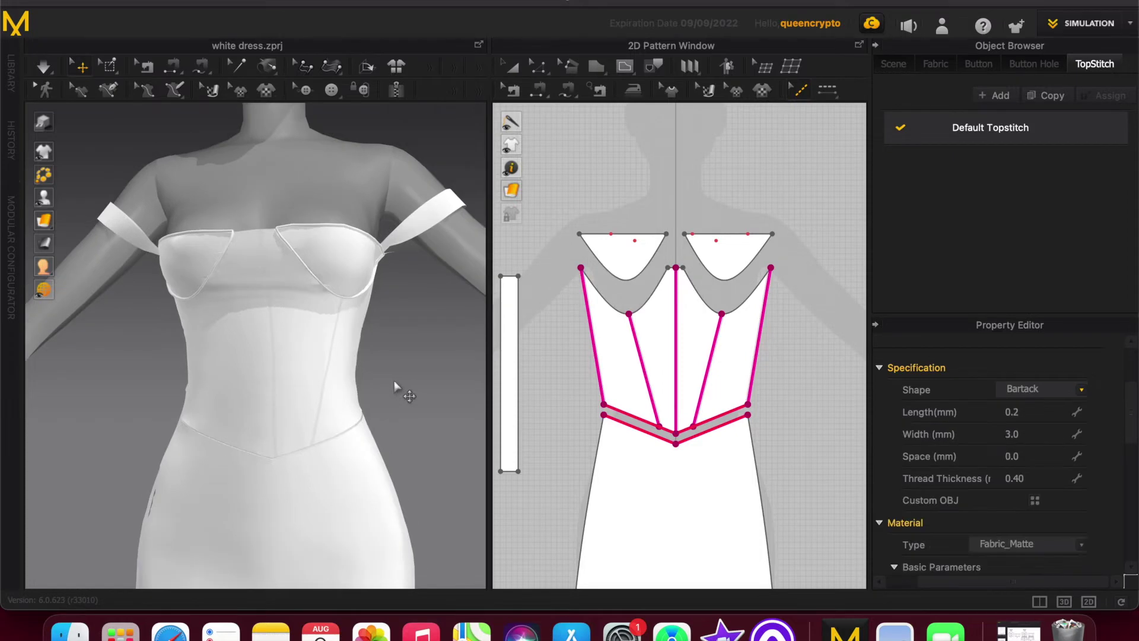
Set the Default Topstitch width to 5.0 mm and check the bodice lines on the avatar.
{"action": "scroll", "coordinate": [396, 388], "scroll_direction": "up", "scroll_amount": 10}
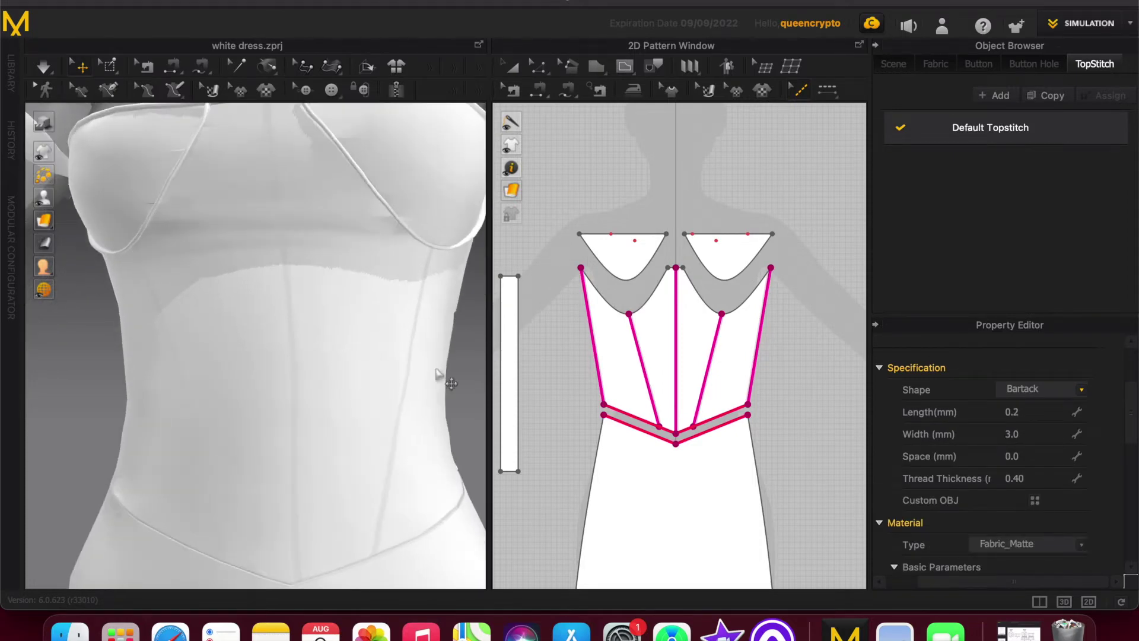
{"action": "scroll", "coordinate": [306, 331], "scroll_direction": "down", "scroll_amount": 3}
{"action": "scroll", "coordinate": [306, 331], "scroll_direction": "down", "scroll_amount": 1}
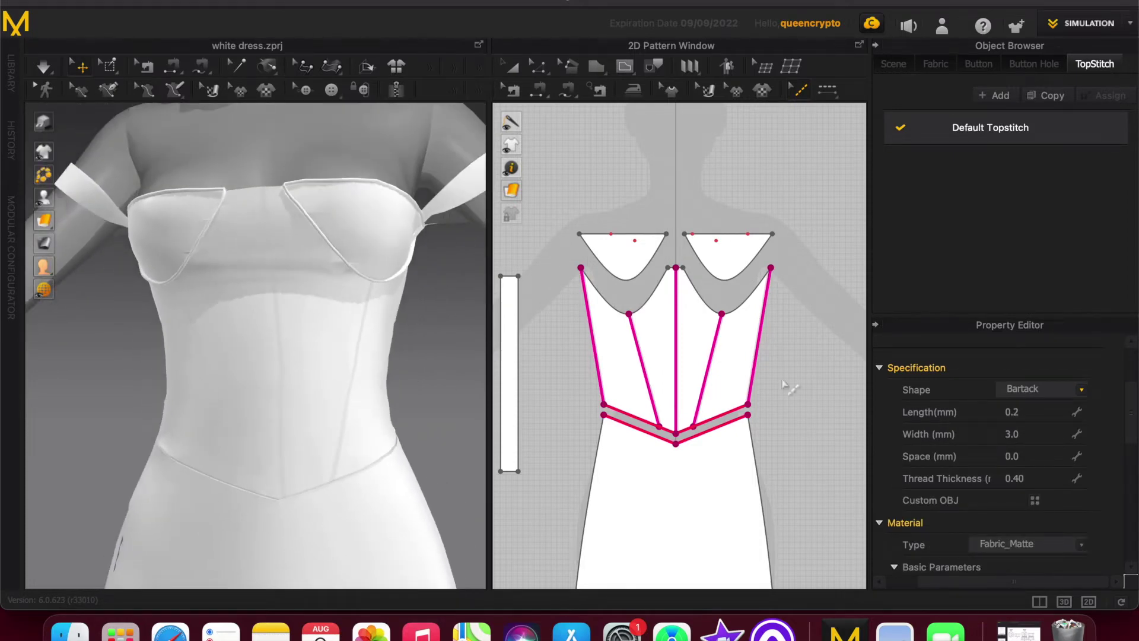
{"action": "left_click", "coordinate": [1017, 435]}
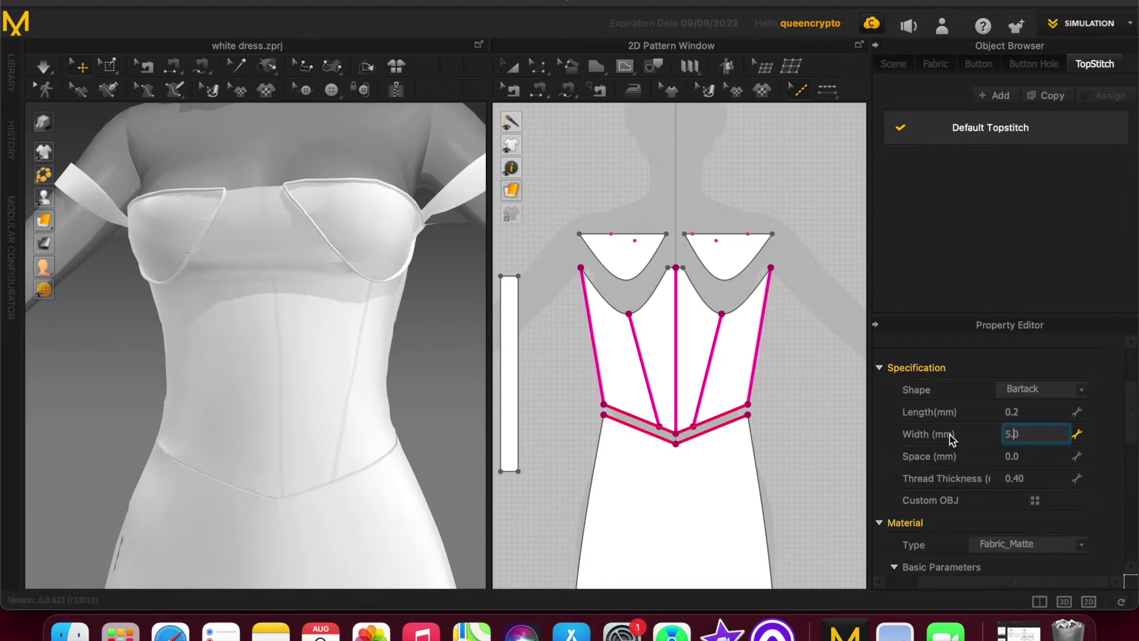
{"action": "type", "text": "5.0"}
{"action": "key", "text": "Return"}
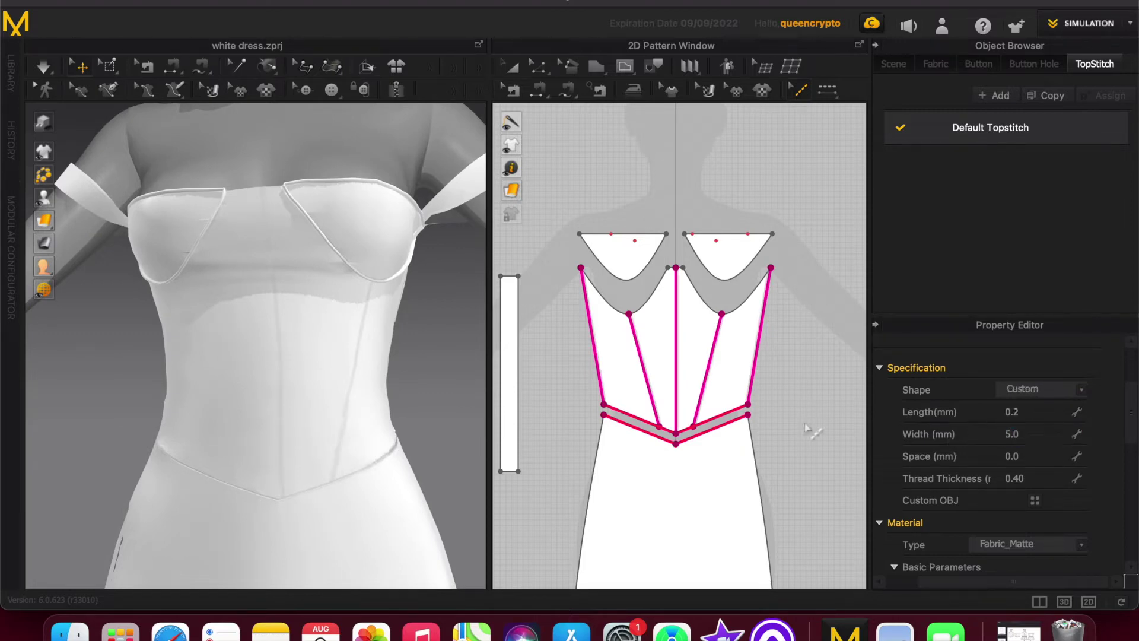
{"action": "scroll", "coordinate": [304, 454], "scroll_direction": "down", "scroll_amount": 5}
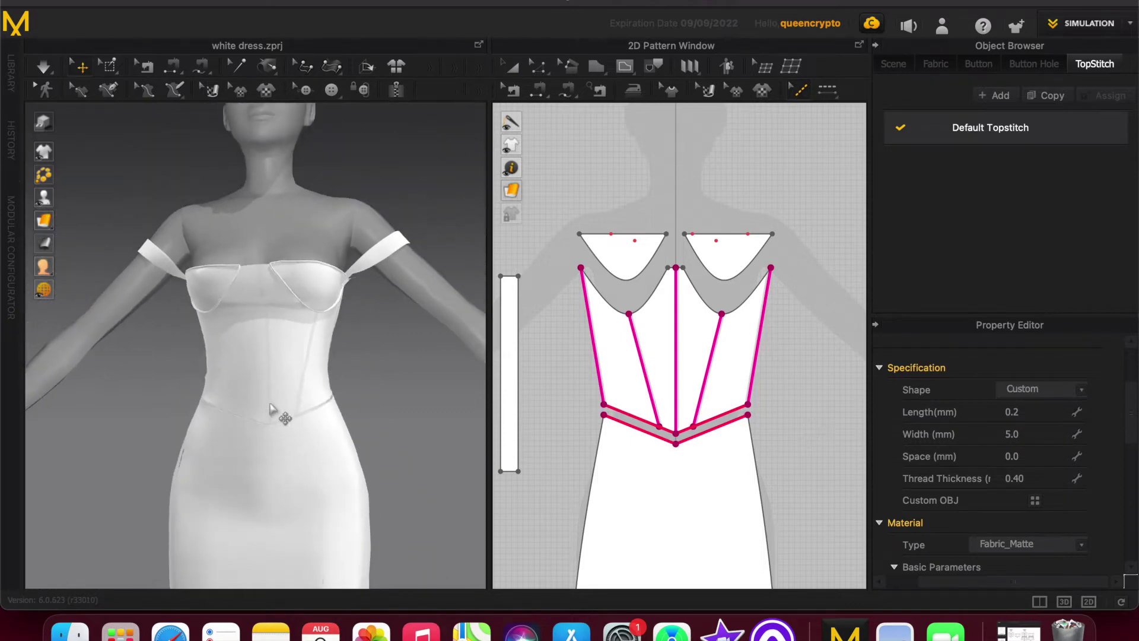
Set the Default Topstitch thread thickness to 0.60 mm.
{"action": "left_click", "coordinate": [1016, 483]}
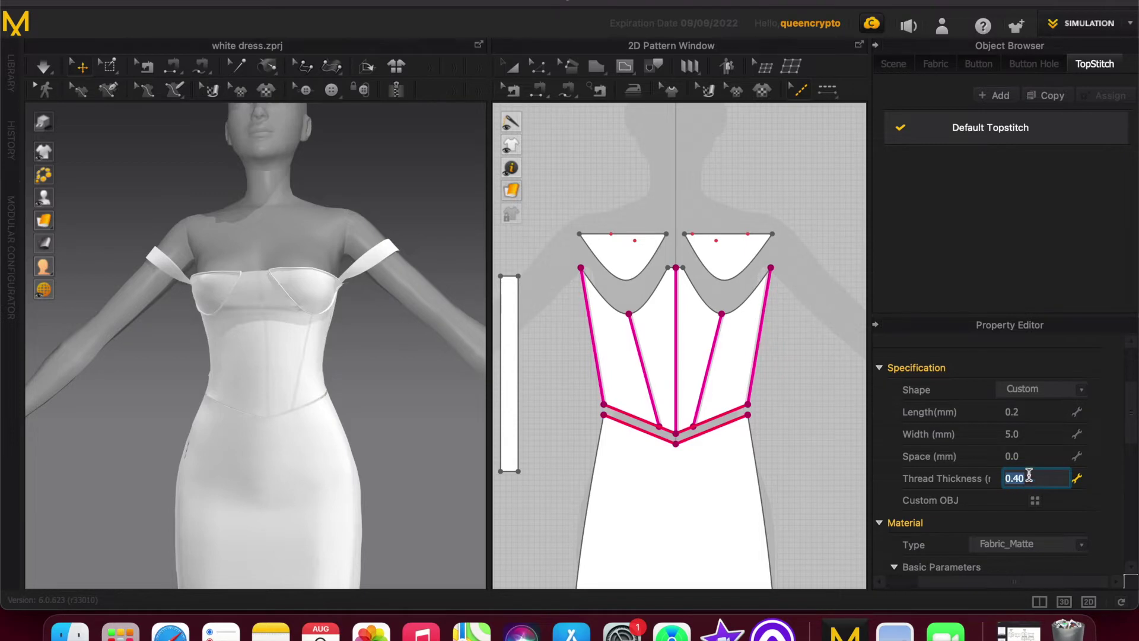
{"action": "key", "text": "BackSpace"}
{"action": "type", "text": ".60"}
{"action": "key", "text": "Return"}
{"action": "scroll", "coordinate": [291, 385], "scroll_direction": "up", "scroll_amount": 5}
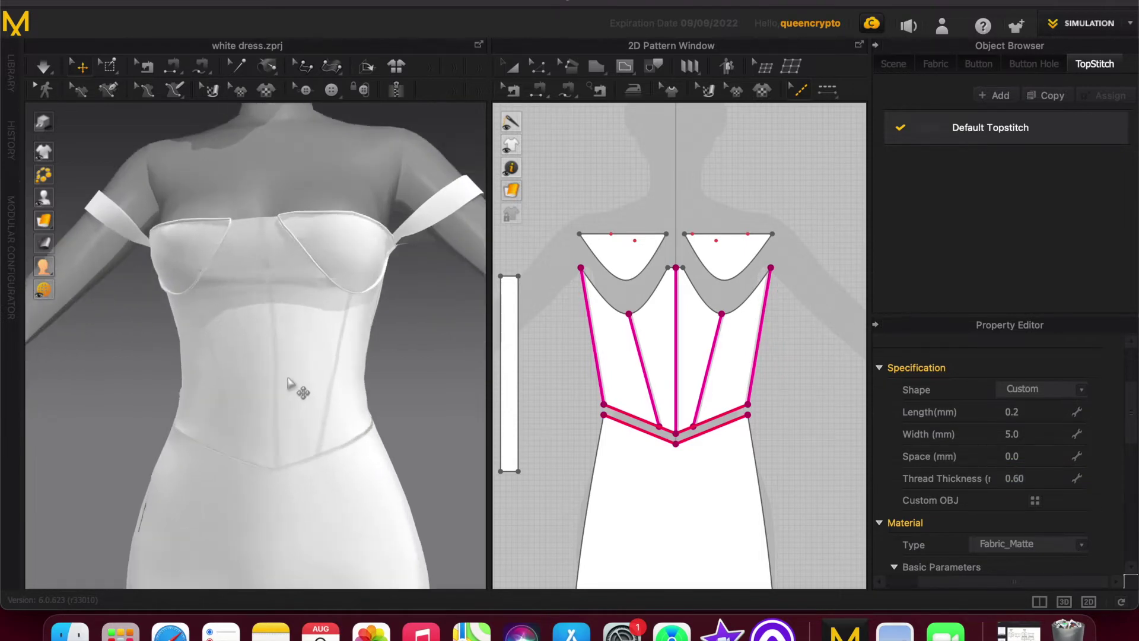
Draw a horizontal internal line about 255 mm long across the waist of the back dress pattern, from side to side.
{"action": "right_click_drag", "start_coordinate": [107, 427], "coordinate": [112, 458]}
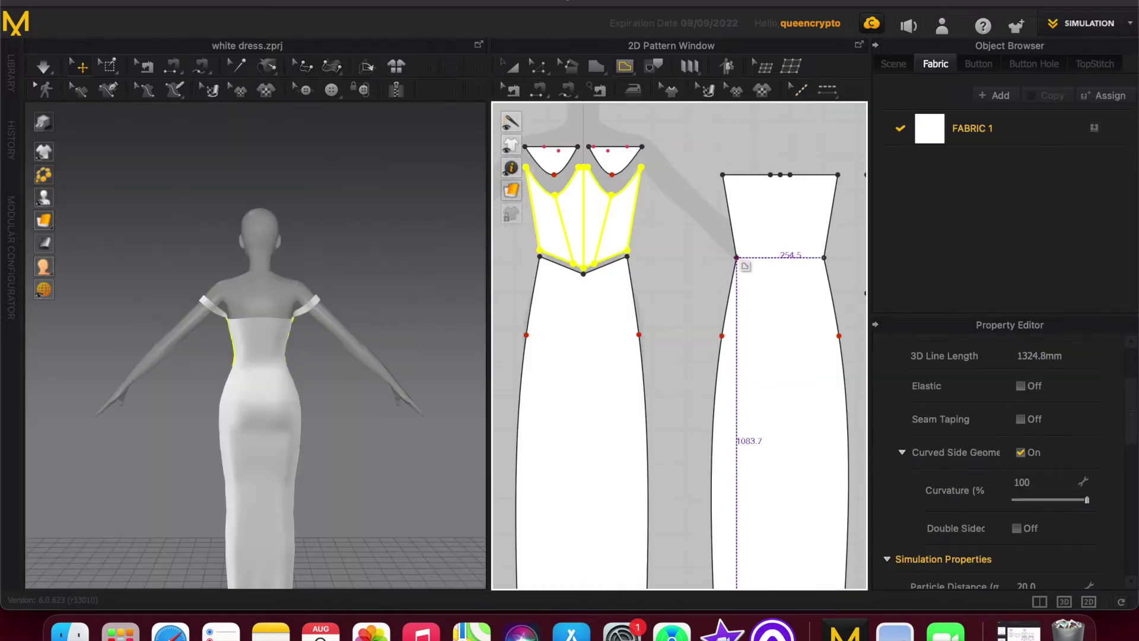
{"action": "left_click", "coordinate": [736, 257]}
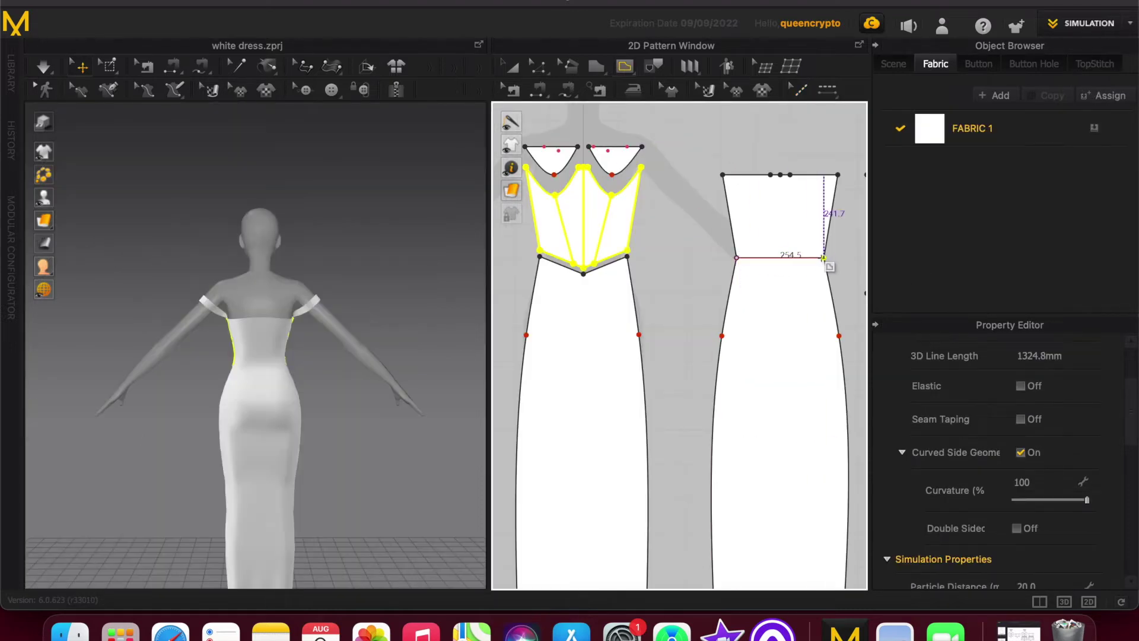
{"action": "left_click", "coordinate": [824, 257]}
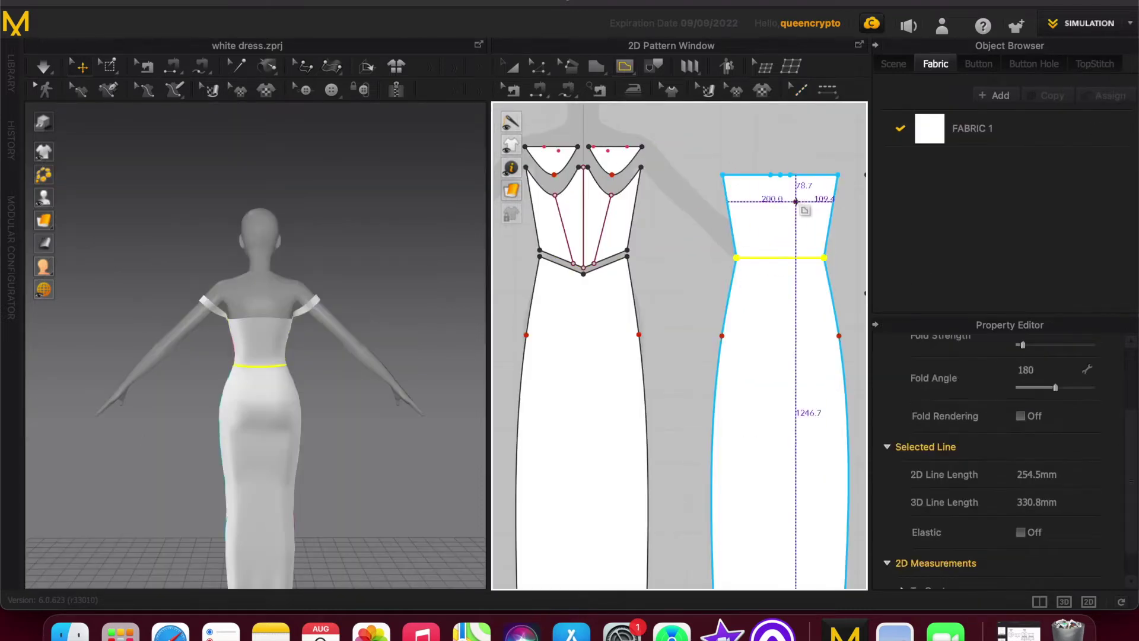
Draw four internal lines about 242 mm long from the back bodice's top edge to the waist line, three vertical and one slanted.
{"action": "left_click", "coordinate": [790, 174]}
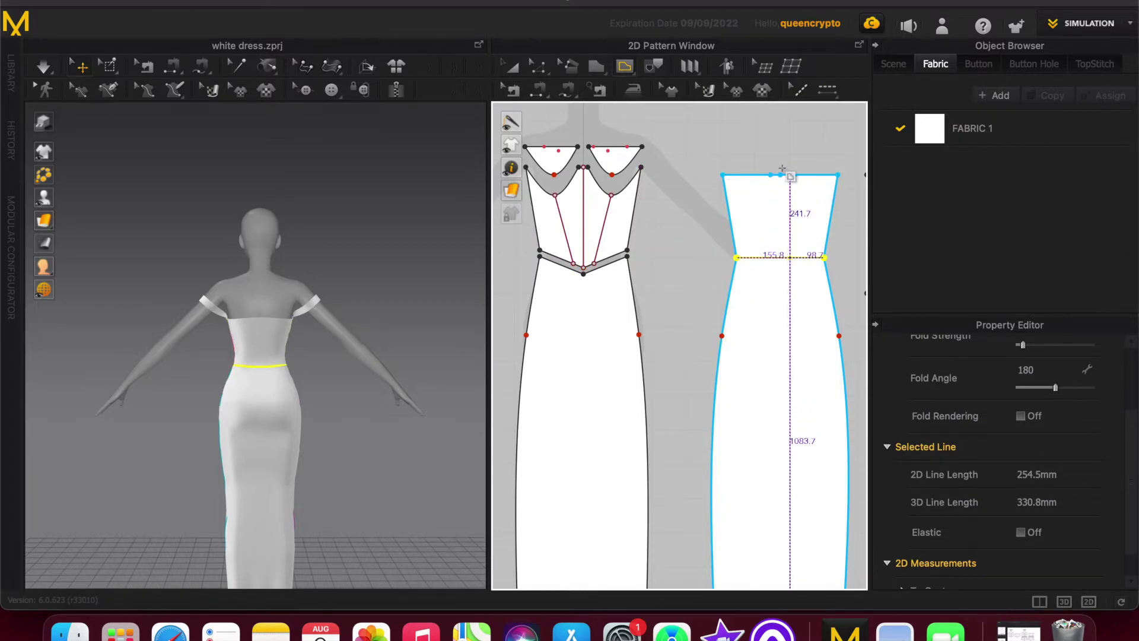
{"action": "left_click", "coordinate": [770, 174]}
{"action": "left_click", "coordinate": [770, 257]}
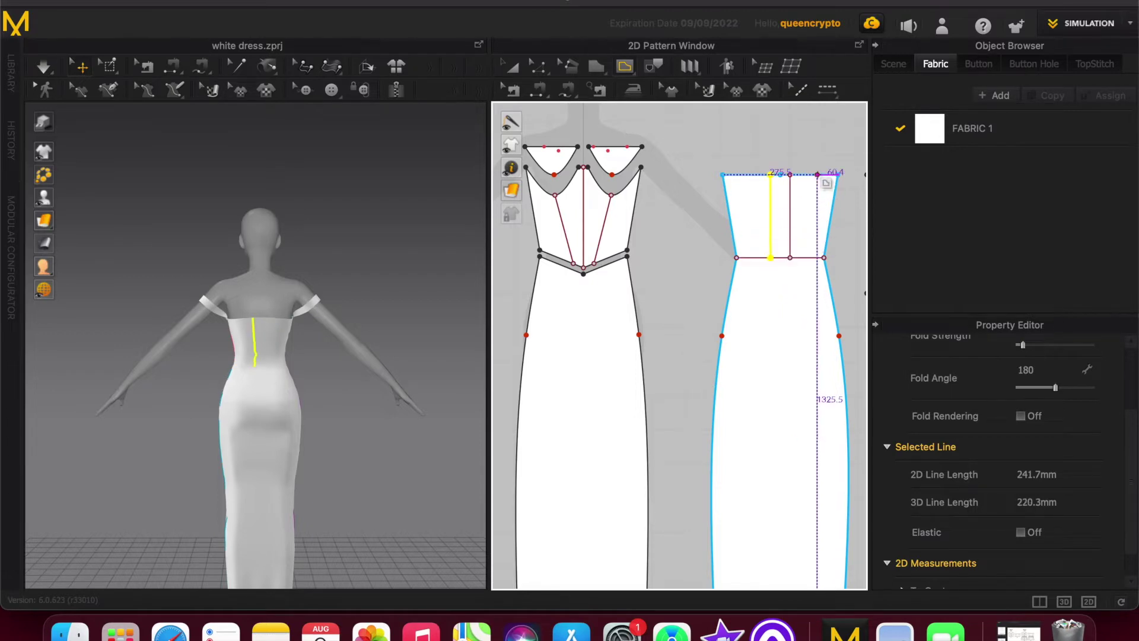
{"action": "left_click", "coordinate": [817, 174]}
{"action": "left_click", "coordinate": [824, 257]}
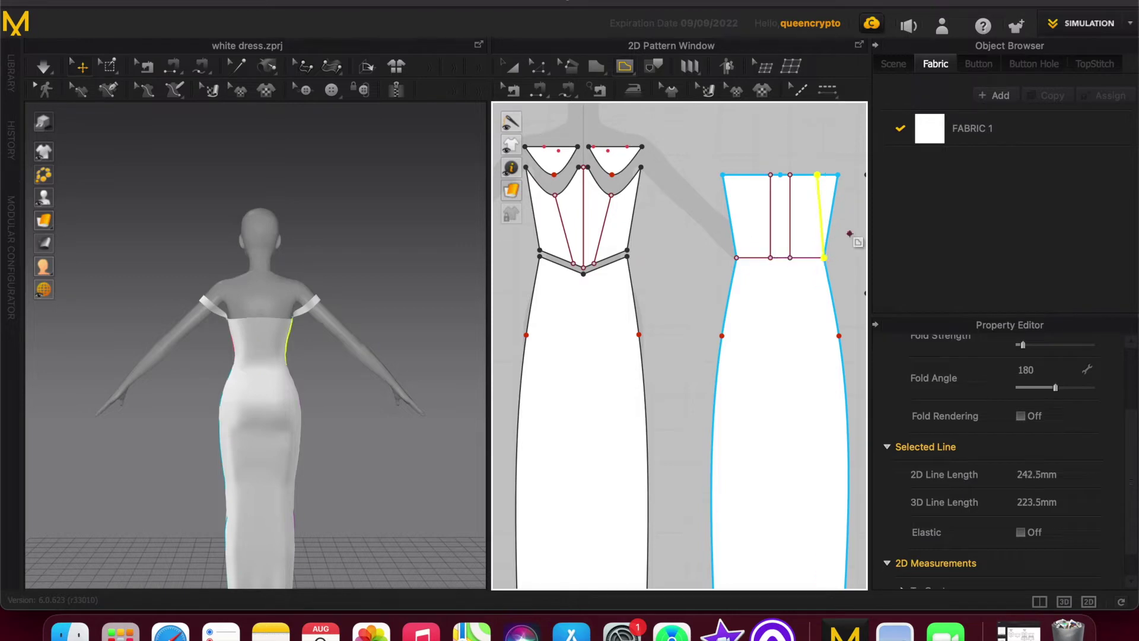
{"action": "left_click", "coordinate": [750, 175]}
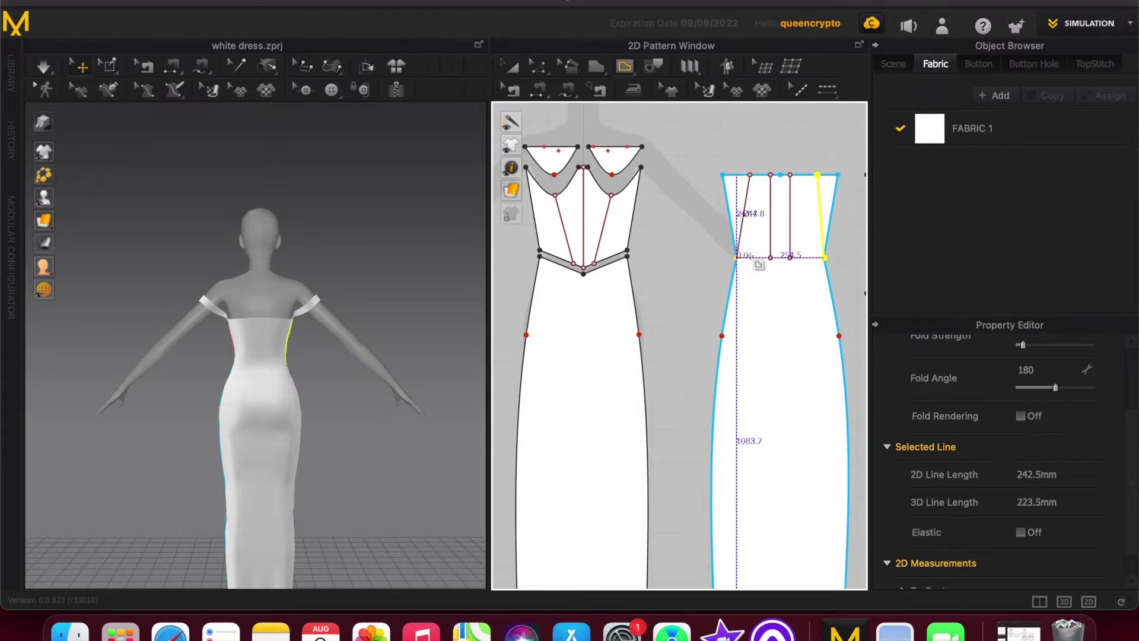
Move the slanted back line's lower end inward along the waist so it runs vertically, and shift the line slightly toward the centre.
{"action": "left_click", "coordinate": [825, 257]}
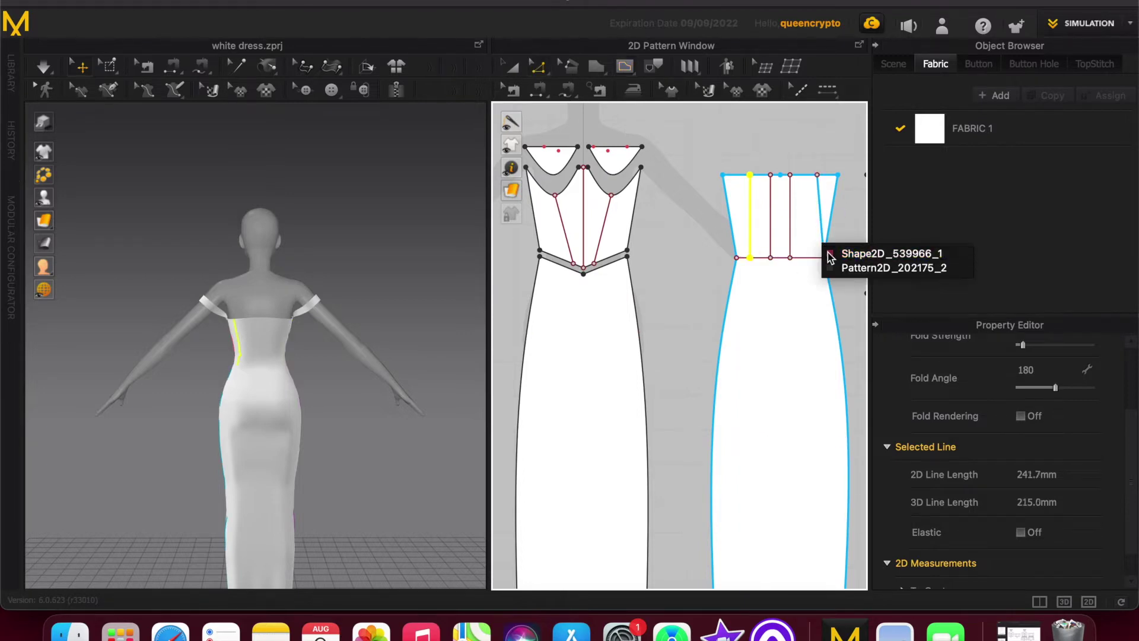
{"action": "left_click", "coordinate": [824, 258]}
{"action": "left_click_drag", "start_coordinate": [824, 258], "coordinate": [817, 258]}
{"action": "key", "text": "Escape"}
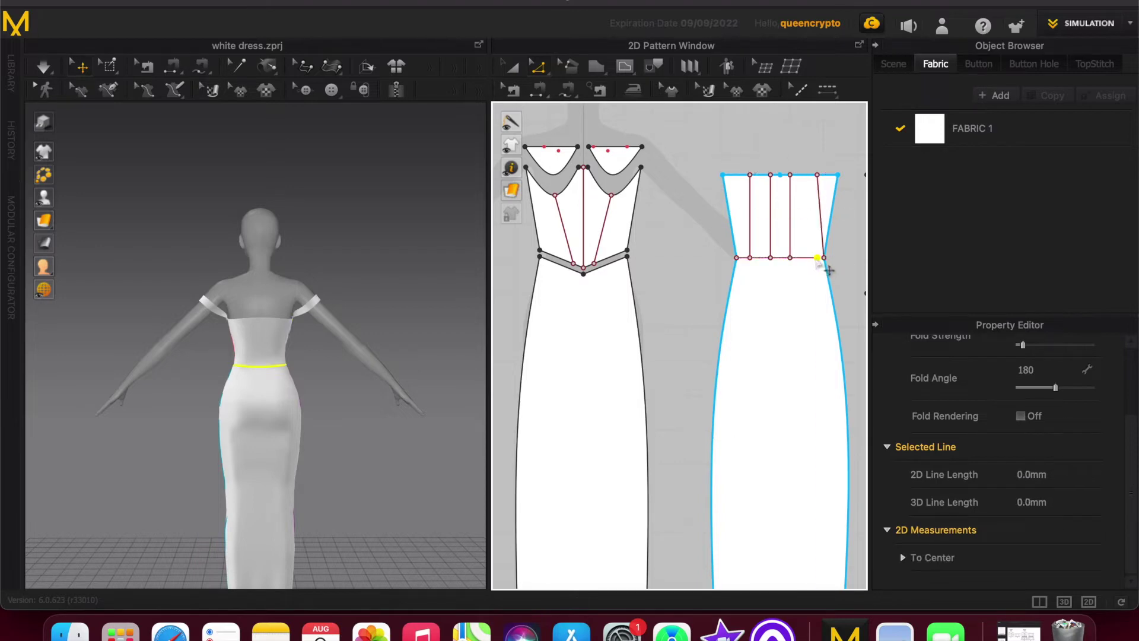
{"action": "left_click", "coordinate": [825, 261]}
{"action": "left_click_drag", "start_coordinate": [826, 259], "coordinate": [824, 257]}
{"action": "left_click", "coordinate": [822, 250]}
{"action": "left_click", "coordinate": [833, 257]}
{"action": "left_click", "coordinate": [822, 258]}
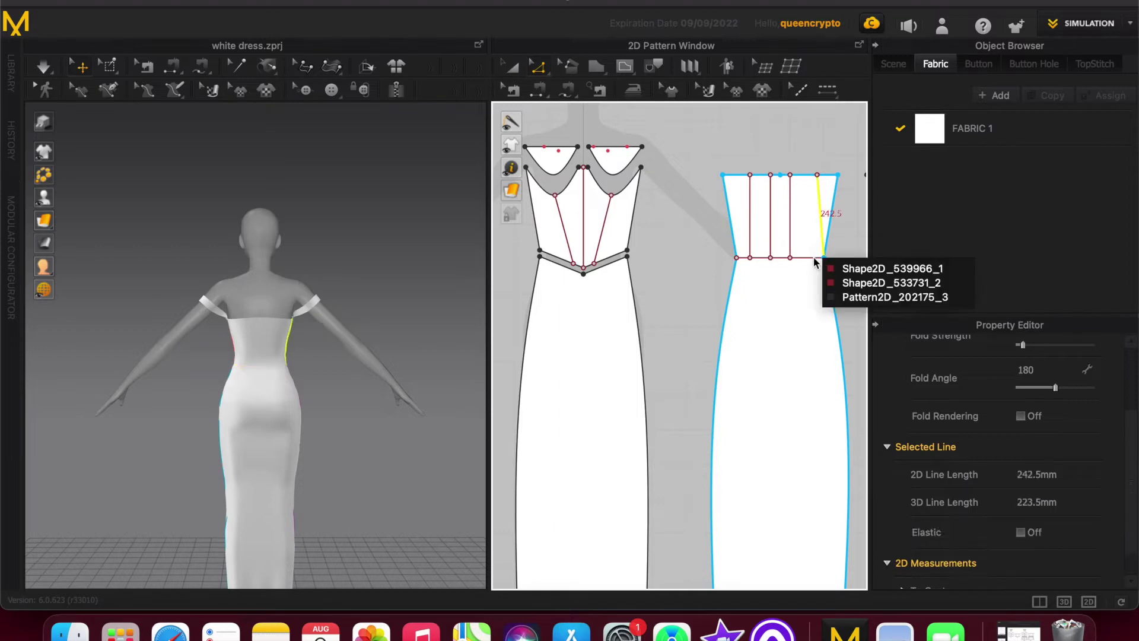
{"action": "left_click", "coordinate": [831, 268]}
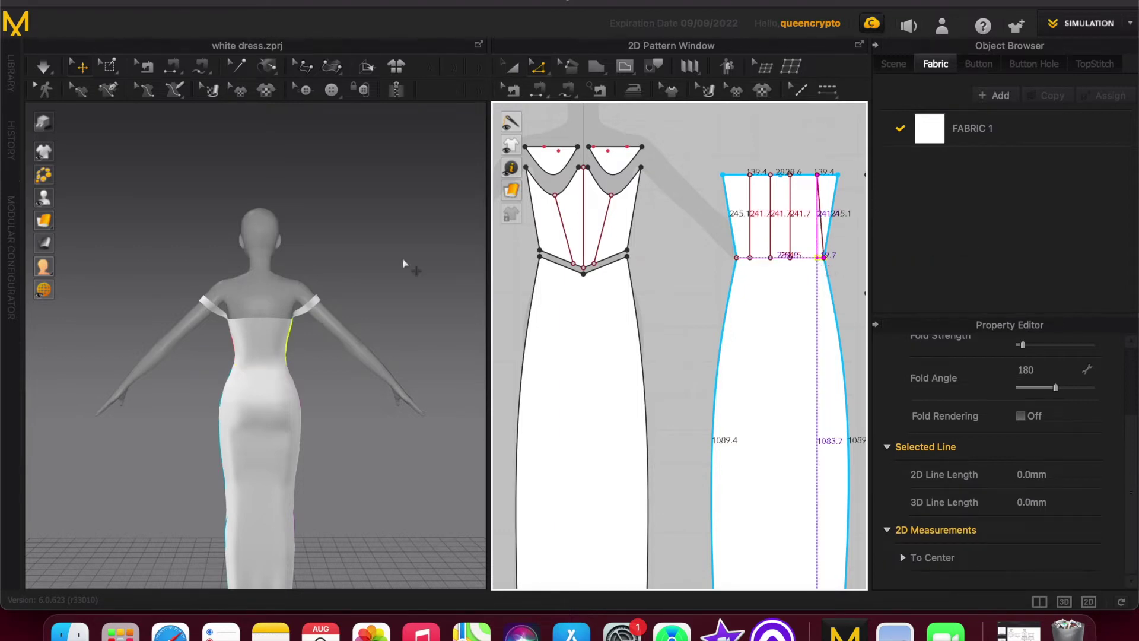
{"action": "scroll", "coordinate": [229, 327], "scroll_direction": "up", "scroll_amount": 5}
{"action": "left_click", "coordinate": [821, 189]}
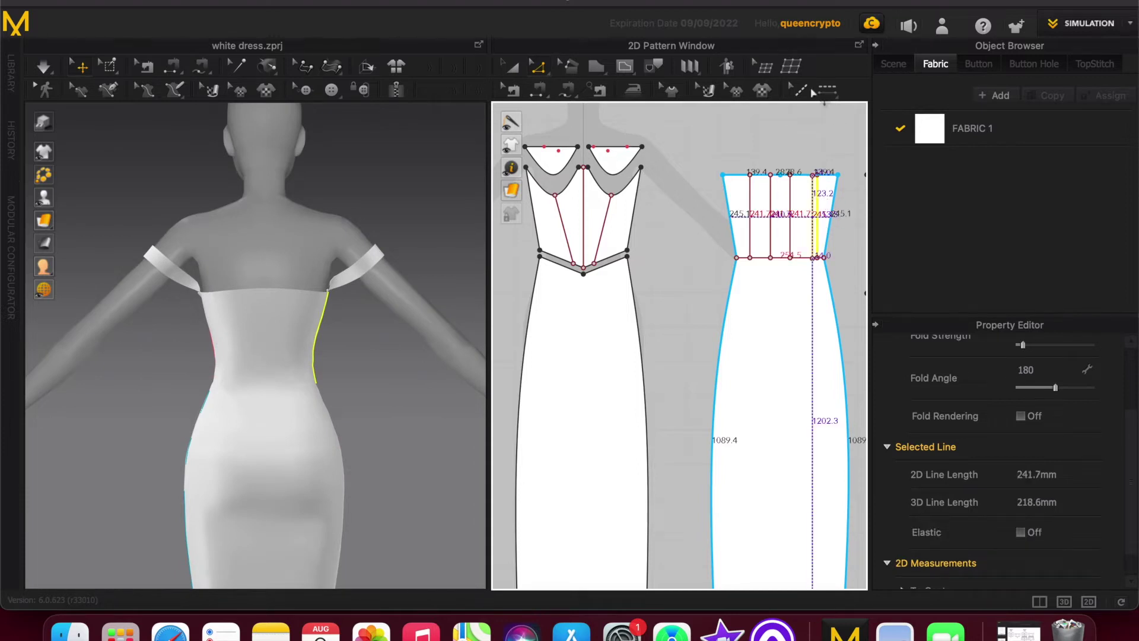
{"action": "scroll", "coordinate": [276, 333], "scroll_direction": "up", "scroll_amount": 6}
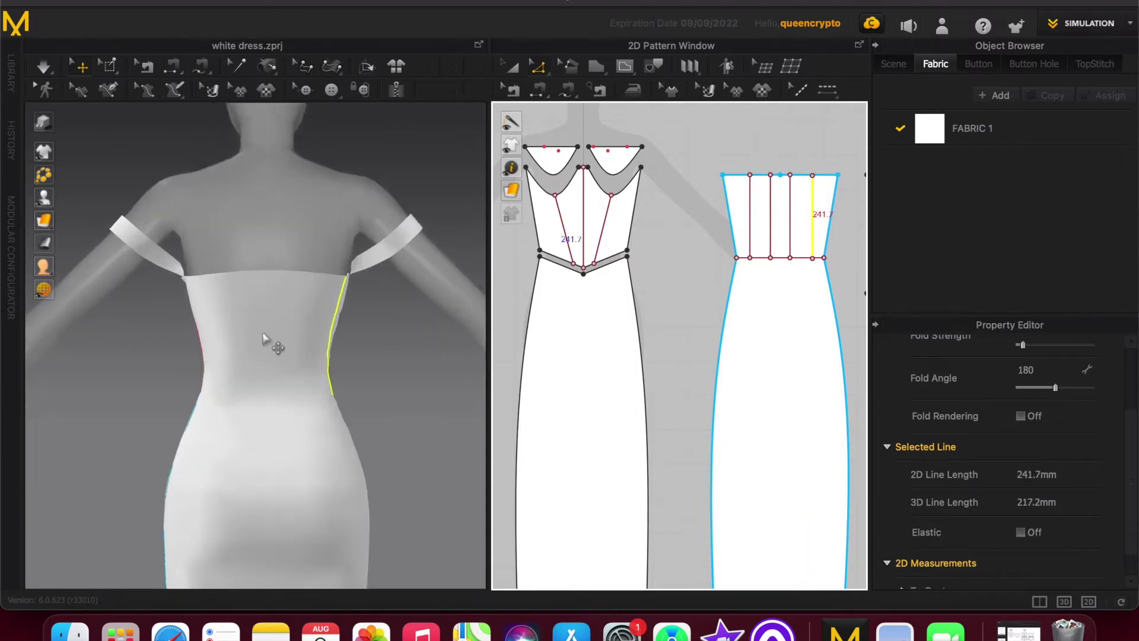
Select the Default Topstitch and try to apply it to the vertical lines of the back bodice.
{"action": "left_click", "coordinate": [1091, 64]}
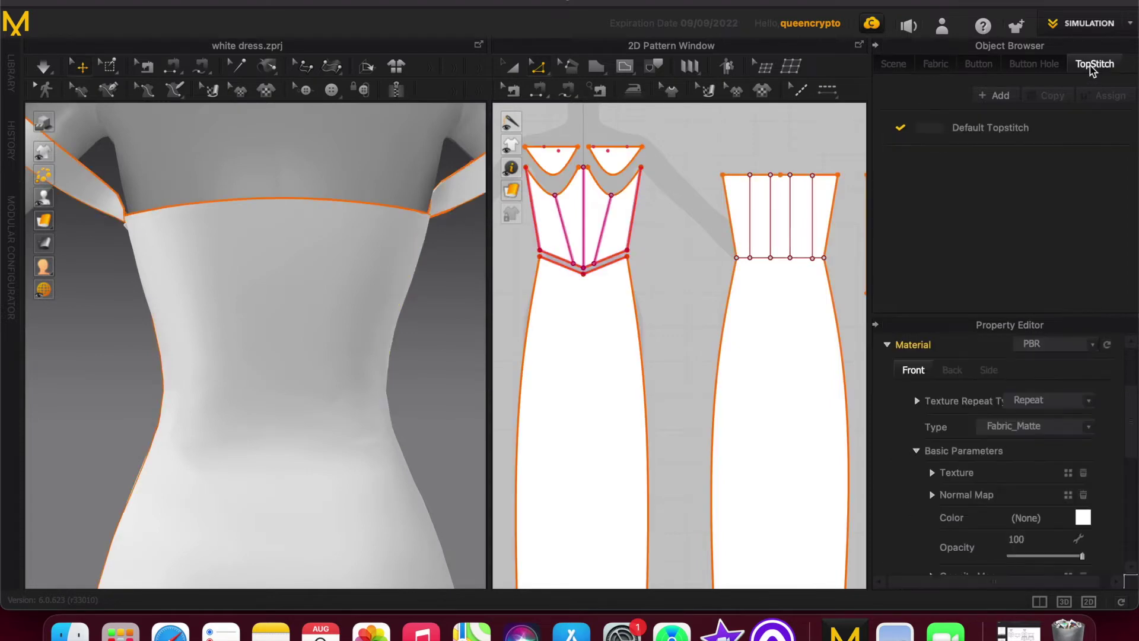
{"action": "left_click", "coordinate": [997, 129]}
{"action": "left_click", "coordinate": [764, 221]}
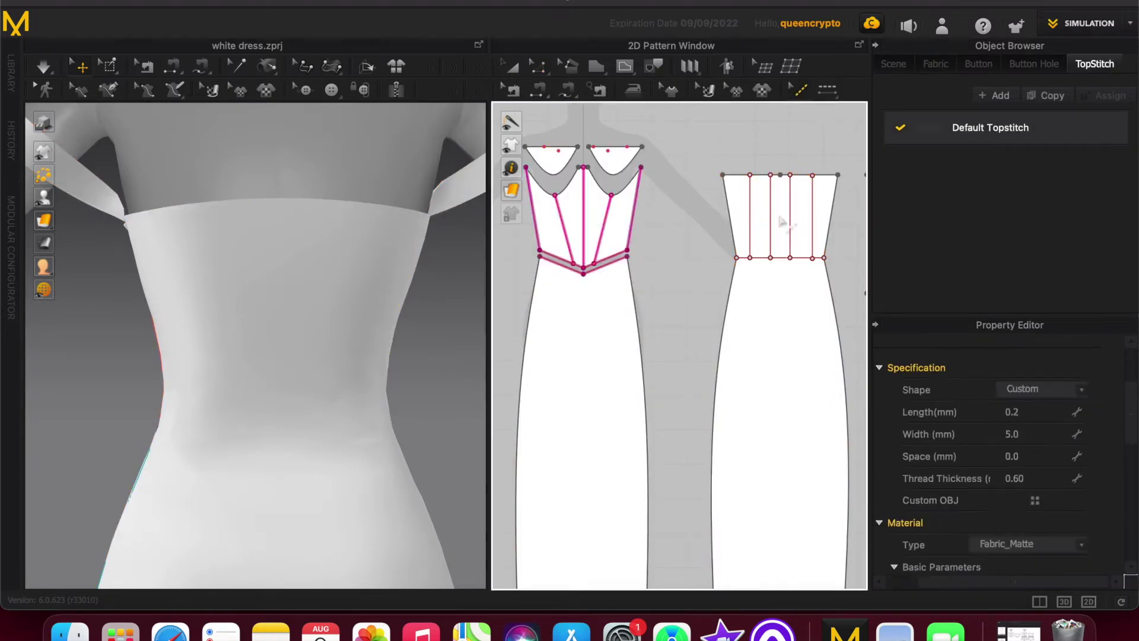
{"action": "left_click", "coordinate": [985, 132]}
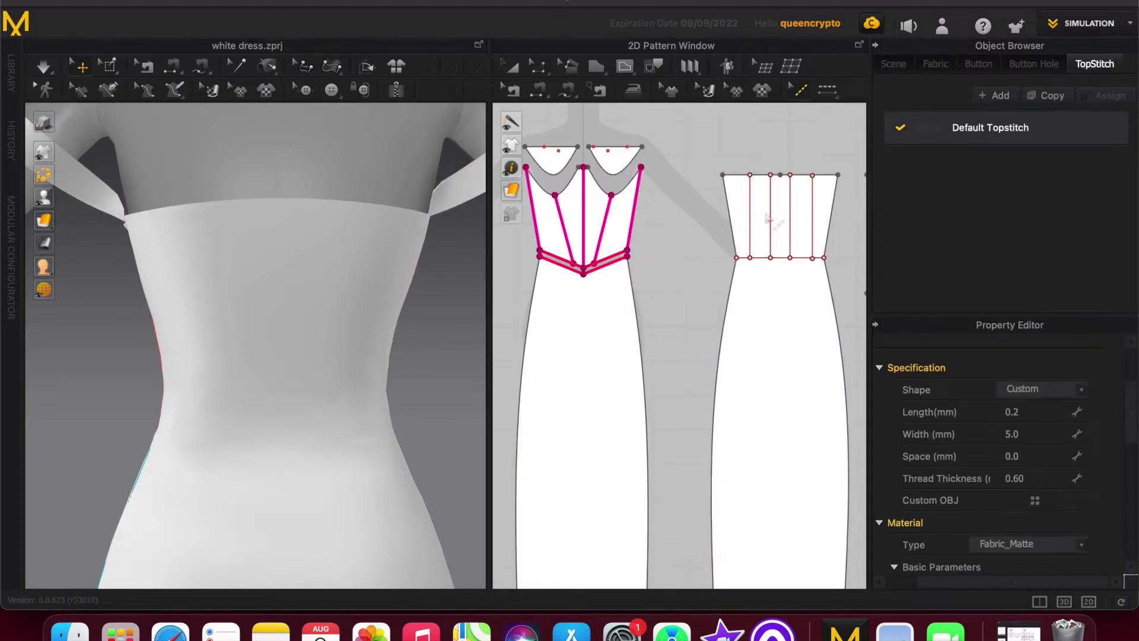
{"action": "left_click", "coordinate": [632, 223]}
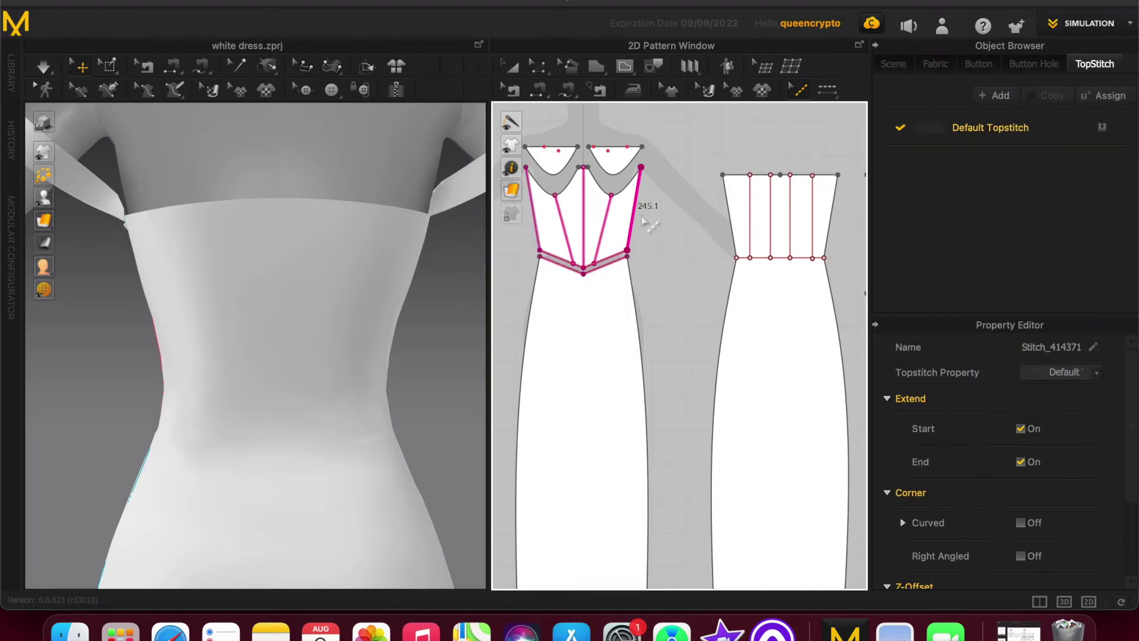
{"action": "left_click", "coordinate": [1014, 124]}
{"action": "right_click", "coordinate": [1002, 149]}
{"action": "left_click", "coordinate": [958, 159]}
{"action": "key", "text": "Escape"}
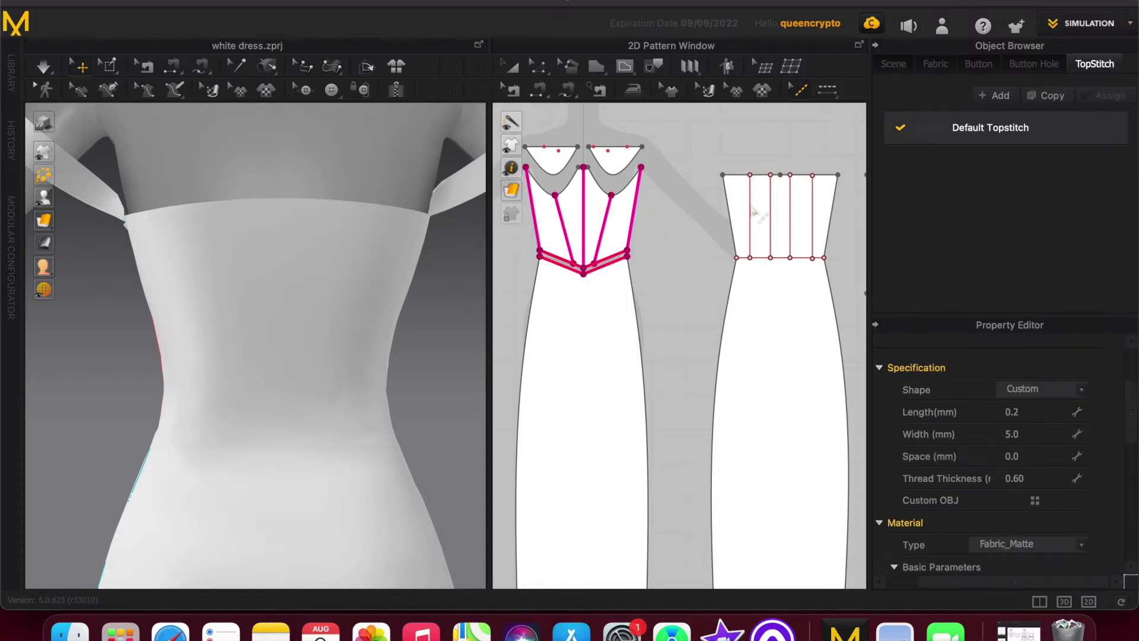
{"action": "left_click", "coordinate": [755, 207]}
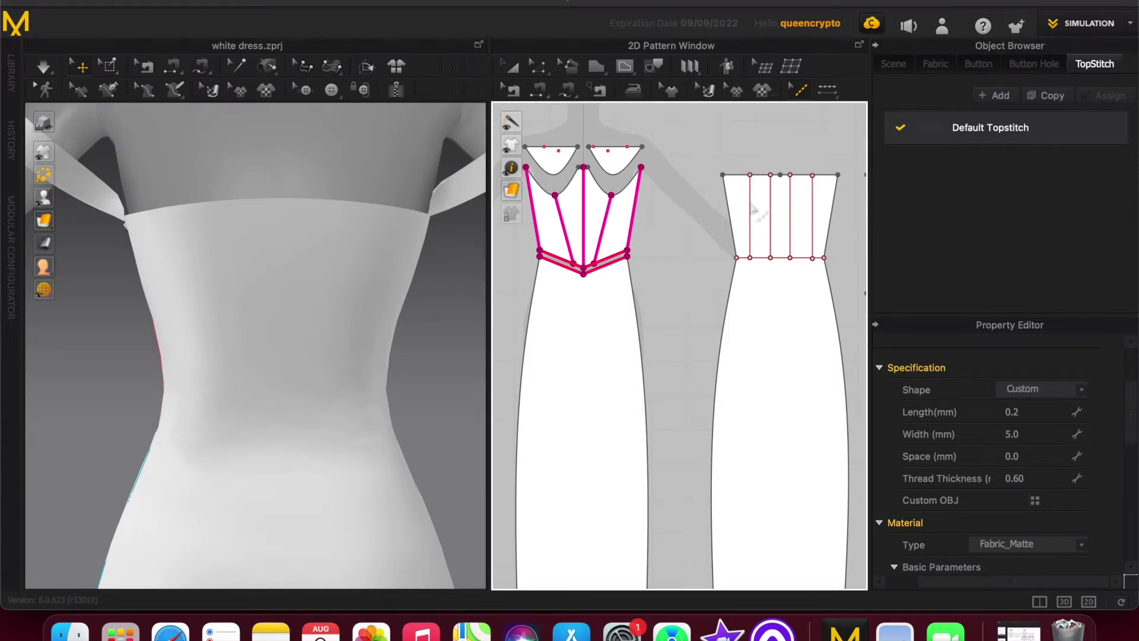
Apply Default Topstitch along the vertical internal lines of the back bodice.
{"action": "left_click", "coordinate": [332, 1]}
{"action": "mouse_move", "coordinate": [456, 2]}
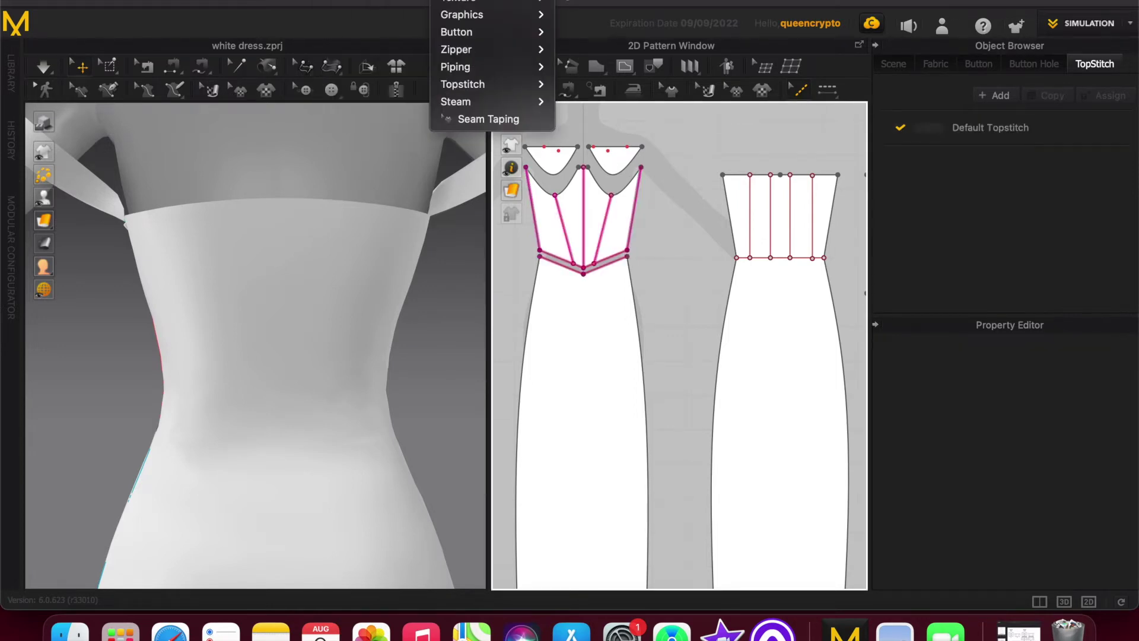
{"action": "mouse_move", "coordinate": [498, 89]}
{"action": "left_click", "coordinate": [617, 102]}
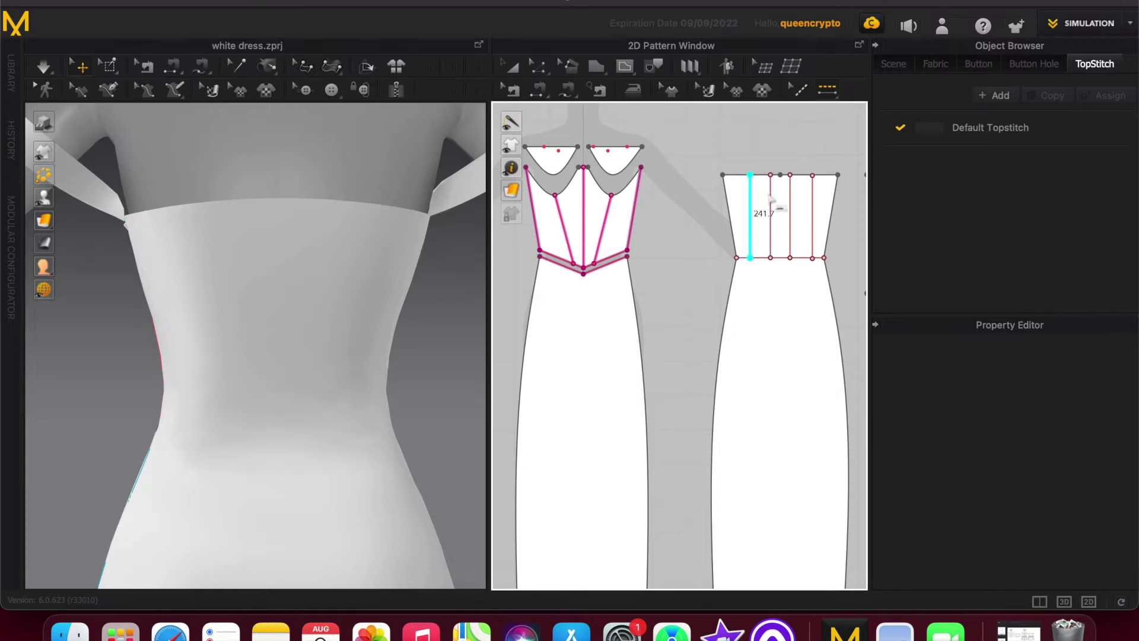
{"action": "left_click", "coordinate": [770, 202]}
{"action": "left_click", "coordinate": [770, 202]}
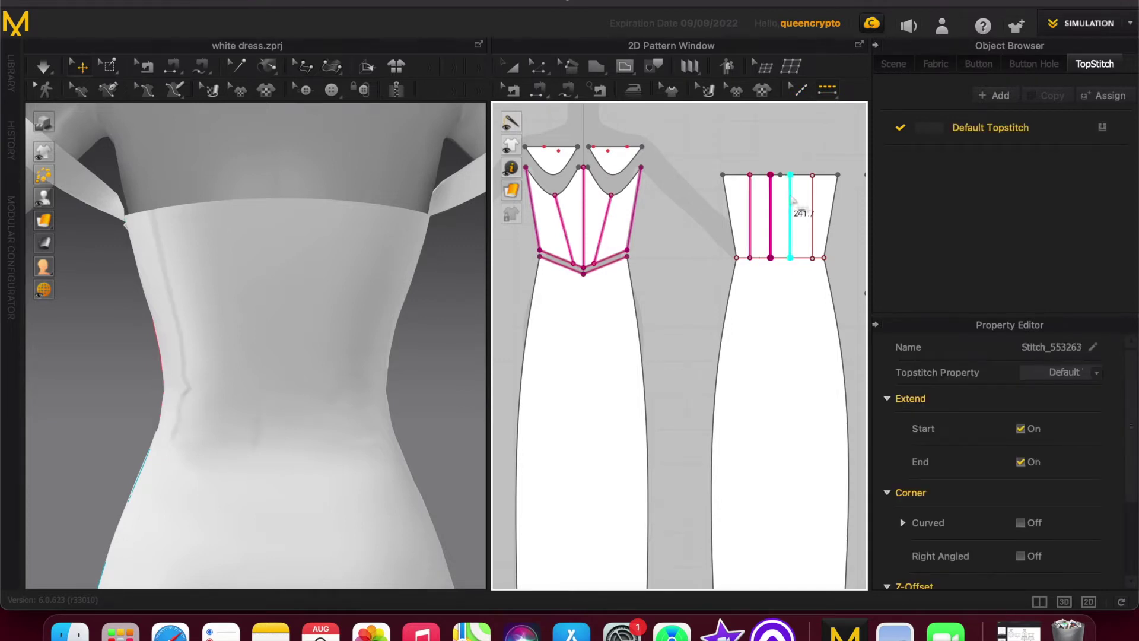
{"action": "left_click", "coordinate": [790, 201]}
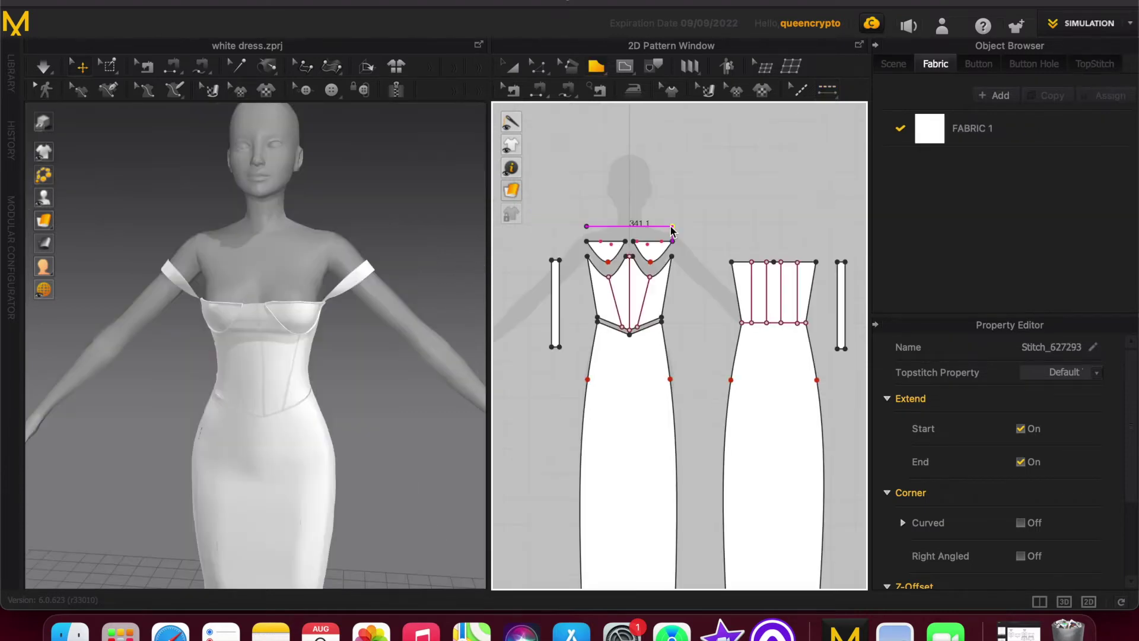
Draw a rectangular band pattern about 341 mm long above the bust cups, spanning the width of both cups.
{"action": "left_click", "coordinate": [672, 226]}
{"action": "left_click", "coordinate": [672, 233]}
{"action": "left_click", "coordinate": [588, 234]}
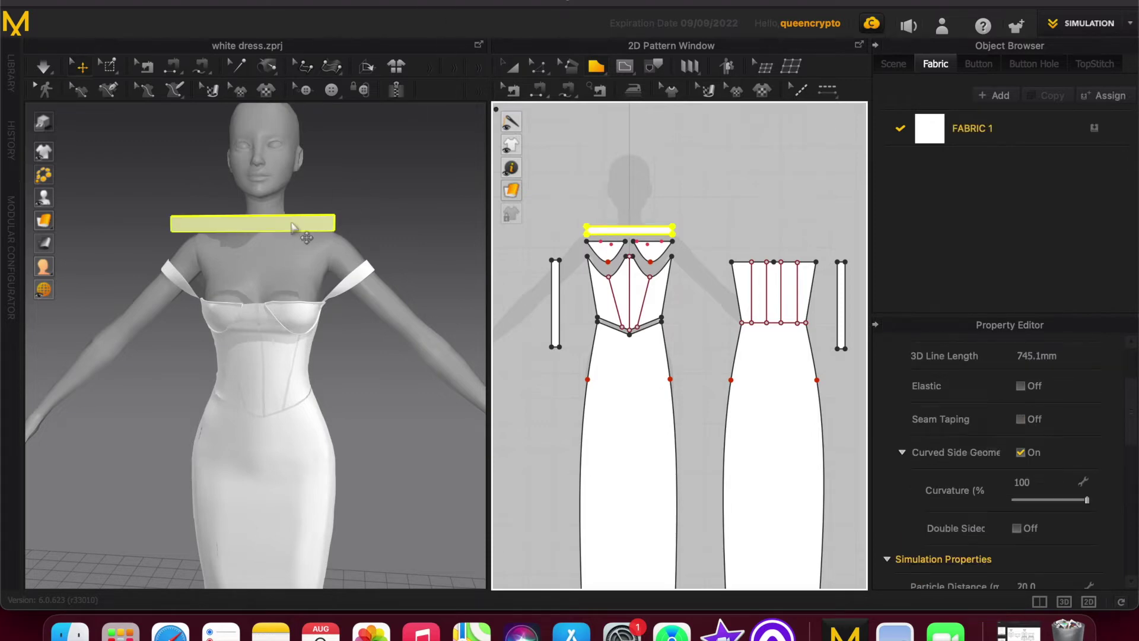
Position the new band close in front of the avatar's bust, level with the dress's top edge.
{"action": "left_click", "coordinate": [292, 225]}
{"action": "left_click_drag", "start_coordinate": [289, 198], "coordinate": [293, 291]}
{"action": "right_click_drag", "start_coordinate": [333, 399], "coordinate": [306, 316]}
{"action": "left_click_drag", "start_coordinate": [307, 315], "coordinate": [340, 313]}
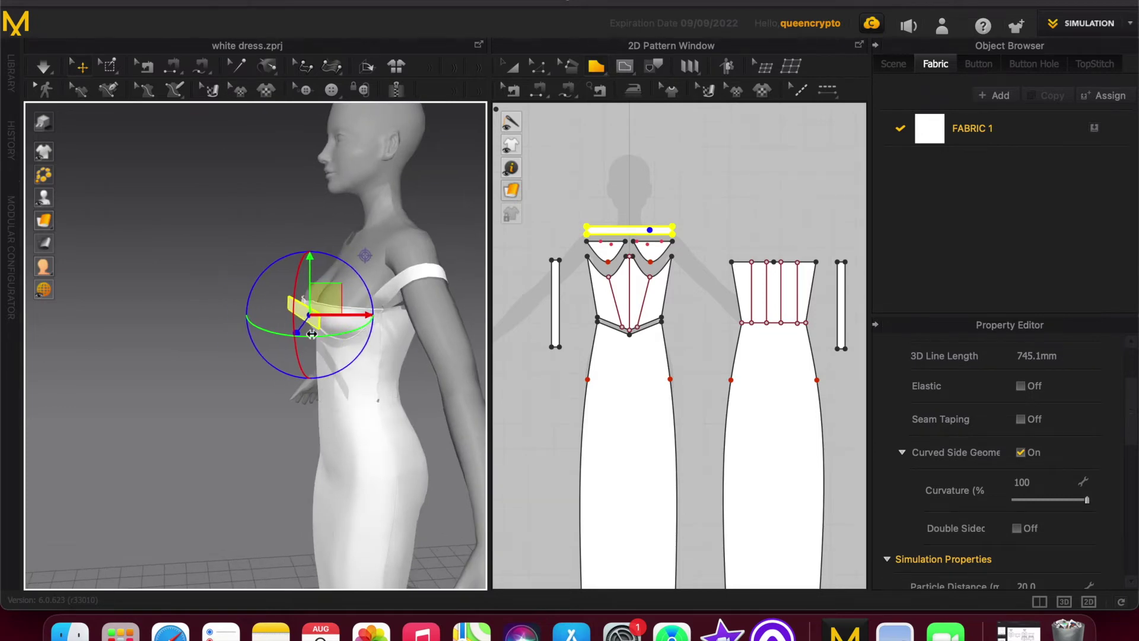
{"action": "mouse_move", "coordinate": [267, 394]}
{"action": "right_mouse_down"}
{"action": "mouse_move", "coordinate": [186, 415]}
{"action": "mouse_move", "coordinate": [248, 382]}
{"action": "right_mouse_up"}
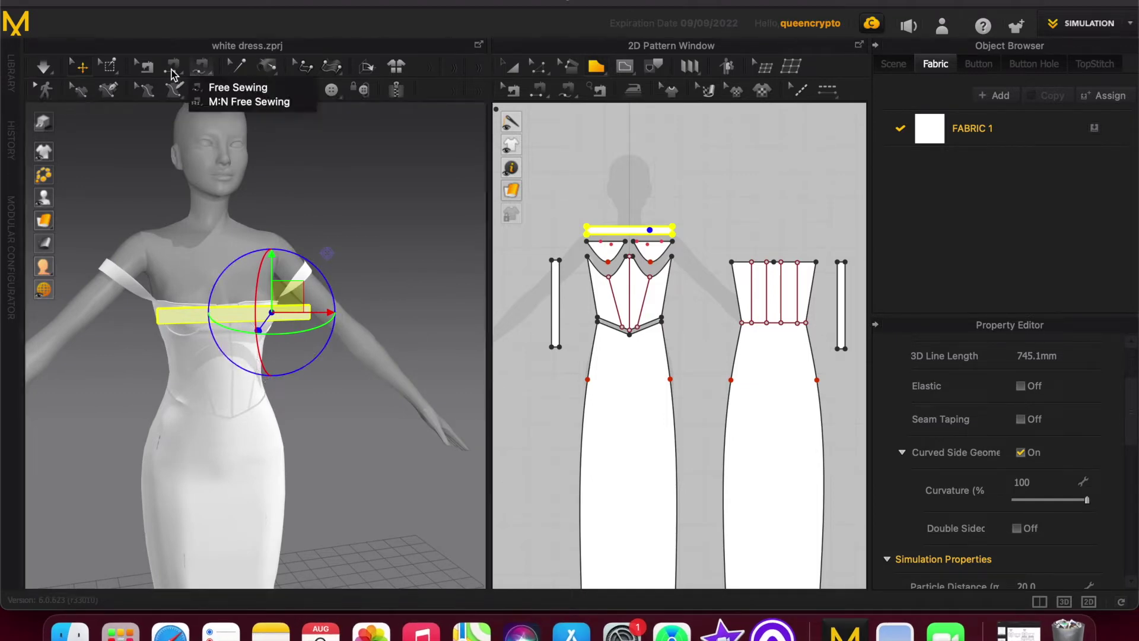
Sew the band's upper edge to the top edges of both bust cups as one combined seam.
{"action": "scroll", "coordinate": [620, 217], "scroll_direction": "up", "scroll_amount": 5}
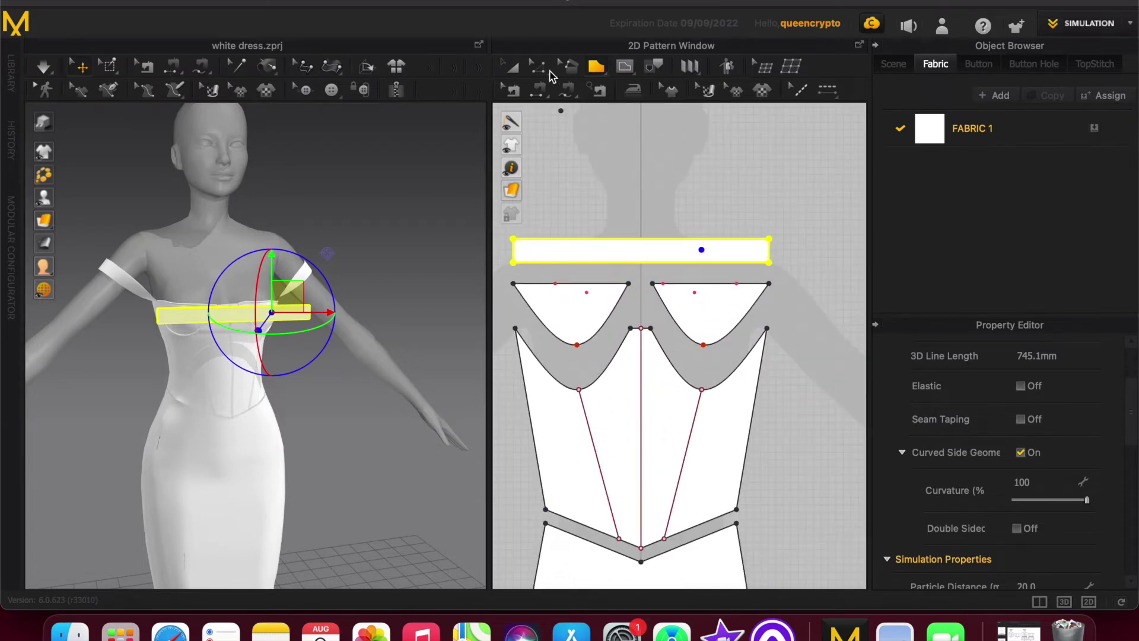
{"action": "left_click", "coordinate": [623, 64]}
{"action": "left_click", "coordinate": [761, 239]}
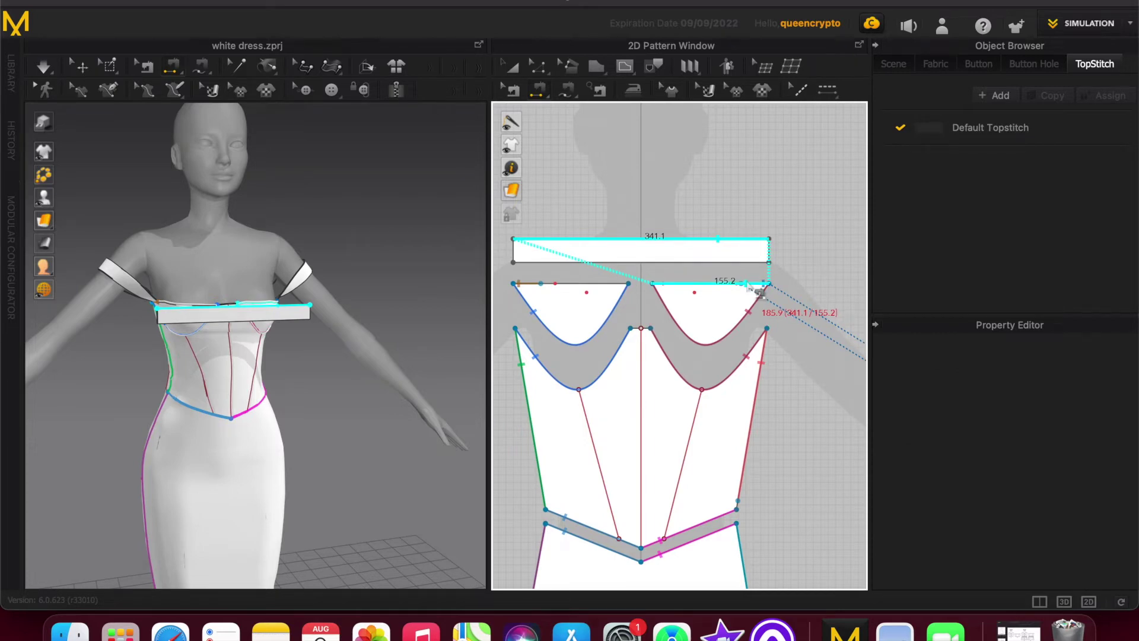
{"action": "left_click", "coordinate": [749, 285]}
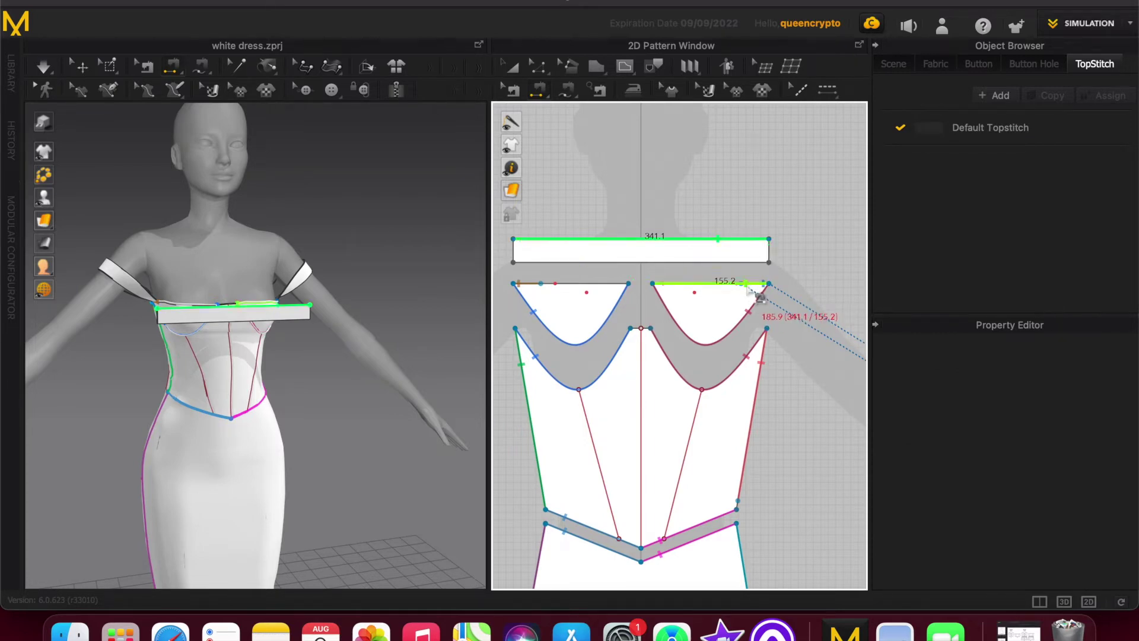
{"action": "left_click", "coordinate": [616, 285]}
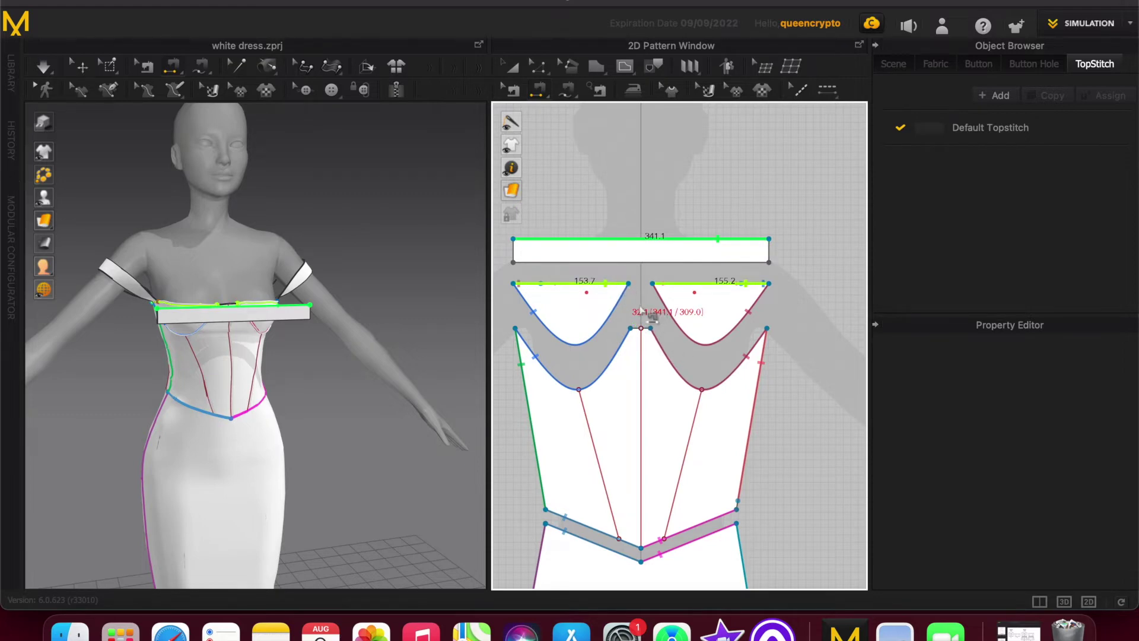
{"action": "key", "text": "Return"}
Simulate the garment to pull the sewn band onto the top of the bust cups.
{"action": "right_click_drag", "start_coordinate": [91, 447], "coordinate": [184, 398]}
{"action": "key", "text": "space"}
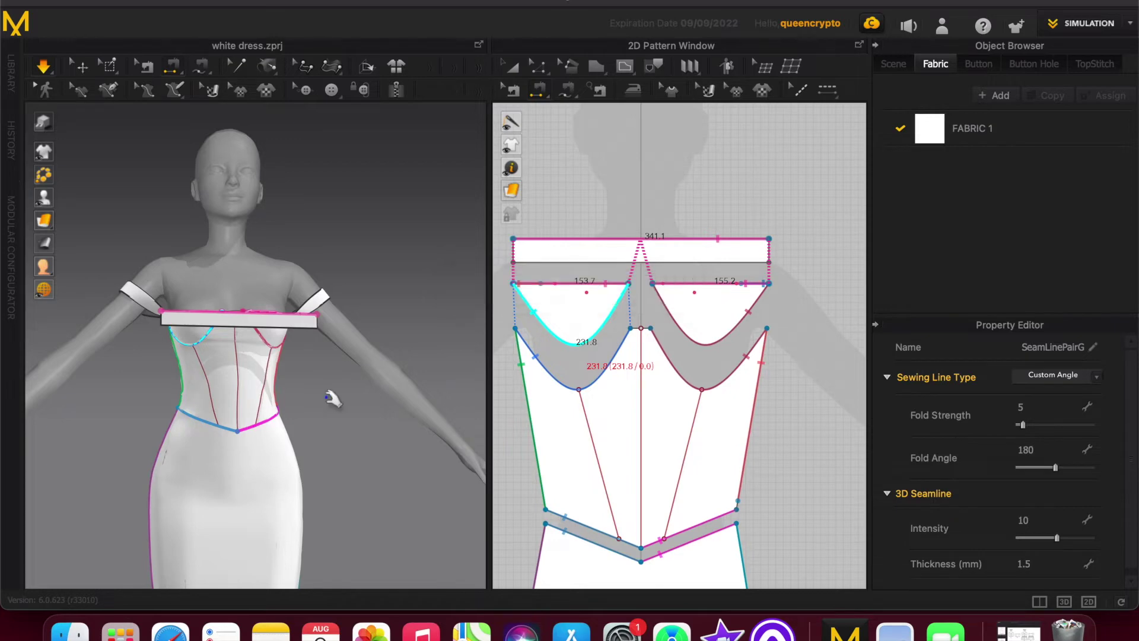
{"action": "mouse_move", "coordinate": [328, 408]}
{"action": "right_mouse_down"}
{"action": "mouse_move", "coordinate": [318, 409]}
{"action": "mouse_move", "coordinate": [323, 396]}
{"action": "right_mouse_up"}
Delete the existing piping that runs around the top edges and curves of both bust cups.
{"action": "left_click", "coordinate": [501, 1]}
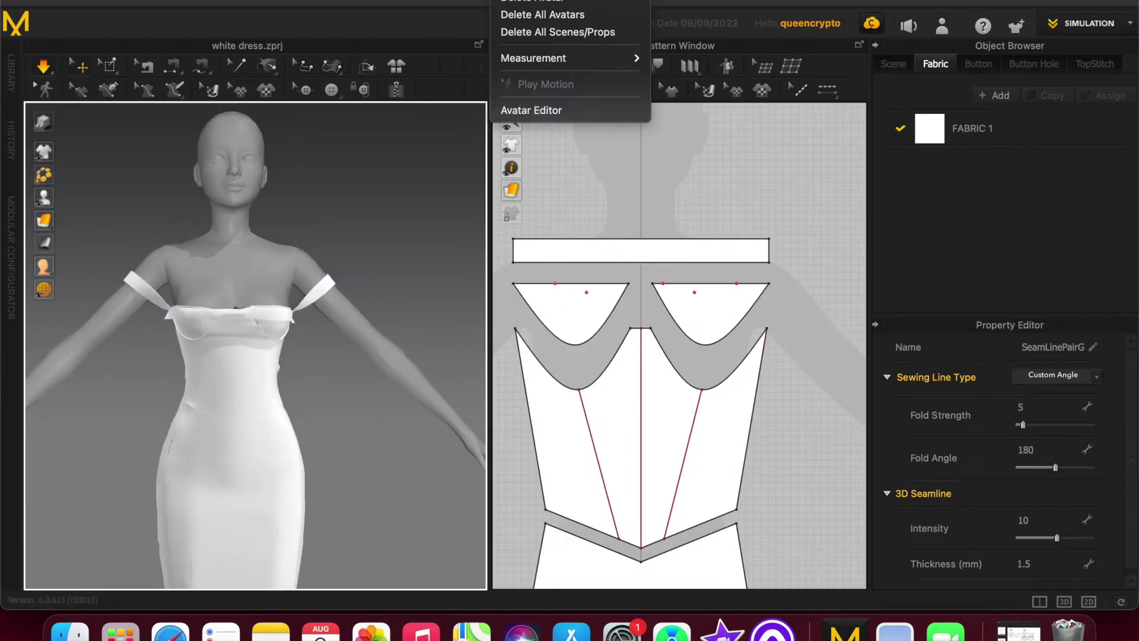
{"action": "mouse_move", "coordinate": [493, 85]}
{"action": "left_click", "coordinate": [611, 84]}
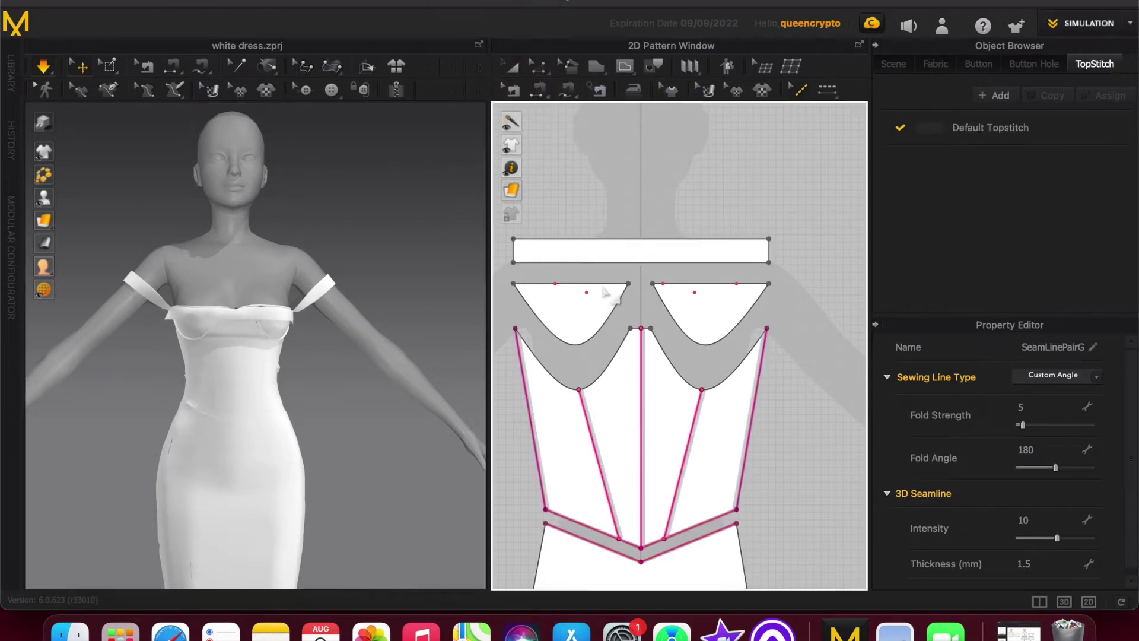
{"action": "left_click", "coordinate": [502, 2]}
{"action": "mouse_move", "coordinate": [525, 67]}
{"action": "left_click", "coordinate": [605, 66]}
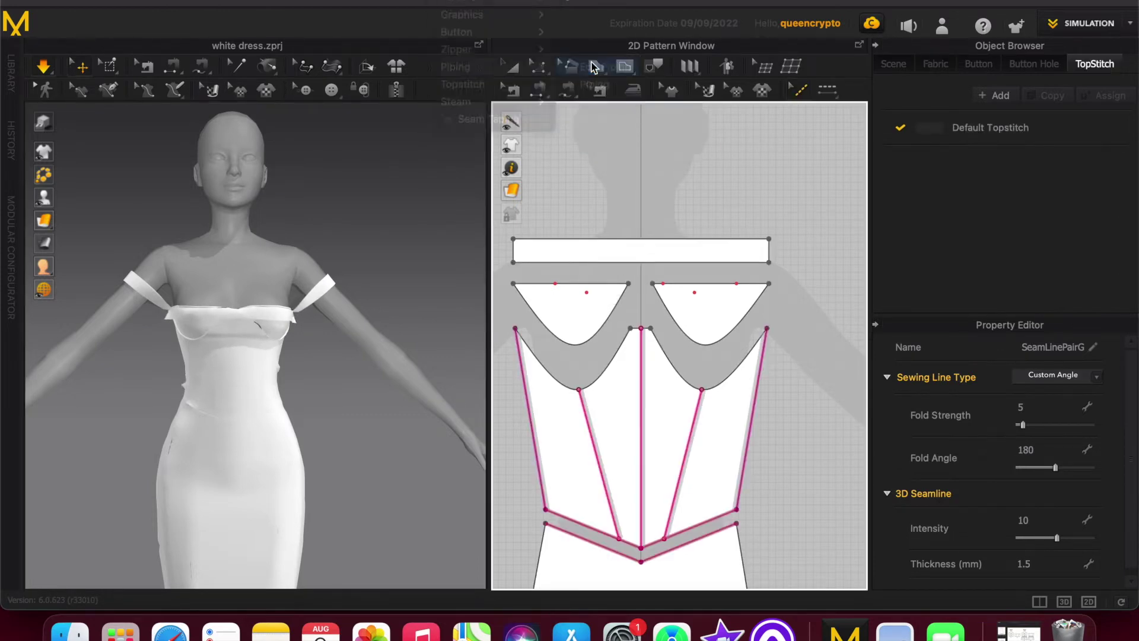
{"action": "left_click", "coordinate": [627, 369]}
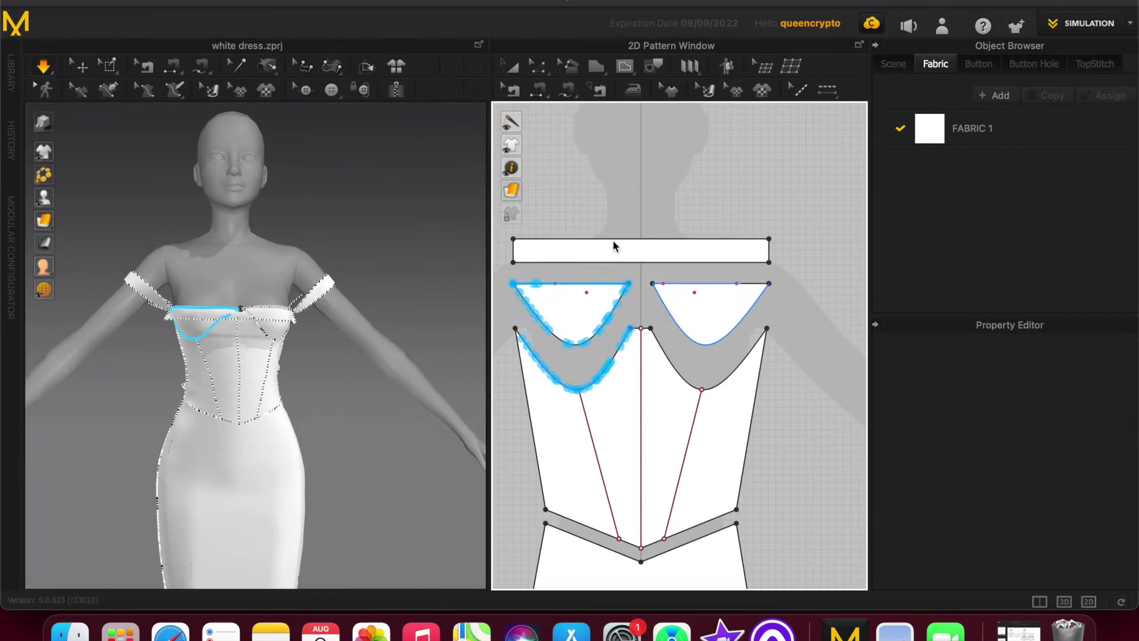
{"action": "left_click", "coordinate": [541, 285]}
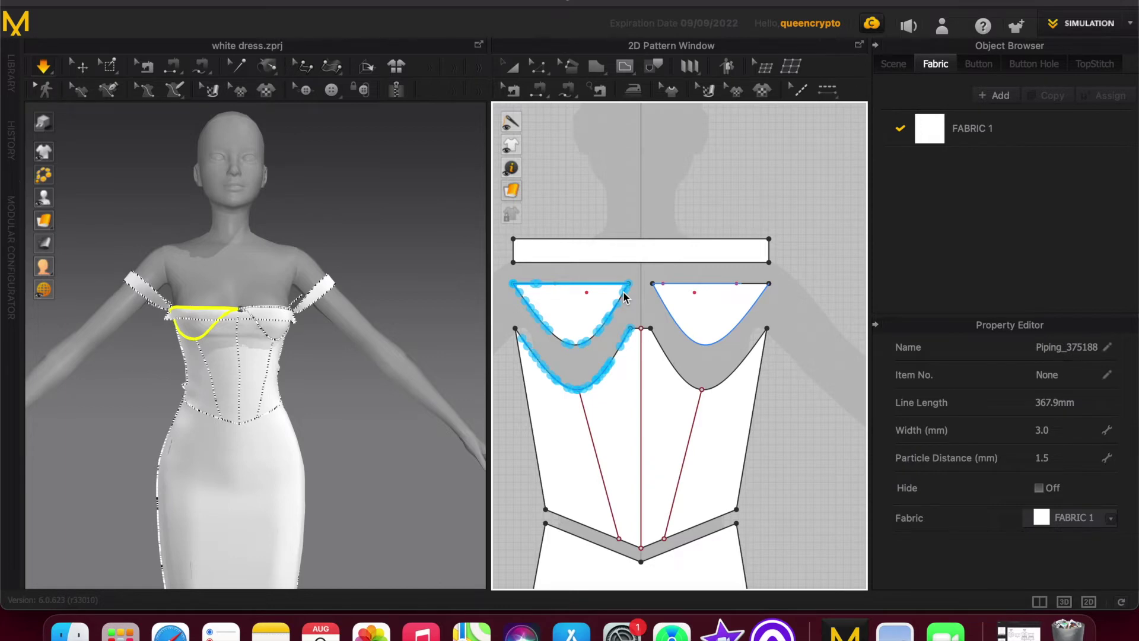
{"action": "key", "text": "Delete"}
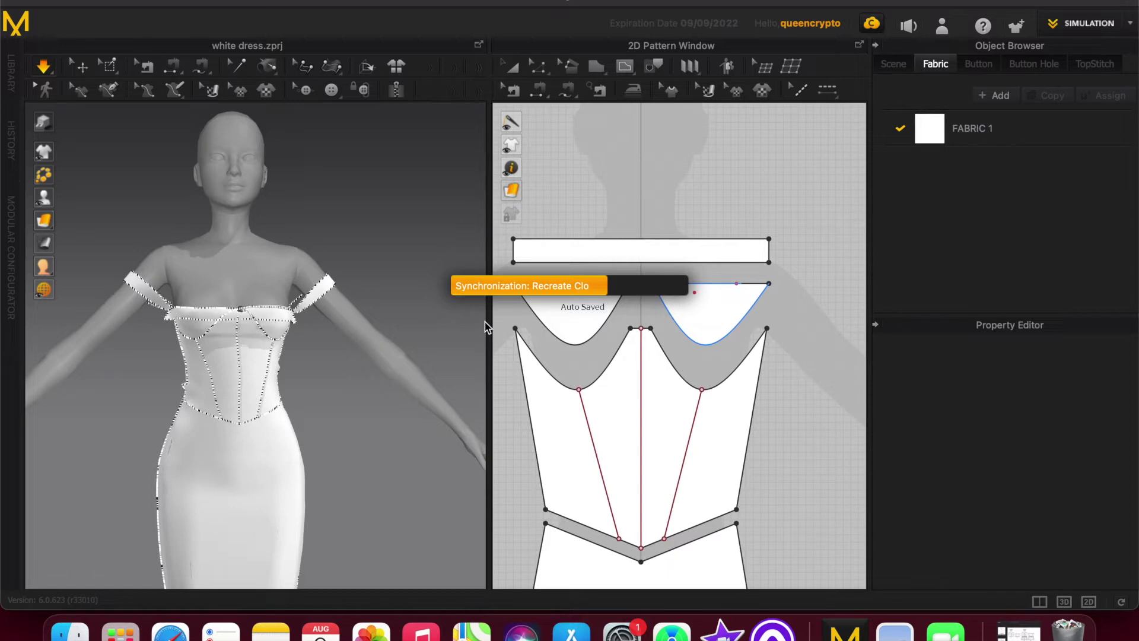
{"action": "left_click", "coordinate": [675, 321]}
{"action": "key", "text": "Delete"}
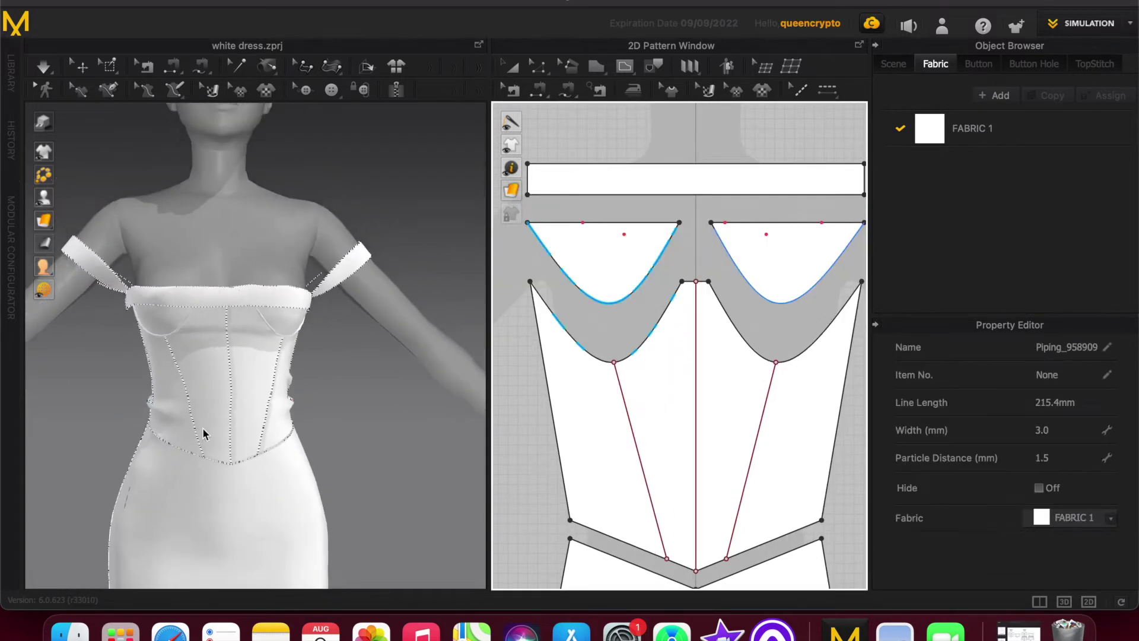
Simulate the dress to settle the top band and bust cups without the removed piping.
{"action": "right_click_drag", "start_coordinate": [150, 422], "coordinate": [243, 414]}
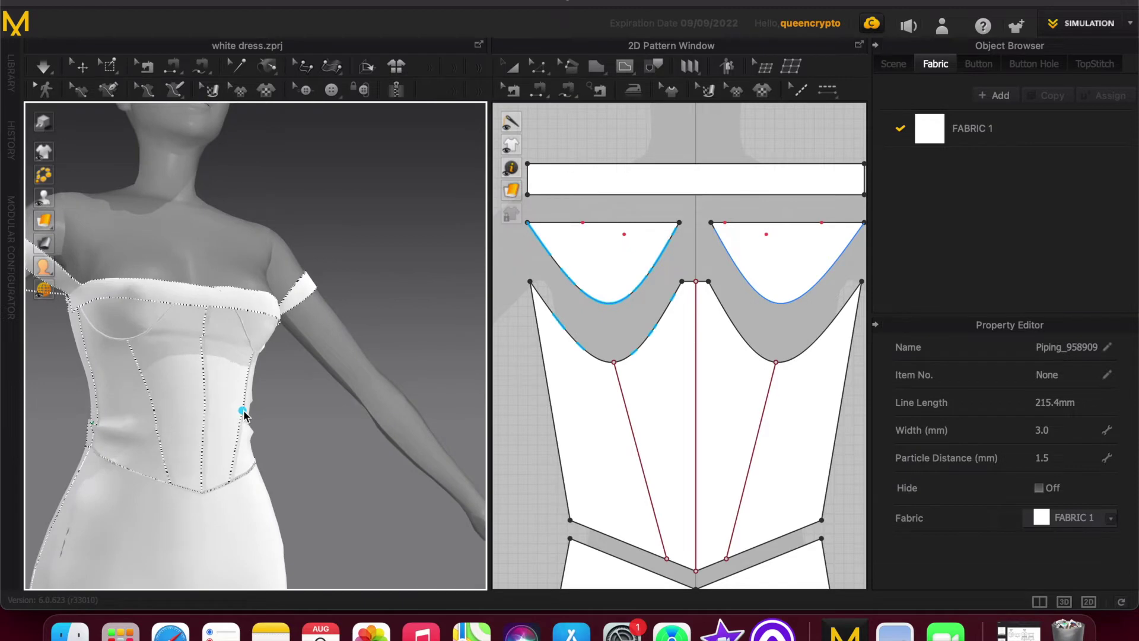
{"action": "key", "text": "space"}
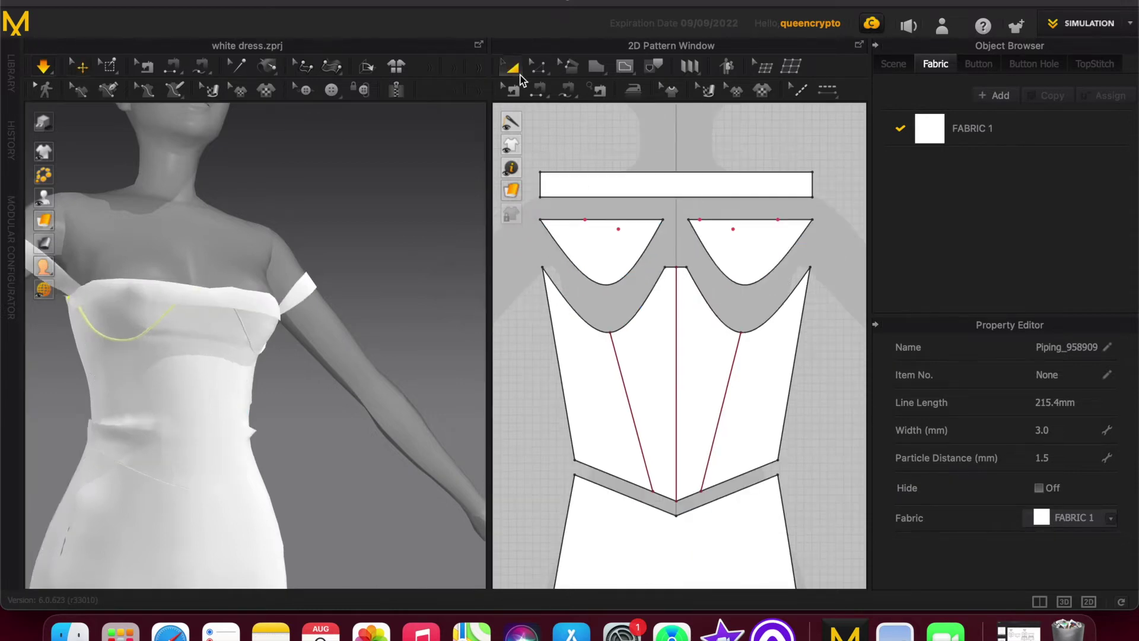
{"action": "right_click_drag", "start_coordinate": [394, 356], "coordinate": [297, 407]}
{"action": "right_click_drag", "start_coordinate": [373, 400], "coordinate": [376, 437]}
{"action": "left_click", "coordinate": [43, 66]}
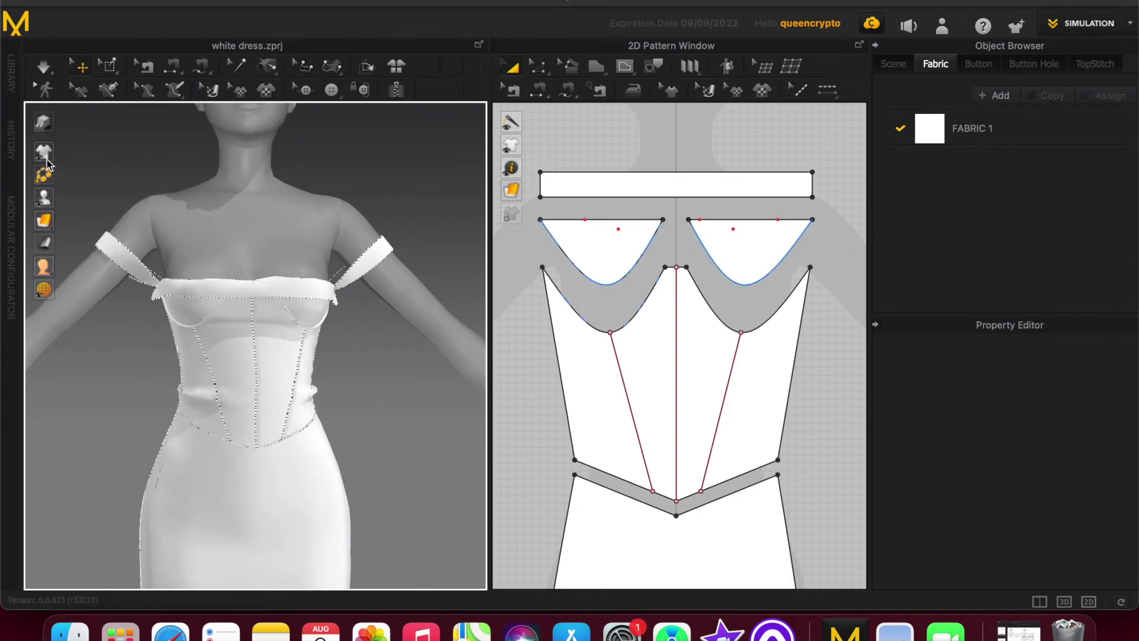
Simulate the dress while pulling the skirt down at the waist side and smoothing the fabric around the back.
{"action": "left_click", "coordinate": [510, 71]}
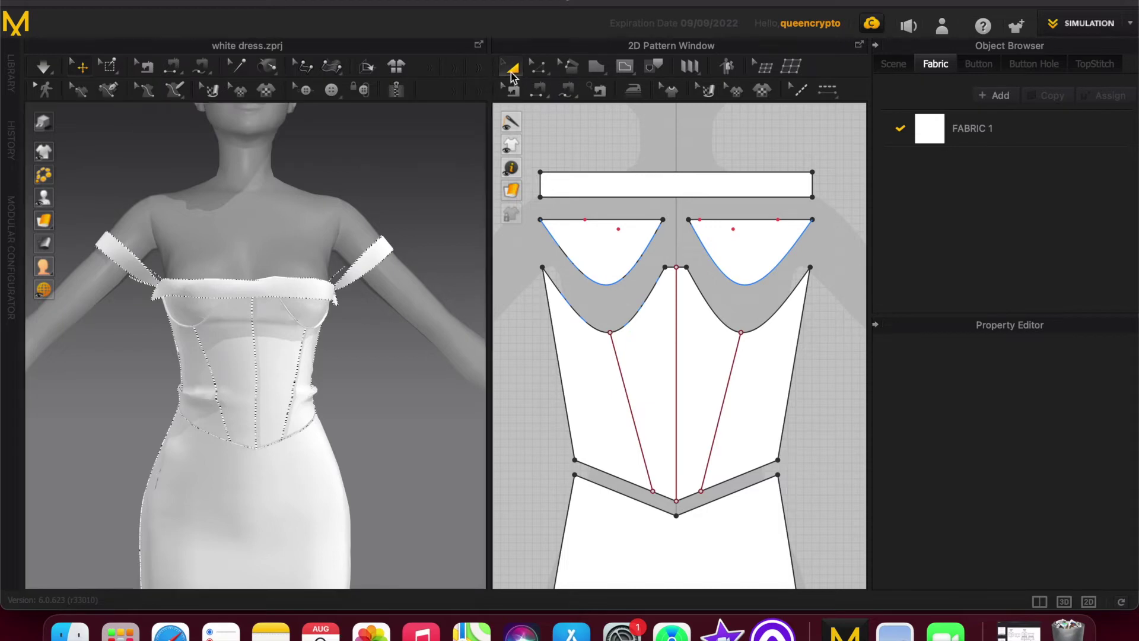
{"action": "left_click", "coordinate": [565, 146]}
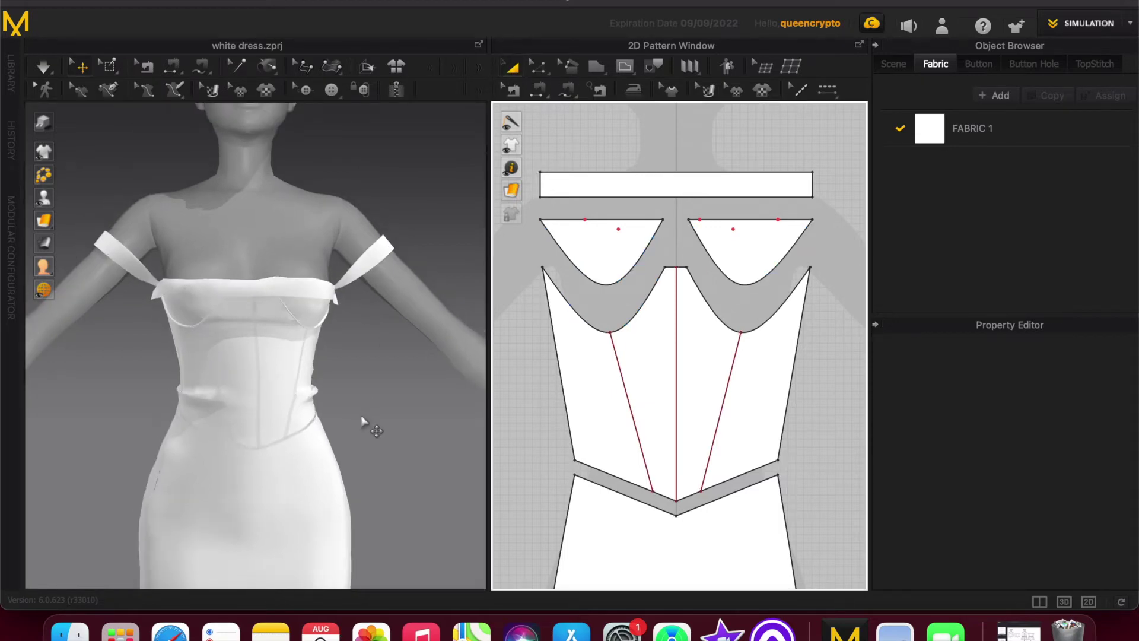
{"action": "scroll", "coordinate": [302, 464], "scroll_direction": "down", "scroll_amount": 1}
{"action": "left_click", "coordinate": [184, 437]}
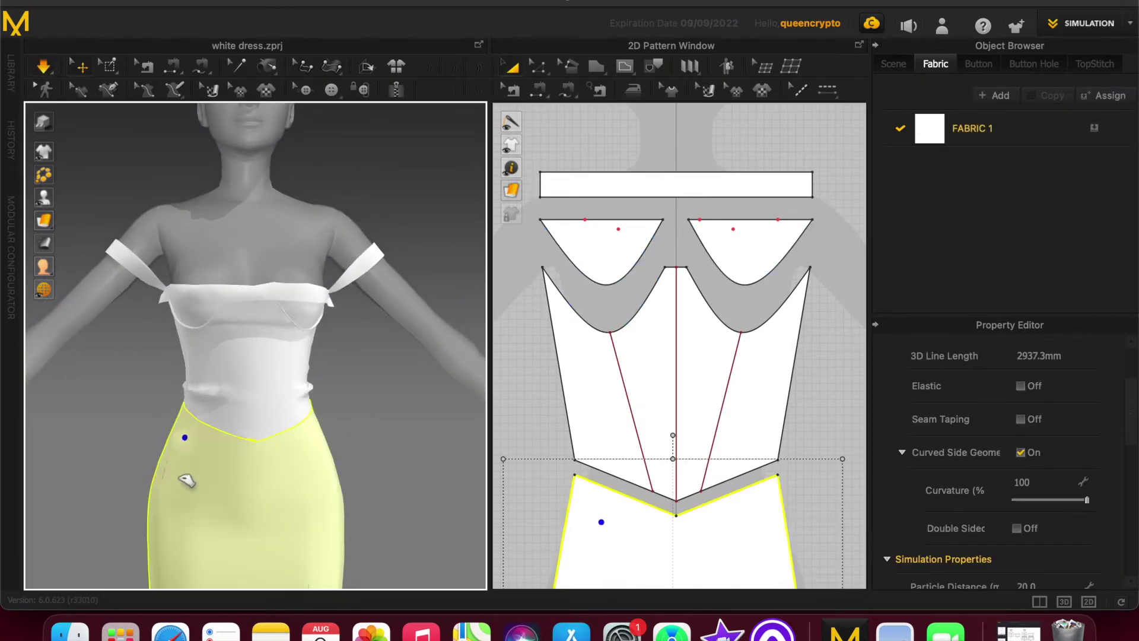
{"action": "left_click_drag", "start_coordinate": [181, 416], "coordinate": [169, 458]}
{"action": "scroll", "coordinate": [308, 424], "scroll_direction": "down", "scroll_amount": 1}
{"action": "right_click_drag", "start_coordinate": [157, 410], "coordinate": [273, 401]}
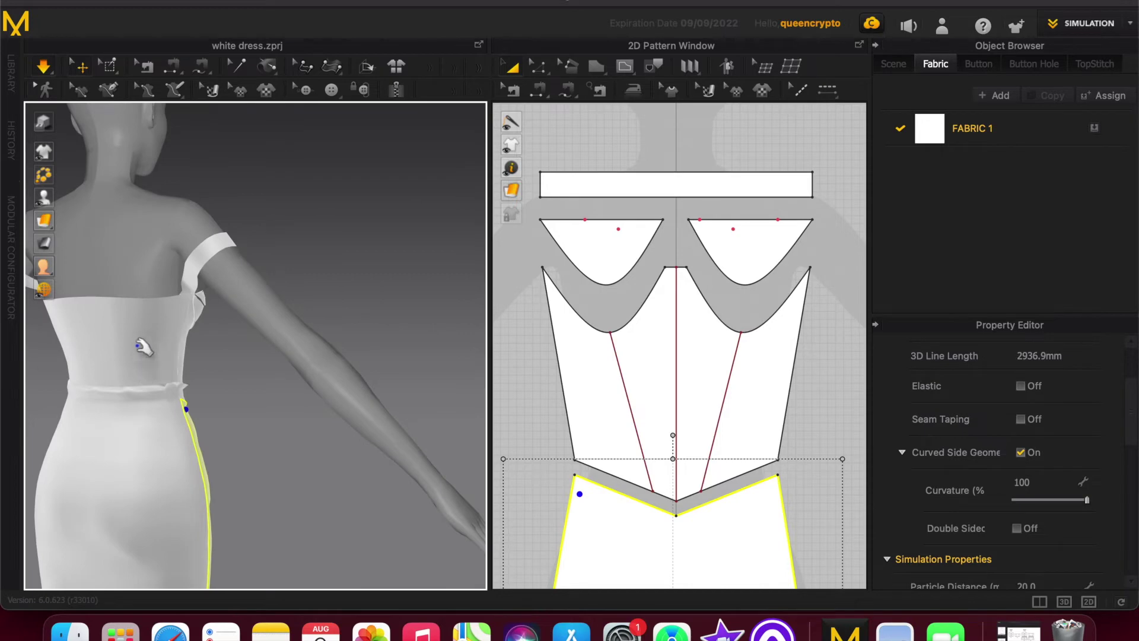
{"action": "left_click", "coordinate": [146, 316]}
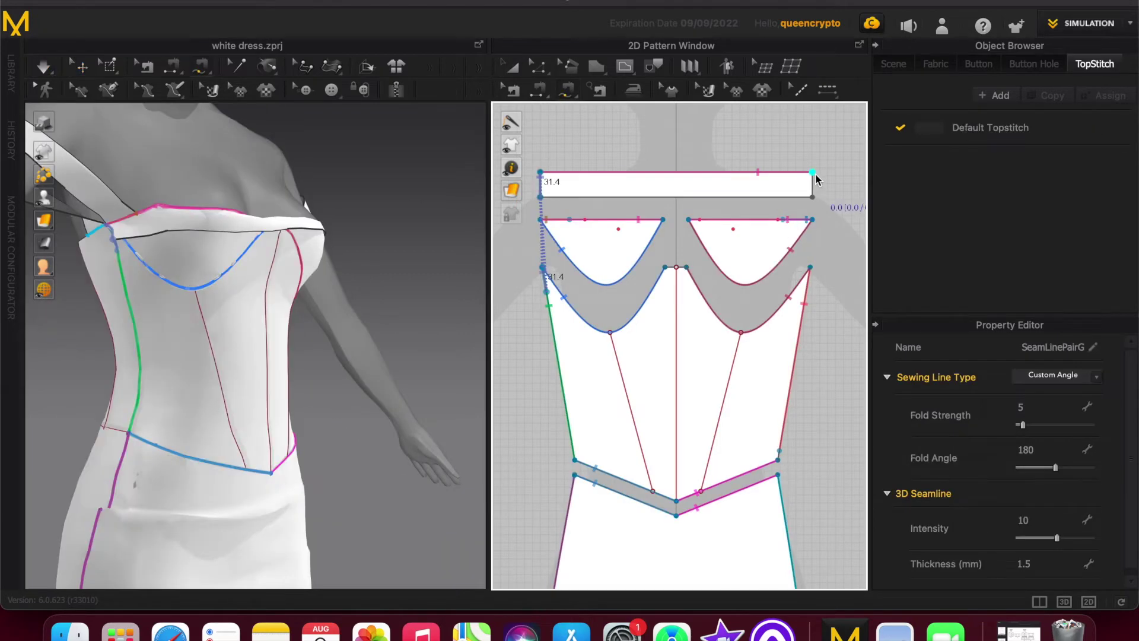
Sew the top band's right short end to the upper 31.4 mm of the front bodice's right side edge.
{"action": "left_click", "coordinate": [812, 184]}
{"action": "left_click", "coordinate": [810, 268]}
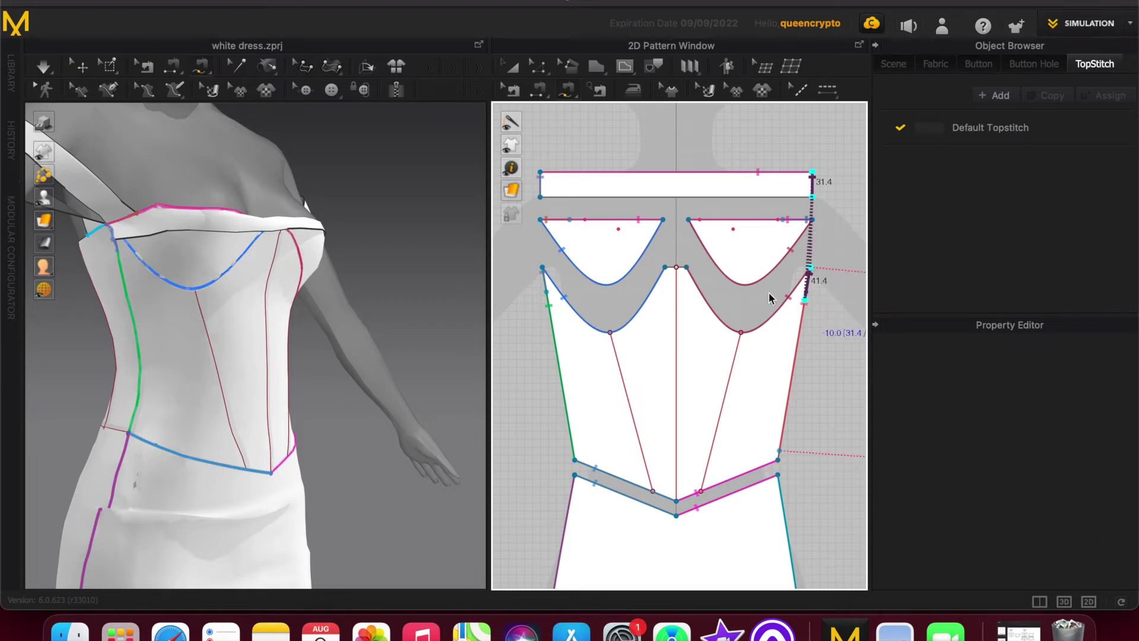
{"action": "left_click", "coordinate": [603, 249]}
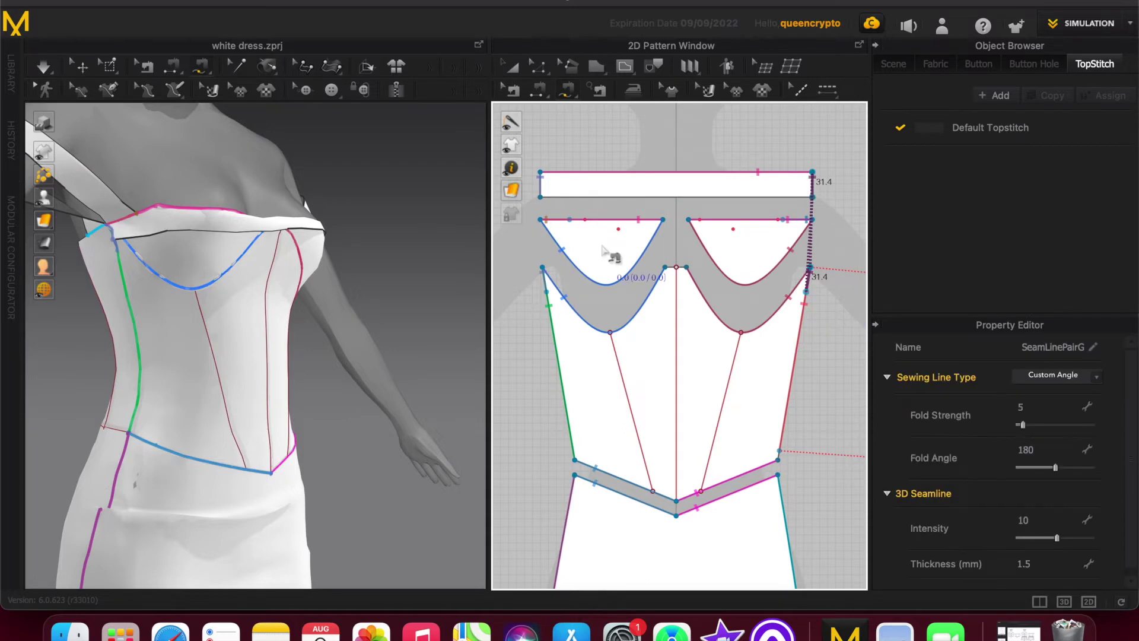
Simulate the garment to close the newly sewn band ends and smooth the bodice and waist.
{"action": "key", "text": "space"}
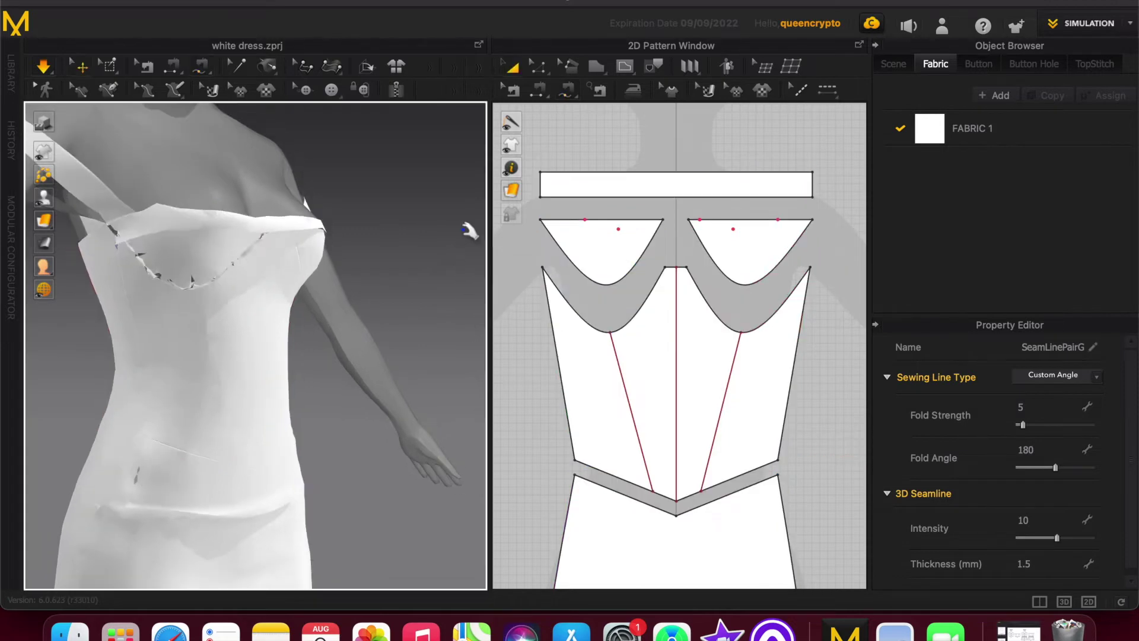
{"action": "right_click_drag", "start_coordinate": [418, 258], "coordinate": [461, 258]}
{"action": "key", "text": "semicolon"}
{"action": "key", "text": "q"}
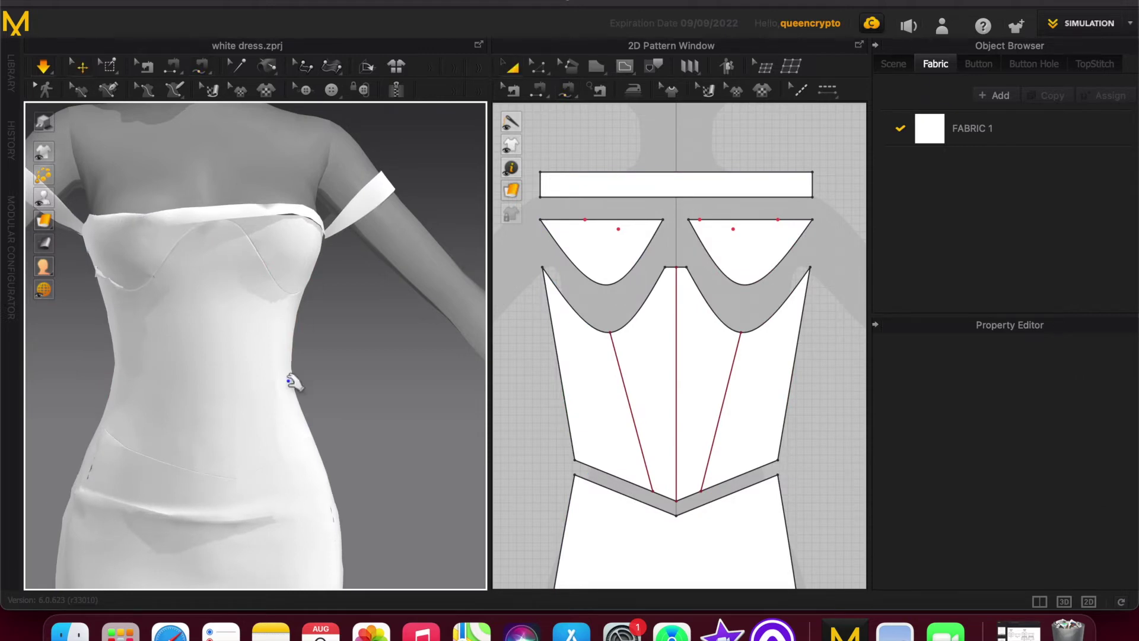
{"action": "key", "text": "semicolon"}
{"action": "scroll", "coordinate": [216, 399], "scroll_direction": "up", "scroll_amount": 1}
{"action": "scroll", "coordinate": [216, 400], "scroll_direction": "up", "scroll_amount": 2}
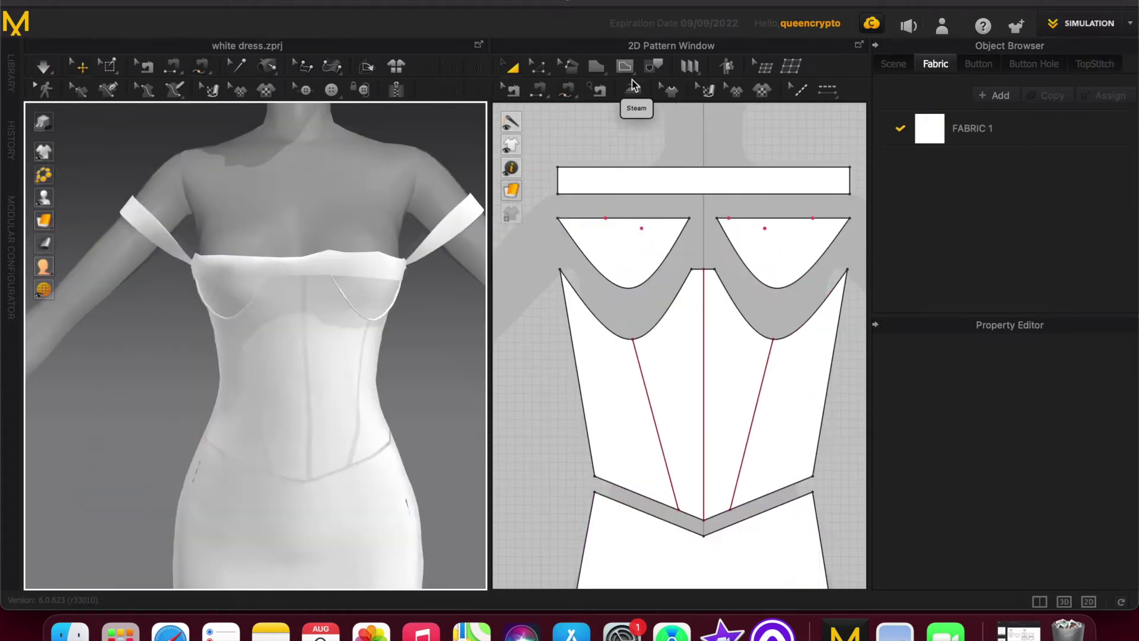
Open the topstitch styles and bring the topstitched lines of the front and back bodice pieces into view for editing.
{"action": "scroll", "coordinate": [315, 348], "scroll_direction": "down", "scroll_amount": 4}
{"action": "left_click", "coordinate": [1087, 65]}
{"action": "scroll", "coordinate": [627, 325], "scroll_direction": "down", "scroll_amount": 5}
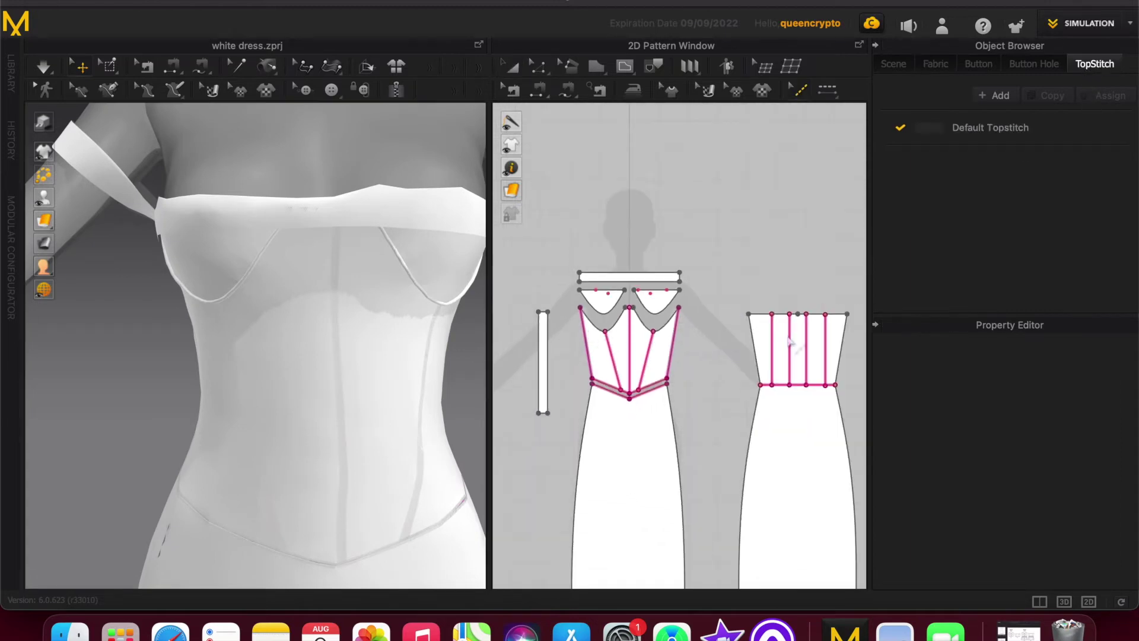
Set the thread thickness of the Default Topstitch to 0.70 mm.
{"action": "left_click", "coordinate": [999, 129]}
{"action": "scroll", "coordinate": [1134, 418], "scroll_direction": "up", "scroll_amount": 2}
{"action": "left_click_drag", "start_coordinate": [1134, 418], "coordinate": [1132, 455]}
{"action": "left_click", "coordinate": [1045, 398]}
{"action": "type", "text": "0.7"}
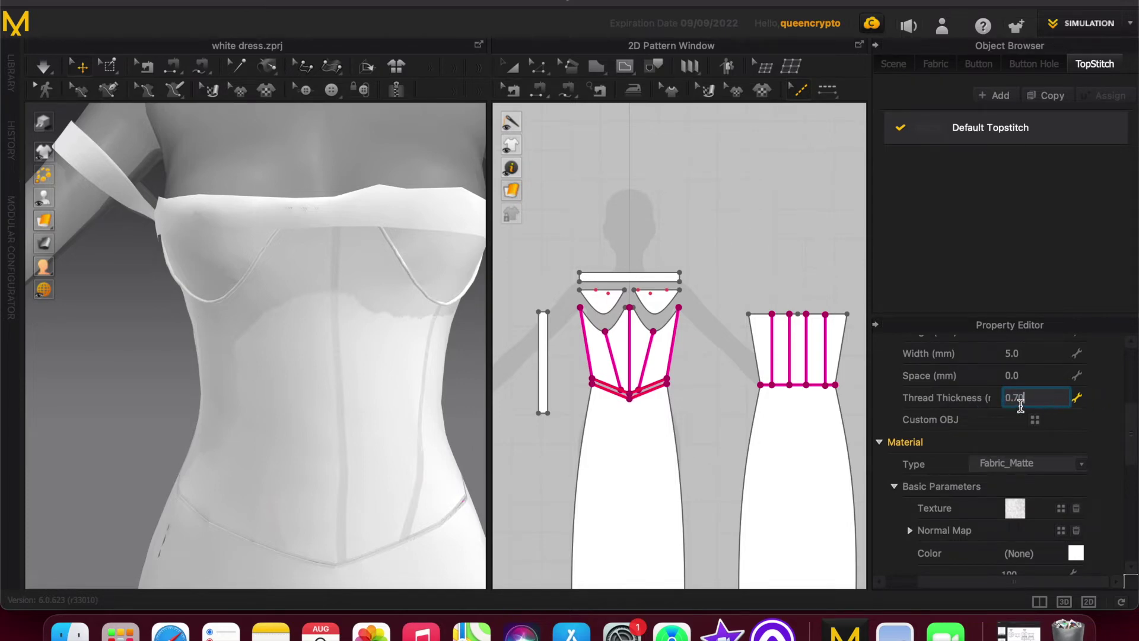
{"action": "key", "text": "Return"}
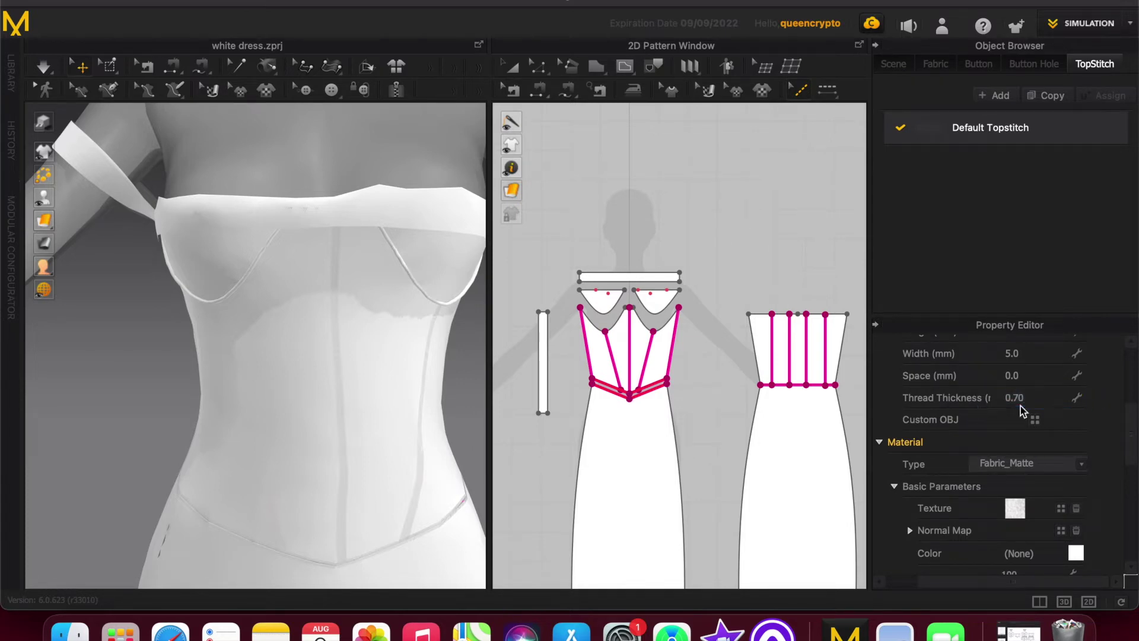
{"action": "scroll", "coordinate": [1041, 493], "scroll_direction": "down", "scroll_amount": 5}
{"action": "scroll", "coordinate": [1039, 487], "scroll_direction": "up", "scroll_amount": 8}
{"action": "mouse_move", "coordinate": [1130, 413]}
{"action": "left_mouse_down"}
{"action": "mouse_move", "coordinate": [1130, 537]}
{"action": "mouse_move", "coordinate": [1125, 379]}
{"action": "mouse_move", "coordinate": [1128, 430]}
{"action": "left_mouse_up"}
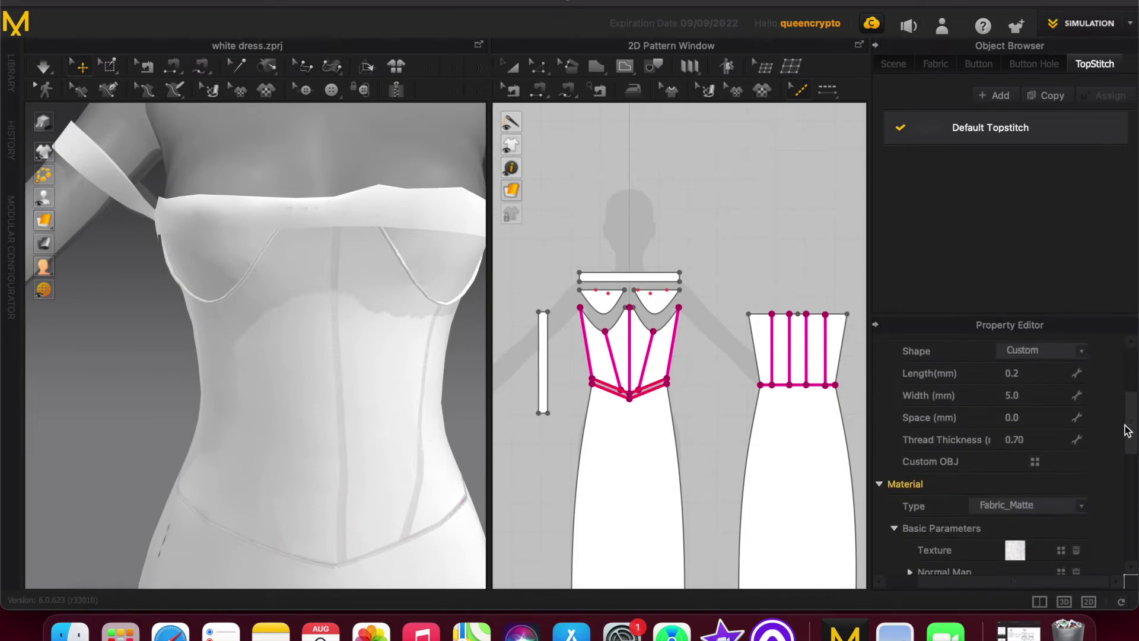
{"action": "left_click", "coordinate": [1040, 417]}
{"action": "scroll", "coordinate": [1083, 451], "scroll_direction": "down", "scroll_amount": 3}
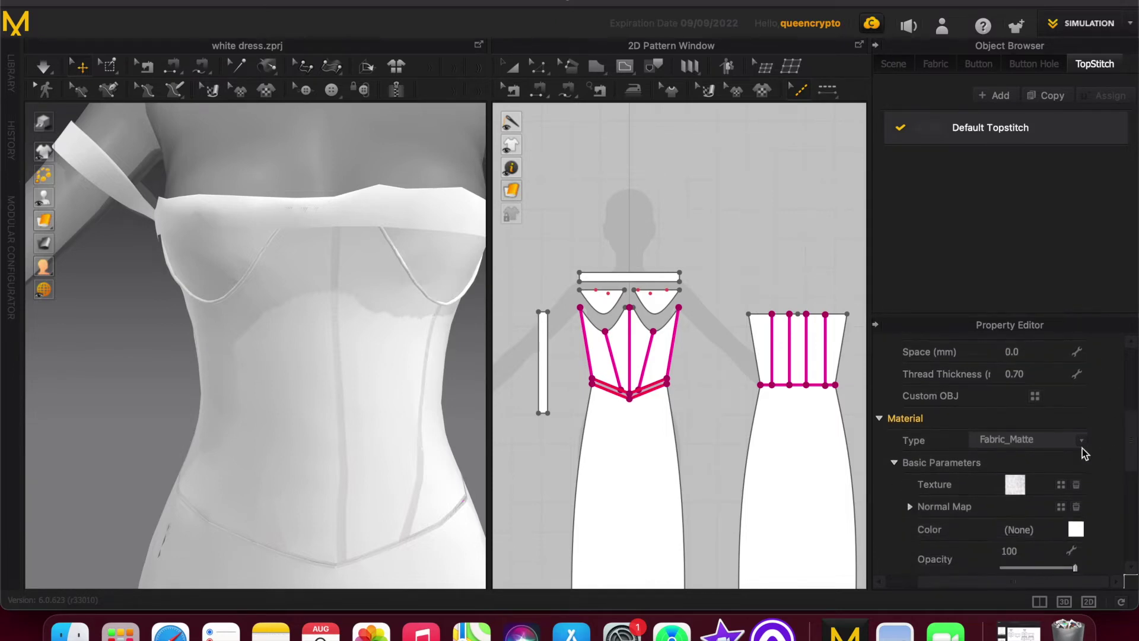
{"action": "left_click", "coordinate": [1080, 445]}
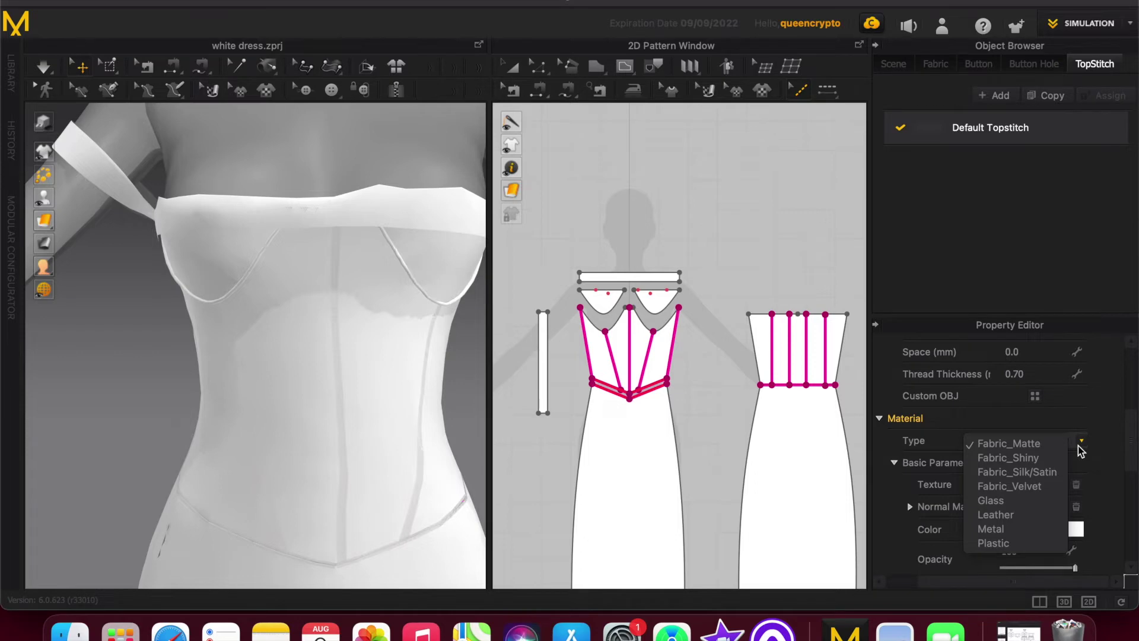
{"action": "left_click", "coordinate": [1100, 499]}
Change the Default Topstitch color to the light gray D1D1D1 (Gray 1) from the default palette.
{"action": "left_click", "coordinate": [1075, 530]}
{"action": "left_click_drag", "start_coordinate": [607, 39], "coordinate": [833, 64]}
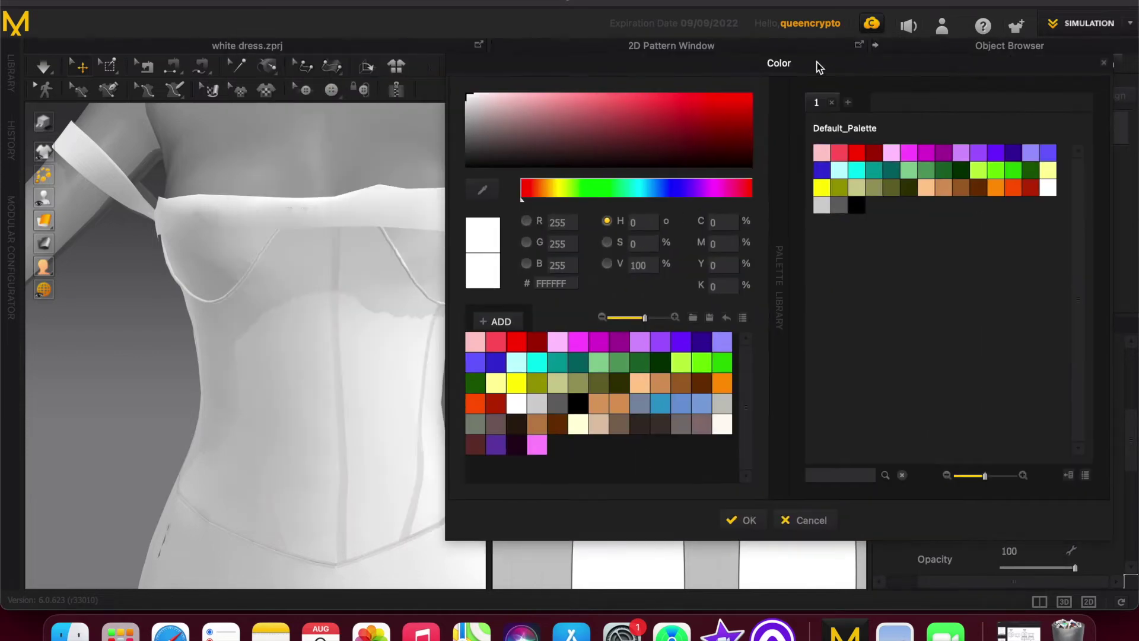
{"action": "left_click", "coordinate": [496, 426]}
{"action": "left_click", "coordinate": [475, 425]}
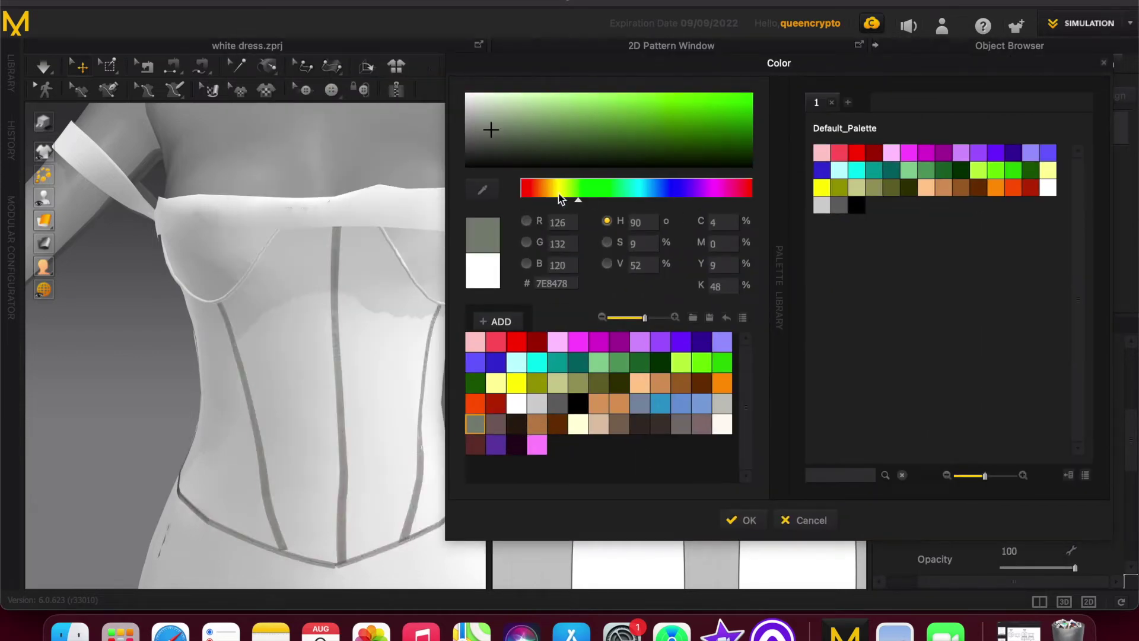
{"action": "left_click", "coordinate": [718, 407]}
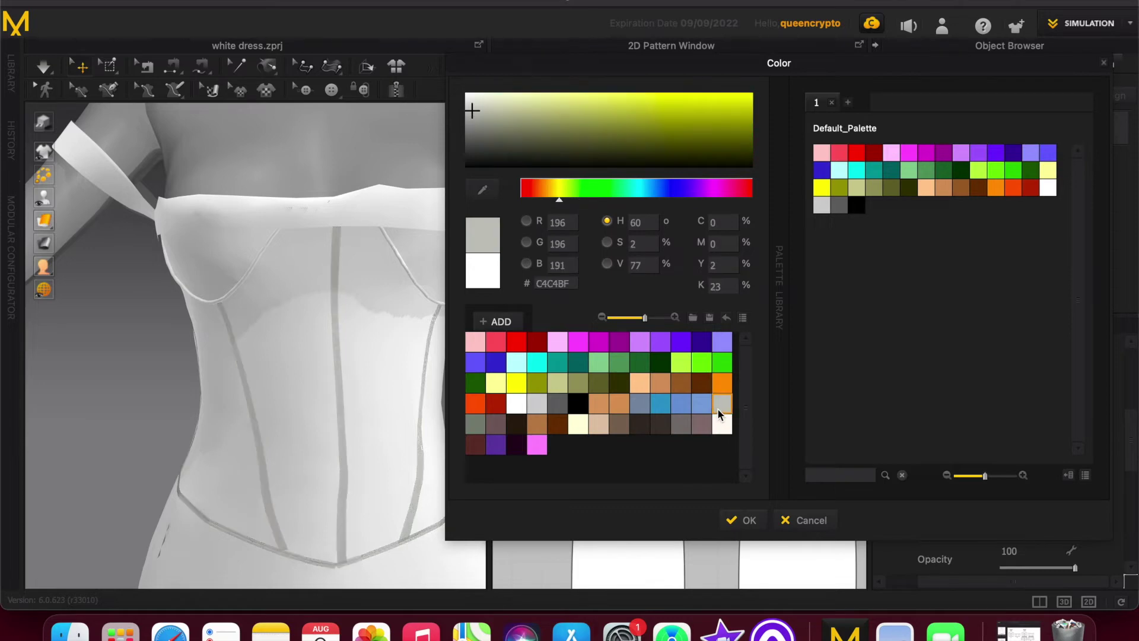
{"action": "left_click", "coordinate": [821, 205]}
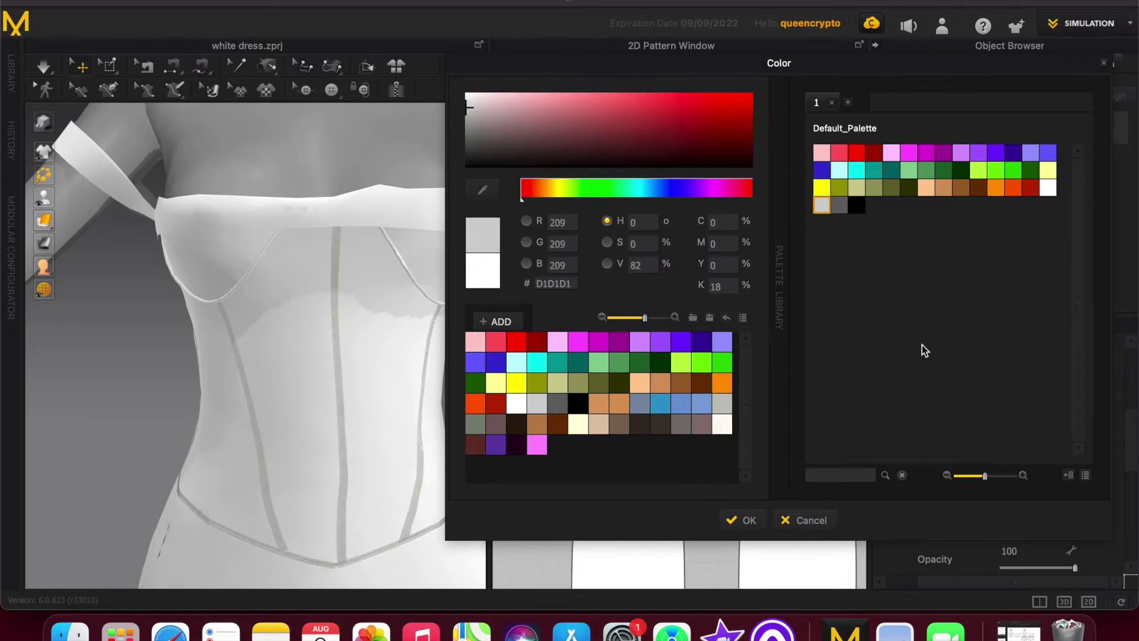
{"action": "left_click", "coordinate": [749, 521]}
{"action": "scroll", "coordinate": [451, 326], "scroll_direction": "down", "scroll_amount": 3}
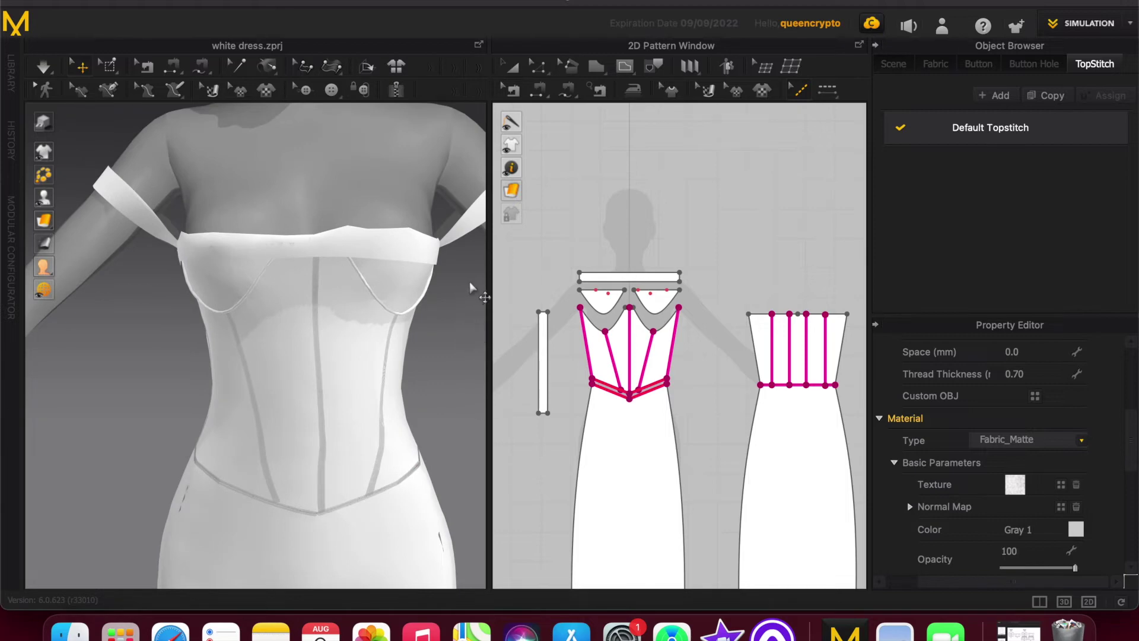
{"action": "scroll", "coordinate": [451, 326], "scroll_direction": "down", "scroll_amount": 3}
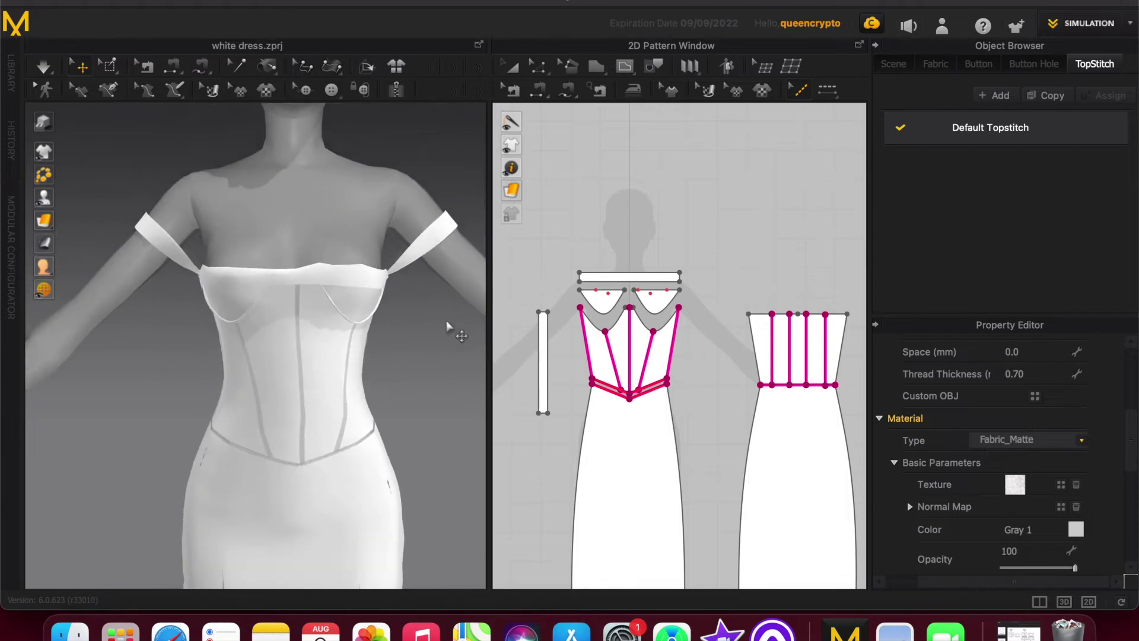
Select both bust cup patterns and check which fabric they are assigned to.
{"action": "scroll", "coordinate": [629, 314], "scroll_direction": "up", "scroll_amount": 5}
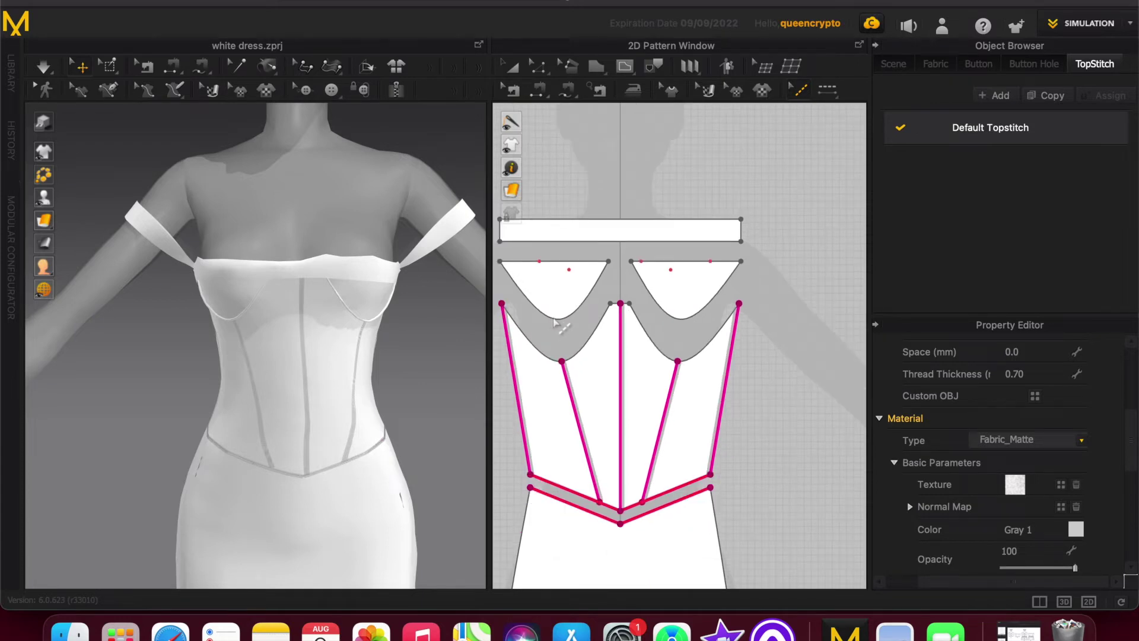
{"action": "left_click", "coordinate": [934, 63]}
{"action": "left_click", "coordinate": [568, 285]}
{"action": "left_click", "coordinate": [712, 286], "text": "shift"}
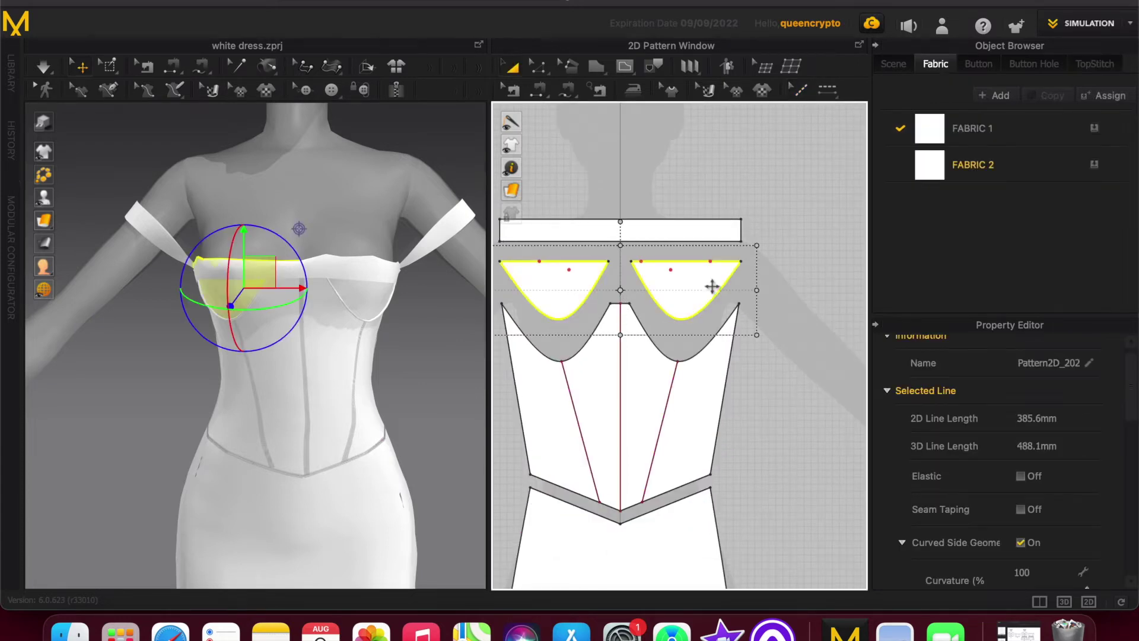
{"action": "left_click", "coordinate": [969, 168]}
{"action": "left_click", "coordinate": [695, 304]}
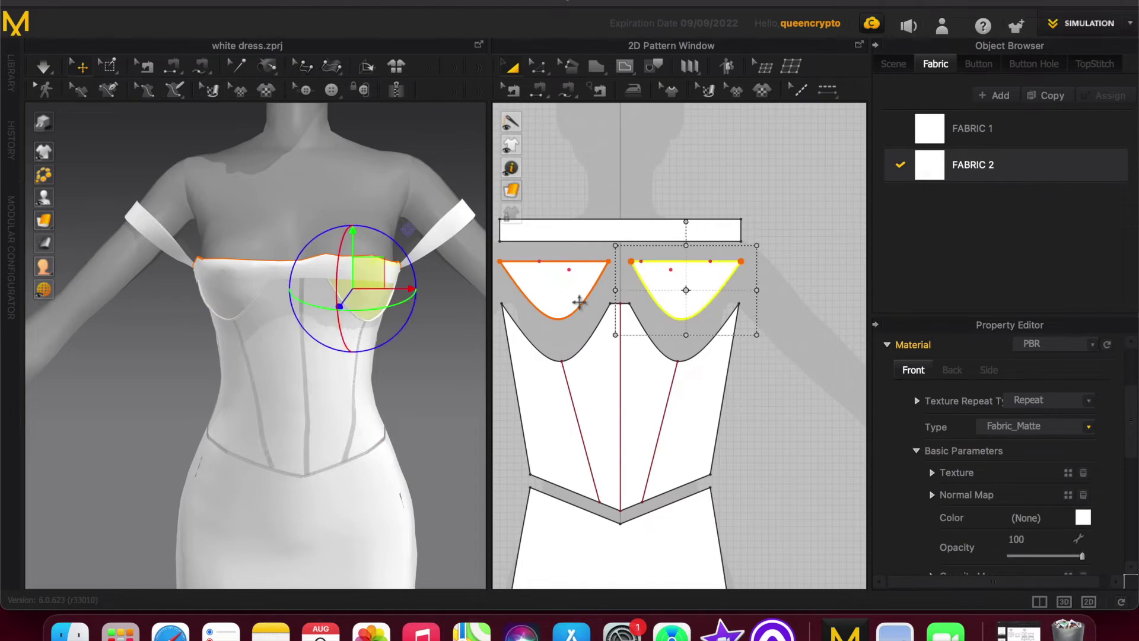
{"action": "left_click", "coordinate": [563, 302], "text": "shift"}
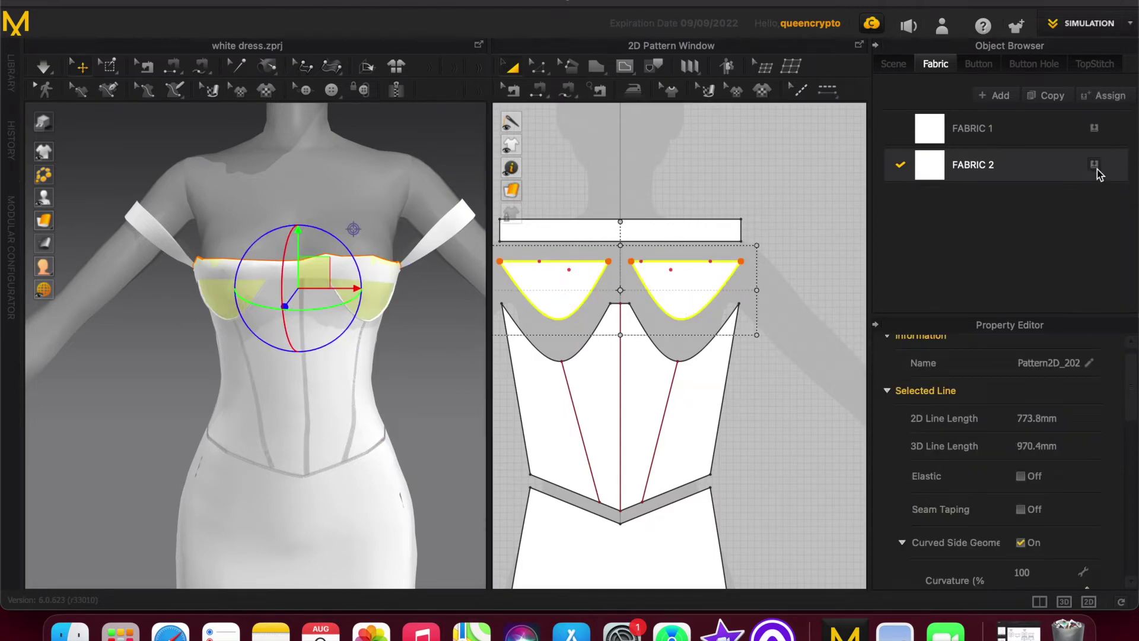
Set the material type of FABRIC 2 to Leather.
{"action": "left_click", "coordinate": [1027, 134]}
{"action": "left_click", "coordinate": [1022, 170]}
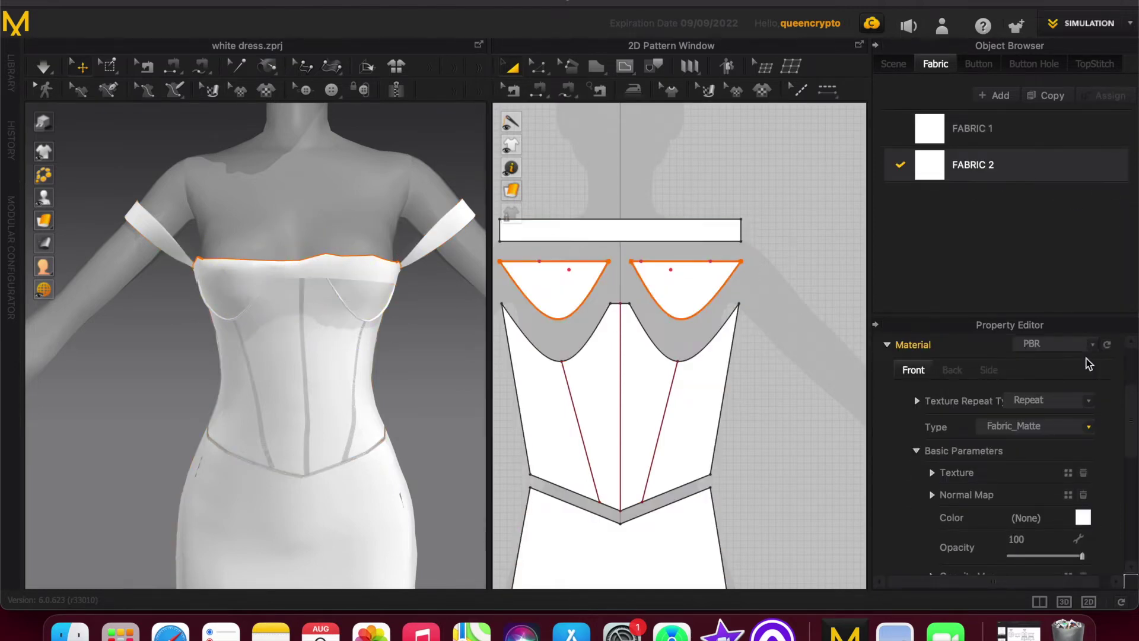
{"action": "left_click", "coordinate": [1090, 428]}
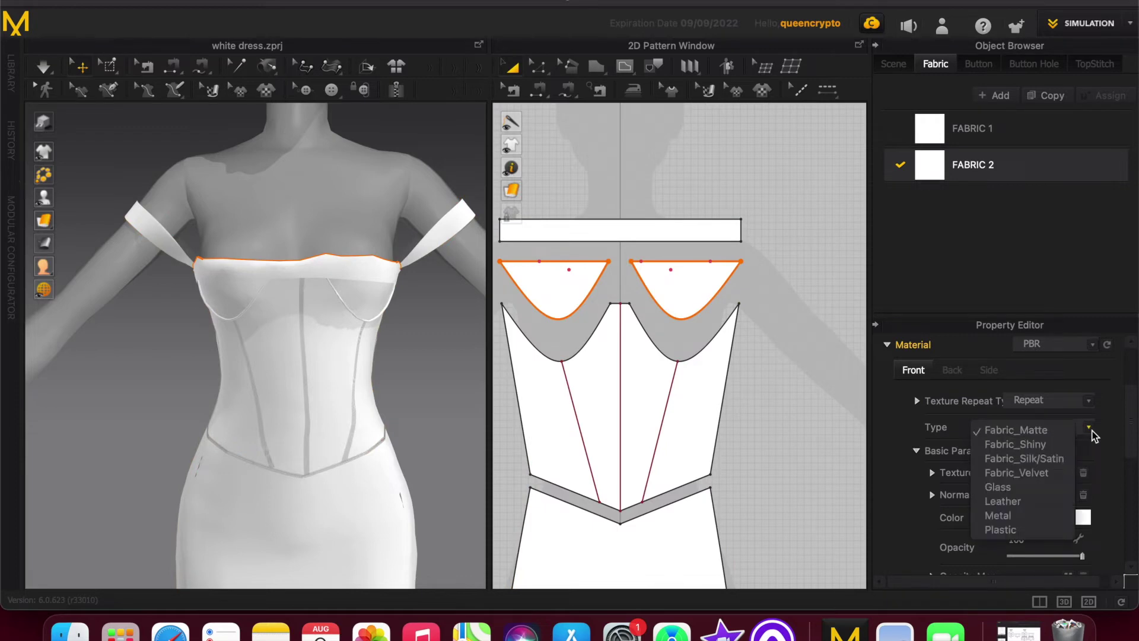
{"action": "left_click", "coordinate": [1031, 502]}
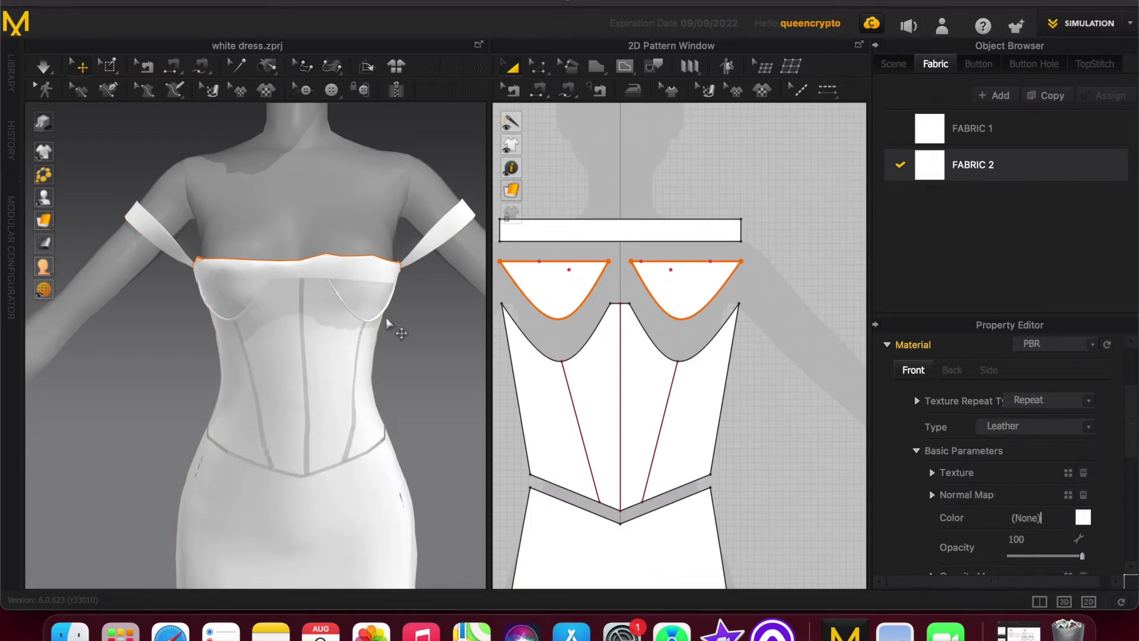
Set the physical thickness of FABRIC 2 to 1 mm.
{"action": "scroll", "coordinate": [1134, 428], "scroll_direction": "down", "scroll_amount": 2}
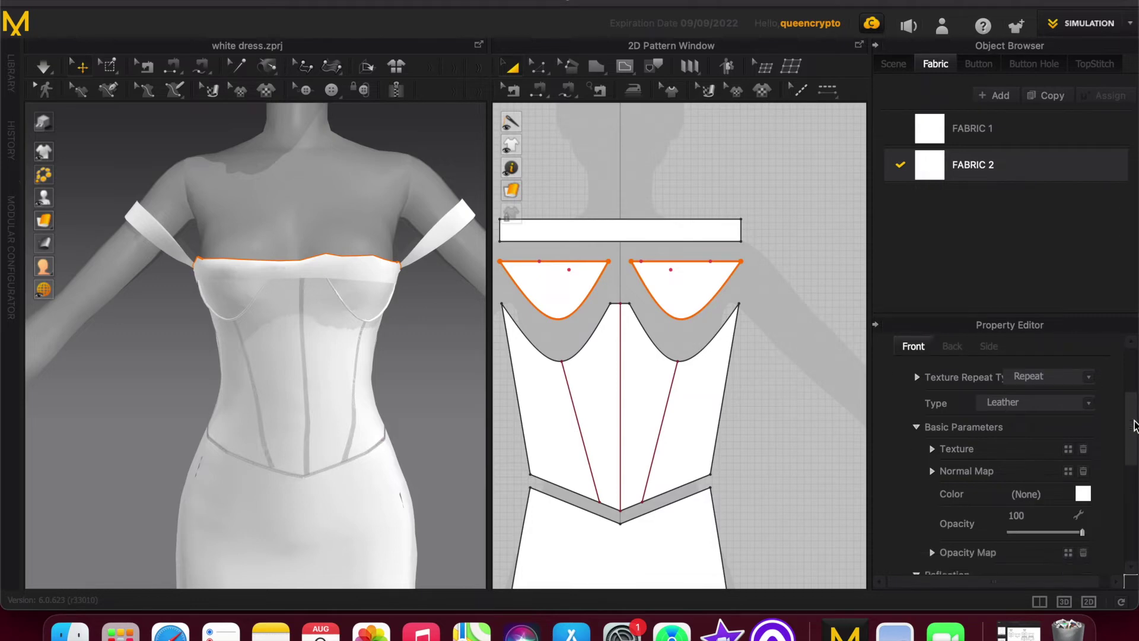
{"action": "left_click_drag", "start_coordinate": [1134, 428], "coordinate": [1129, 528]}
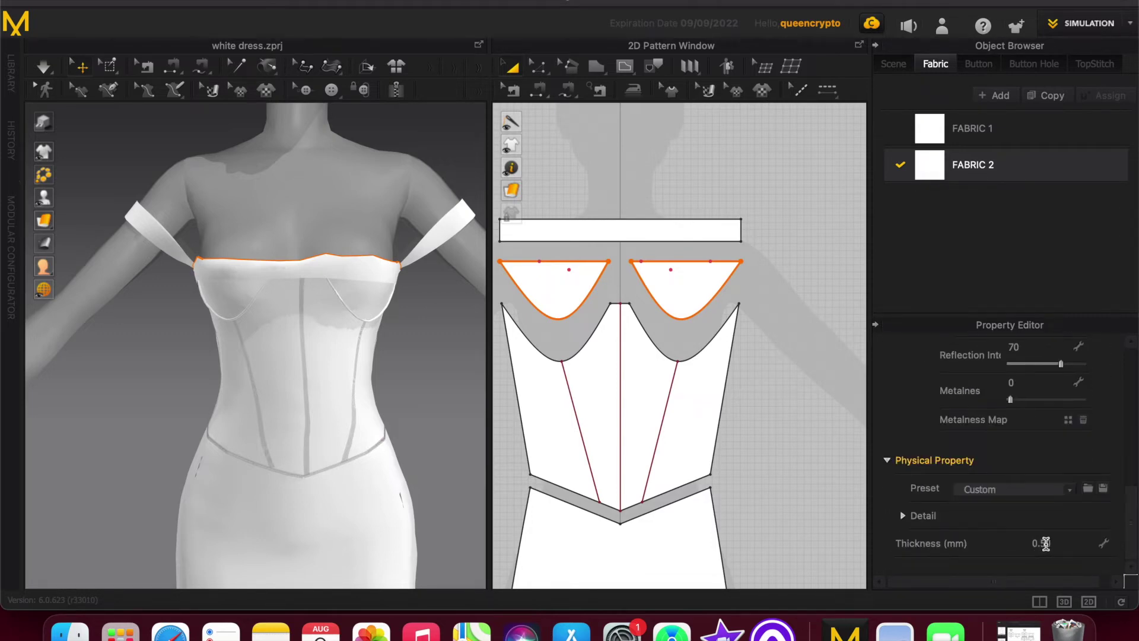
{"action": "left_click", "coordinate": [1047, 544]}
{"action": "left_click_drag", "start_coordinate": [1032, 543], "coordinate": [1048, 543]}
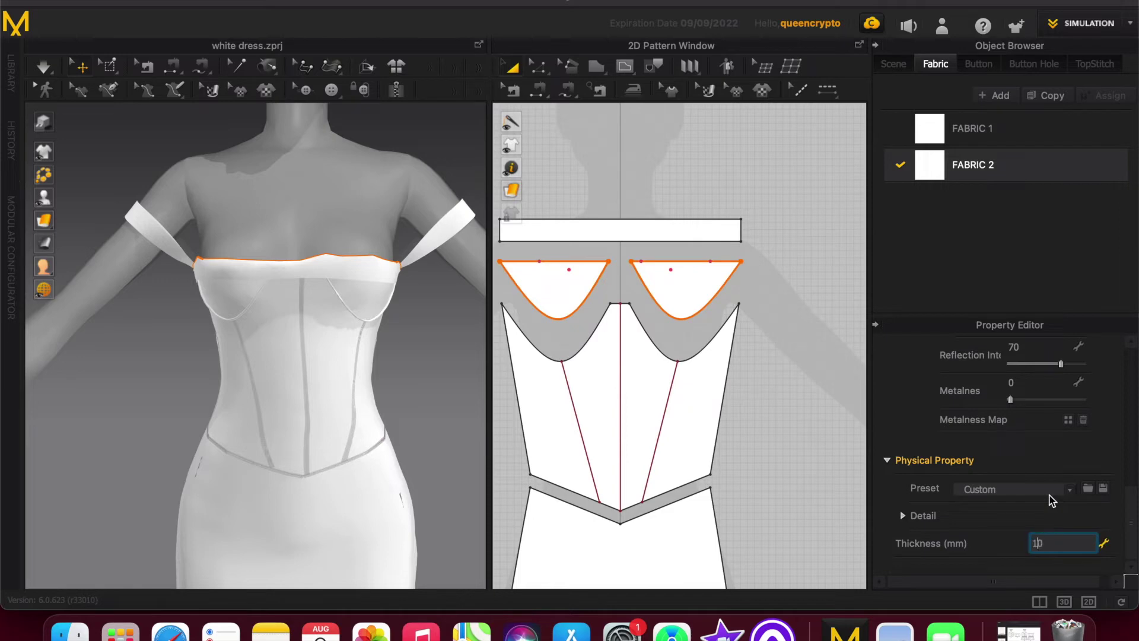
{"action": "type", "text": "1."}
{"action": "key", "text": "Return"}
Reselect FABRIC 2 and raise its reflection roughness intensity to 47.
{"action": "left_click", "coordinate": [706, 296]}
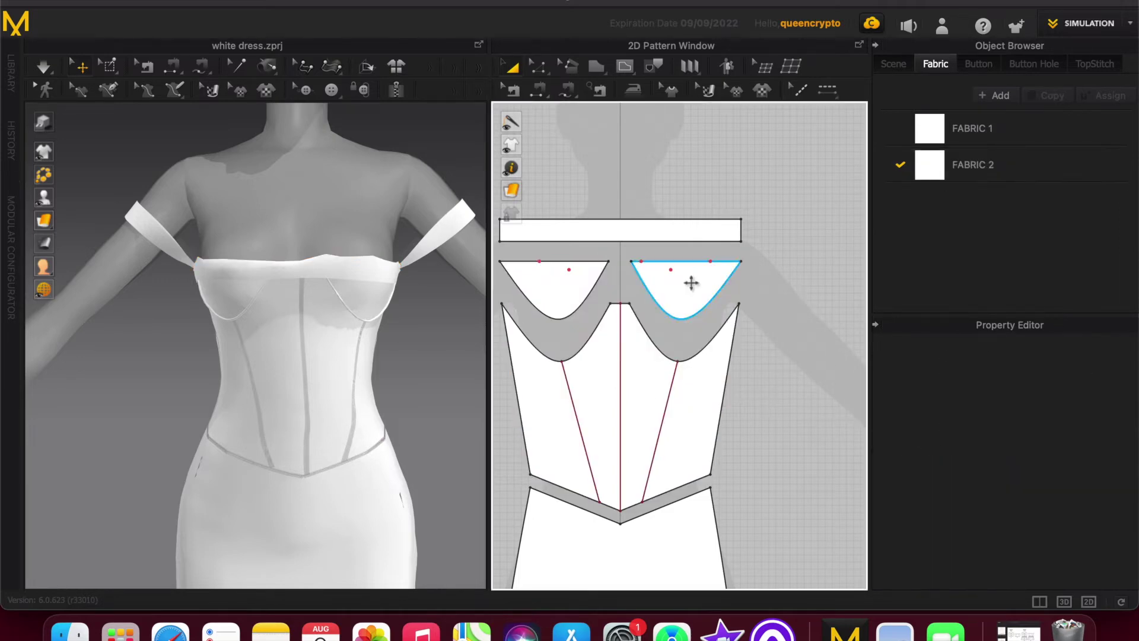
{"action": "left_click", "coordinate": [959, 160]}
{"action": "mouse_move", "coordinate": [152, 333]}
{"action": "right_mouse_down"}
{"action": "mouse_move", "coordinate": [210, 354]}
{"action": "mouse_move", "coordinate": [176, 310]}
{"action": "mouse_move", "coordinate": [161, 317]}
{"action": "right_mouse_up"}
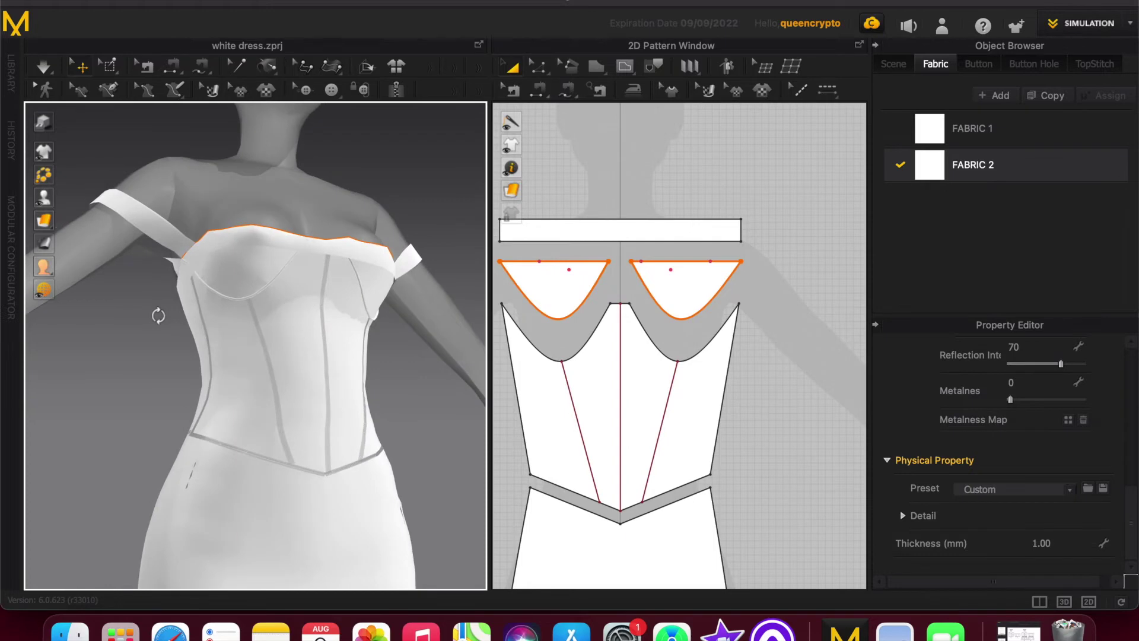
{"action": "left_click_drag", "start_coordinate": [1133, 531], "coordinate": [1133, 462]}
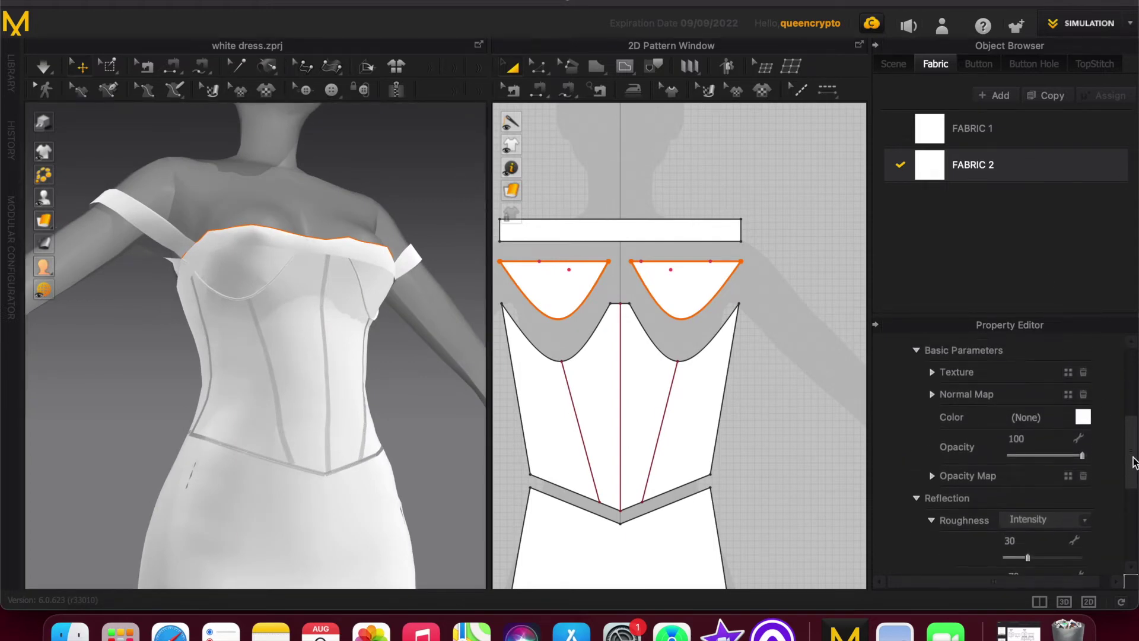
{"action": "left_click_drag", "start_coordinate": [1028, 558], "coordinate": [1040, 558]}
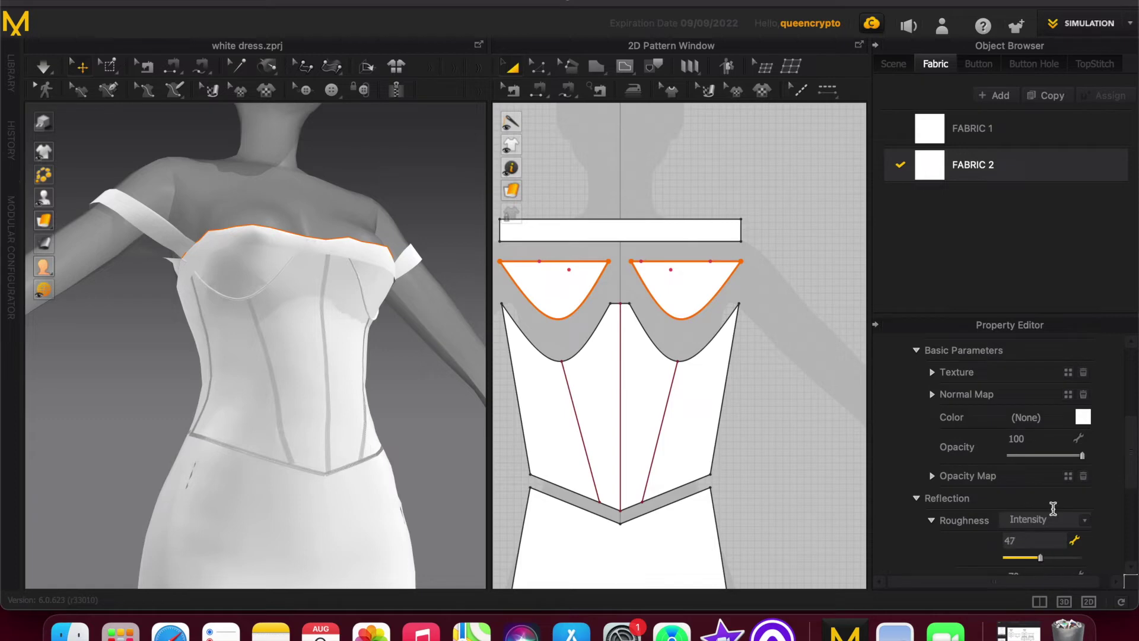
{"action": "left_click_drag", "start_coordinate": [1129, 457], "coordinate": [1129, 432]}
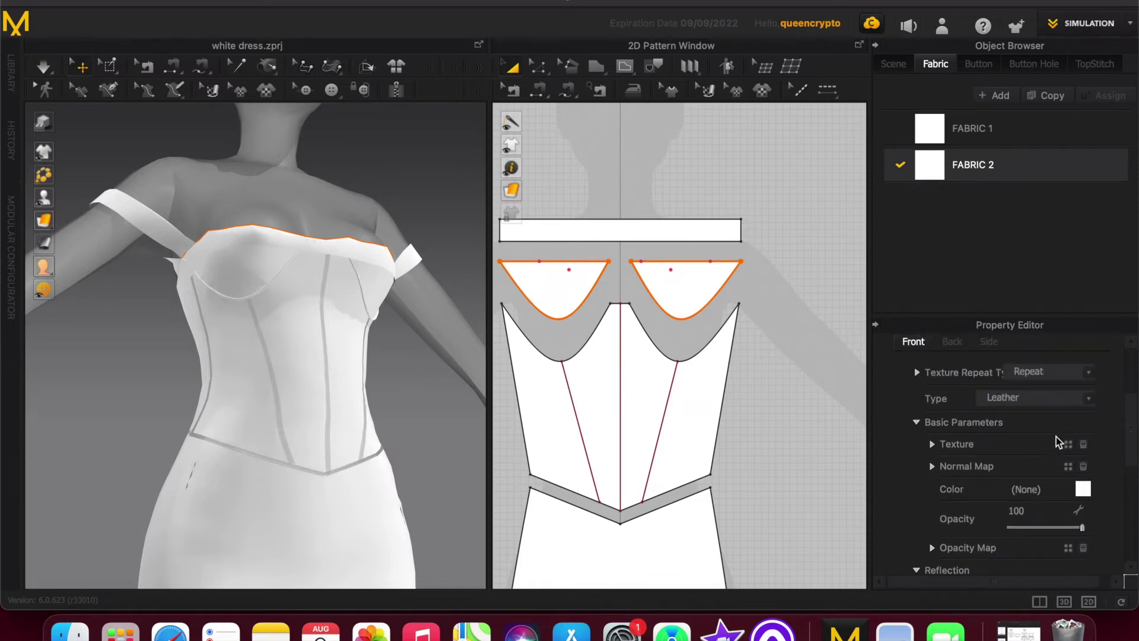
{"action": "left_click", "coordinate": [933, 448]}
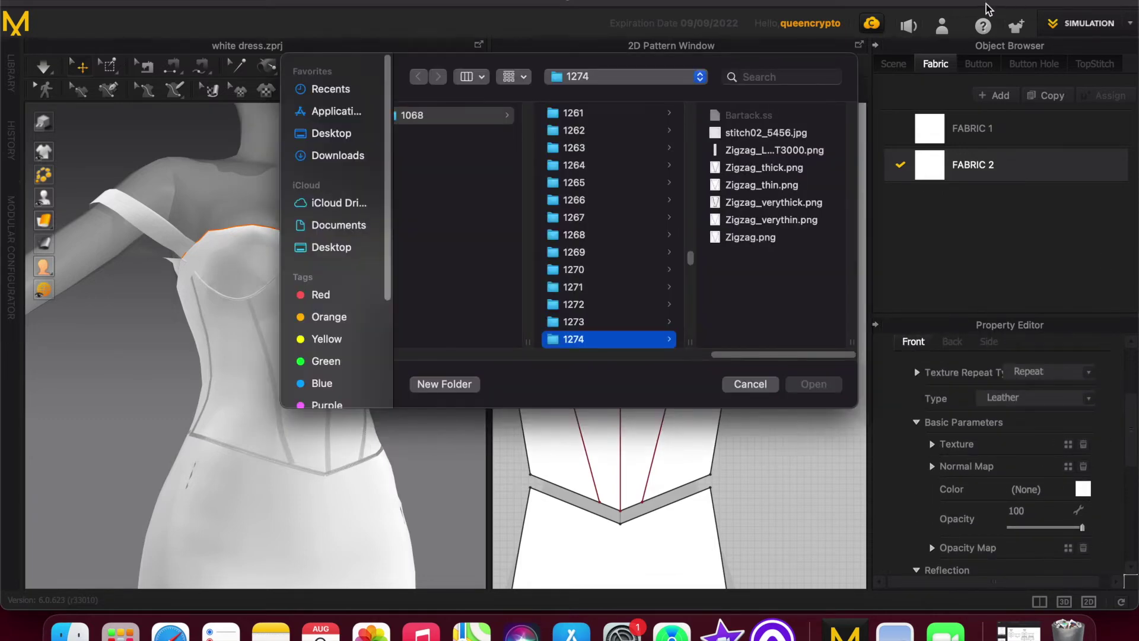
{"action": "scroll", "coordinate": [636, 224], "scroll_direction": "up", "scroll_amount": 20}
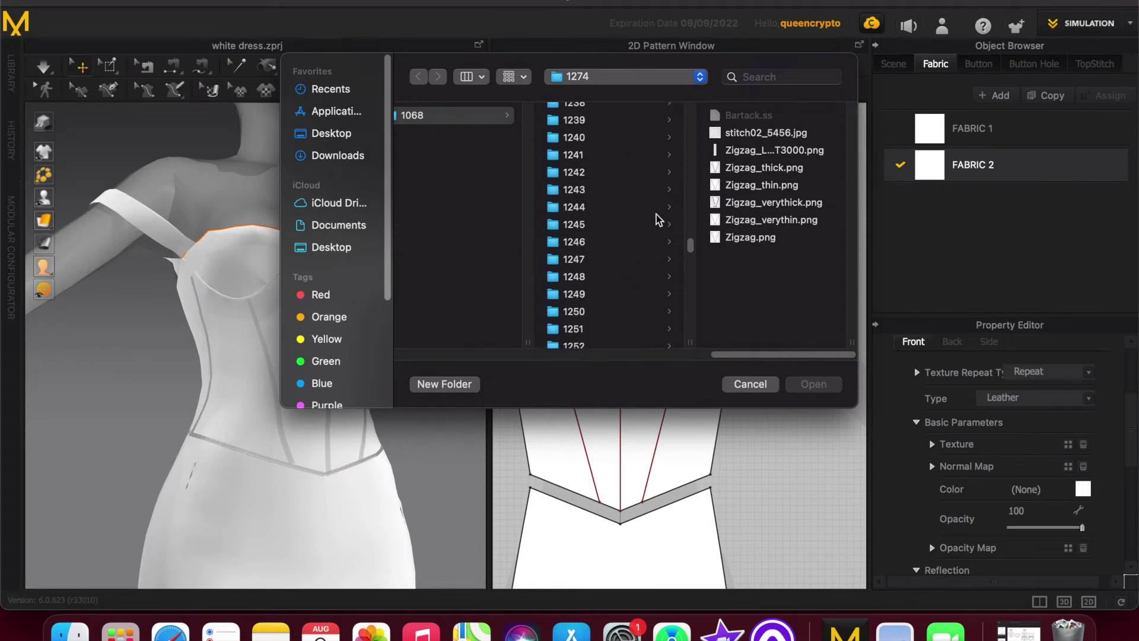
{"action": "left_click", "coordinate": [575, 112]}
{"action": "left_click", "coordinate": [574, 124]}
{"action": "left_click", "coordinate": [750, 384]}
{"action": "scroll", "coordinate": [1105, 453], "scroll_direction": "up", "scroll_amount": 3}
{"action": "scroll", "coordinate": [1098, 455], "scroll_direction": "up", "scroll_amount": 3}
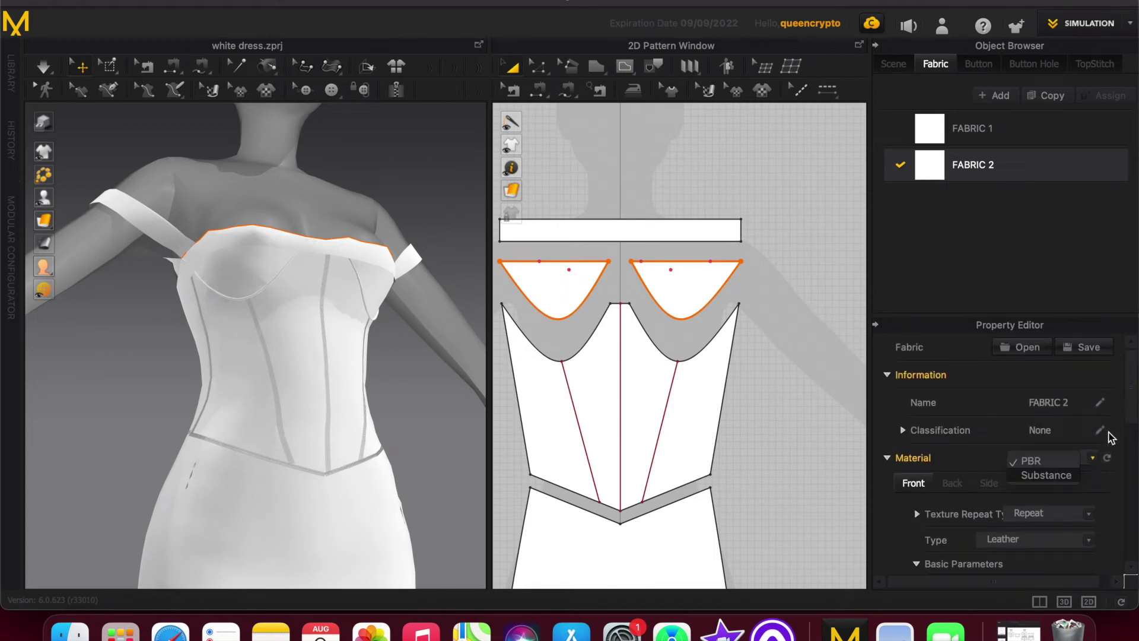
{"action": "left_click", "coordinate": [1095, 357]}
{"action": "left_click", "coordinate": [1092, 350]}
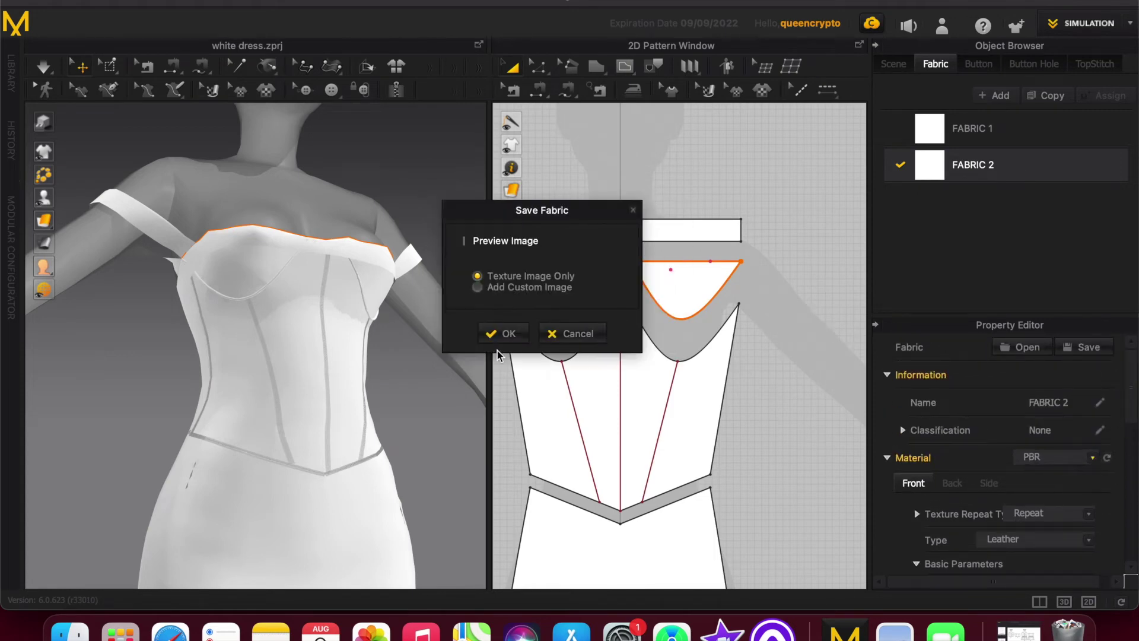
{"action": "left_click", "coordinate": [552, 336]}
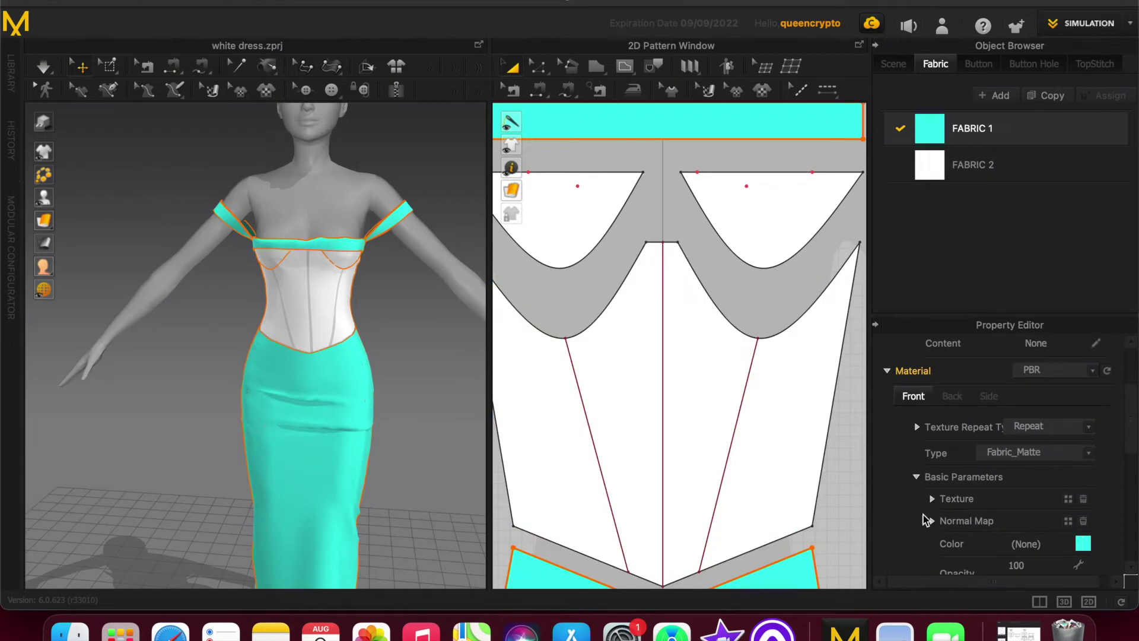
Select the front corset panel, then both bust cup patterns, and review their fabric assignment and pattern properties.
{"action": "left_click", "coordinate": [650, 478]}
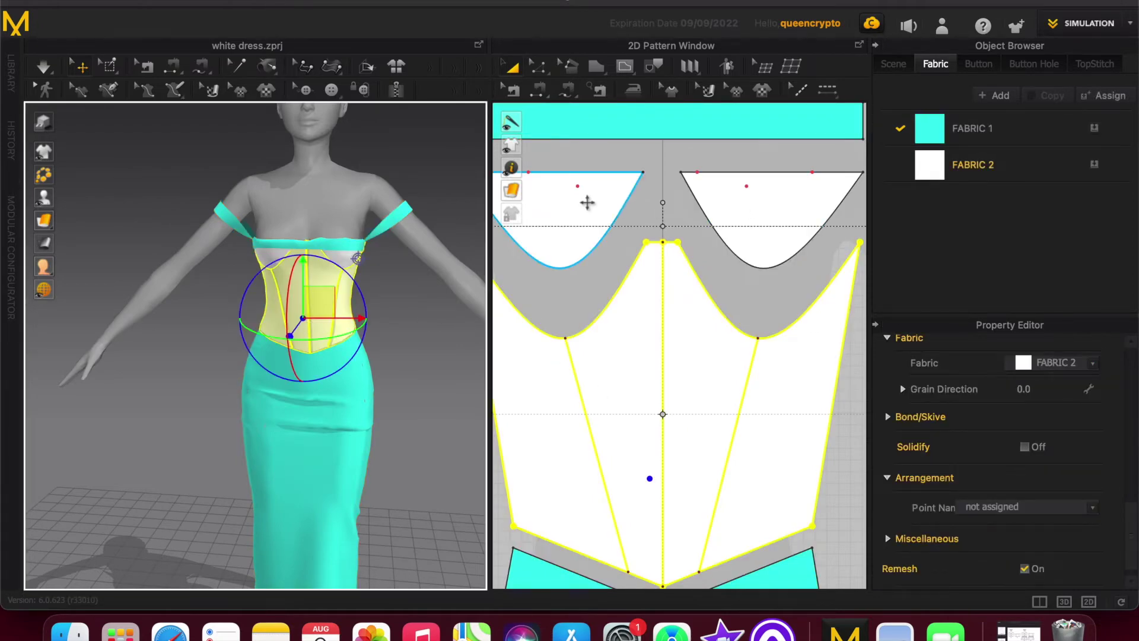
{"action": "left_click", "coordinate": [587, 199]}
{"action": "left_click", "coordinate": [768, 203], "text": "shift"}
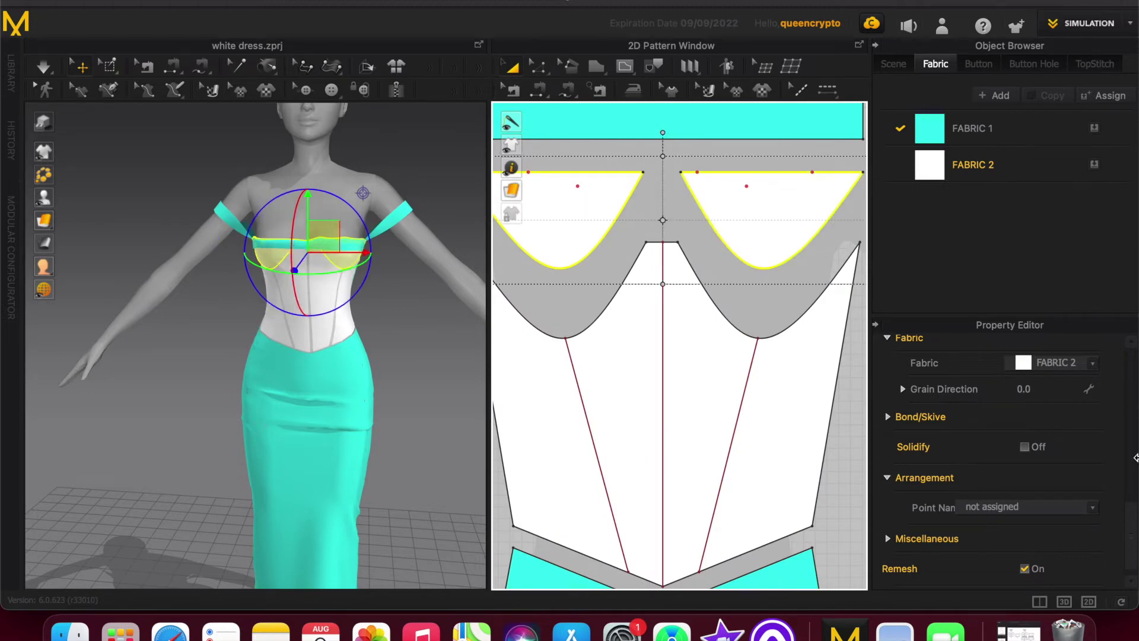
{"action": "scroll", "coordinate": [1130, 500], "scroll_direction": "down", "scroll_amount": 5}
{"action": "scroll", "coordinate": [1130, 500], "scroll_direction": "up", "scroll_amount": 8}
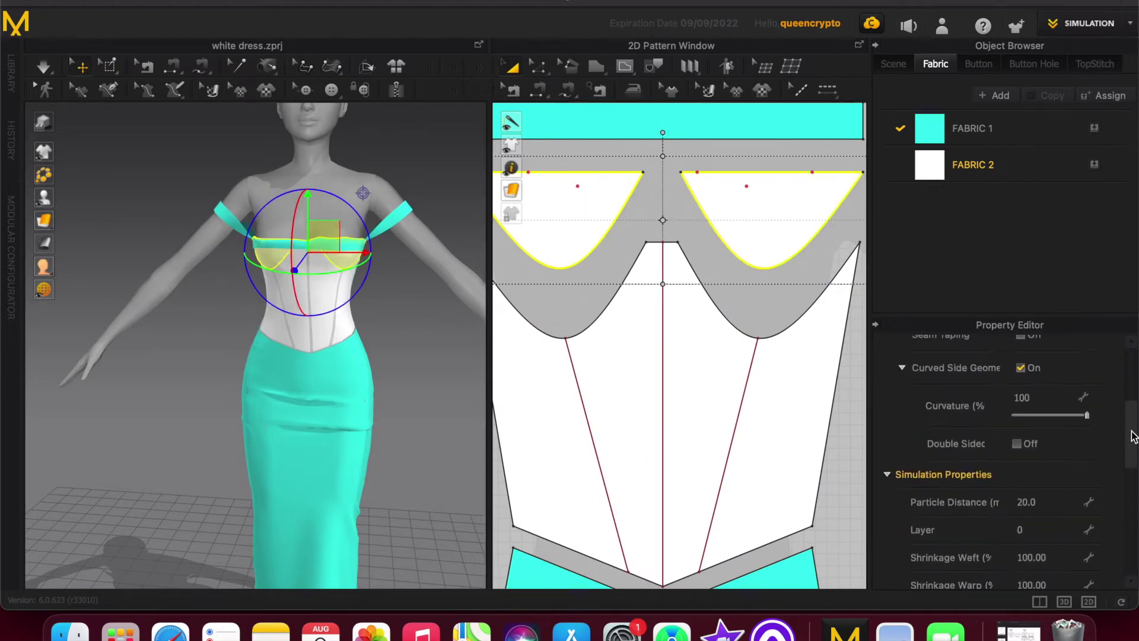
{"action": "scroll", "coordinate": [1131, 510], "scroll_direction": "down", "scroll_amount": 10}
{"action": "scroll", "coordinate": [1134, 517], "scroll_direction": "down", "scroll_amount": 3}
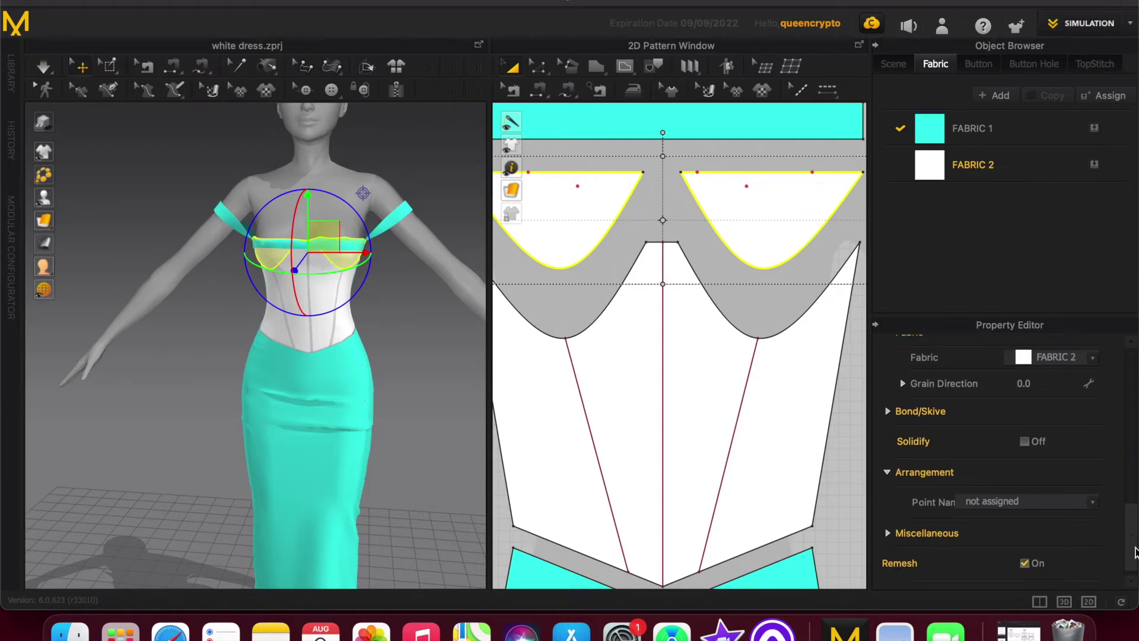
Recolour FABRIC 2 to a light cyan, about #8AF2F0.
{"action": "left_click", "coordinate": [942, 178]}
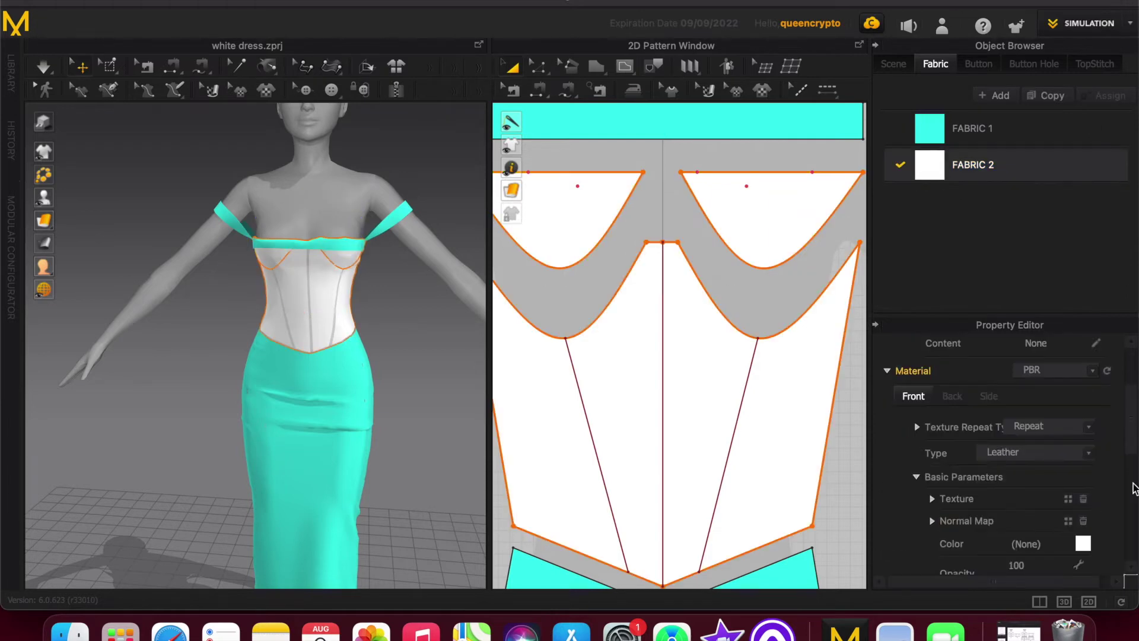
{"action": "left_click", "coordinate": [1083, 544]}
{"action": "left_click", "coordinate": [657, 150]}
{"action": "left_click_drag", "start_coordinate": [467, 55], "coordinate": [652, 58]}
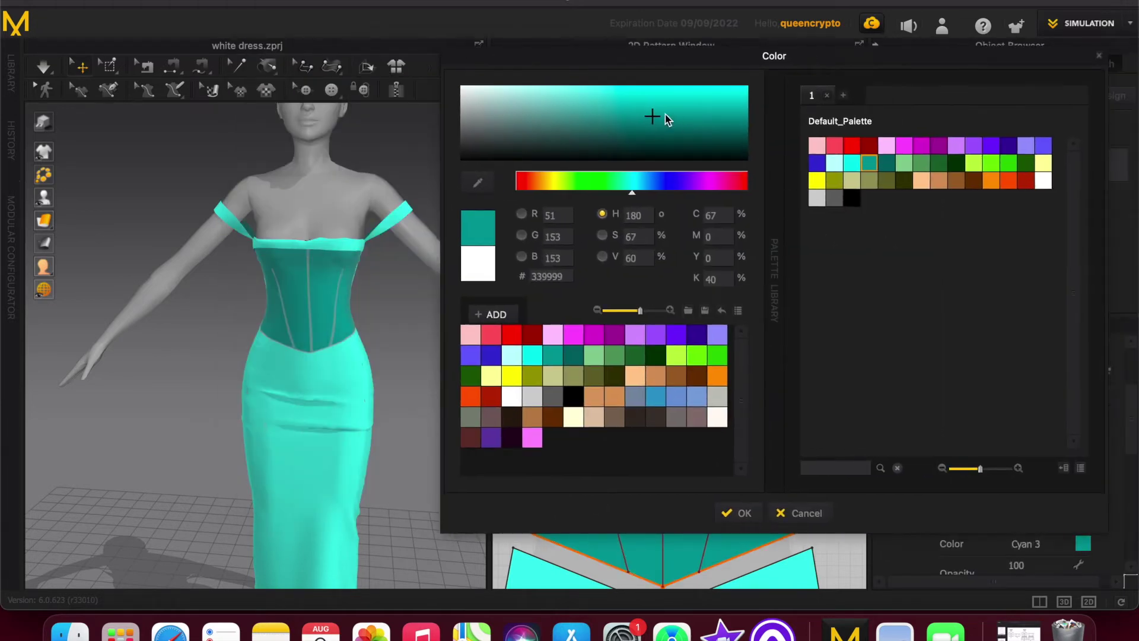
{"action": "left_click", "coordinate": [521, 256]}
{"action": "left_click_drag", "start_coordinate": [534, 105], "coordinate": [599, 92]}
{"action": "left_click", "coordinate": [852, 164]}
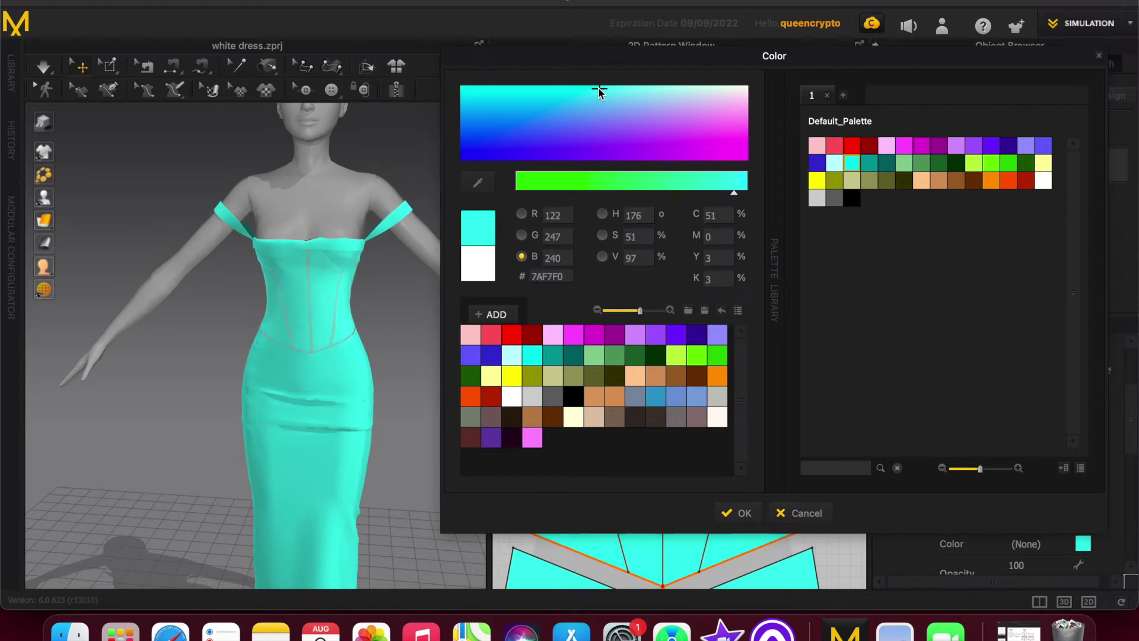
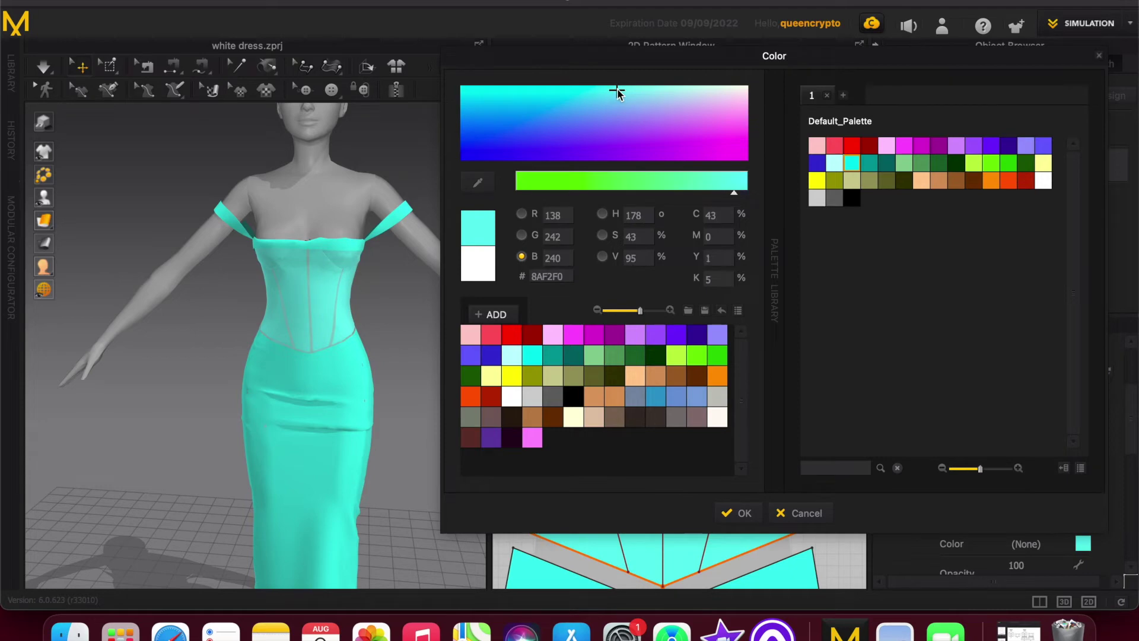
{"action": "key", "text": "Return"}
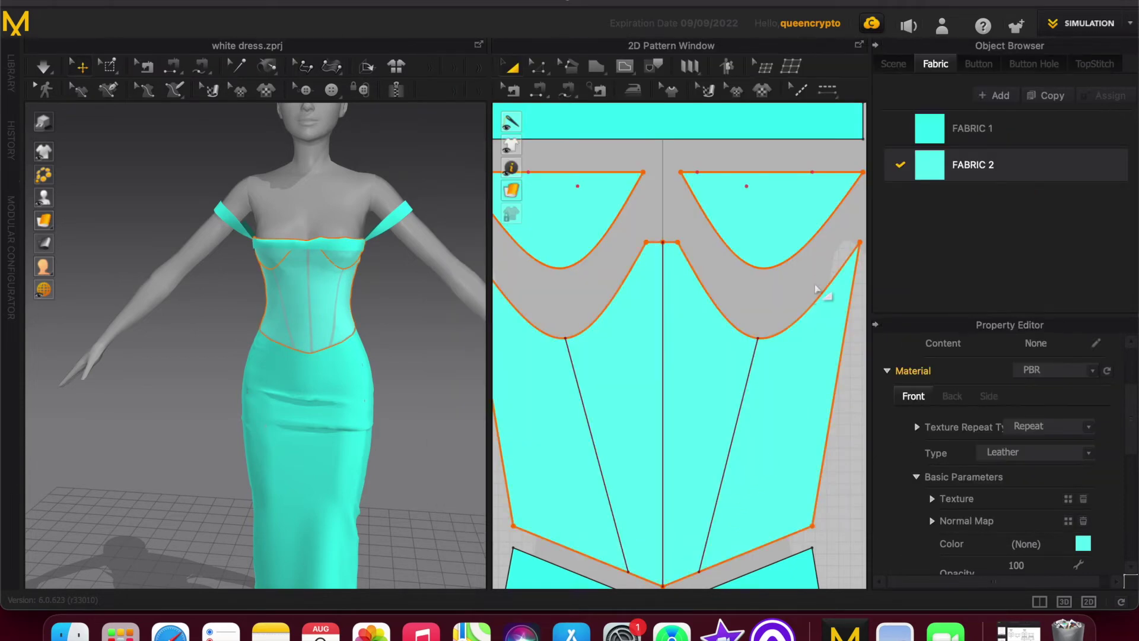
Recolour the Default Topstitch to a light cyan matching the corset, about #87FDF0.
{"action": "left_click", "coordinate": [816, 281]}
{"action": "left_click", "coordinate": [1085, 64]}
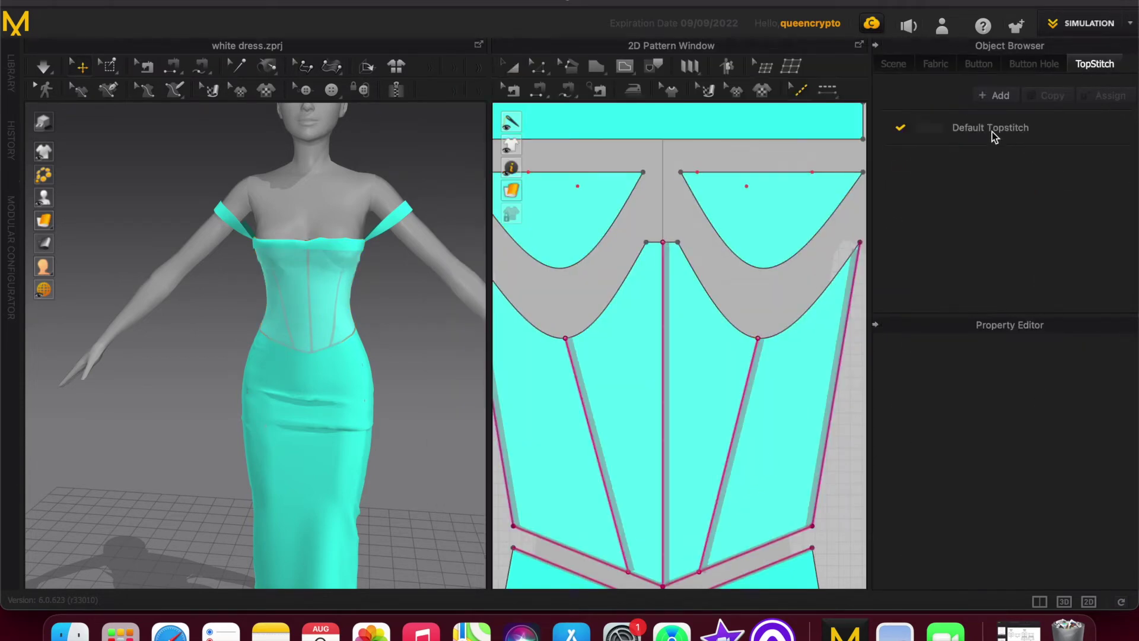
{"action": "left_click", "coordinate": [1075, 529]}
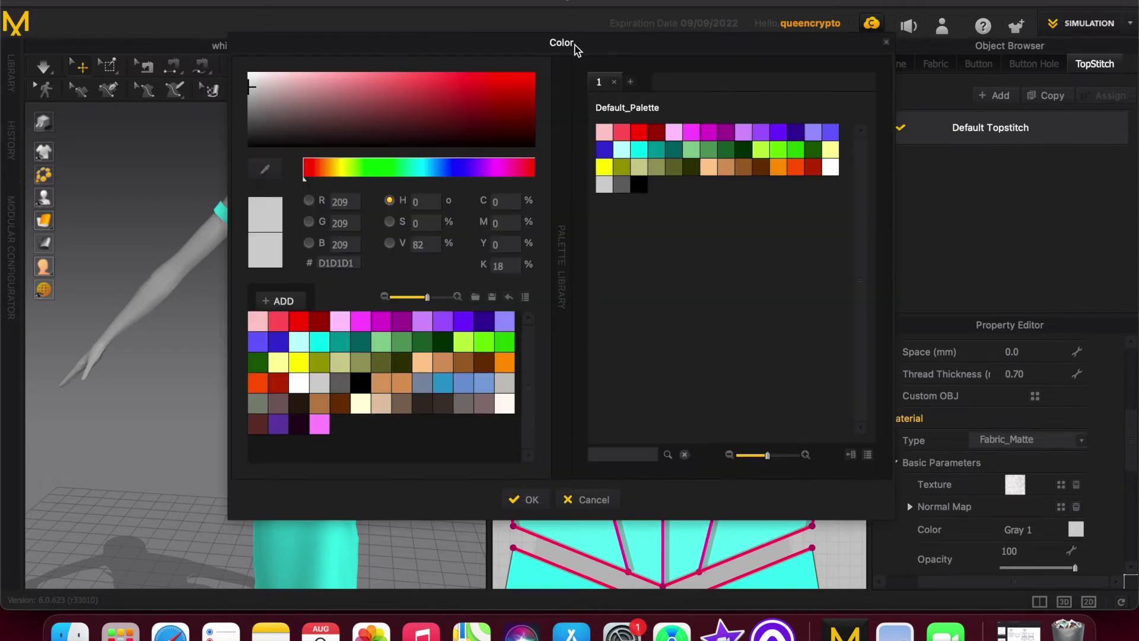
{"action": "left_click", "coordinate": [641, 151]}
{"action": "left_click", "coordinate": [309, 243]}
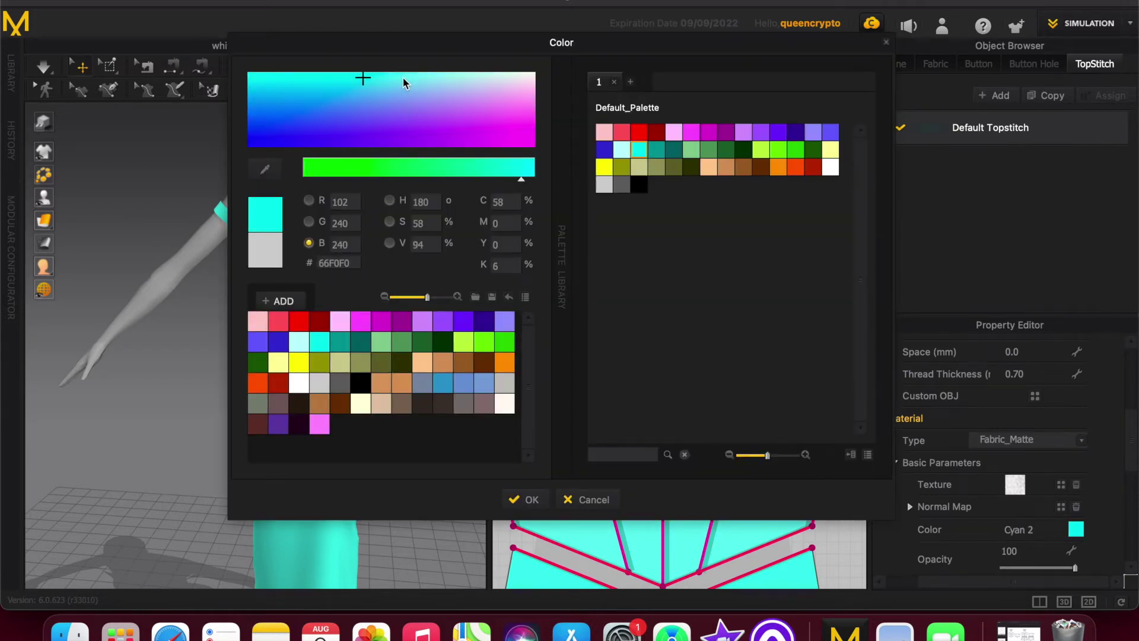
{"action": "left_click", "coordinate": [404, 78]}
{"action": "left_click_drag", "start_coordinate": [331, 48], "coordinate": [545, 52]}
{"action": "left_click_drag", "start_coordinate": [685, 83], "coordinate": [623, 86]}
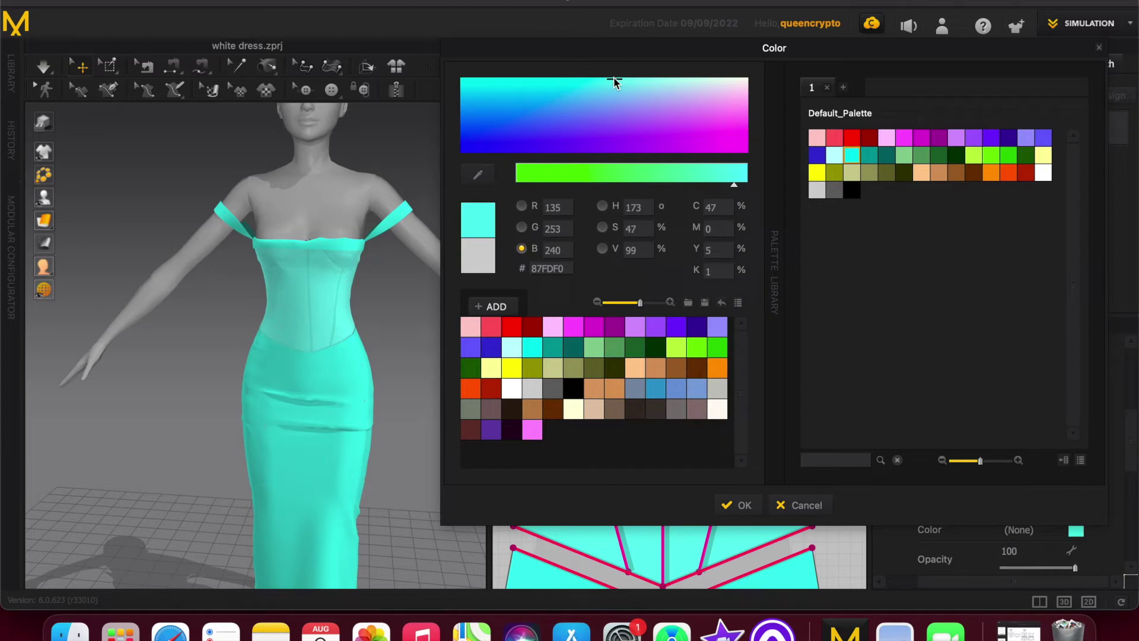
{"action": "left_click_drag", "start_coordinate": [618, 86], "coordinate": [623, 86]}
{"action": "left_click", "coordinate": [736, 506]}
Recolour the skirt's fabric, FABRIC 1, to a slightly darker cyan, #79EAE5.
{"action": "left_click", "coordinate": [346, 386]}
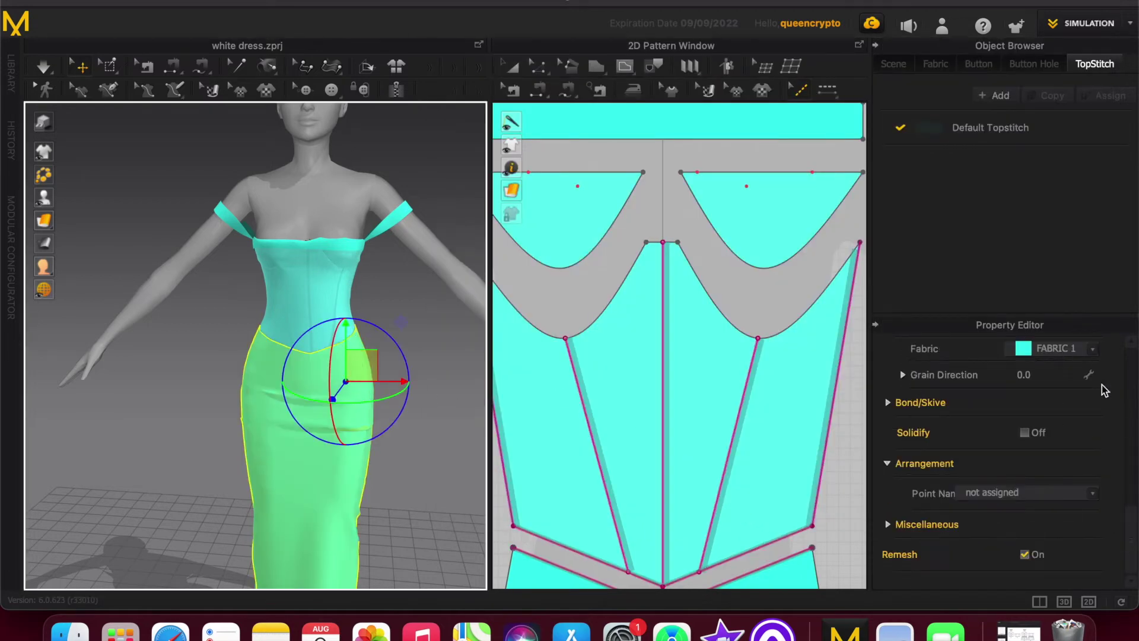
{"action": "left_click", "coordinate": [943, 65]}
{"action": "left_click", "coordinate": [971, 138]}
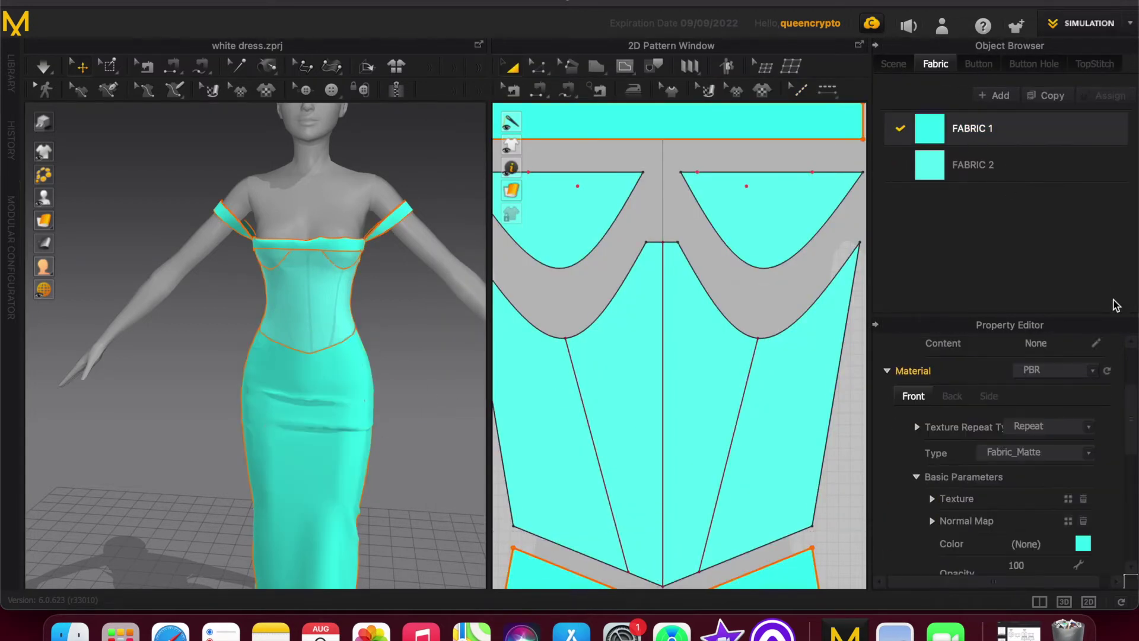
{"action": "left_click", "coordinate": [1085, 540]}
{"action": "left_click_drag", "start_coordinate": [447, 49], "coordinate": [660, 71]}
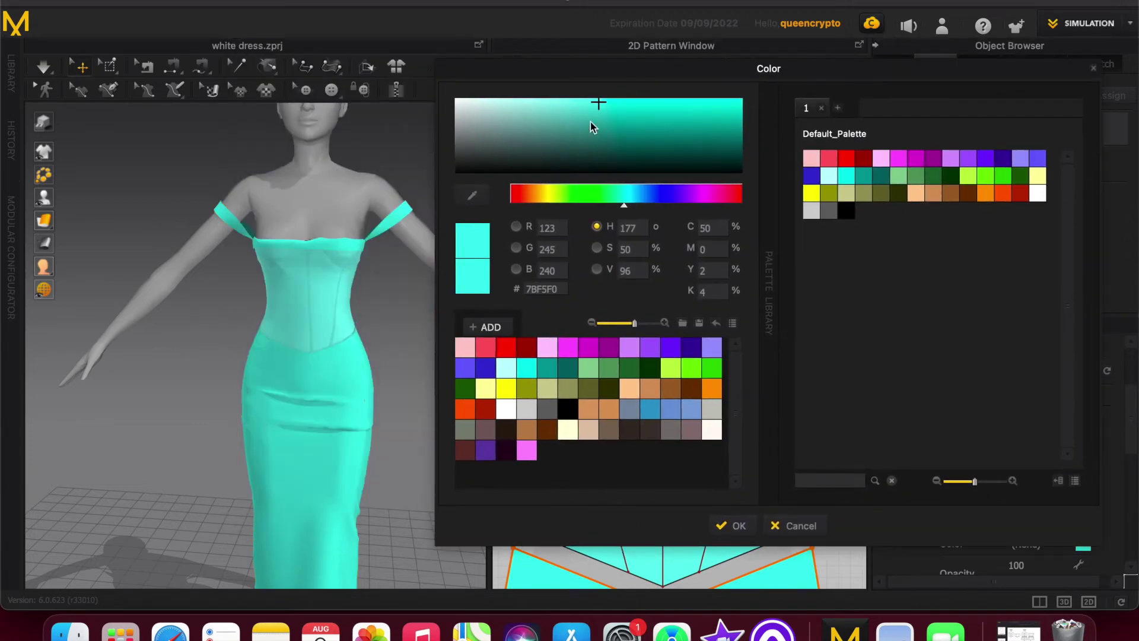
{"action": "left_click", "coordinate": [593, 108]}
{"action": "left_click", "coordinate": [594, 105]}
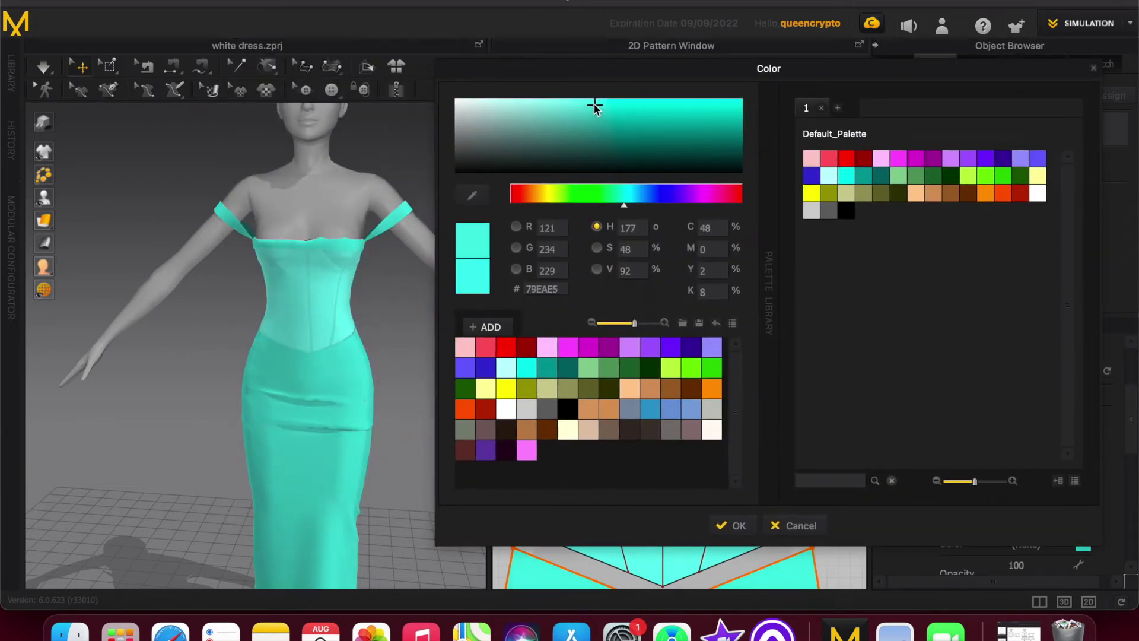
{"action": "left_click", "coordinate": [740, 525]}
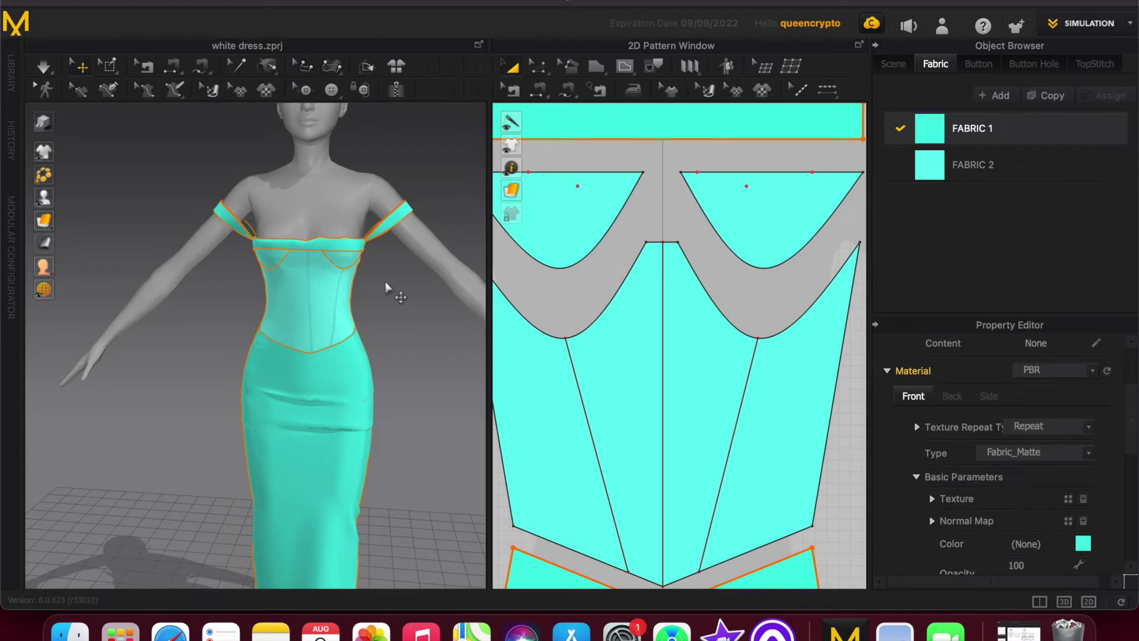
Examine the recoloured bodice, seams and off-shoulder sleeves on the avatar up close and from several angles.
{"action": "scroll", "coordinate": [386, 281], "scroll_direction": "up", "scroll_amount": 3}
{"action": "left_click", "coordinate": [440, 285]}
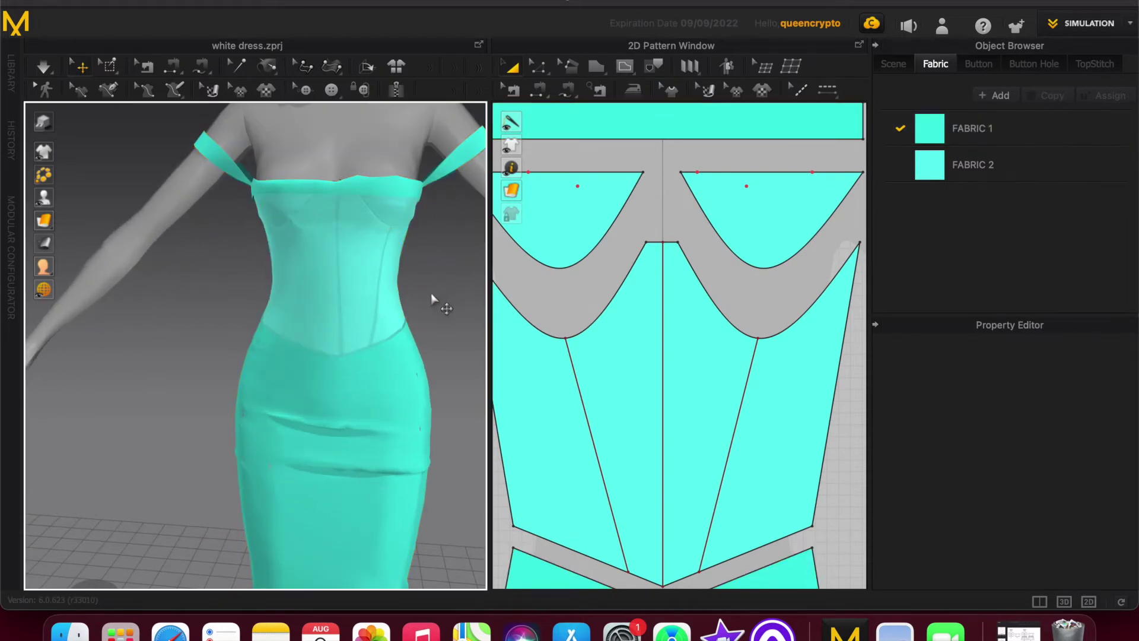
{"action": "middle_click_drag", "start_coordinate": [439, 294], "coordinate": [411, 362]}
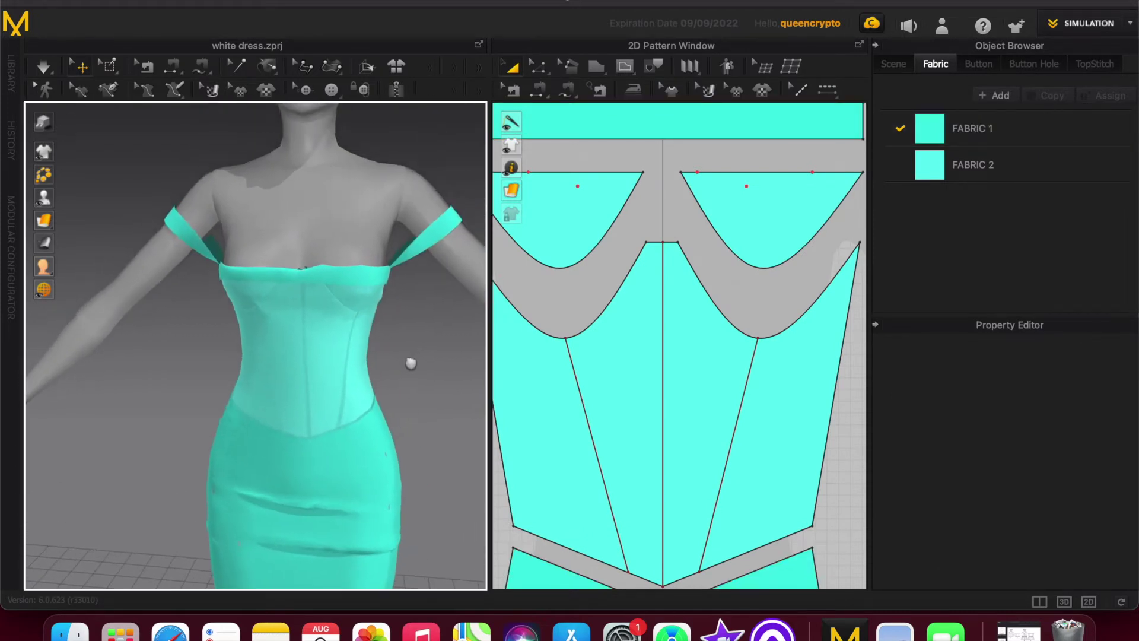
{"action": "mouse_move", "coordinate": [410, 361]}
{"action": "right_mouse_down"}
{"action": "mouse_move", "coordinate": [421, 328]}
{"action": "mouse_move", "coordinate": [420, 355]}
{"action": "right_mouse_up"}
{"action": "scroll", "coordinate": [420, 354], "scroll_direction": "up", "scroll_amount": 5}
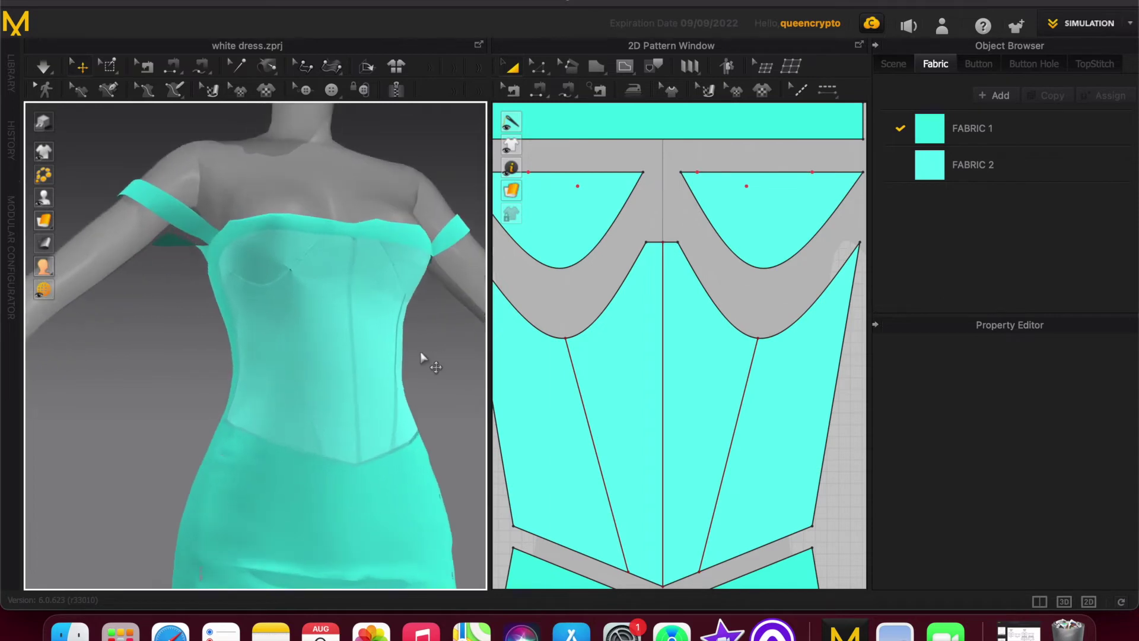
{"action": "scroll", "coordinate": [424, 353], "scroll_direction": "down", "scroll_amount": 2}
{"action": "mouse_move", "coordinate": [422, 357]}
{"action": "right_mouse_down"}
{"action": "mouse_move", "coordinate": [399, 354]}
{"action": "mouse_move", "coordinate": [412, 359]}
{"action": "right_mouse_up"}
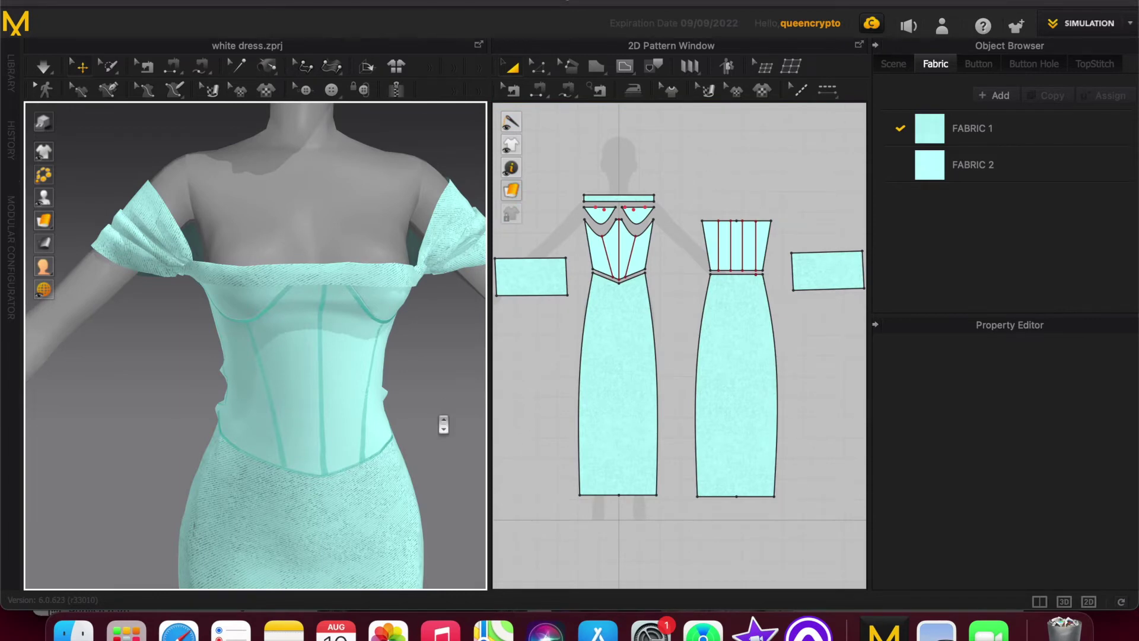
{"action": "mouse_move", "coordinate": [443, 424]}
{"action": "right_mouse_down"}
{"action": "mouse_move", "coordinate": [427, 412]}
{"action": "mouse_move", "coordinate": [427, 425]}
{"action": "right_mouse_up"}
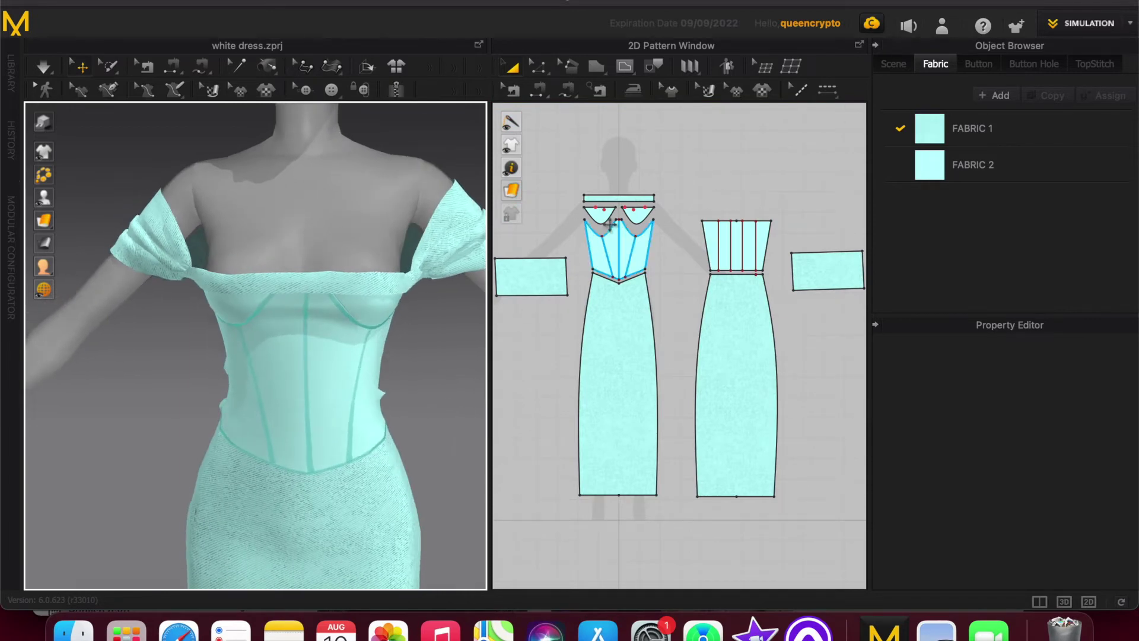
Duplicate both bust cup patterns and place the copies directly above the top band in the 2D pattern layout.
{"action": "left_click", "coordinate": [604, 217]}
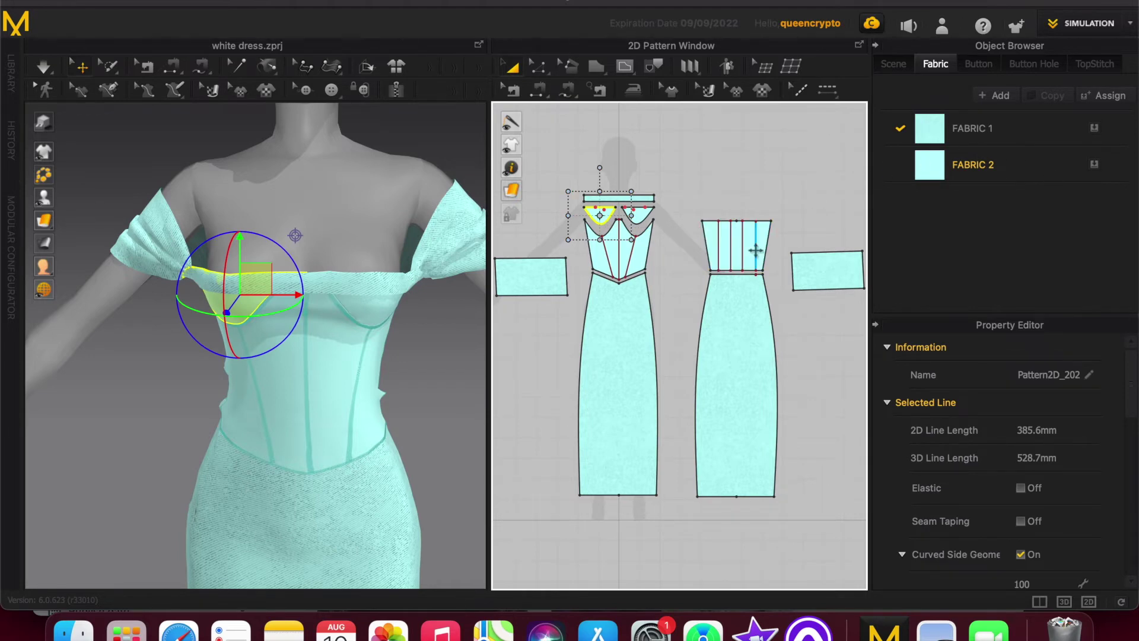
{"action": "left_click", "coordinate": [645, 218], "text": "shift"}
{"action": "right_click", "coordinate": [638, 215]}
{"action": "key", "text": "Escape"}
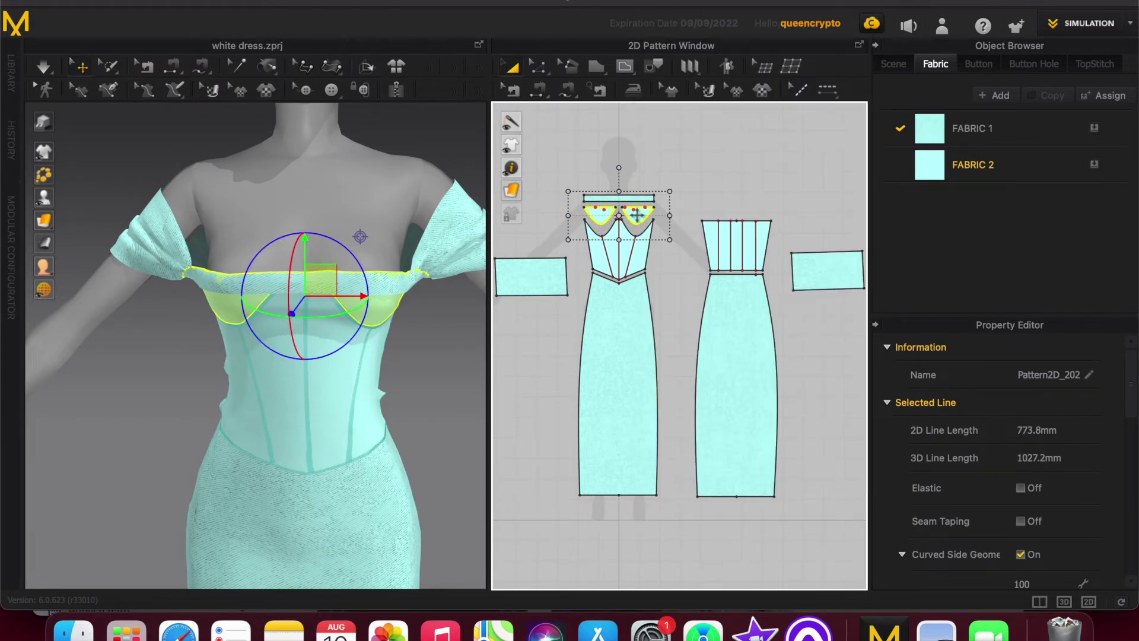
{"action": "key", "text": "super+v"}
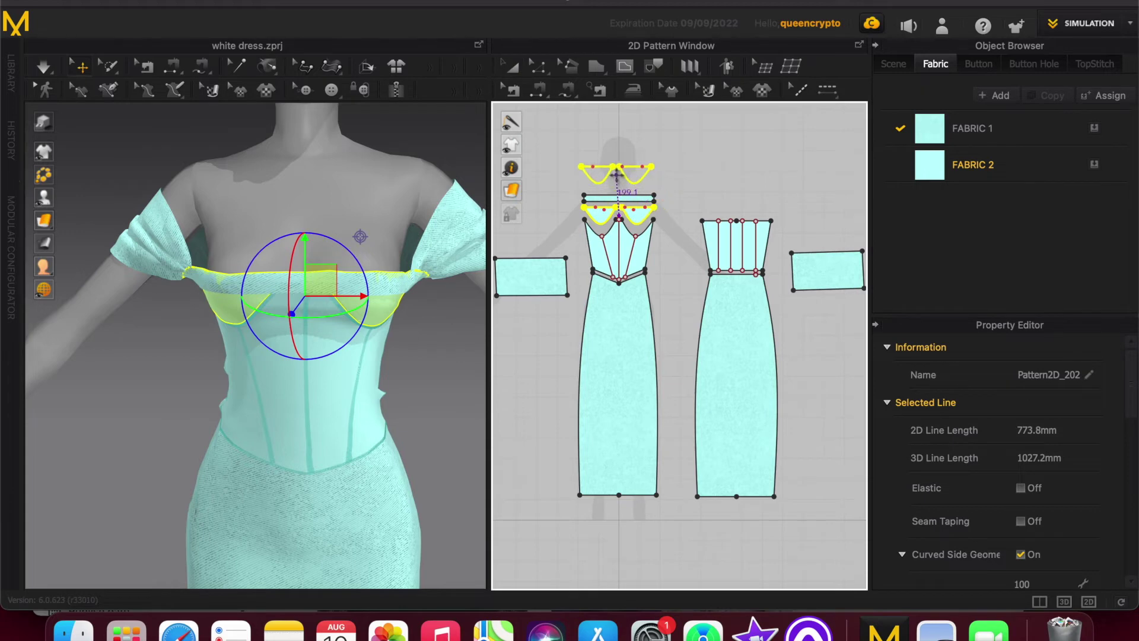
{"action": "left_click_drag", "start_coordinate": [630, 190], "coordinate": [631, 188], "text": "ctrl"}
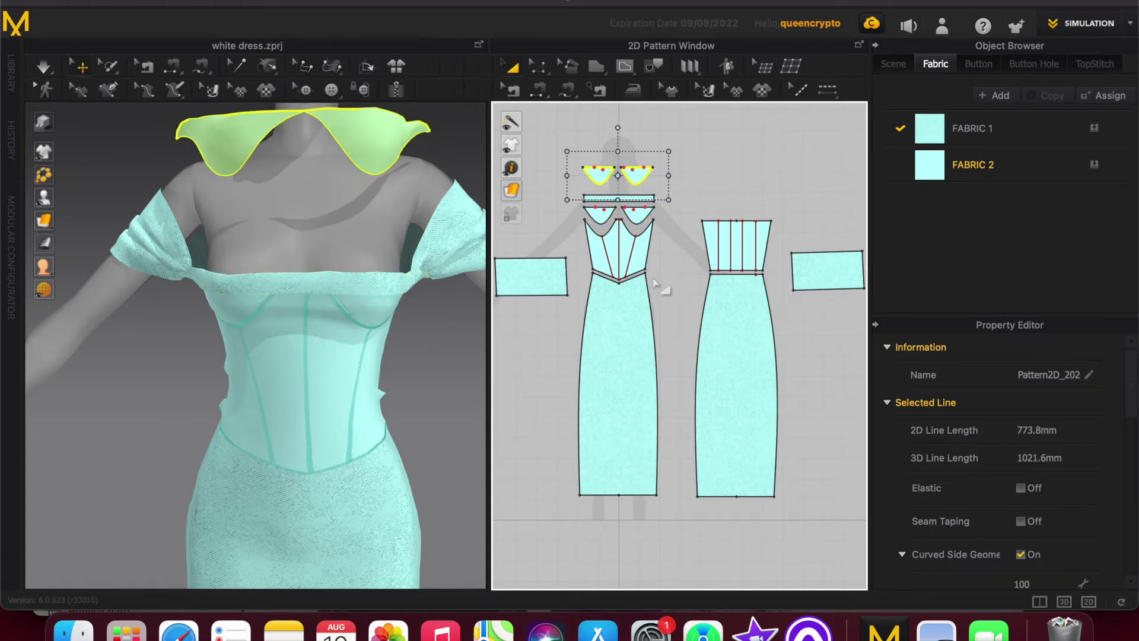
Segment-sew the top and curved lower edges of both copied bust cups to the matching edges of the original cups.
{"action": "left_click", "coordinate": [539, 90]}
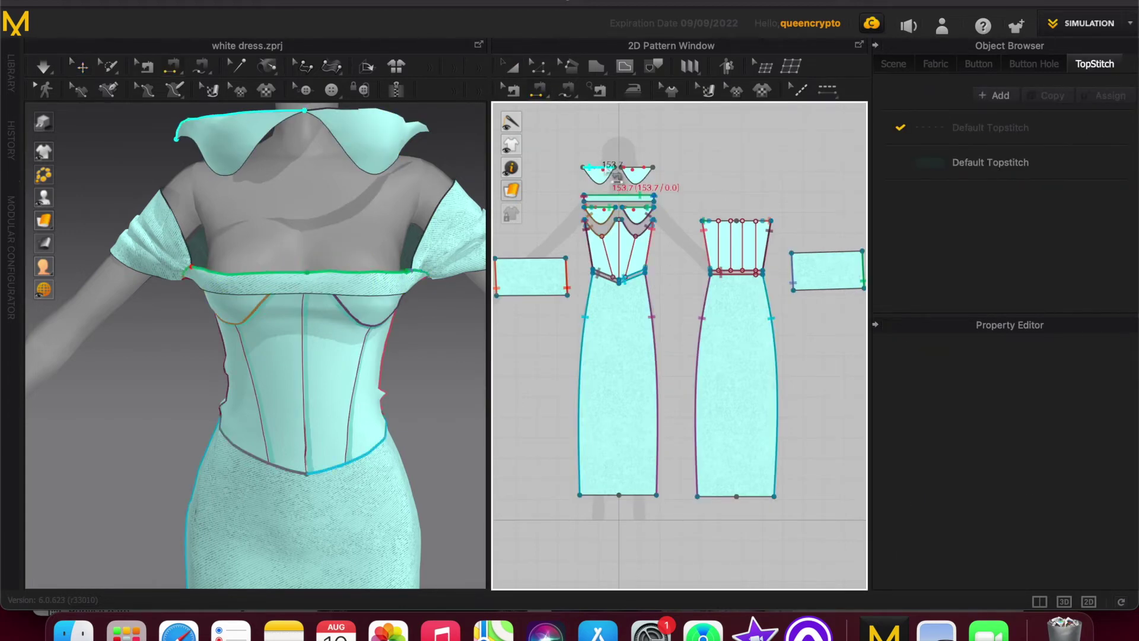
{"action": "left_click", "coordinate": [593, 207]}
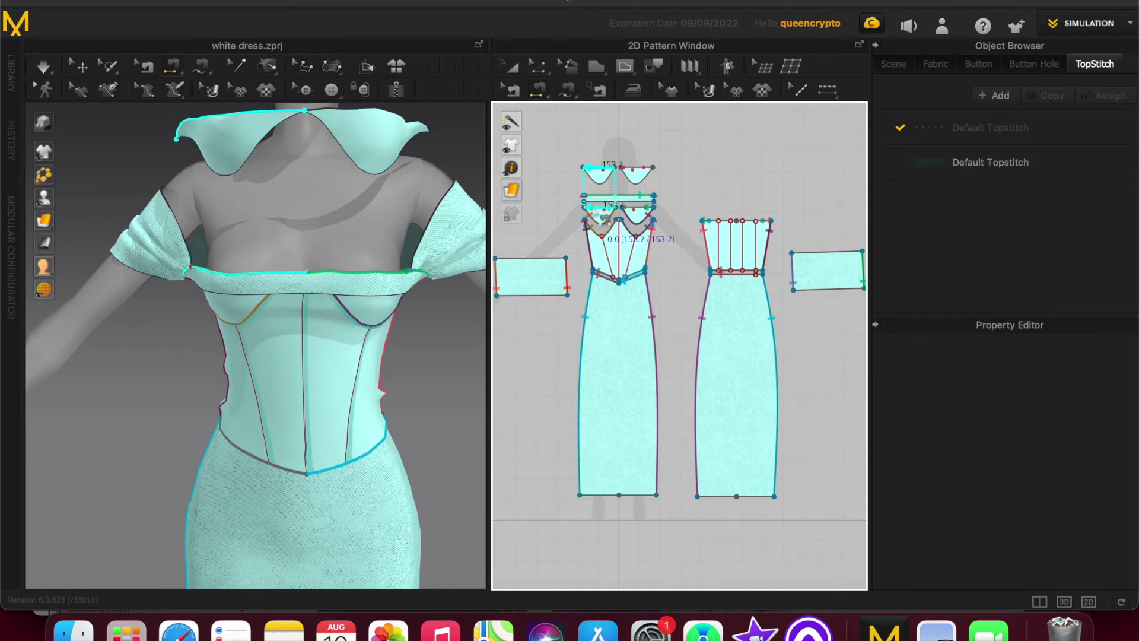
{"action": "left_click", "coordinate": [600, 181]}
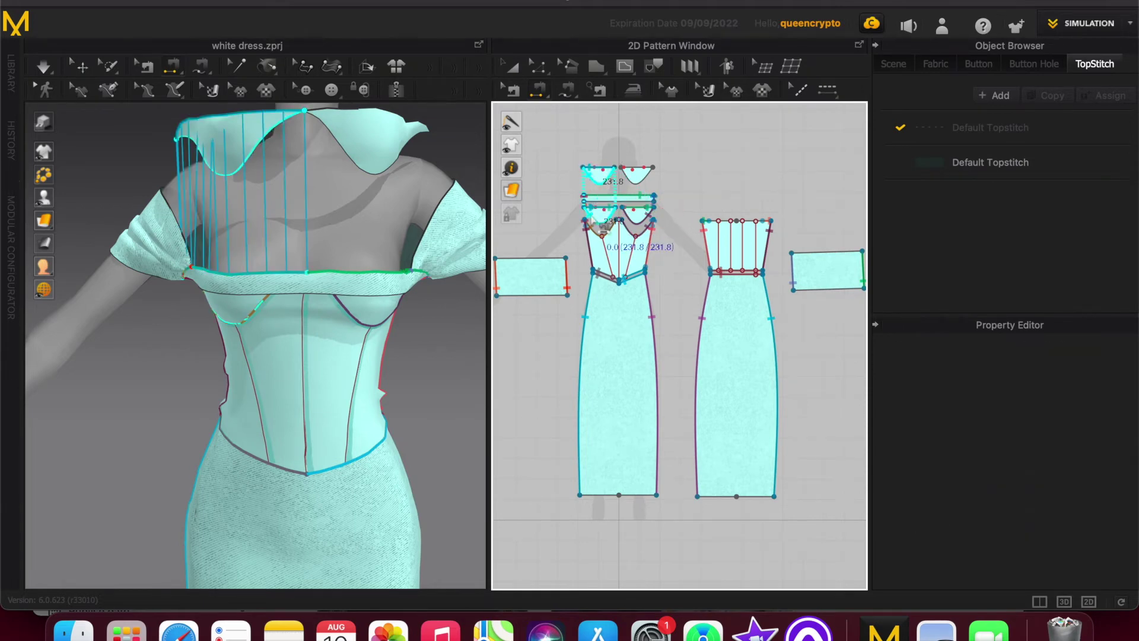
{"action": "left_click", "coordinate": [616, 221]}
{"action": "left_click", "coordinate": [639, 177]}
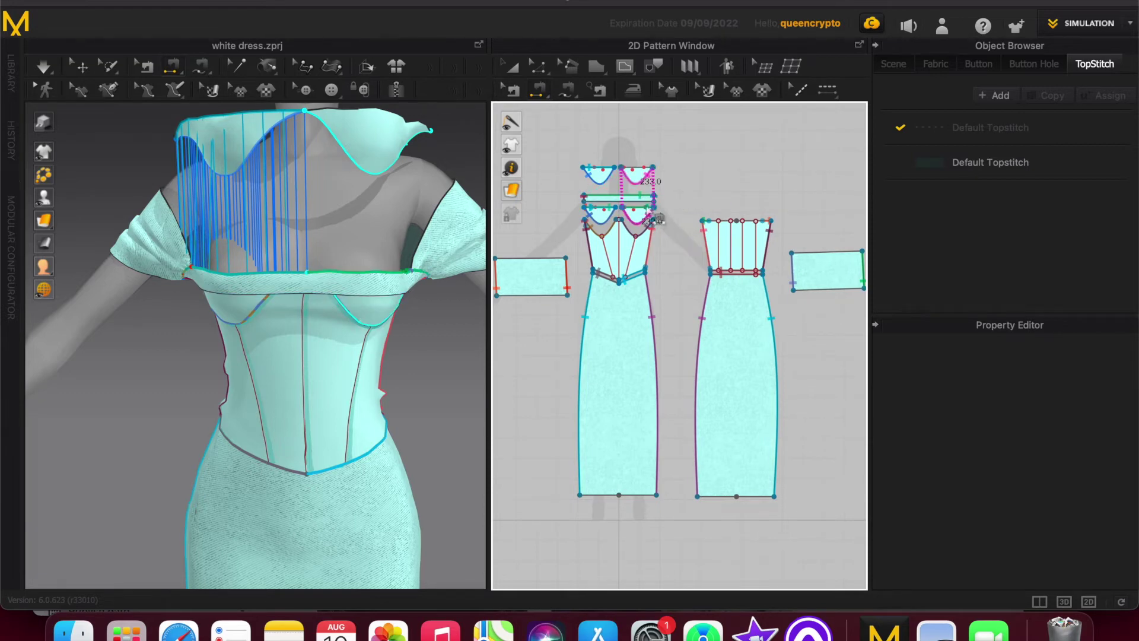
{"action": "left_click", "coordinate": [655, 221]}
{"action": "left_click", "coordinate": [651, 173]}
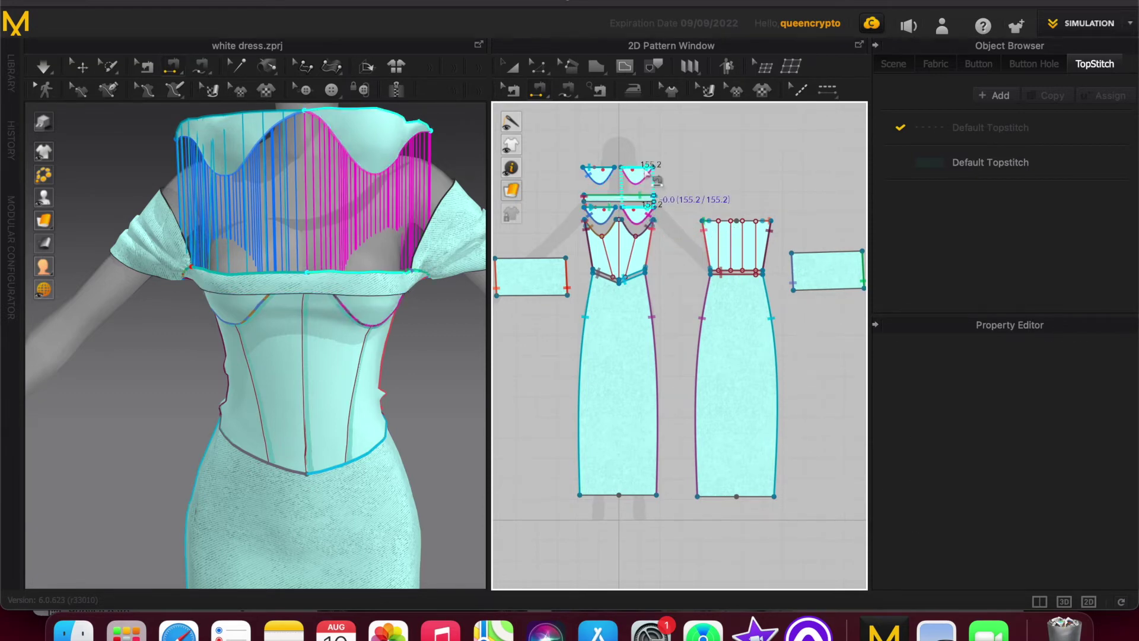
{"action": "left_click", "coordinate": [636, 207]}
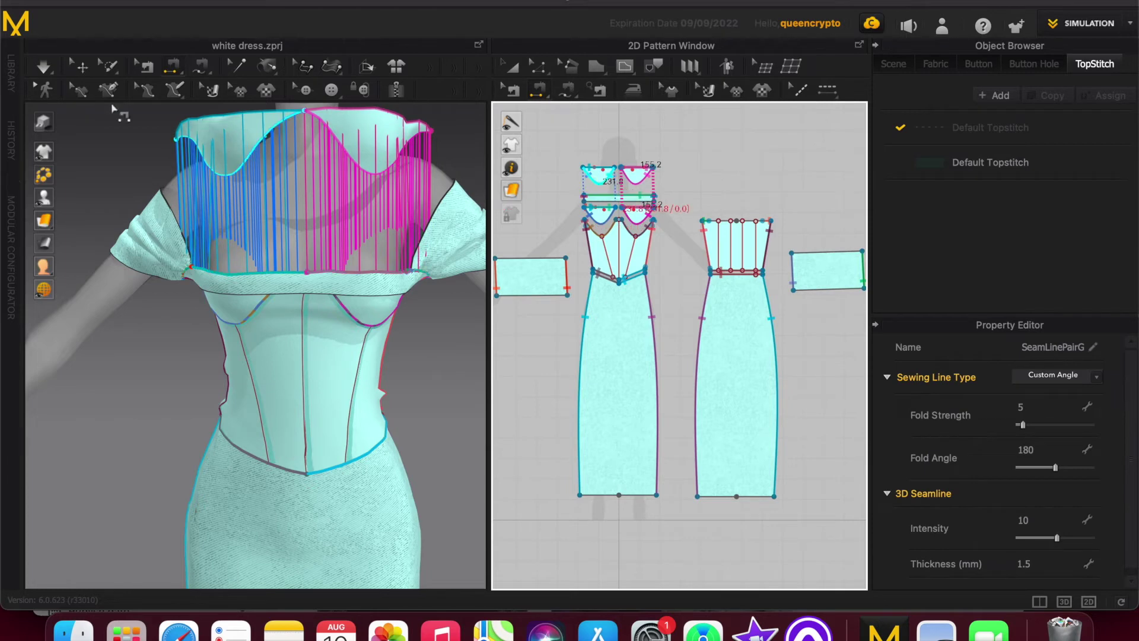
Try to lower a single copied bust cup onto the bodice in the 3D view.
{"action": "left_click", "coordinate": [81, 65]}
{"action": "scroll", "coordinate": [157, 200], "scroll_direction": "down", "scroll_amount": 2}
{"action": "right_click_drag", "start_coordinate": [142, 190], "coordinate": [235, 213]}
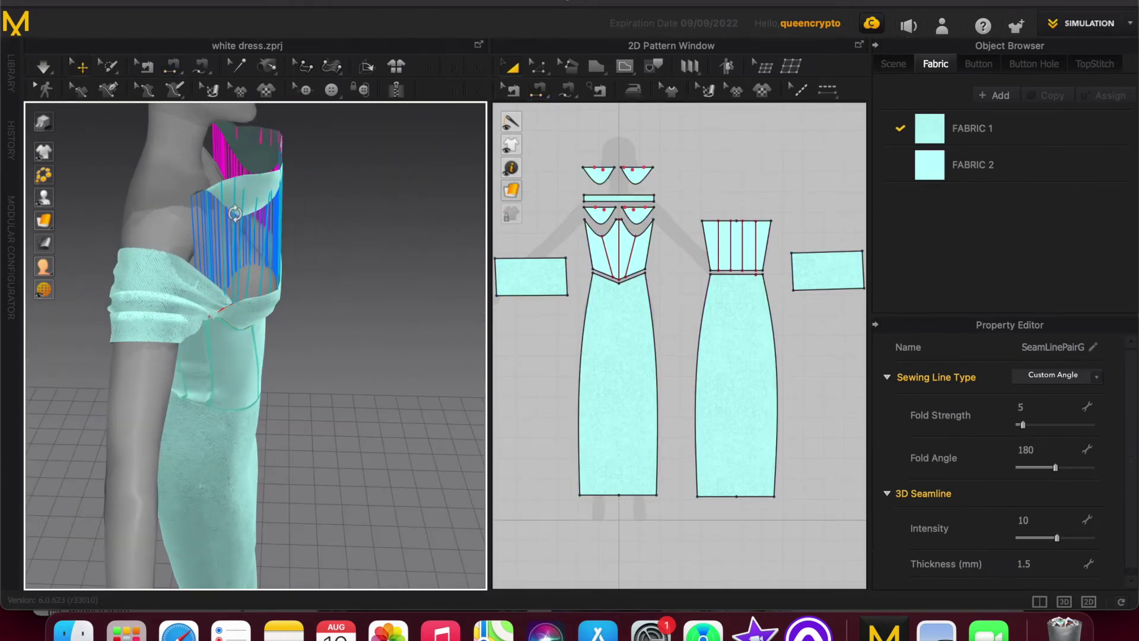
{"action": "left_click", "coordinate": [250, 202]}
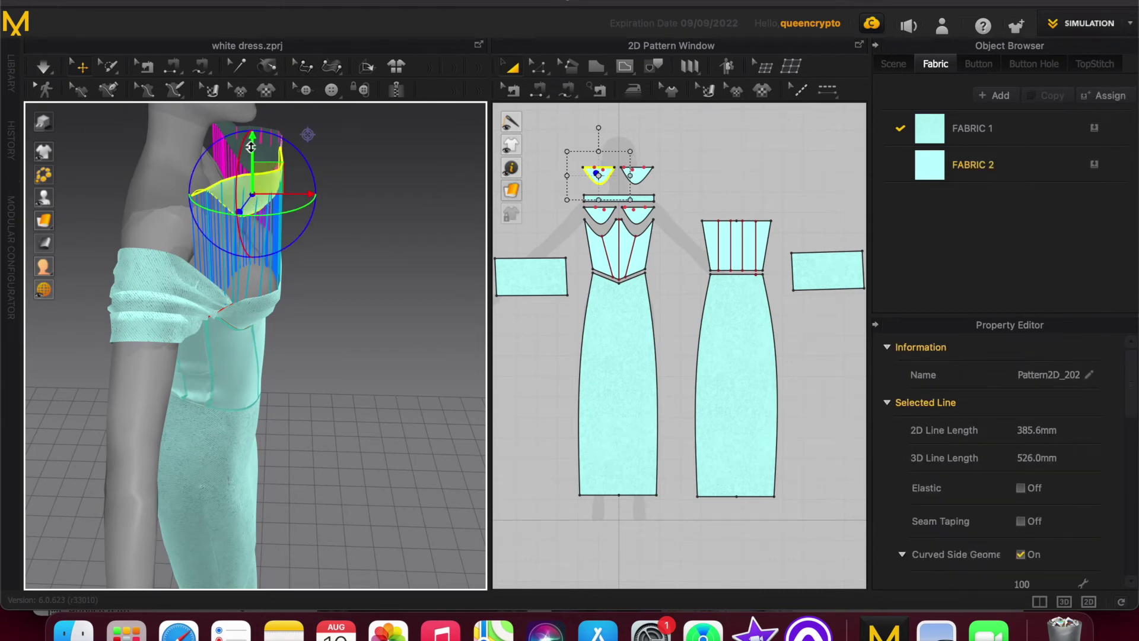
{"action": "left_click_drag", "start_coordinate": [255, 148], "coordinate": [255, 262]}
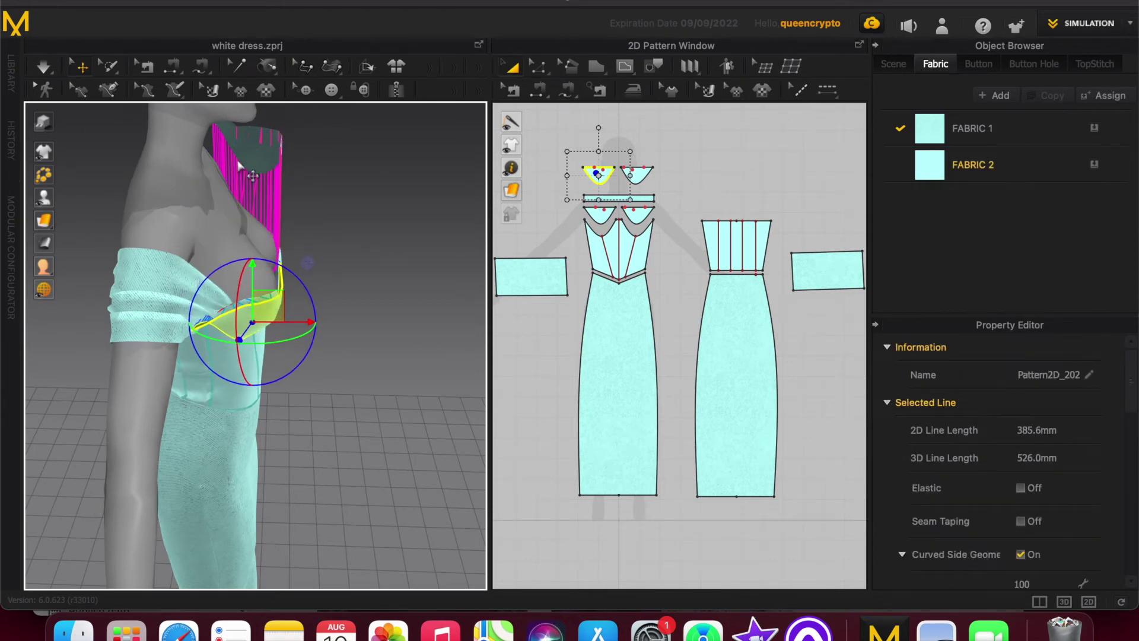
{"action": "left_click", "coordinate": [175, 1]}
{"action": "left_click", "coordinate": [240, 3]}
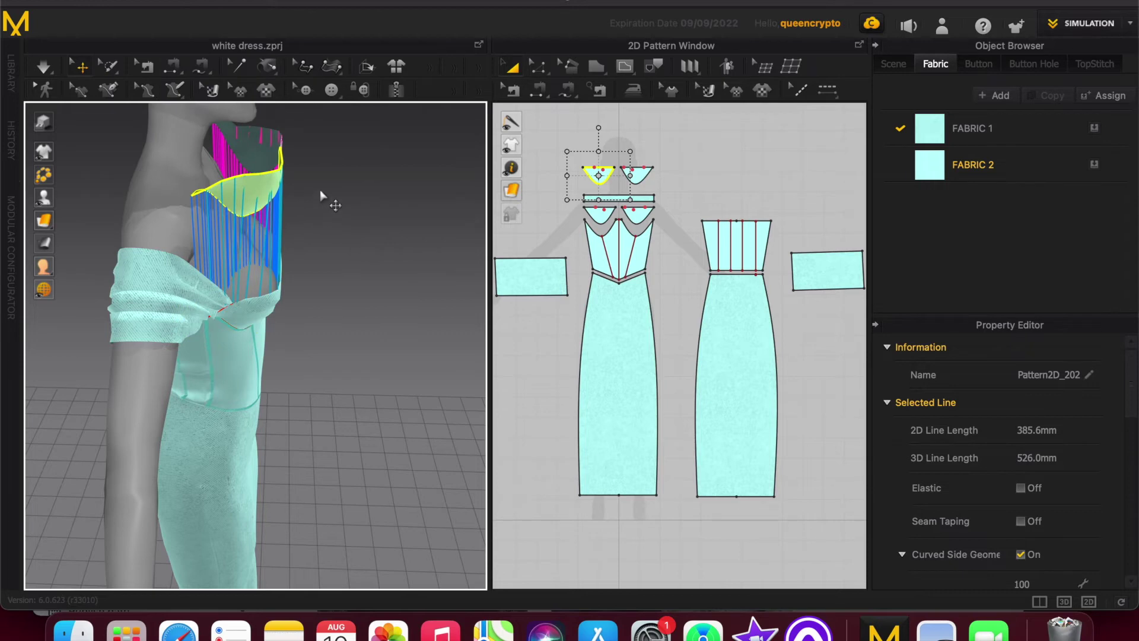
Select both copied bust cups in 3D, lower them to bust level and move them outward in front of the chest.
{"action": "left_click", "coordinate": [268, 158], "text": "shift"}
{"action": "left_click", "coordinate": [283, 180]}
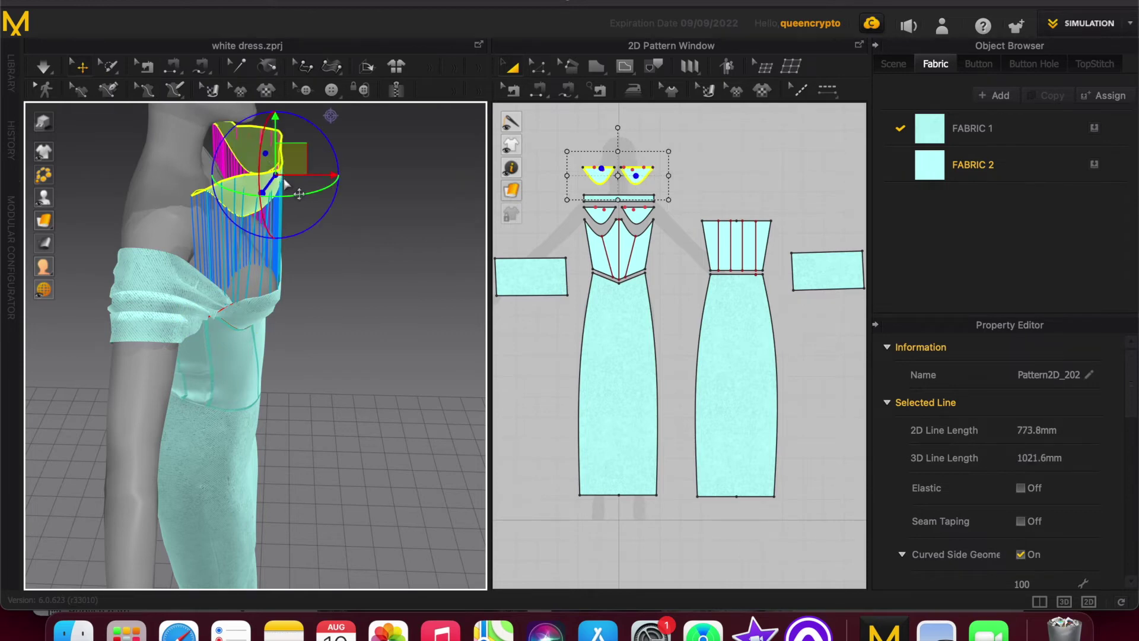
{"action": "left_click_drag", "start_coordinate": [279, 156], "coordinate": [274, 251]}
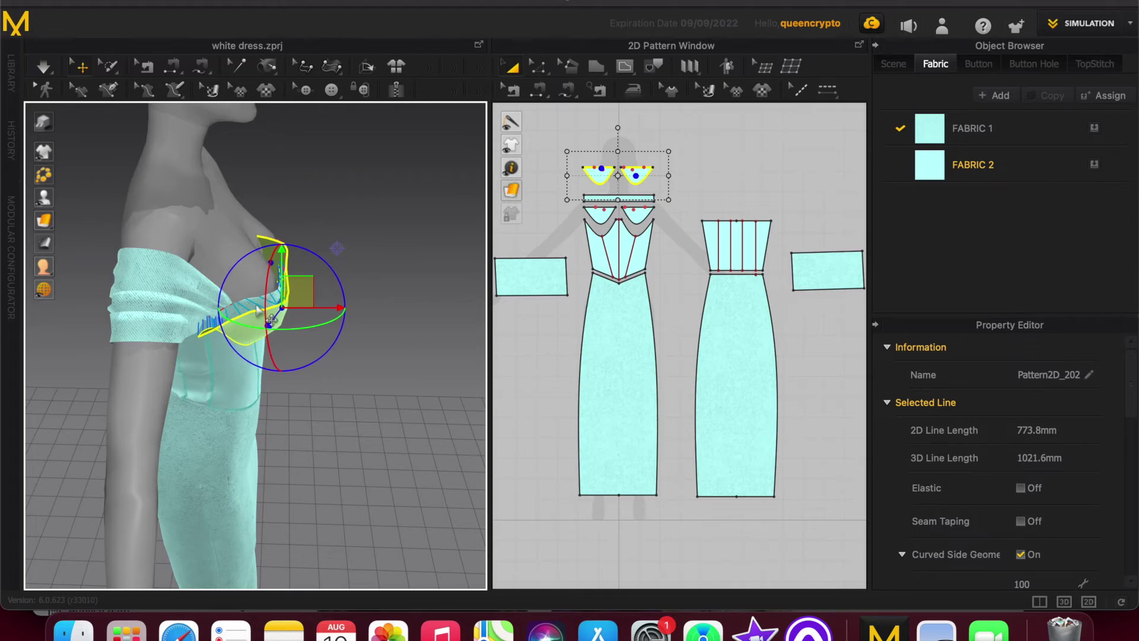
{"action": "left_click", "coordinate": [288, 300]}
{"action": "left_click_drag", "start_coordinate": [289, 304], "coordinate": [350, 305]}
Shift both copied bust cups sideways to centre them over the original cups, and start the simulation.
{"action": "right_click_drag", "start_coordinate": [371, 396], "coordinate": [243, 320]}
{"action": "left_click", "coordinate": [234, 309]}
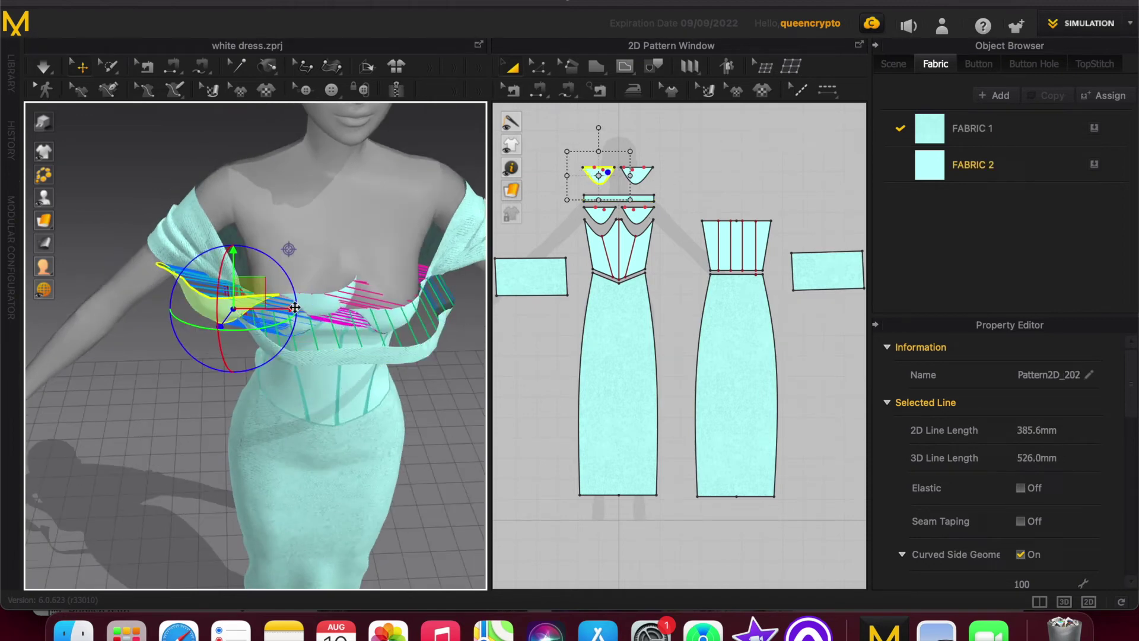
{"action": "left_click", "coordinate": [323, 312], "text": "shift"}
{"action": "right_click_drag", "start_coordinate": [415, 407], "coordinate": [407, 378]}
{"action": "left_click", "coordinate": [319, 303]}
{"action": "left_click_drag", "start_coordinate": [336, 303], "coordinate": [409, 305]}
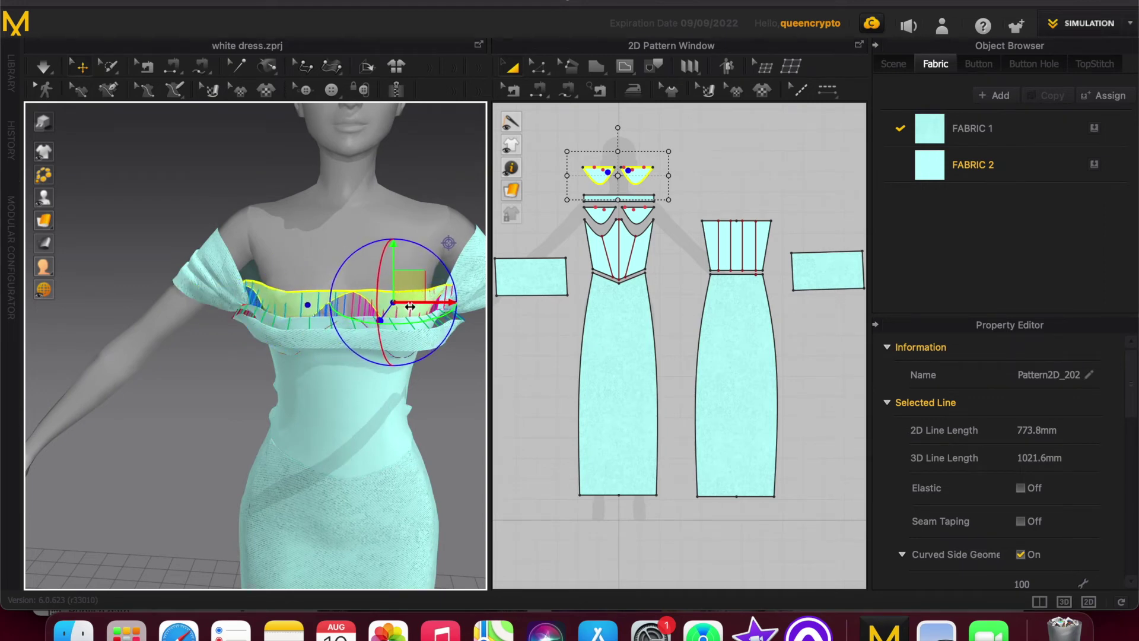
{"action": "right_click_drag", "start_coordinate": [326, 414], "coordinate": [374, 326]}
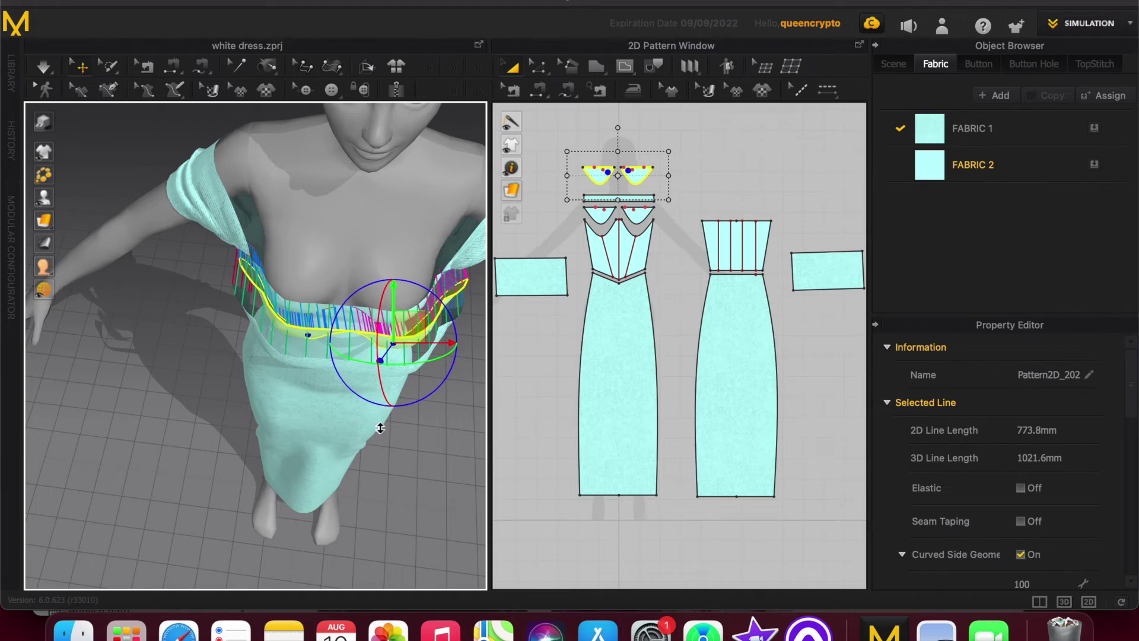
{"action": "right_click_drag", "start_coordinate": [382, 418], "coordinate": [331, 418]}
{"action": "key", "text": "space"}
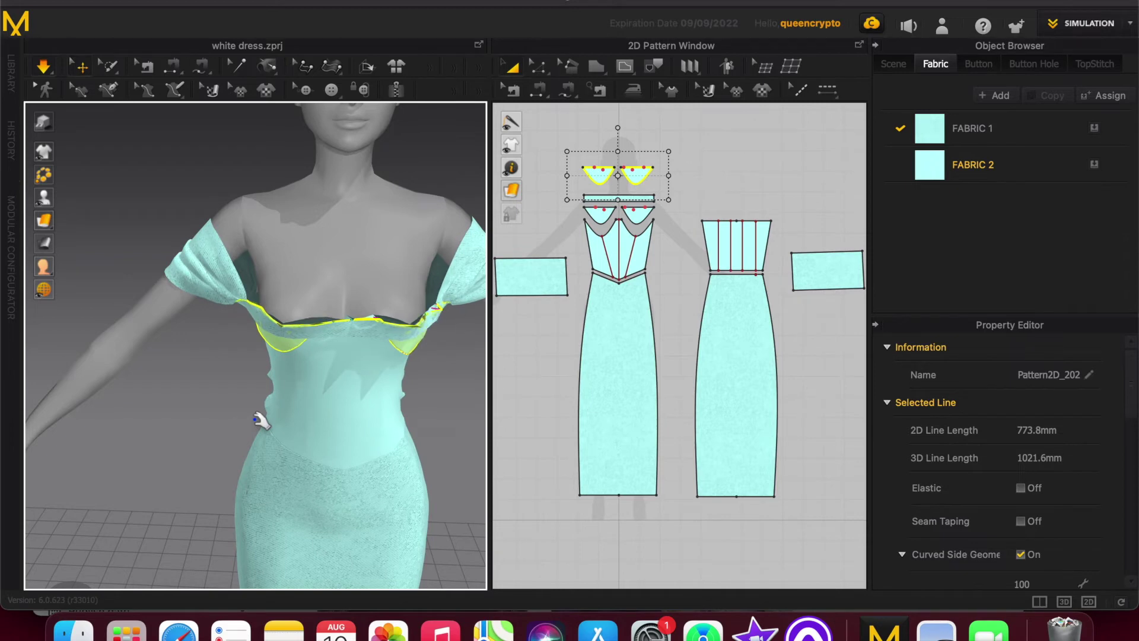
Pull the bust fabric outward during simulation and delete two pins from the bust cups.
{"action": "right_click_drag", "start_coordinate": [248, 339], "coordinate": [261, 309]}
{"action": "left_click_drag", "start_coordinate": [344, 329], "coordinate": [437, 317]}
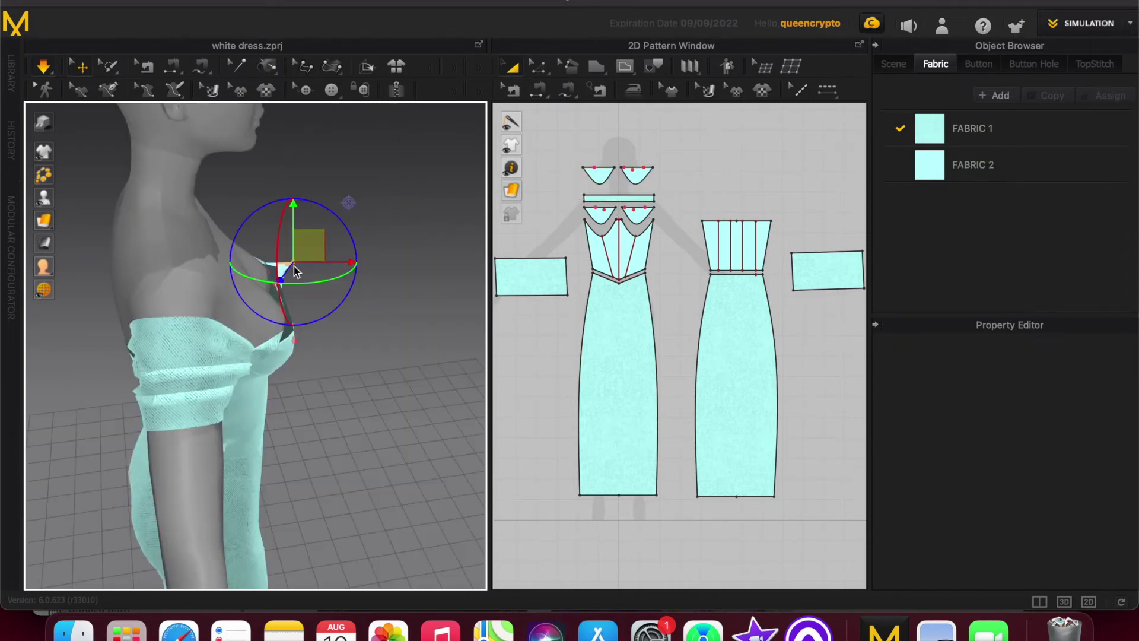
{"action": "left_click_drag", "start_coordinate": [296, 267], "coordinate": [320, 322]}
{"action": "left_click", "coordinate": [295, 341]}
{"action": "key", "text": "Delete"}
{"action": "left_click", "coordinate": [276, 285]}
{"action": "key", "text": "Delete"}
Tug the top band outward over the bust during simulation and delete the leftover pin beside it.
{"action": "left_click", "coordinate": [280, 310]}
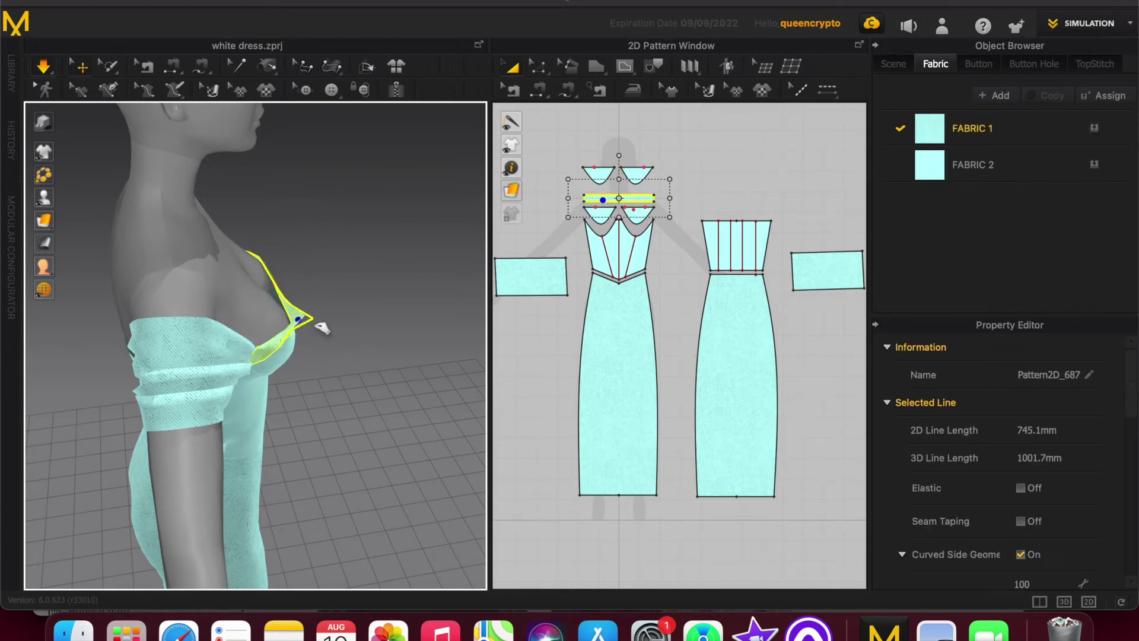
{"action": "mouse_move", "coordinate": [289, 317]}
{"action": "left_mouse_down"}
{"action": "mouse_move", "coordinate": [327, 332]}
{"action": "mouse_move", "coordinate": [329, 346]}
{"action": "mouse_move", "coordinate": [279, 311]}
{"action": "left_mouse_up"}
{"action": "right_click_drag", "start_coordinate": [320, 411], "coordinate": [277, 422]}
{"action": "left_click", "coordinate": [343, 314]}
{"action": "key", "text": "Delete"}
{"action": "left_click", "coordinate": [254, 334]}
{"action": "left_click", "coordinate": [320, 310]}
{"action": "right_click_drag", "start_coordinate": [333, 332], "coordinate": [398, 474]}
{"action": "right_click_drag", "start_coordinate": [318, 295], "coordinate": [377, 315]}
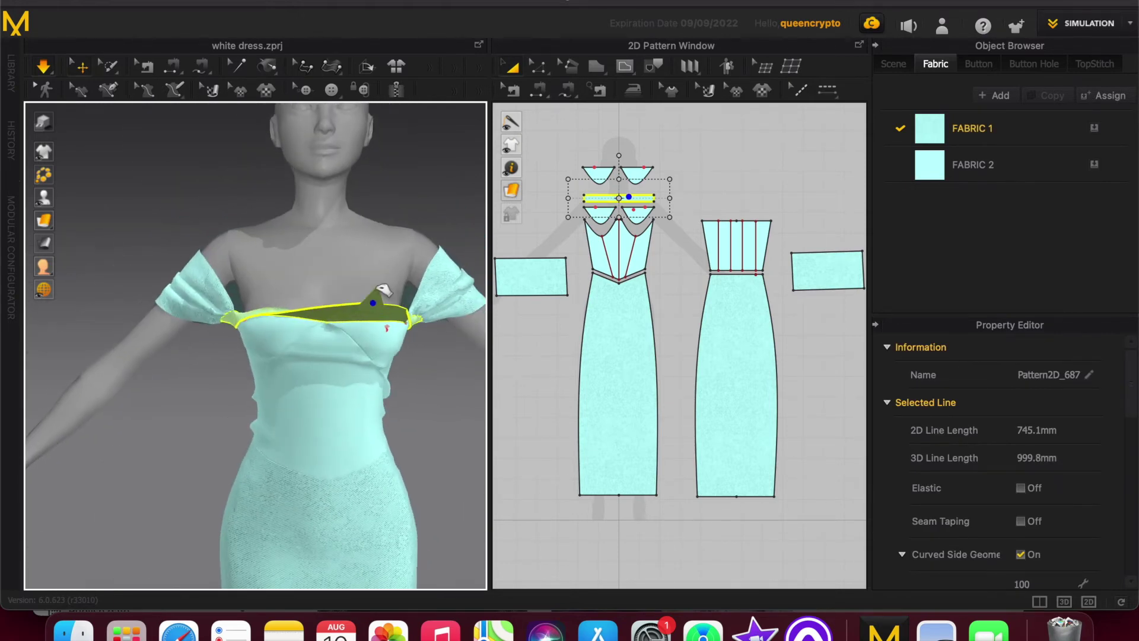
Pull the top band and the bust cup's outer corner up toward the avatar's left sleeve during simulation.
{"action": "left_click_drag", "start_coordinate": [376, 315], "coordinate": [403, 285]}
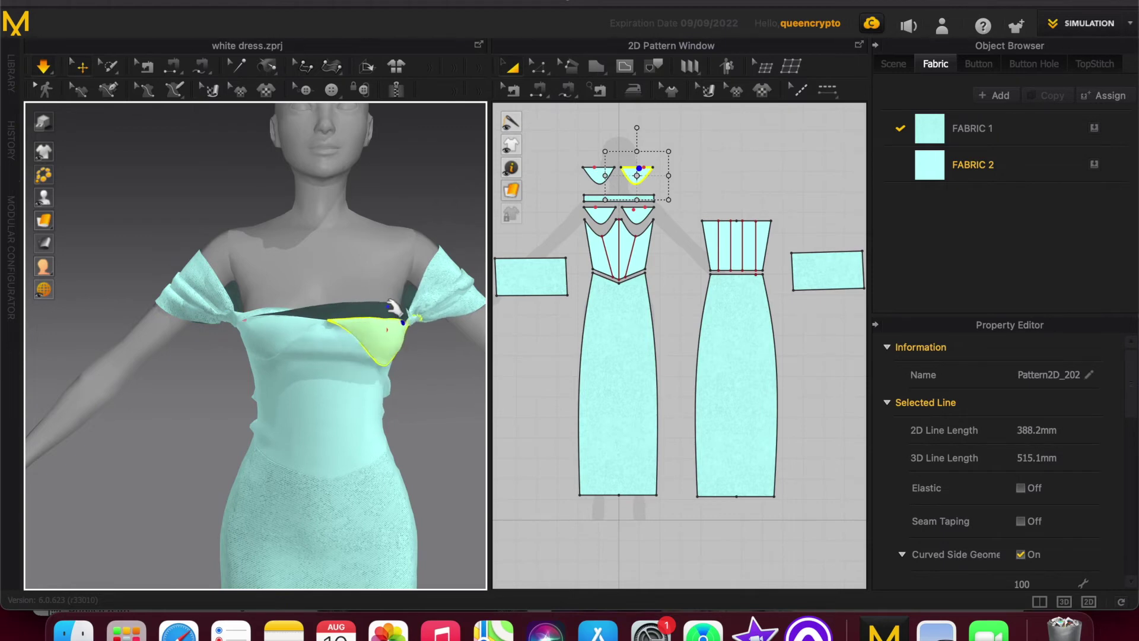
{"action": "left_click", "coordinate": [391, 309]}
{"action": "mouse_move", "coordinate": [421, 334]}
{"action": "right_mouse_down"}
{"action": "mouse_move", "coordinate": [305, 338]}
{"action": "mouse_move", "coordinate": [412, 318]}
{"action": "right_mouse_up"}
{"action": "left_click_drag", "start_coordinate": [407, 344], "coordinate": [425, 320]}
{"action": "left_click", "coordinate": [426, 318]}
{"action": "left_click", "coordinate": [417, 333]}
{"action": "right_click_drag", "start_coordinate": [418, 336], "coordinate": [468, 359]}
{"action": "left_click", "coordinate": [417, 328]}
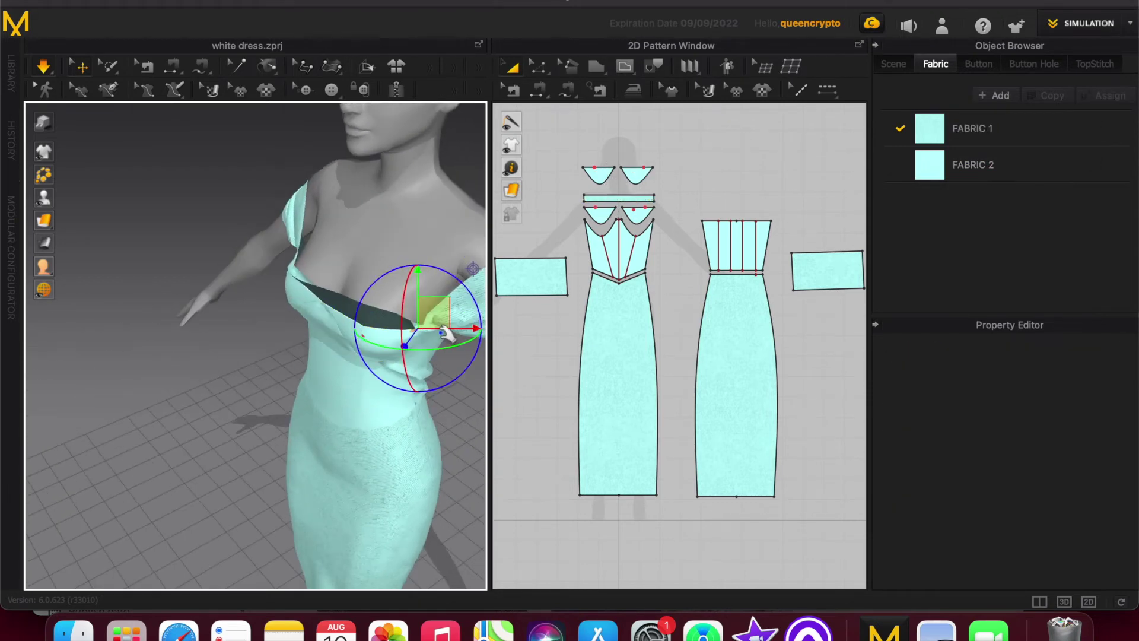
Raise the pinned outer corner of the bust cup beside the avatar's left sleeve.
{"action": "right_click_drag", "start_coordinate": [210, 356], "coordinate": [404, 319]}
{"action": "left_click", "coordinate": [417, 328]}
{"action": "right_click_drag", "start_coordinate": [278, 394], "coordinate": [279, 396]}
{"action": "left_click_drag", "start_coordinate": [422, 326], "coordinate": [431, 294]}
{"action": "left_click", "coordinate": [420, 338]}
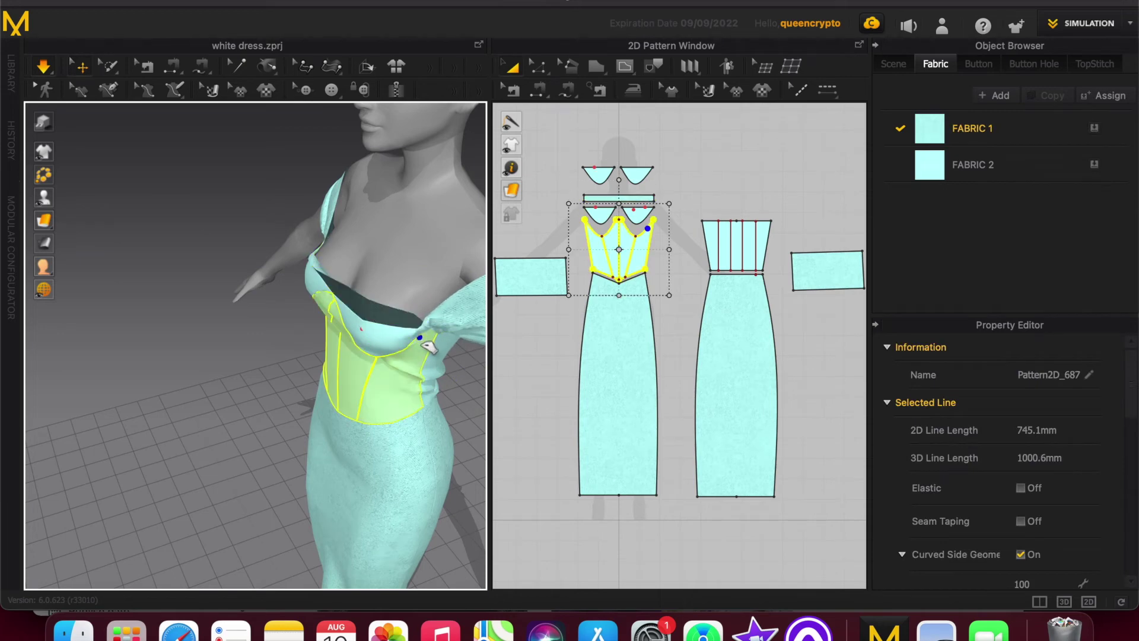
{"action": "left_click", "coordinate": [419, 333]}
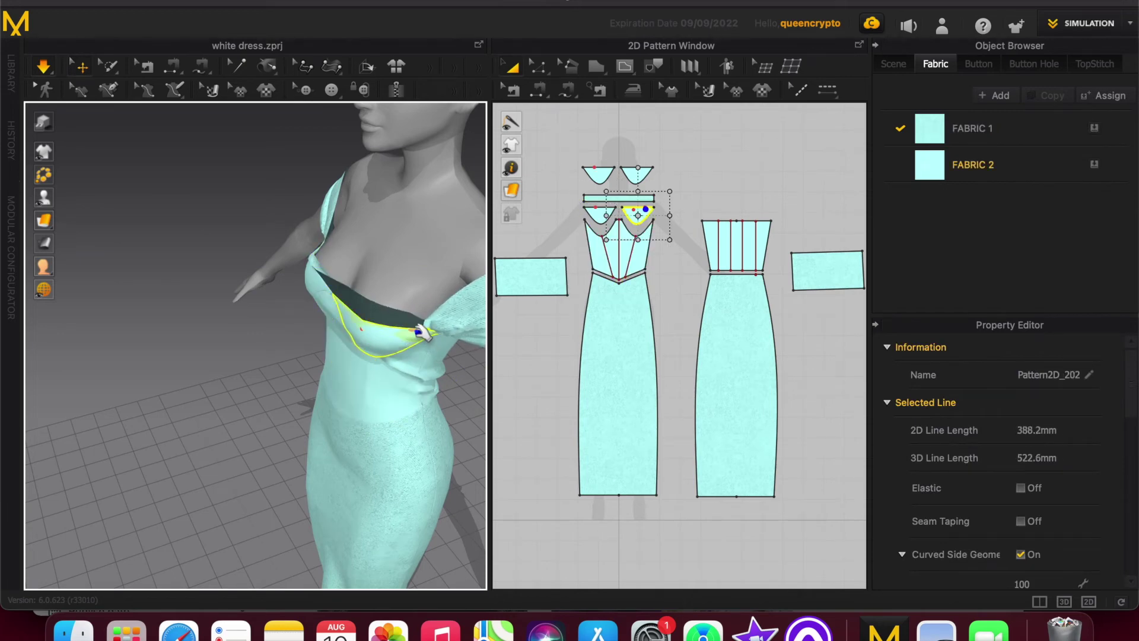
{"action": "left_click", "coordinate": [420, 333]}
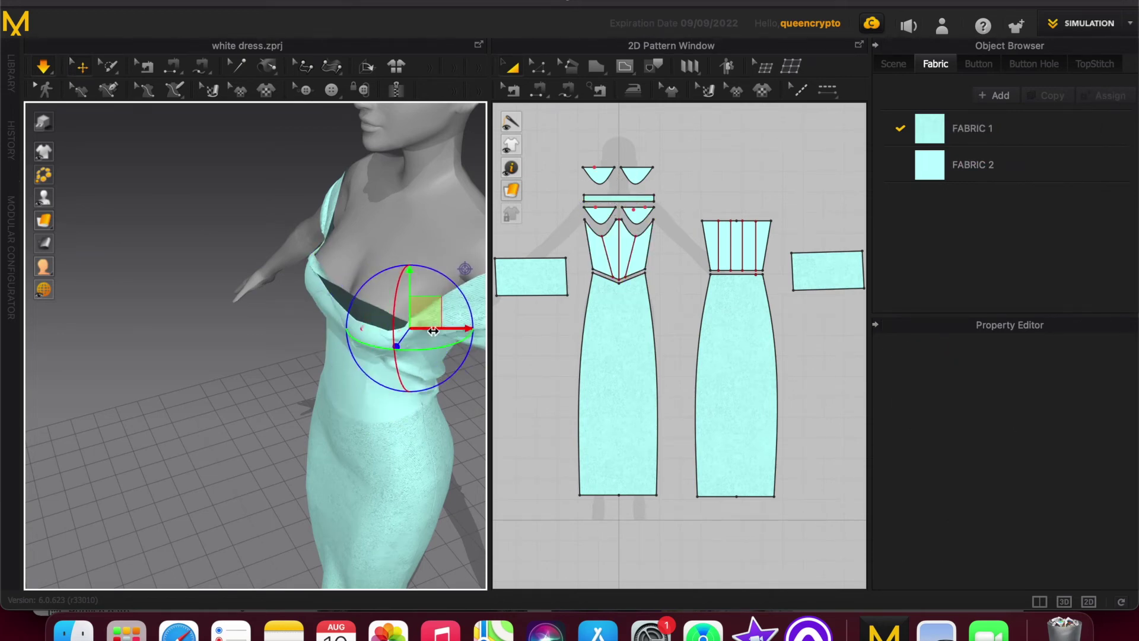
{"action": "left_click_drag", "start_coordinate": [411, 279], "coordinate": [410, 275]}
{"action": "left_click", "coordinate": [402, 241]}
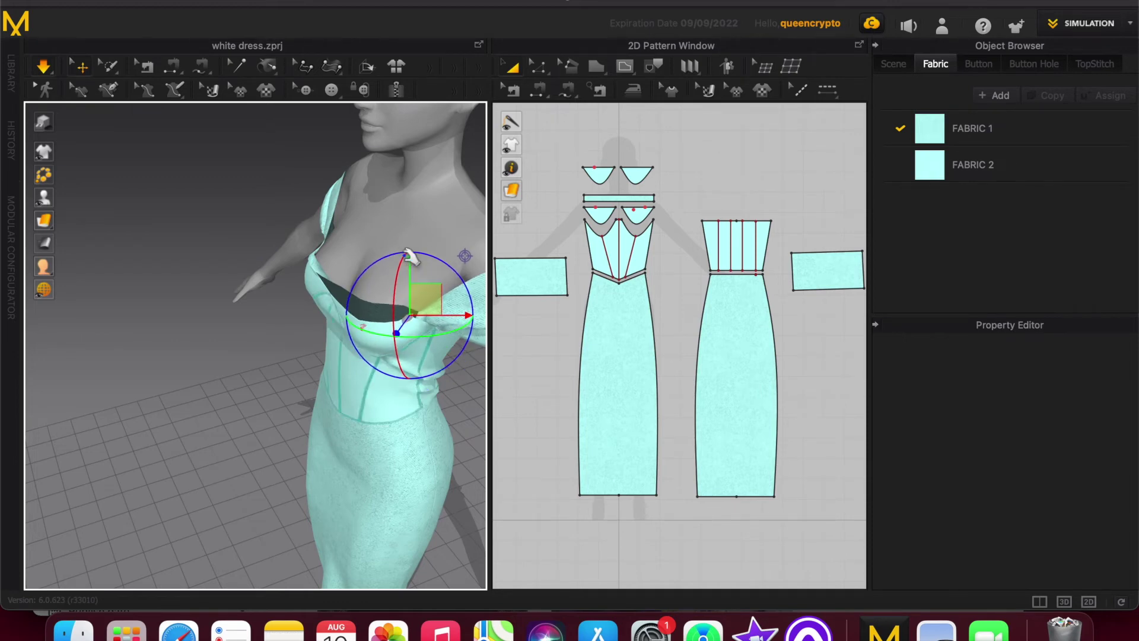
Reset the 3D arrangement of the top band pattern so it re-drapes over the bust.
{"action": "left_click", "coordinate": [408, 320]}
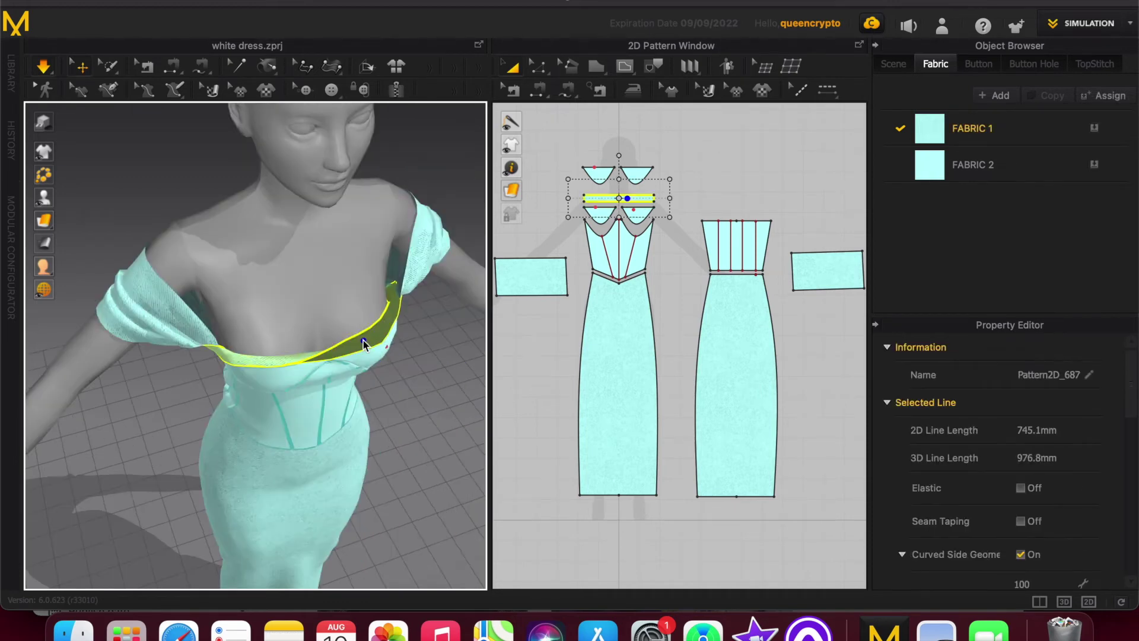
{"action": "right_click", "coordinate": [364, 108]}
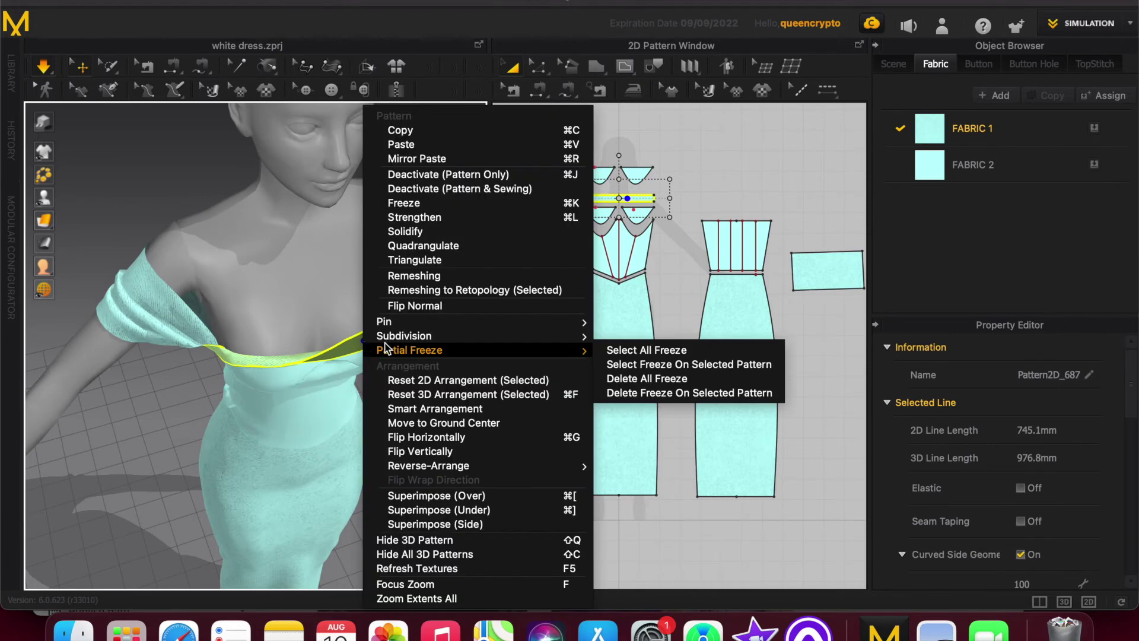
{"action": "left_click", "coordinate": [450, 393]}
{"action": "right_click_drag", "start_coordinate": [427, 415], "coordinate": [408, 360]}
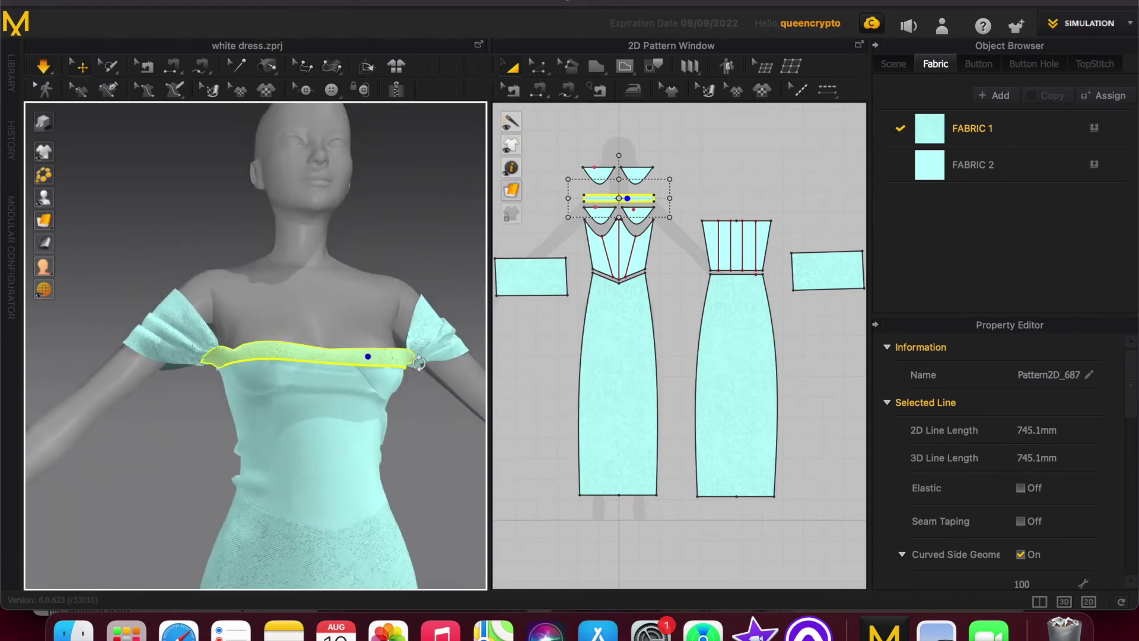
Delete the pins at the outer corners of the original bust cups beside both sleeves.
{"action": "left_click", "coordinate": [480, 364]}
{"action": "left_click", "coordinate": [237, 352]}
{"action": "key", "text": "Delete"}
{"action": "left_click_drag", "start_coordinate": [236, 352], "coordinate": [242, 349]}
{"action": "left_click", "coordinate": [393, 358]}
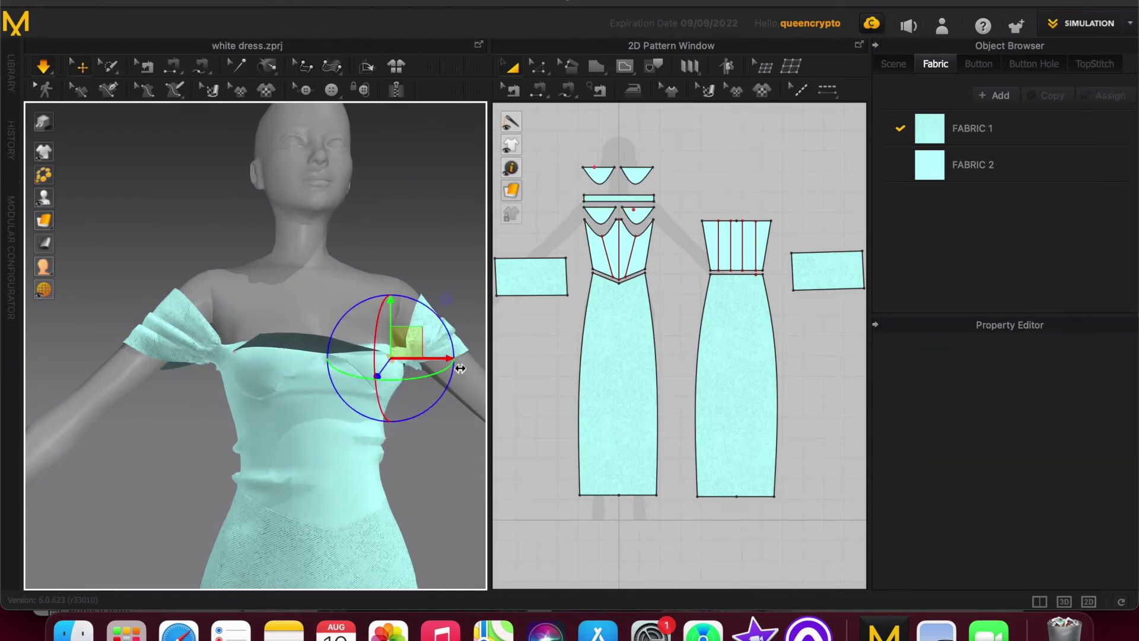
{"action": "key", "text": "Delete"}
Move the remaining pin on the copied cup at the avatar's right side outward from the chest.
{"action": "left_click", "coordinate": [234, 351]}
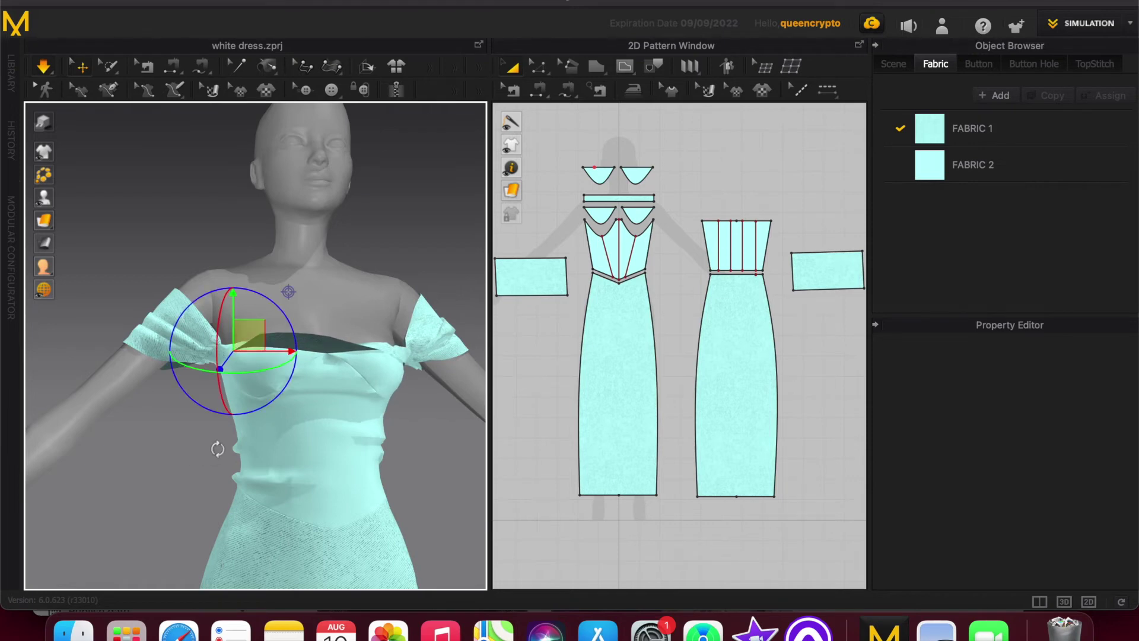
{"action": "right_click_drag", "start_coordinate": [216, 445], "coordinate": [374, 422]}
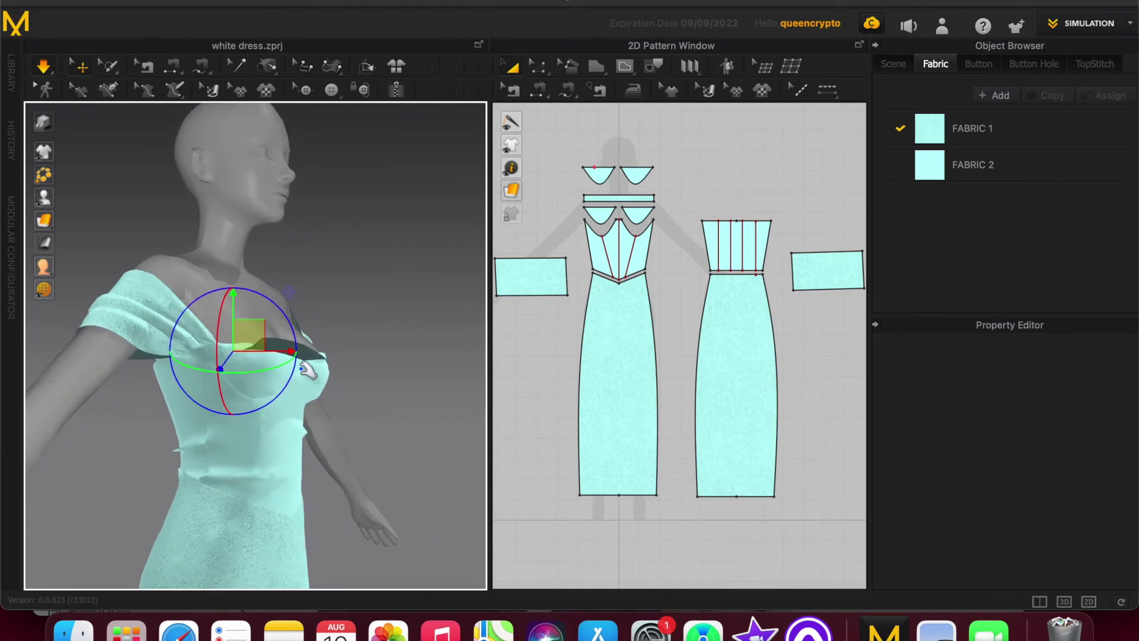
{"action": "left_click_drag", "start_coordinate": [301, 351], "coordinate": [304, 334]}
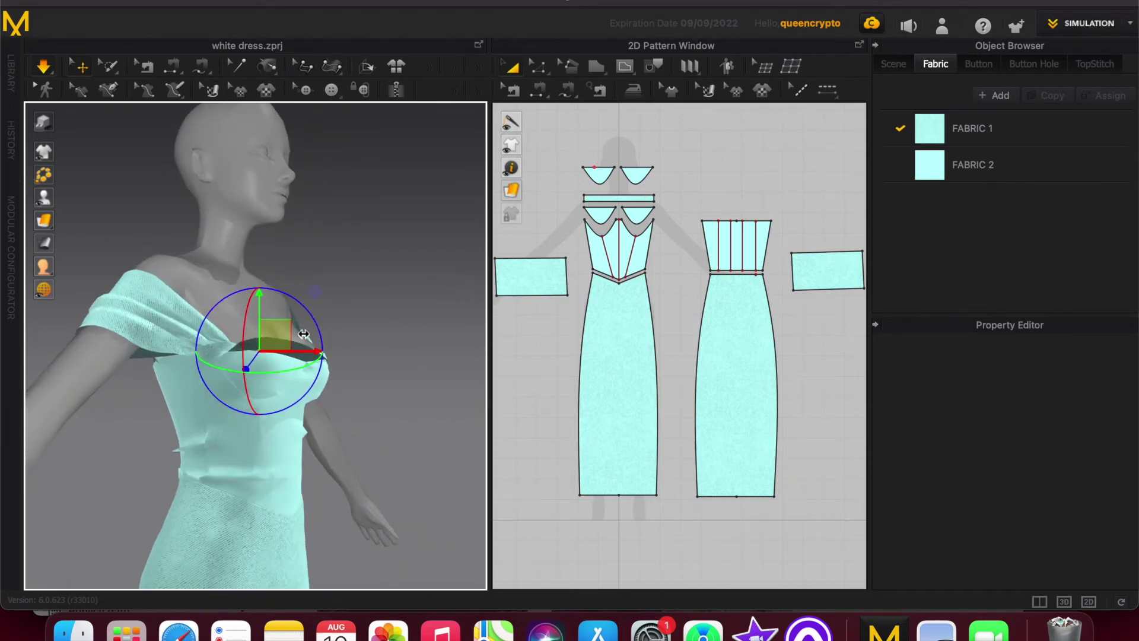
{"action": "right_click_drag", "start_coordinate": [327, 431], "coordinate": [255, 415]}
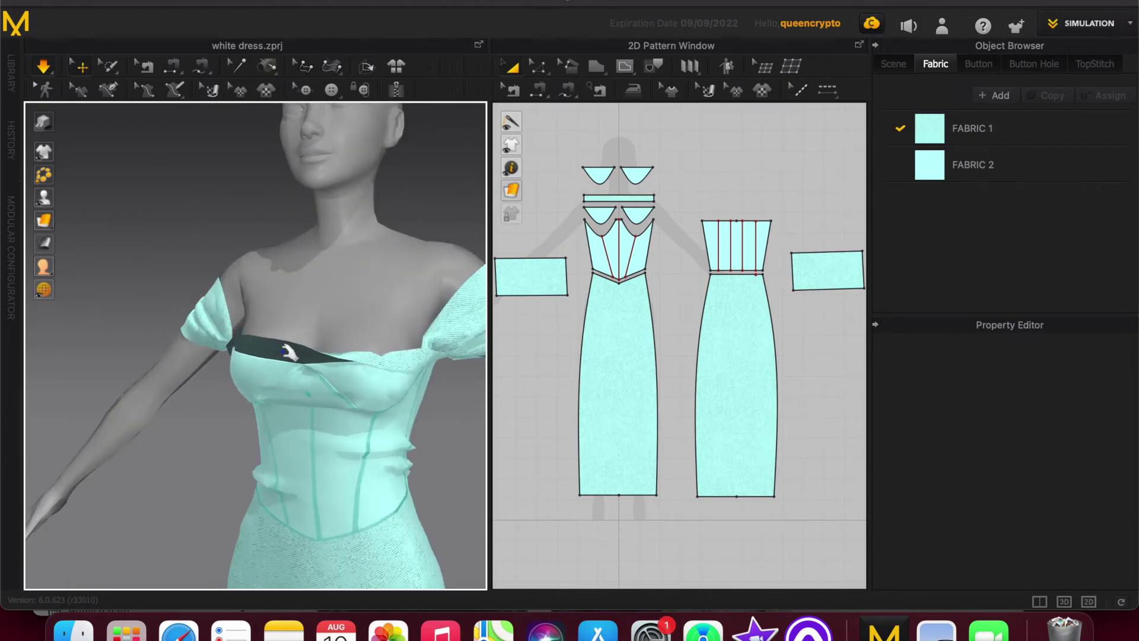
Reset the 3D arrangement of the folded-in top band again and let it settle on the bust.
{"action": "left_click", "coordinate": [288, 352]}
{"action": "right_click", "coordinate": [289, 351]}
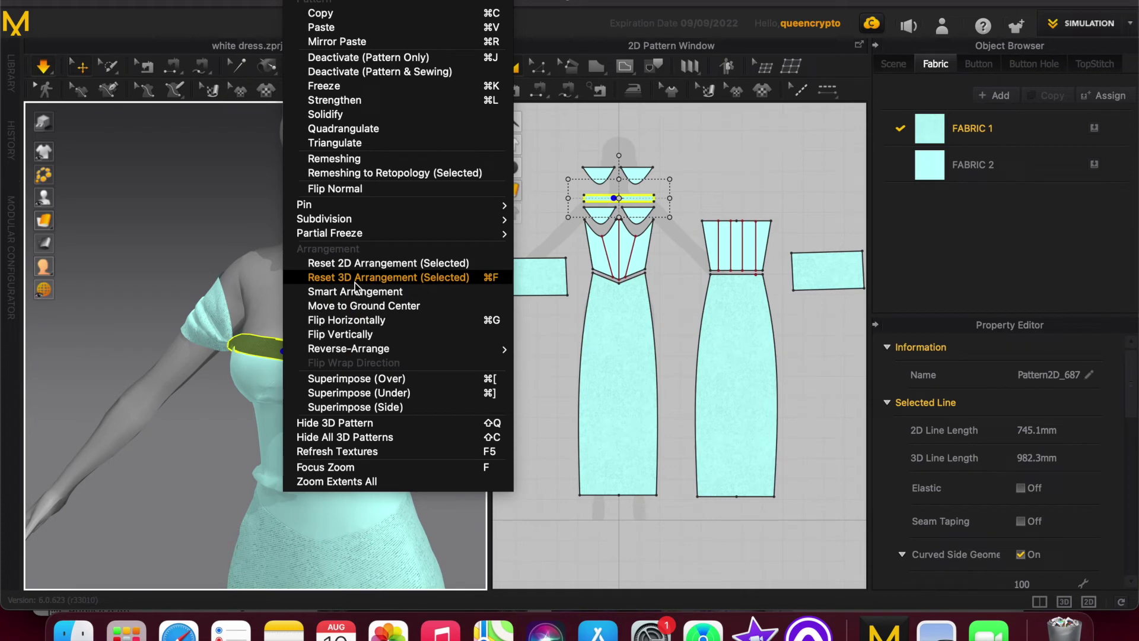
{"action": "left_click", "coordinate": [354, 282]}
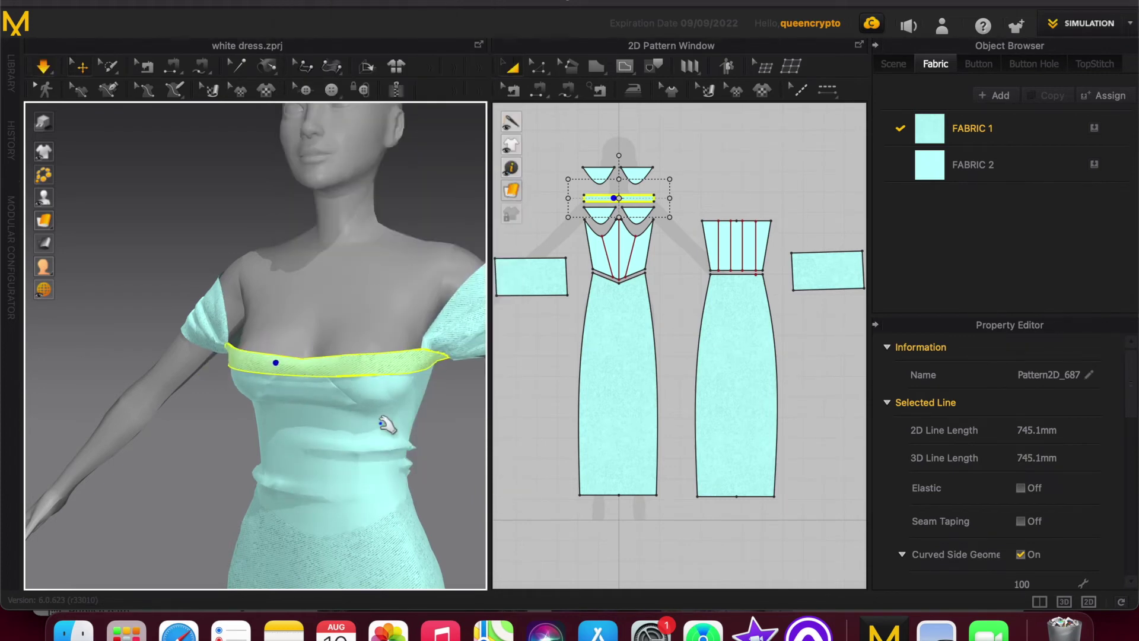
{"action": "left_click", "coordinate": [217, 423]}
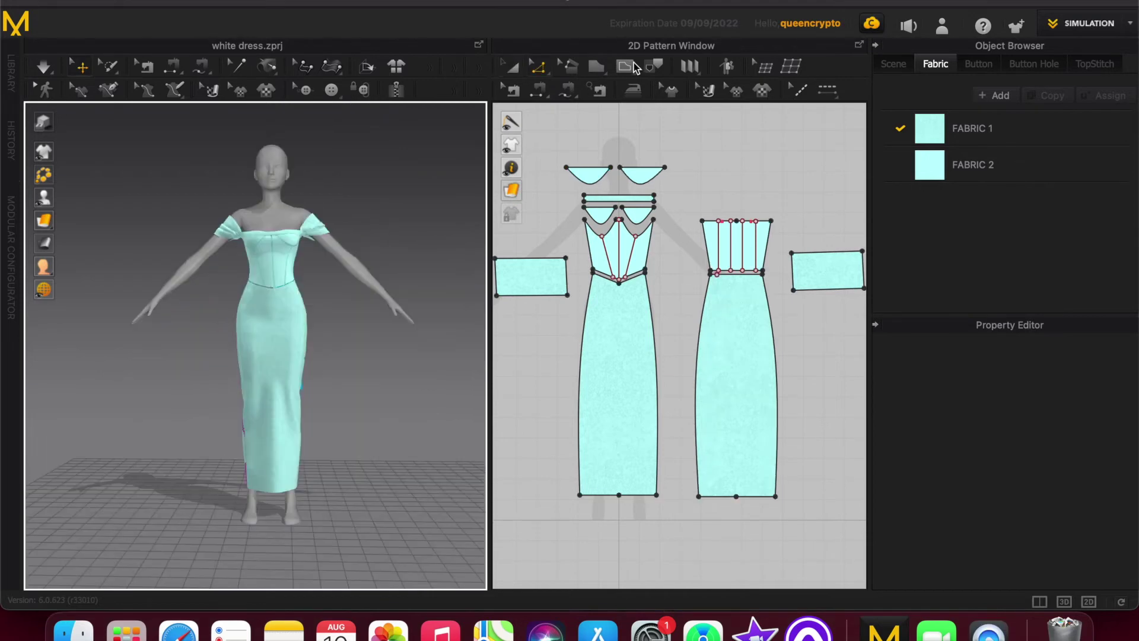
Draw a diagonal internal line about 660 mm long across the front skirt, from one hem corner to the opposite side seam.
{"action": "left_click", "coordinate": [632, 67]}
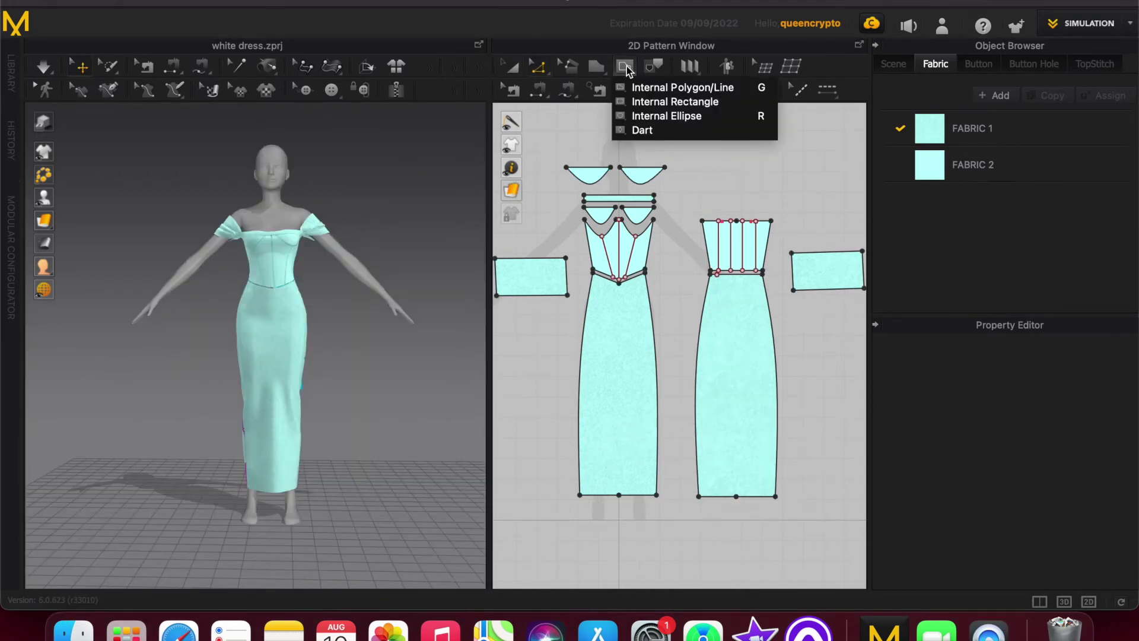
{"action": "left_click", "coordinate": [653, 87]}
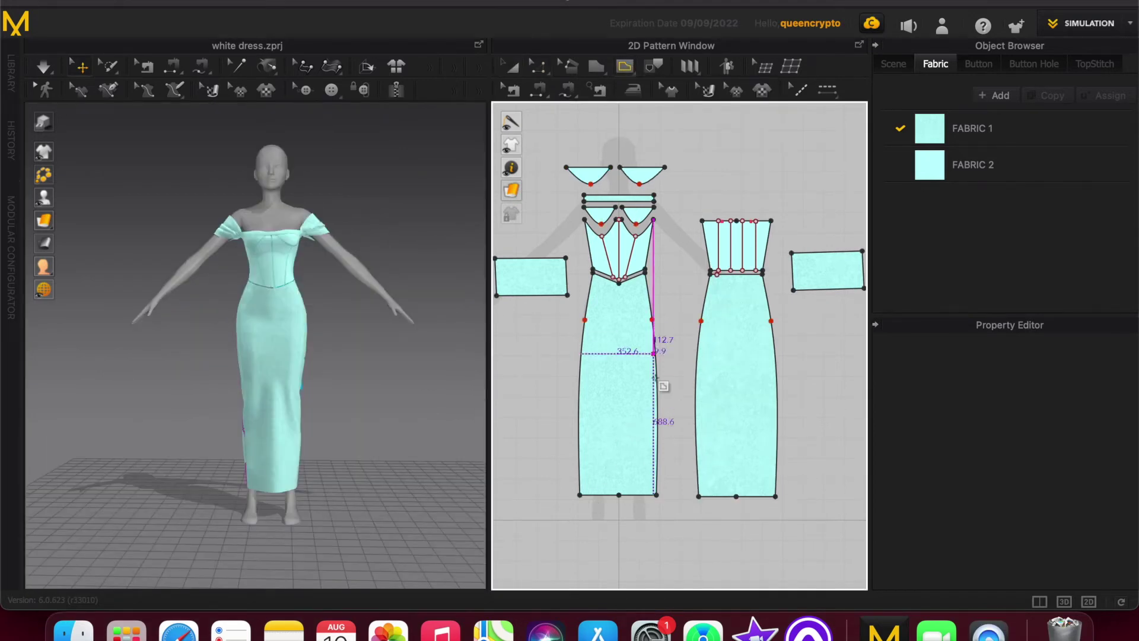
{"action": "left_click", "coordinate": [580, 495]}
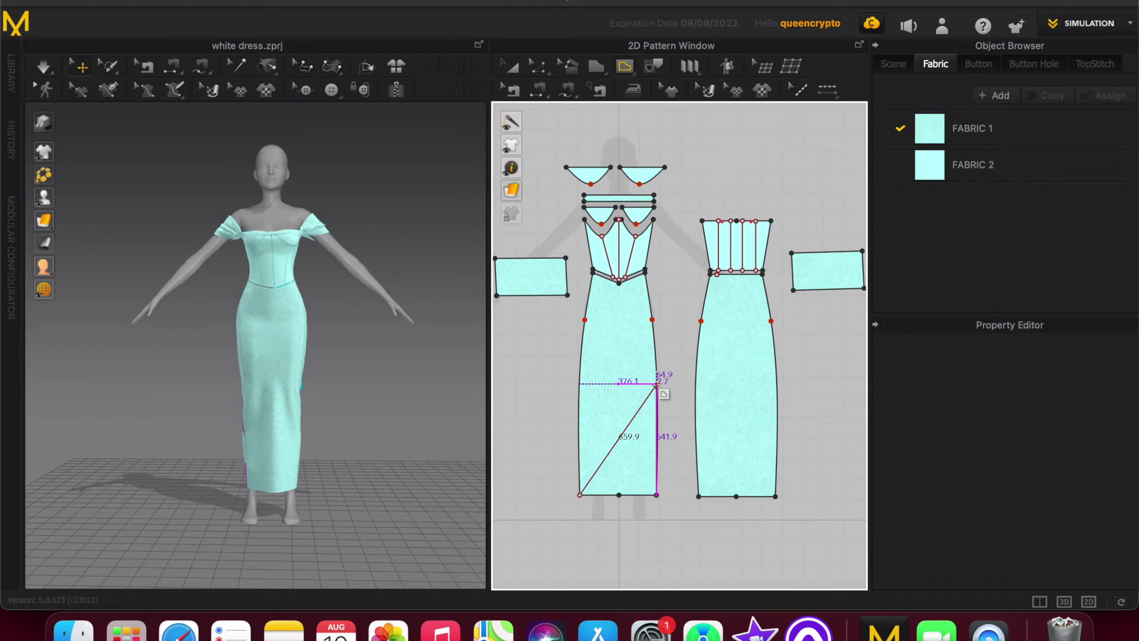
{"action": "left_click", "coordinate": [657, 385]}
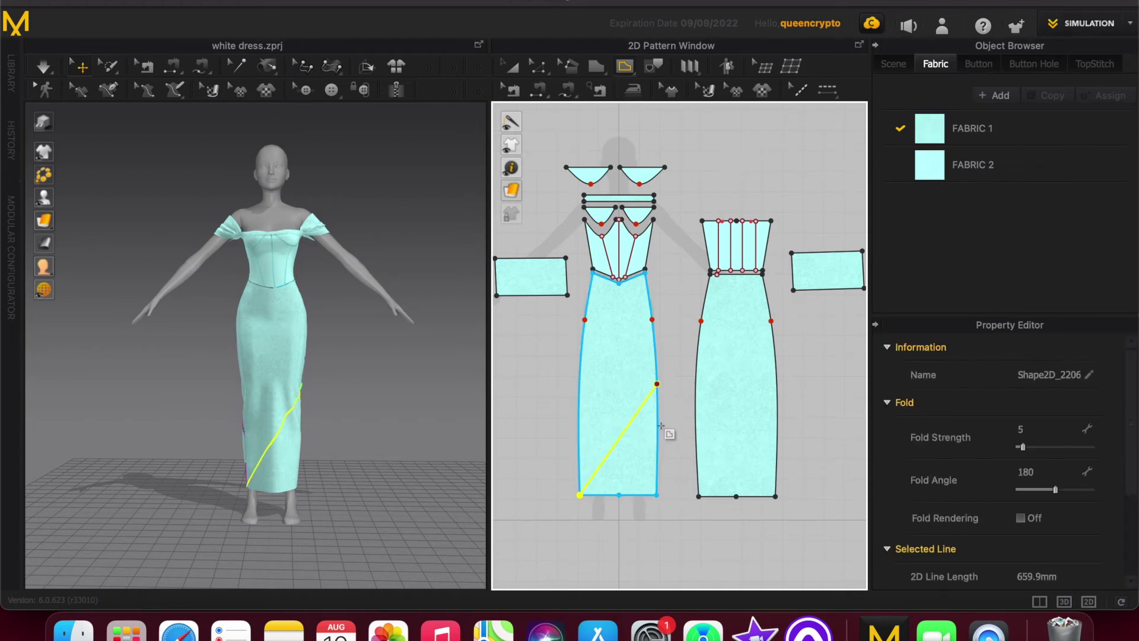
Copy the front skirt's diagonal internal line onto the back skirt and flip the copy horizontally.
{"action": "key", "text": "z"}
{"action": "key", "text": "ctrl+v"}
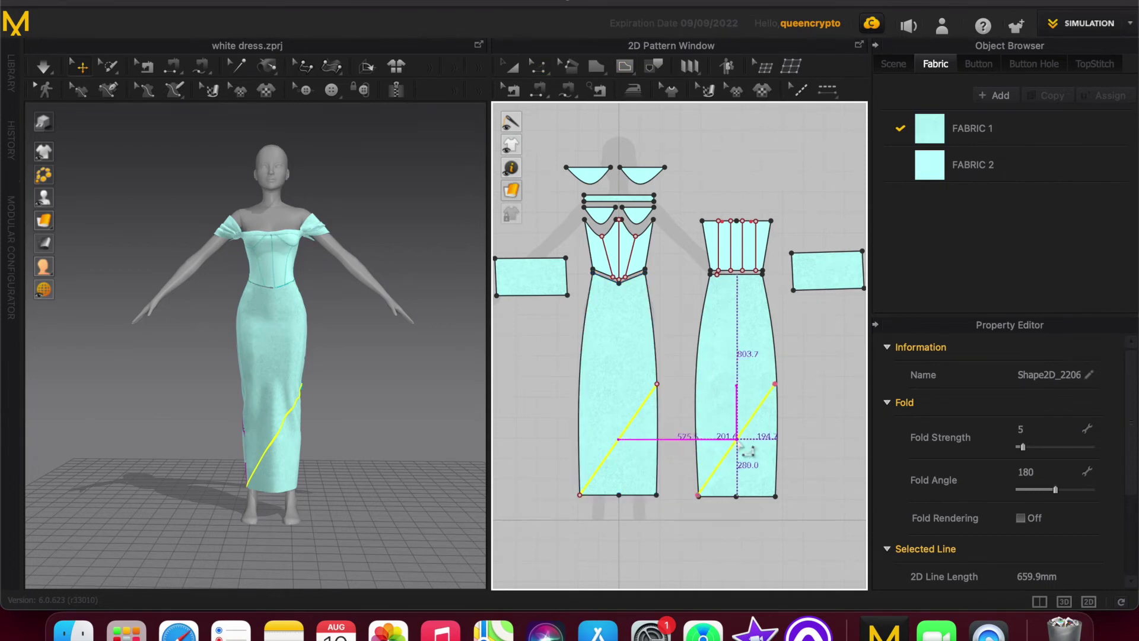
{"action": "left_click", "coordinate": [737, 442]}
{"action": "right_click", "coordinate": [737, 442]}
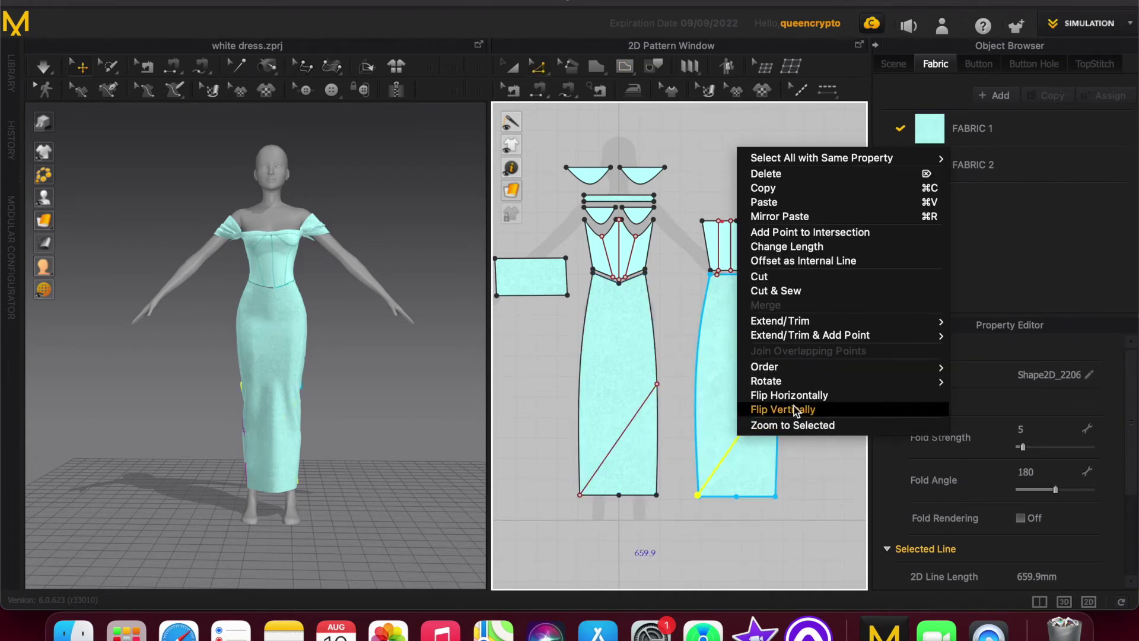
{"action": "left_click", "coordinate": [793, 395]}
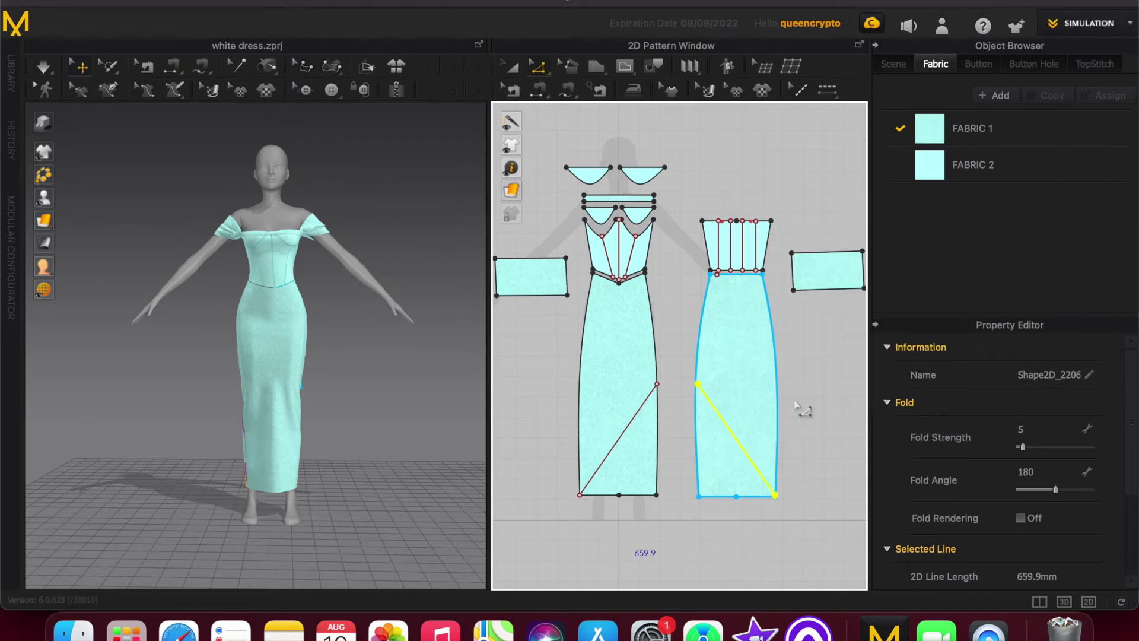
Align the ends of the flipped diagonal line with the back skirt's hem corner and opposite side seam.
{"action": "scroll", "coordinate": [780, 469], "scroll_direction": "up", "scroll_amount": 3}
{"action": "left_click_drag", "start_coordinate": [781, 519], "coordinate": [783, 522]}
{"action": "left_click_drag", "start_coordinate": [649, 331], "coordinate": [659, 341]}
{"action": "mouse_move", "coordinate": [783, 521]}
{"action": "left_mouse_down"}
{"action": "mouse_move", "coordinate": [819, 536]}
{"action": "mouse_move", "coordinate": [779, 522]}
{"action": "mouse_move", "coordinate": [800, 513]}
{"action": "left_mouse_up"}
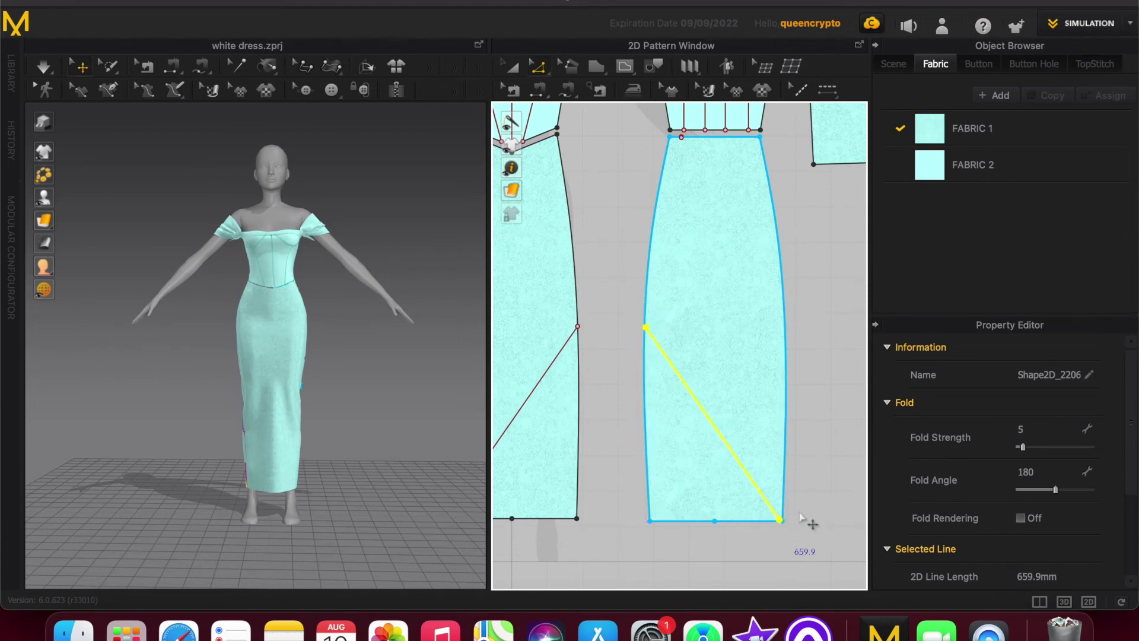
{"action": "left_click", "coordinate": [800, 513]}
{"action": "scroll", "coordinate": [786, 525], "scroll_direction": "up", "scroll_amount": 5}
{"action": "left_click", "coordinate": [761, 514]}
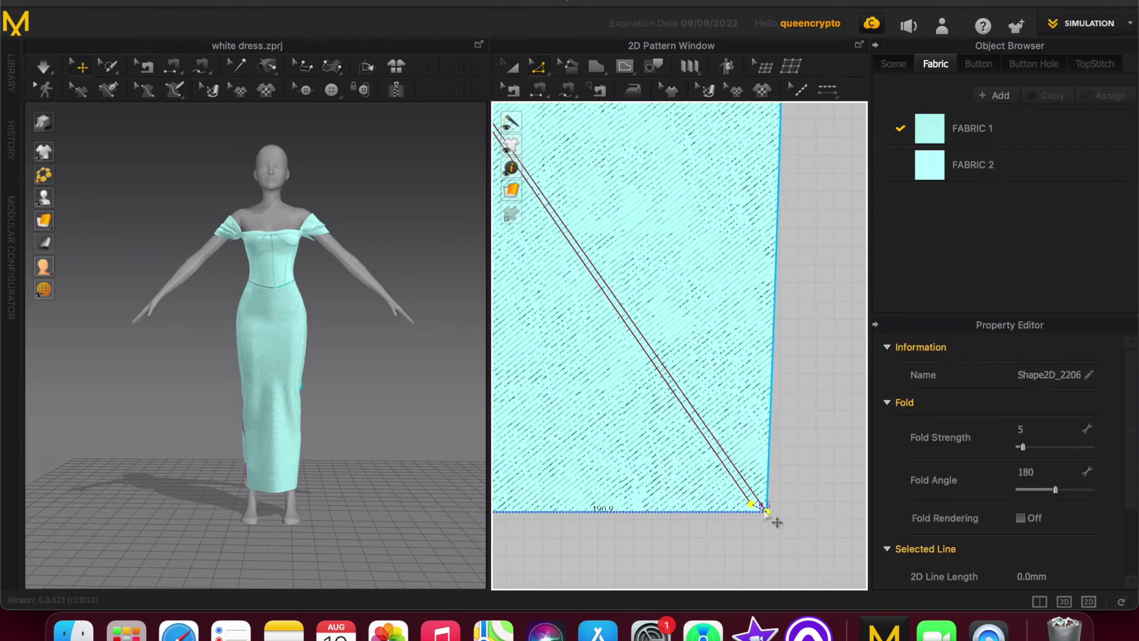
{"action": "scroll", "coordinate": [811, 515], "scroll_direction": "down", "scroll_amount": 4}
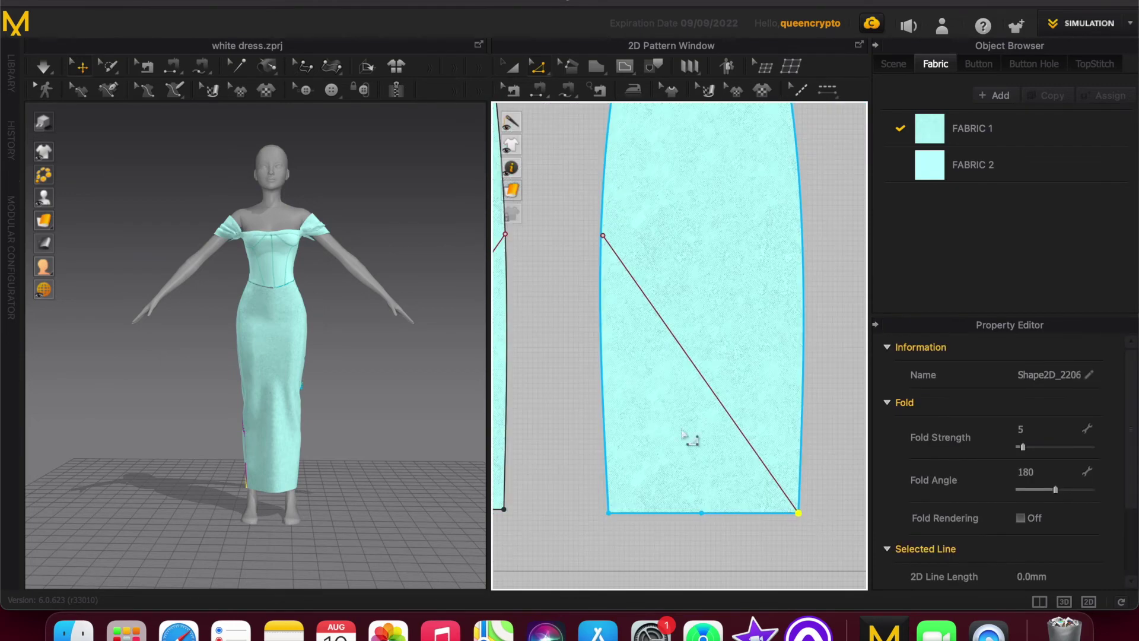
{"action": "scroll", "coordinate": [664, 431], "scroll_direction": "down", "scroll_amount": 2}
{"action": "scroll", "coordinate": [557, 290], "scroll_direction": "up", "scroll_amount": 5}
{"action": "left_click_drag", "start_coordinate": [835, 356], "coordinate": [747, 369]}
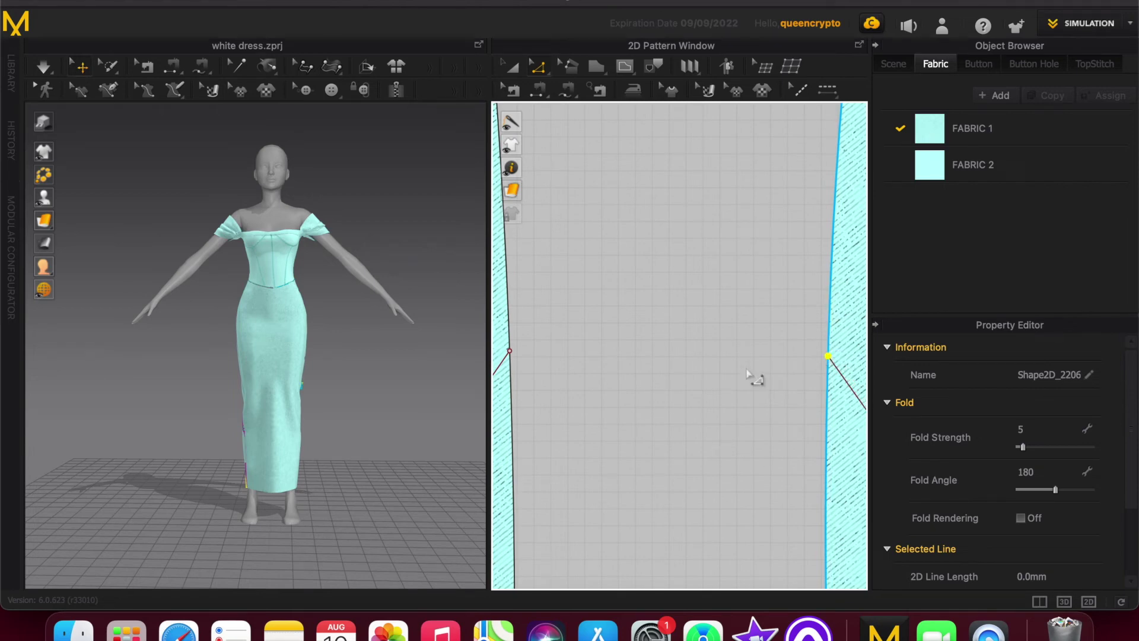
{"action": "scroll", "coordinate": [612, 371], "scroll_direction": "down", "scroll_amount": 5}
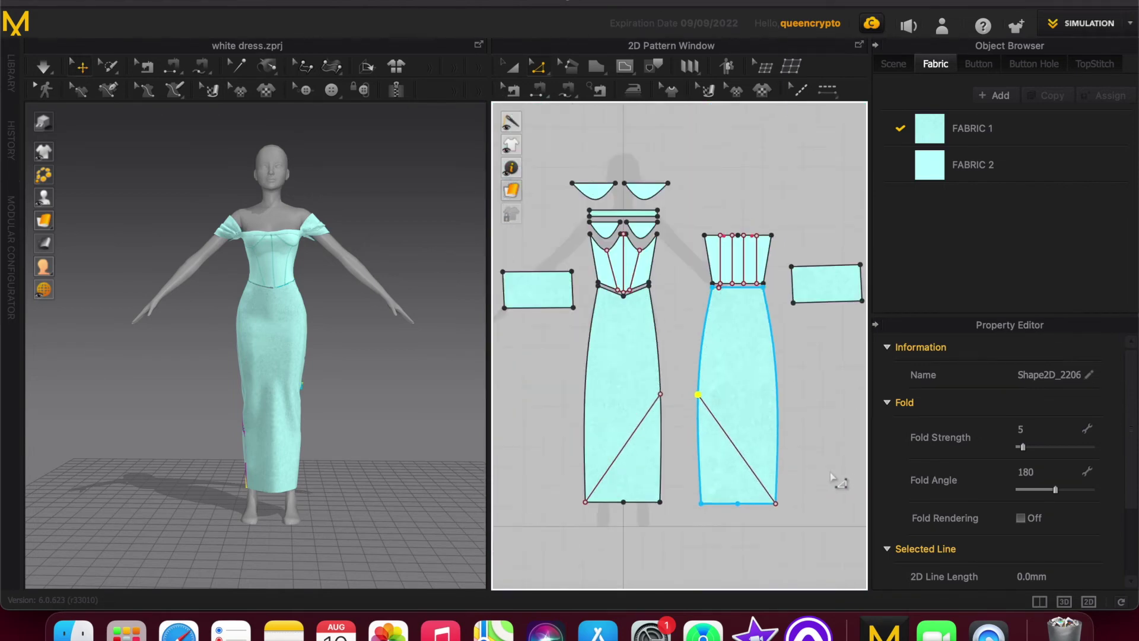
Select the front skirt's diagonal internal line and open its line-editing commands.
{"action": "scroll", "coordinate": [679, 467], "scroll_direction": "up", "scroll_amount": 3}
{"action": "left_click", "coordinate": [603, 433]}
{"action": "right_click", "coordinate": [597, 425]}
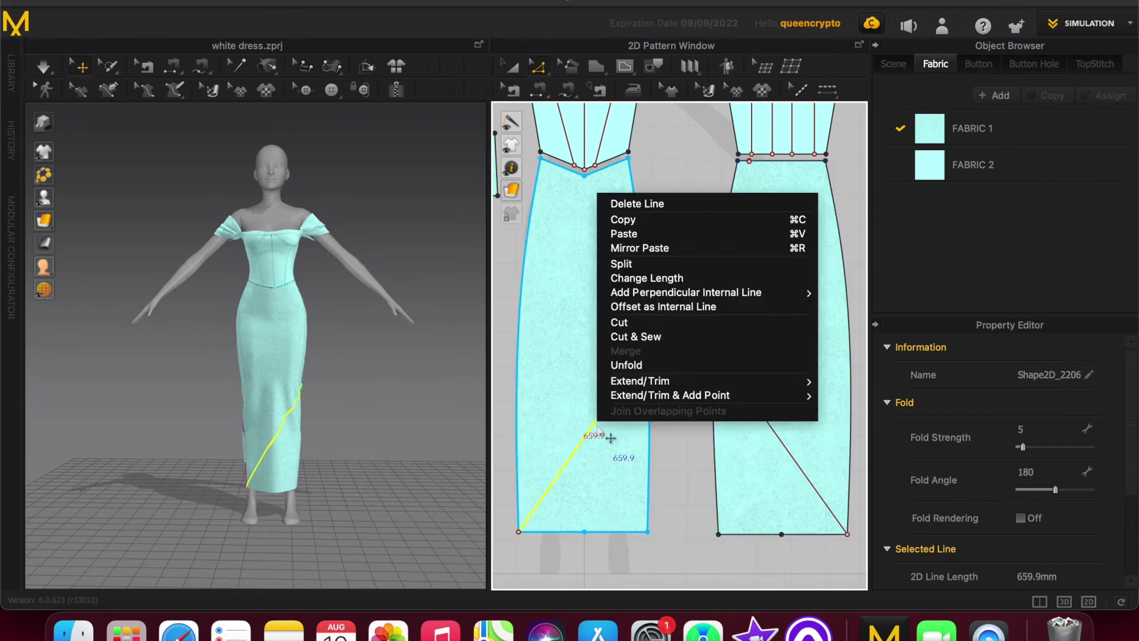
{"action": "left_click", "coordinate": [668, 495]}
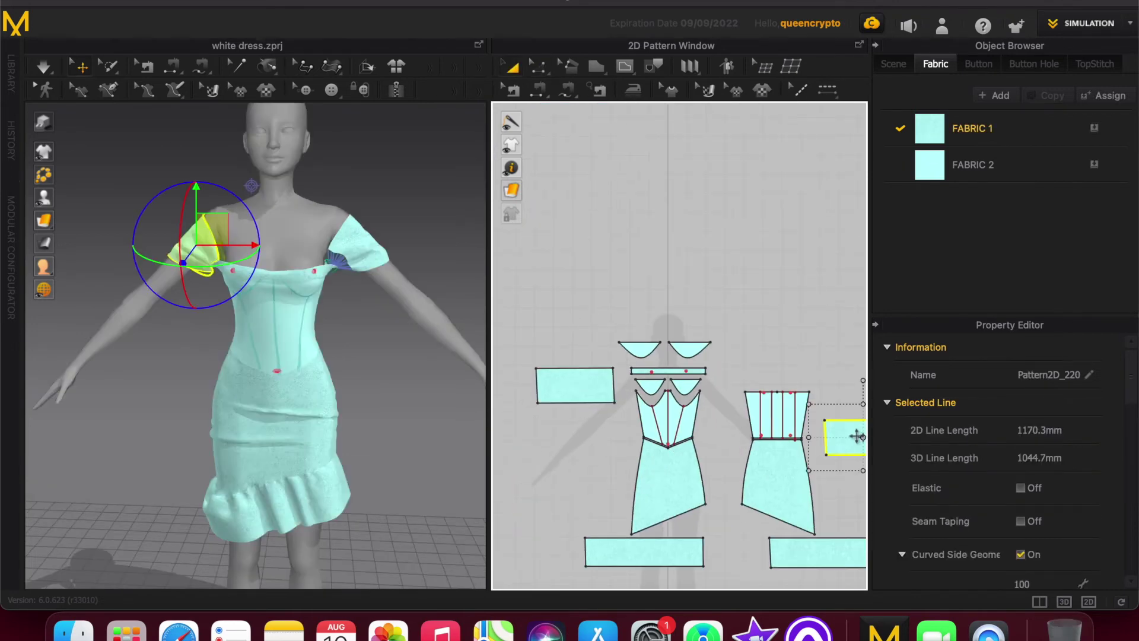
Move the second sleeve pattern piece directly beneath the other sleeve piece in the 2D layout.
{"action": "left_click", "coordinate": [635, 435]}
{"action": "left_click_drag", "start_coordinate": [634, 435], "coordinate": [553, 430]}
{"action": "scroll", "coordinate": [549, 415], "scroll_direction": "up", "scroll_amount": 3}
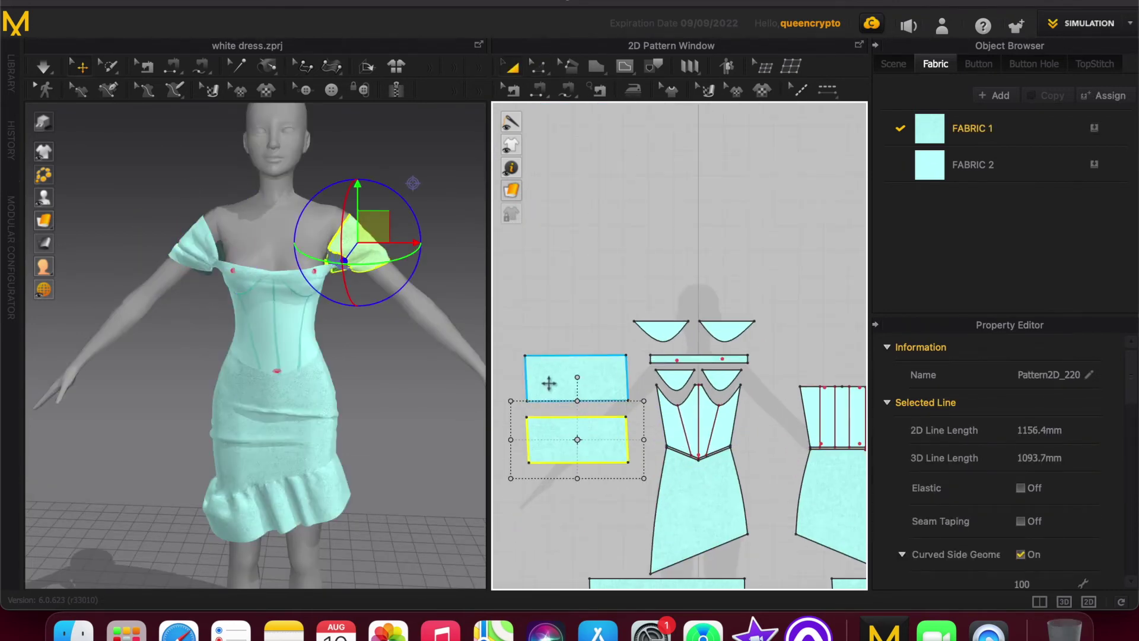
{"action": "left_click_drag", "start_coordinate": [547, 377], "coordinate": [545, 371]}
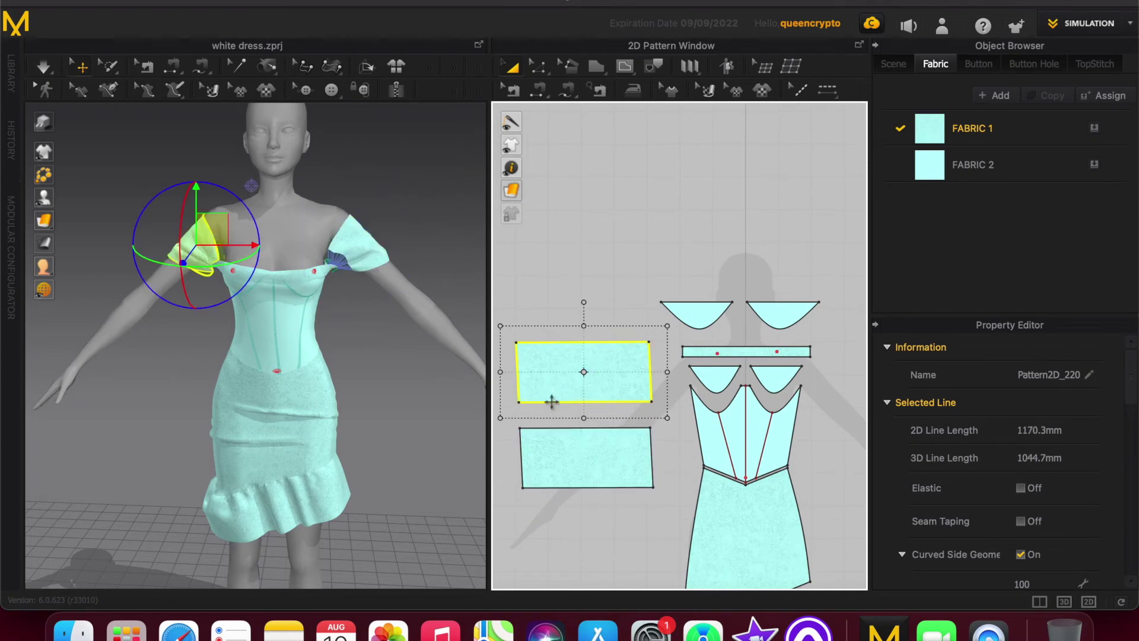
{"action": "scroll", "coordinate": [564, 451], "scroll_direction": "up", "scroll_amount": 2}
{"action": "left_click", "coordinate": [564, 451]}
{"action": "scroll", "coordinate": [560, 448], "scroll_direction": "up", "scroll_amount": 3}
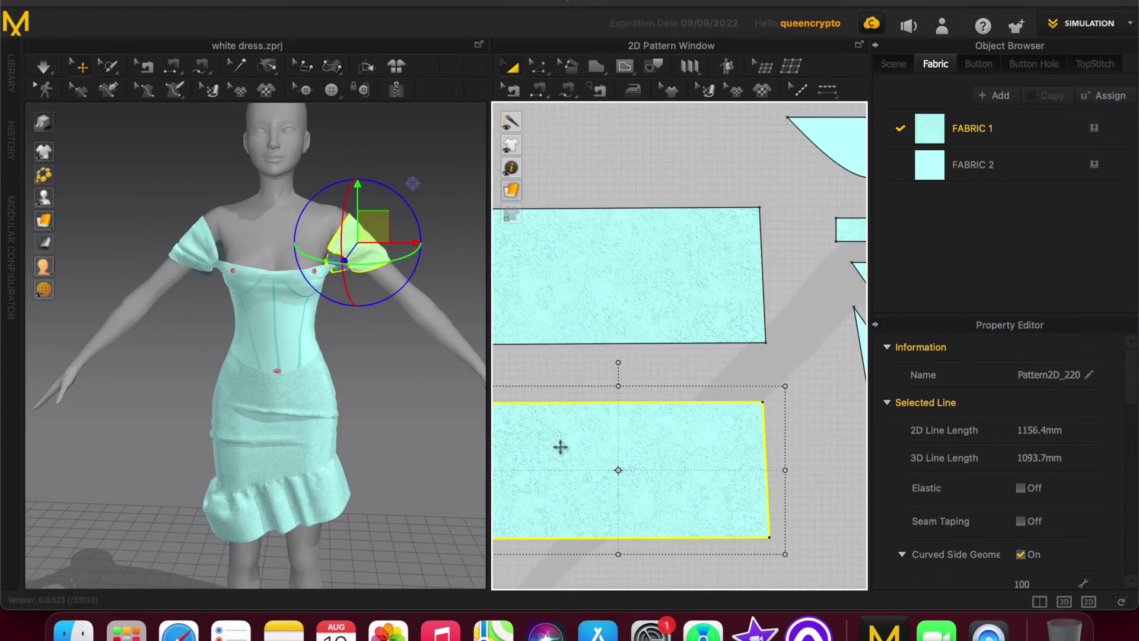
{"action": "scroll", "coordinate": [560, 446], "scroll_direction": "down", "scroll_amount": 3}
Shift the upper sleeve piece's lower-left corner outward so that its left edge is vertical.
{"action": "left_click", "coordinate": [520, 391]}
{"action": "key", "text": "z"}
{"action": "left_click", "coordinate": [511, 393]}
{"action": "right_click_drag", "start_coordinate": [511, 394], "coordinate": [552, 383]}
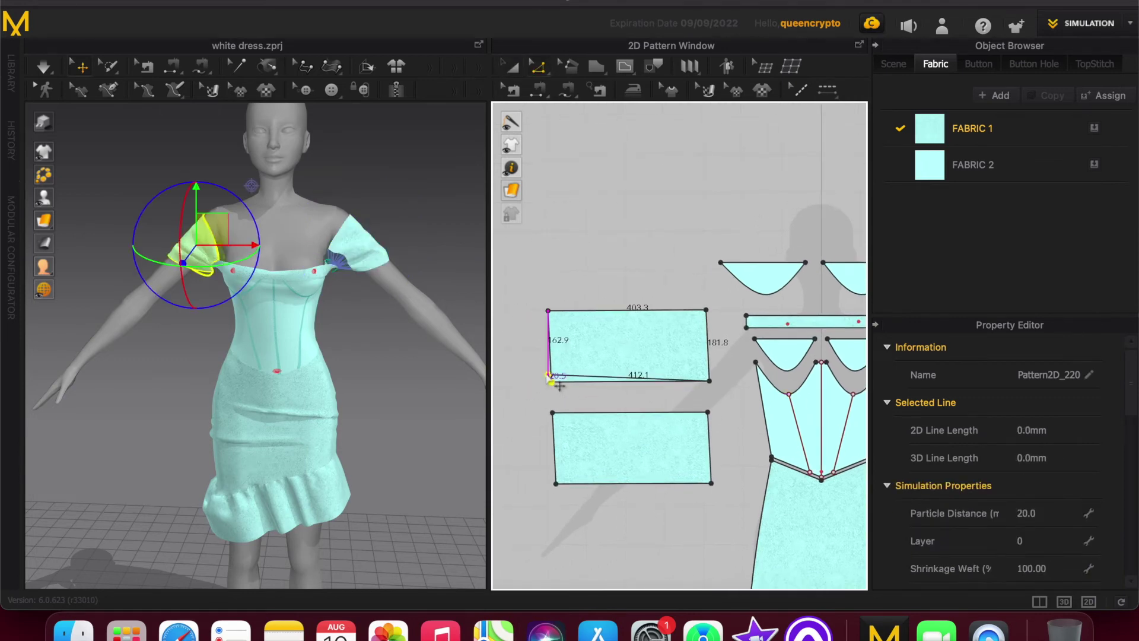
{"action": "left_click_drag", "start_coordinate": [549, 381], "coordinate": [547, 381]}
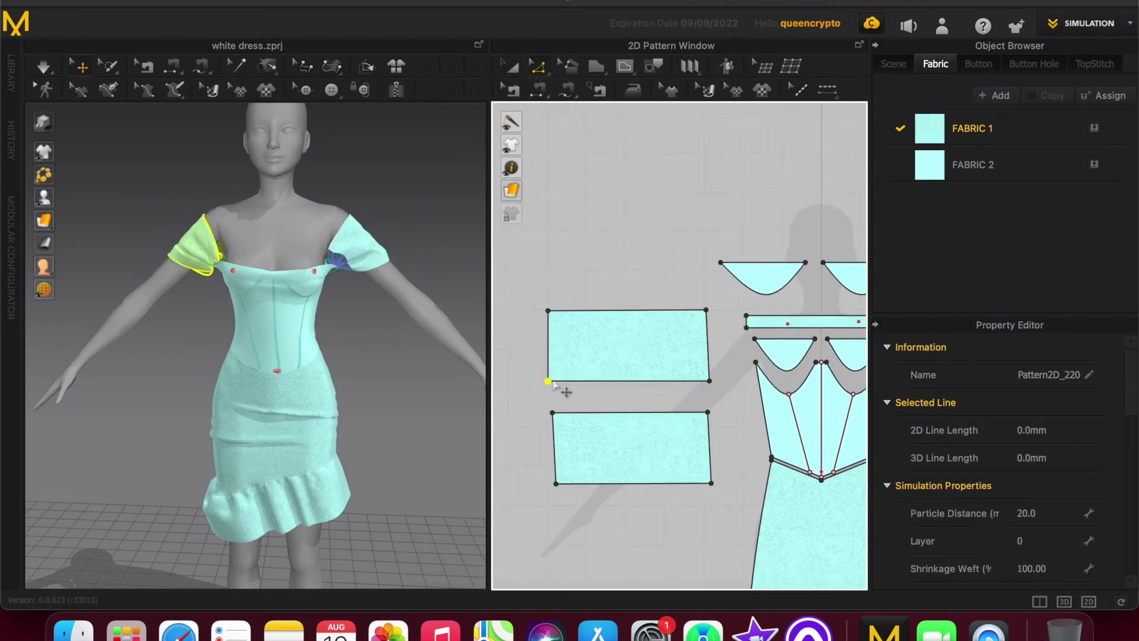
{"action": "left_click", "coordinate": [619, 429]}
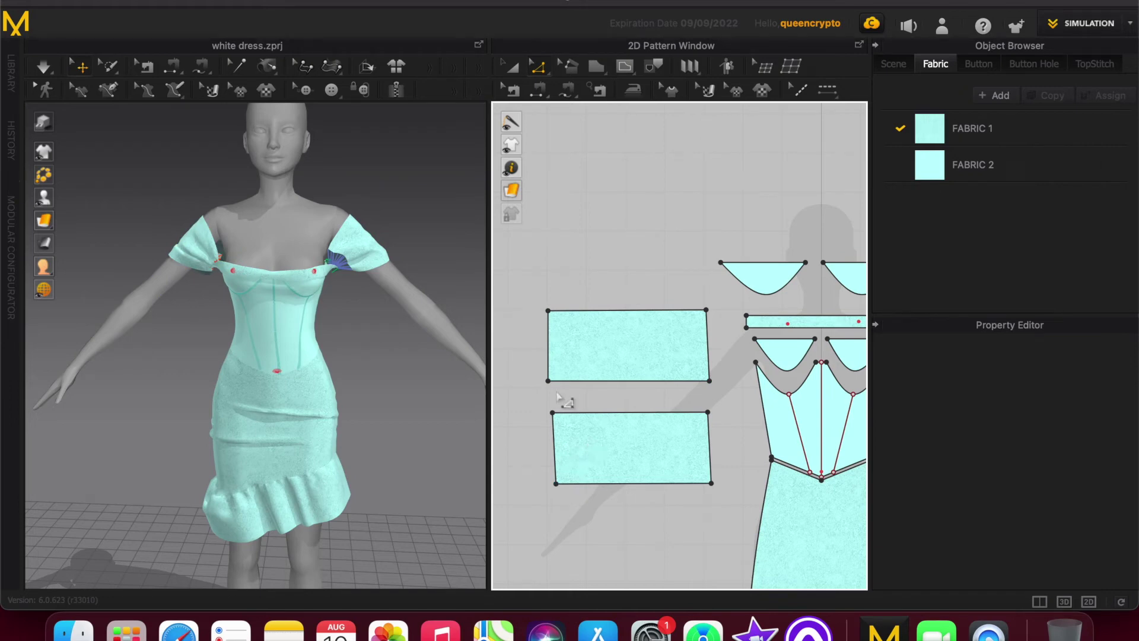
Align the lower sleeve piece beneath the upper one and square its lower-left corner.
{"action": "key", "text": "a"}
{"action": "left_click", "coordinate": [602, 442]}
{"action": "left_click_drag", "start_coordinate": [603, 440], "coordinate": [593, 421]}
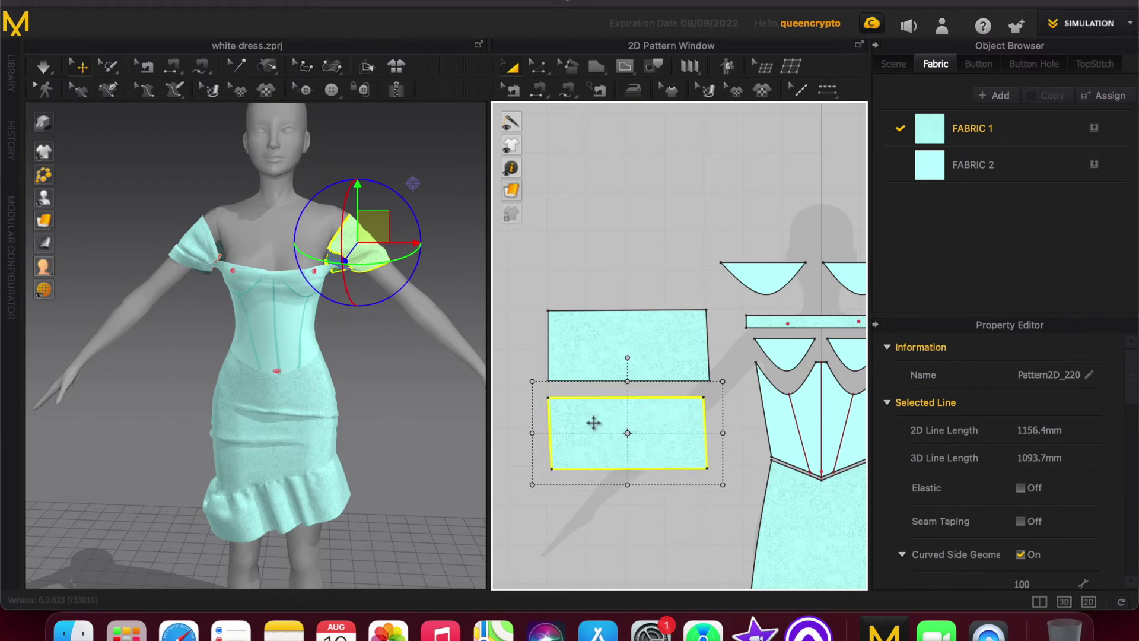
{"action": "key", "text": "z"}
{"action": "left_click", "coordinate": [549, 469]}
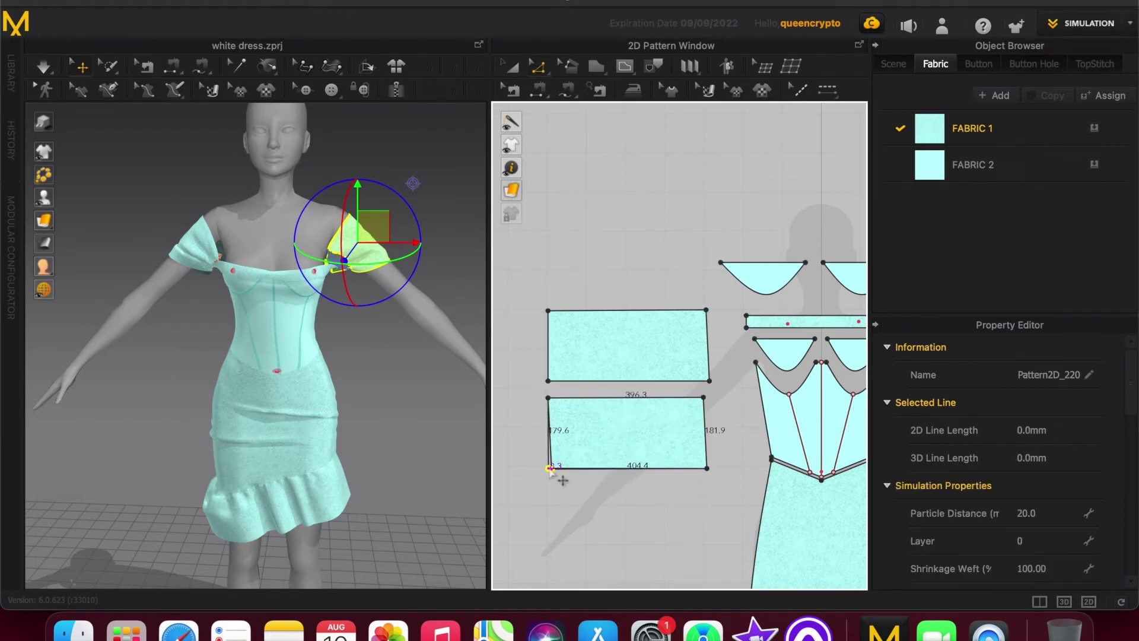
Square the right edges of both sleeve pieces by moving the upper piece's bottom corner and the lower piece's top corner.
{"action": "left_click", "coordinate": [709, 381]}
{"action": "left_click_drag", "start_coordinate": [708, 382], "coordinate": [706, 381]}
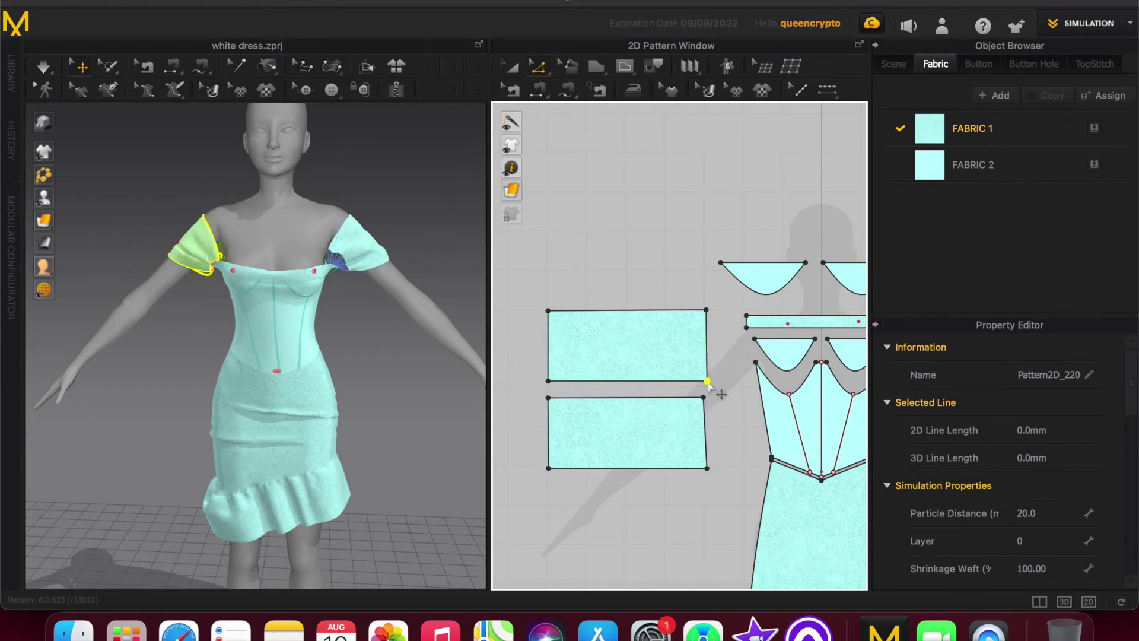
{"action": "left_click", "coordinate": [707, 397]}
{"action": "left_click", "coordinate": [653, 287]}
{"action": "scroll", "coordinate": [616, 317], "scroll_direction": "down", "scroll_amount": 3}
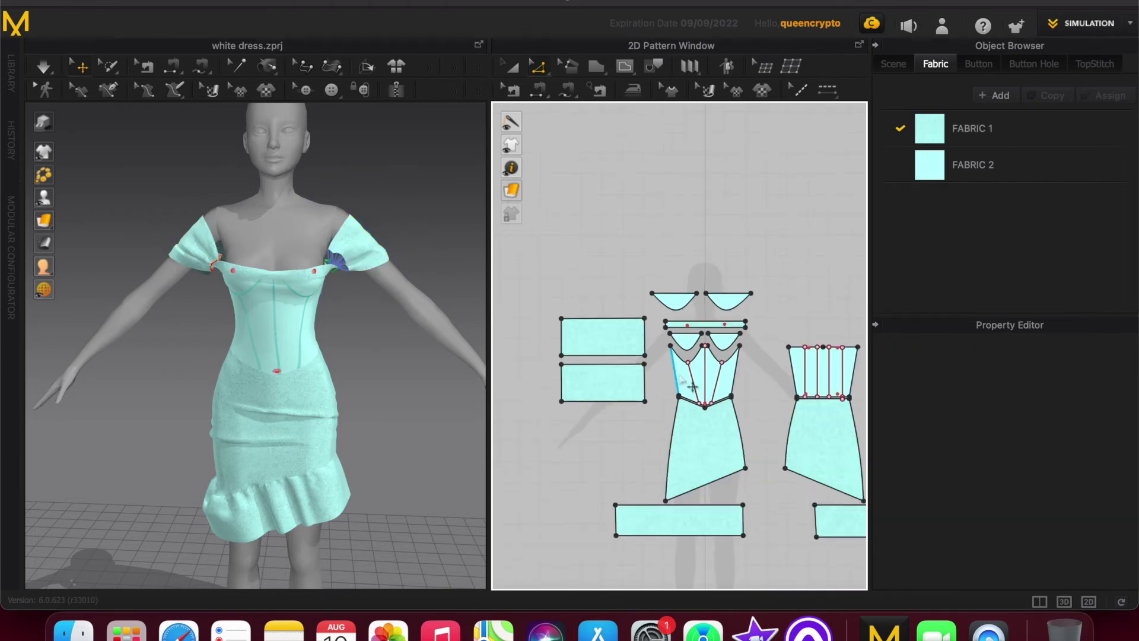
Simulate the short ruffled dress so that the squared sleeves settle on the avatar.
{"action": "key", "text": "space"}
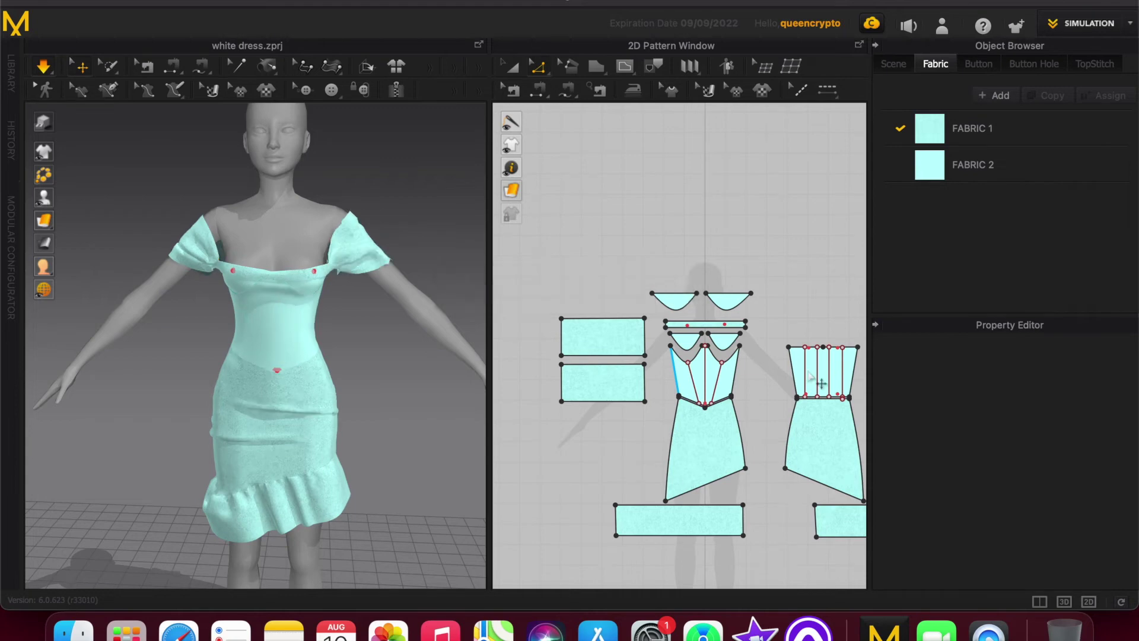
{"action": "mouse_move", "coordinate": [376, 358]}
{"action": "right_mouse_down"}
{"action": "mouse_move", "coordinate": [391, 348]}
{"action": "mouse_move", "coordinate": [361, 373]}
{"action": "mouse_move", "coordinate": [291, 377]}
{"action": "mouse_move", "coordinate": [364, 379]}
{"action": "mouse_move", "coordinate": [387, 349]}
{"action": "right_mouse_up"}
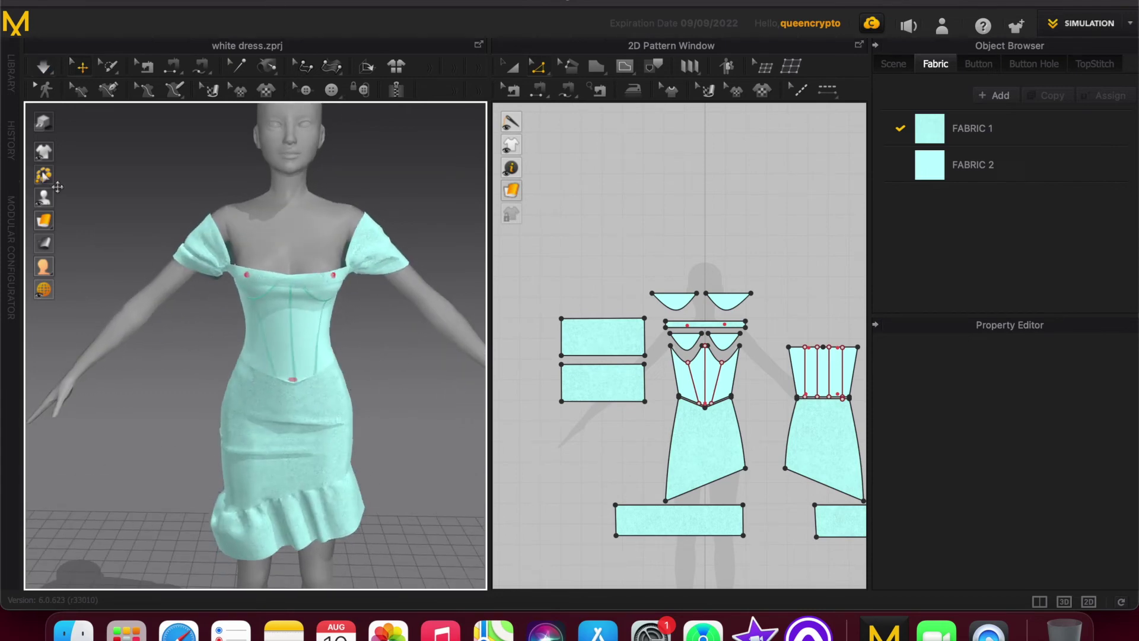
{"action": "mouse_move", "coordinate": [43, 152]}
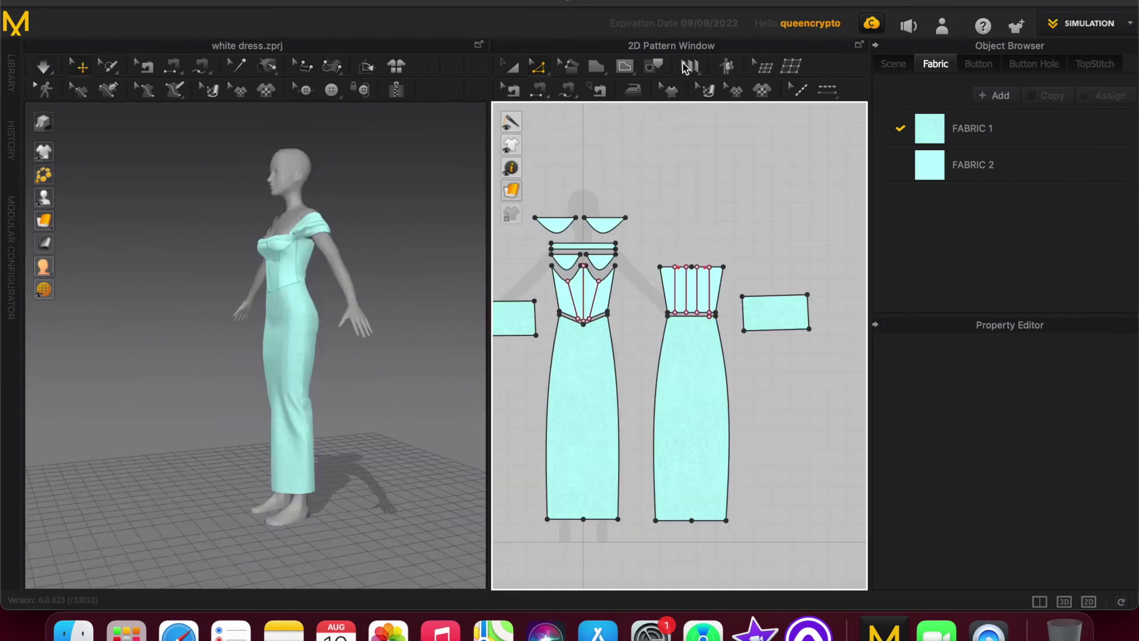
Draw a horizontal internal line about 376 mm long across the long front skirt, between its side seams.
{"action": "left_click", "coordinate": [630, 69]}
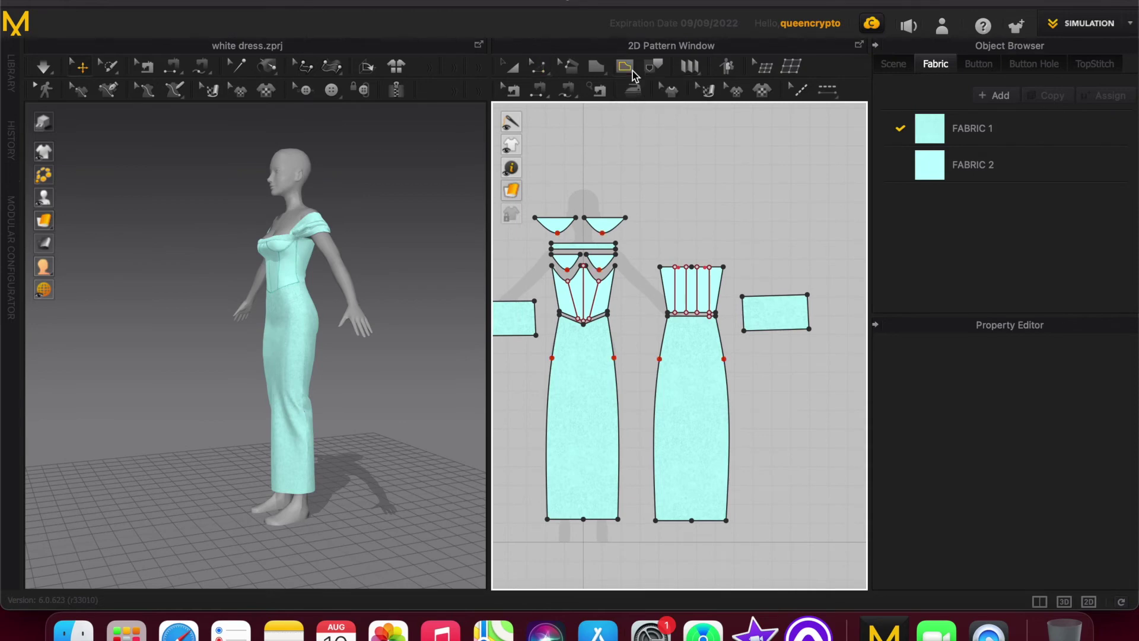
{"action": "left_click", "coordinate": [547, 409]}
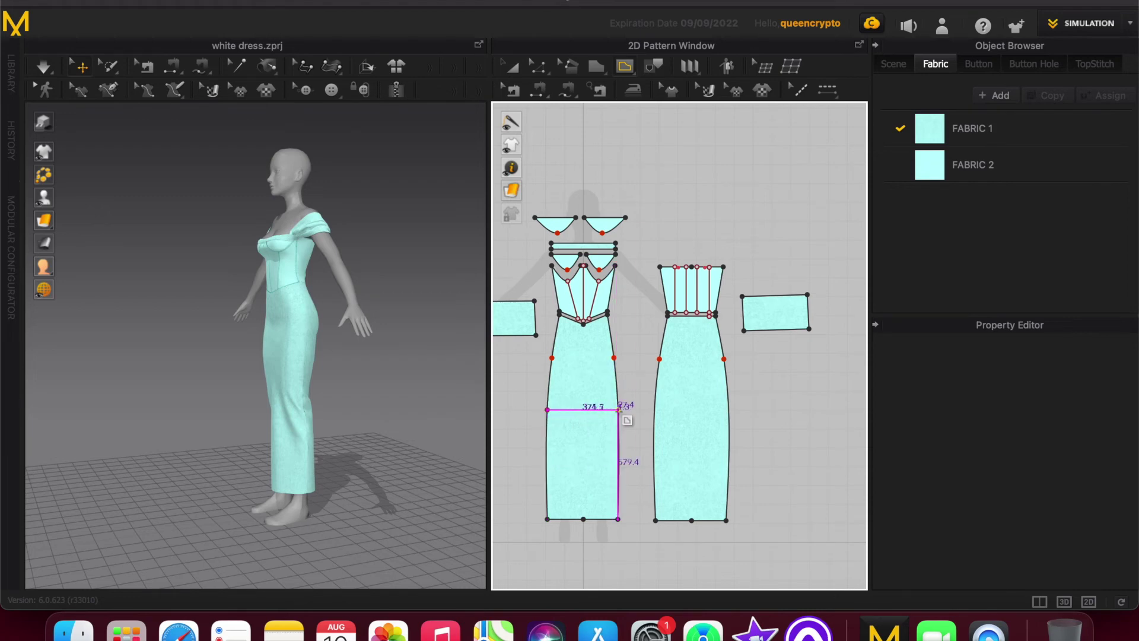
{"action": "left_click", "coordinate": [619, 410]}
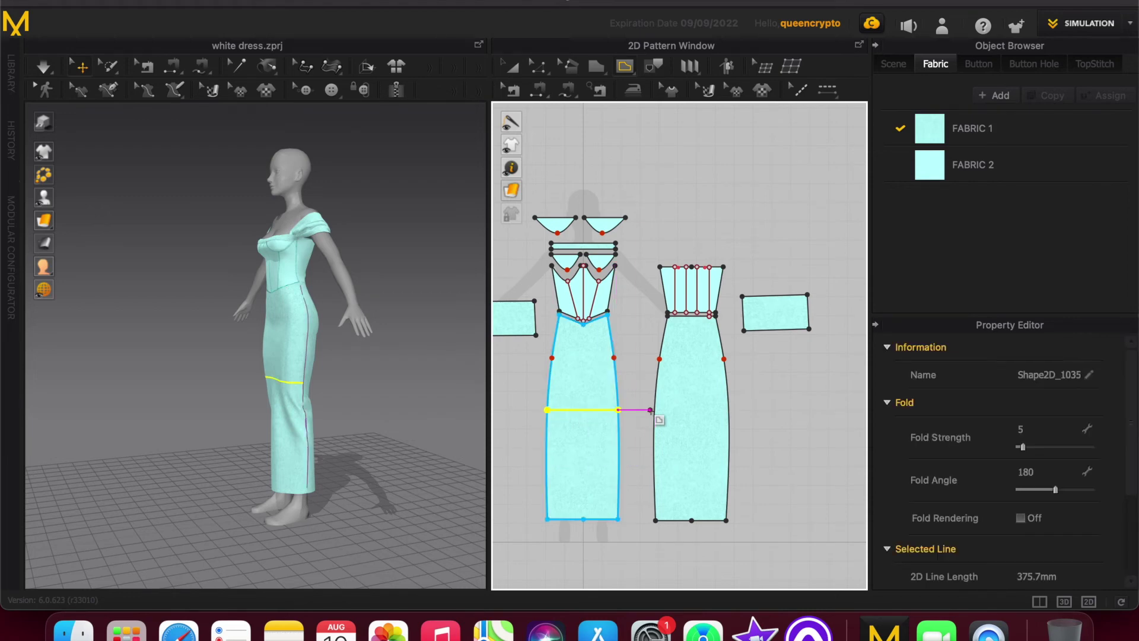
Draw a matching horizontal internal line about 393 mm long across the back skirt at the front line's height.
{"action": "scroll", "coordinate": [655, 409], "scroll_direction": "up", "scroll_amount": 3}
{"action": "scroll", "coordinate": [656, 409], "scroll_direction": "up", "scroll_amount": 5}
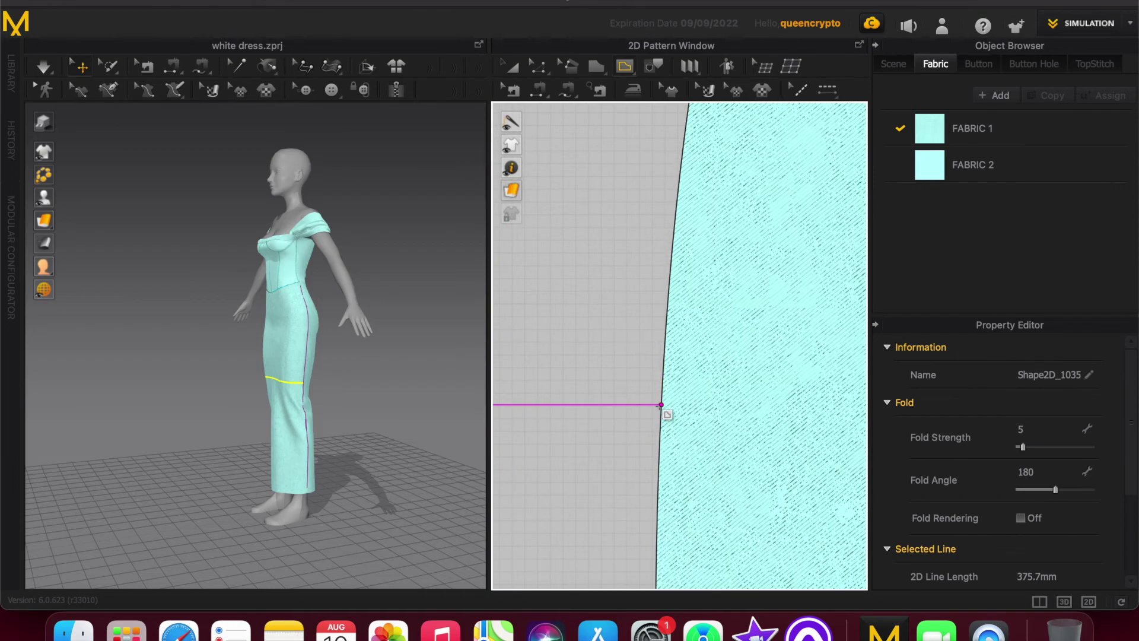
{"action": "scroll", "coordinate": [659, 406], "scroll_direction": "down", "scroll_amount": 5}
{"action": "scroll", "coordinate": [842, 404], "scroll_direction": "up", "scroll_amount": 5}
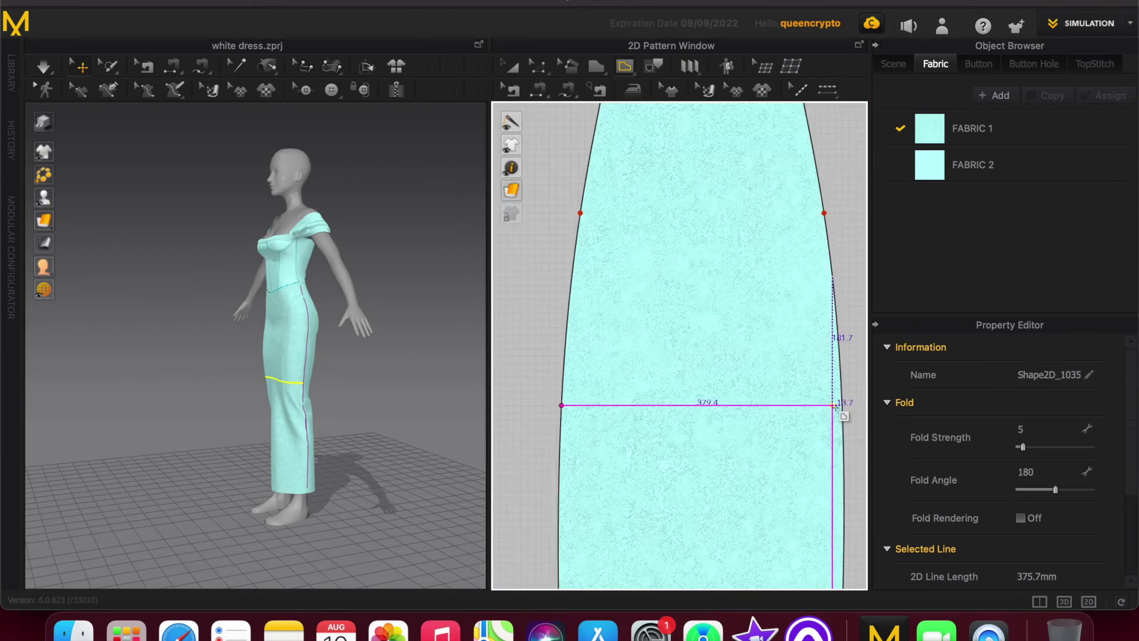
{"action": "left_click", "coordinate": [837, 423]}
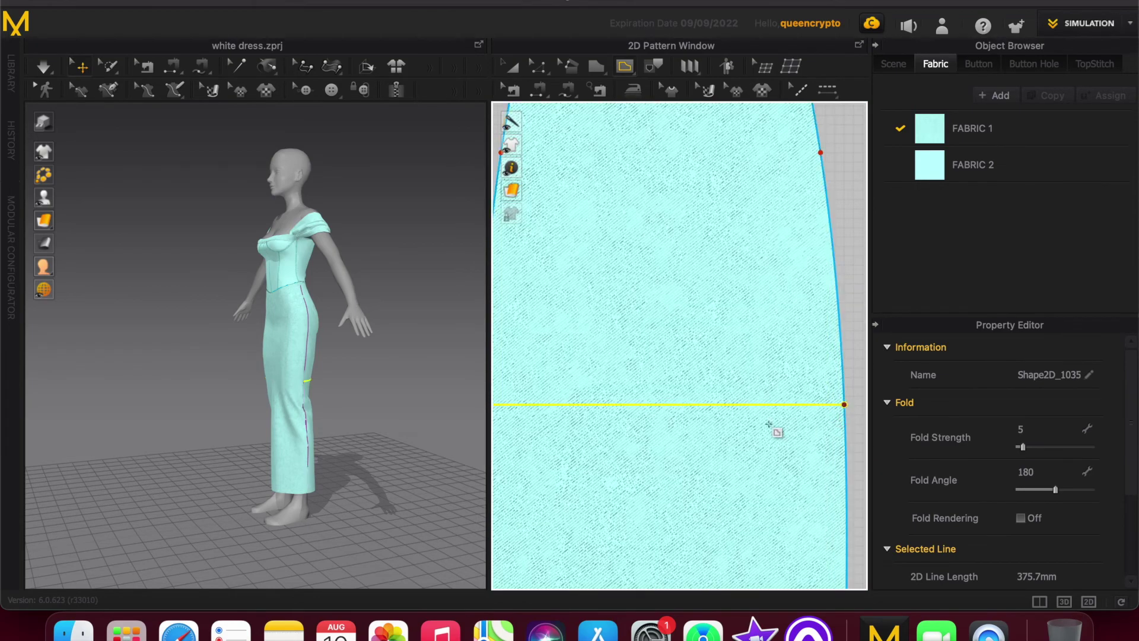
Cut and sew the front skirt along its horizontal internal line.
{"action": "scroll", "coordinate": [771, 432], "scroll_direction": "down", "scroll_amount": 6}
{"action": "scroll", "coordinate": [593, 427], "scroll_direction": "up", "scroll_amount": 2}
{"action": "left_click", "coordinate": [587, 411]}
{"action": "right_click", "coordinate": [574, 410]}
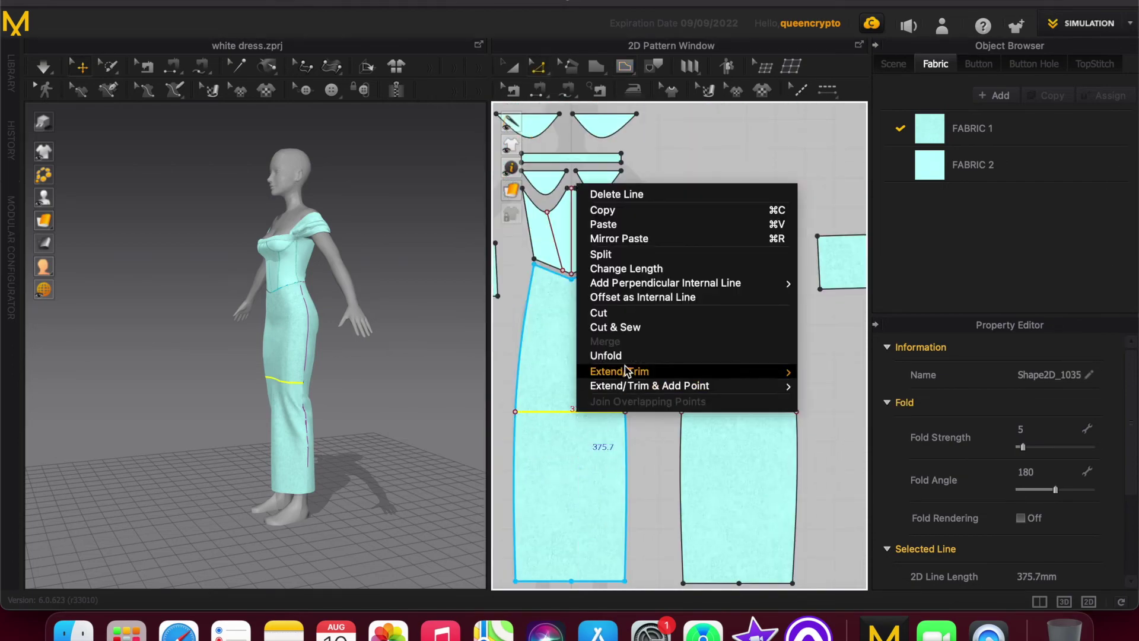
{"action": "left_click", "coordinate": [625, 333]}
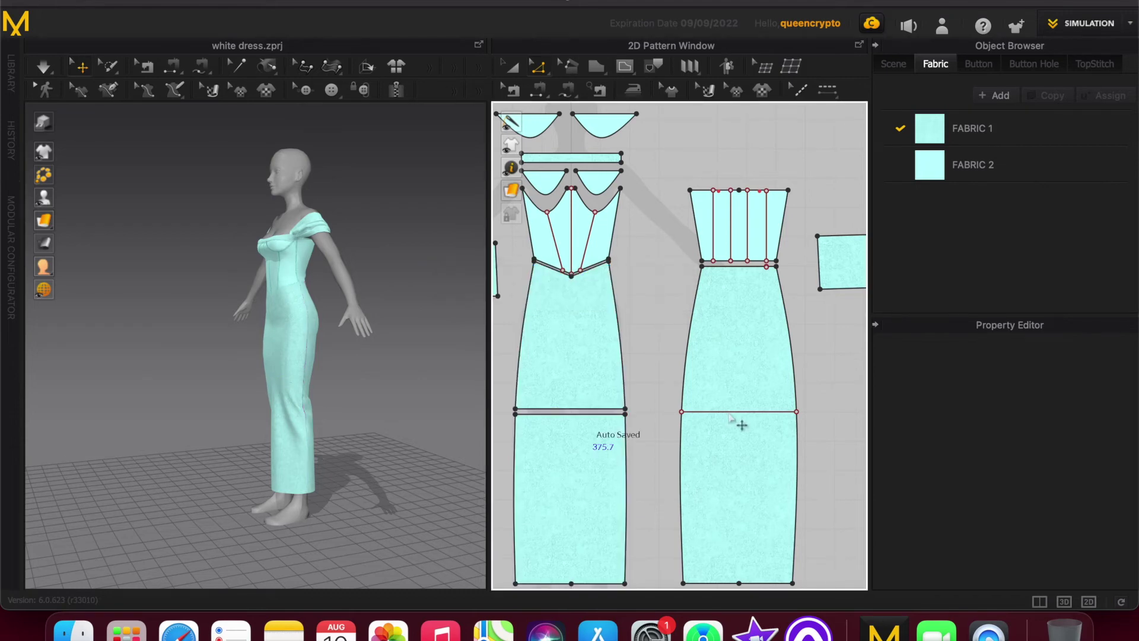
Cut and sew the back skirt along its horizontal internal line and simulate the long dress.
{"action": "left_click", "coordinate": [730, 411]}
{"action": "right_click", "coordinate": [730, 410]}
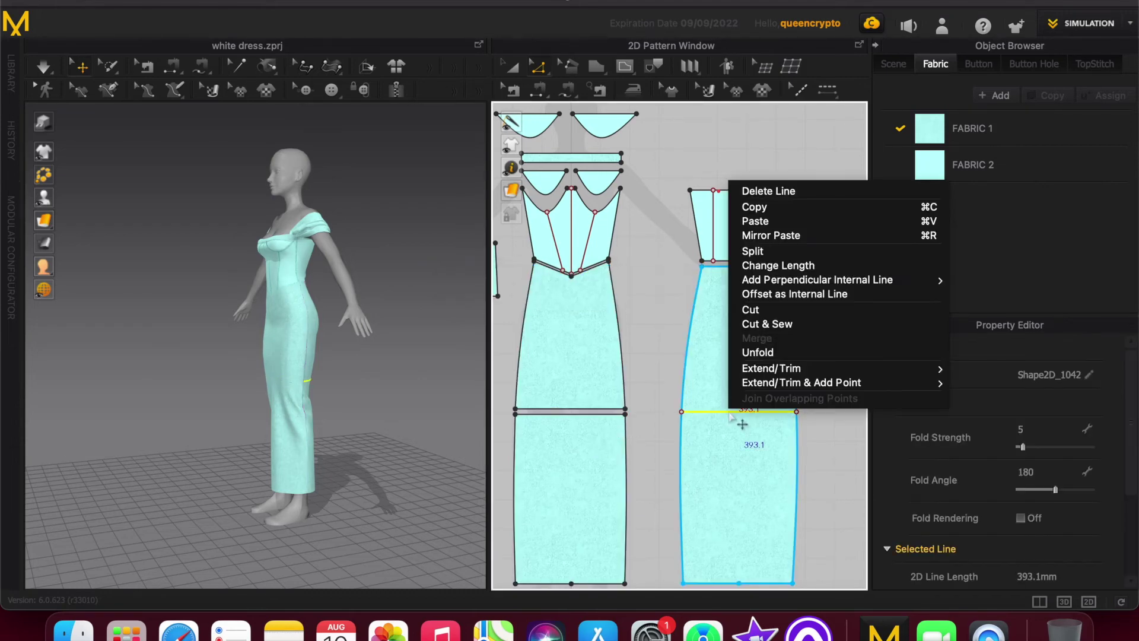
{"action": "left_click", "coordinate": [767, 325]}
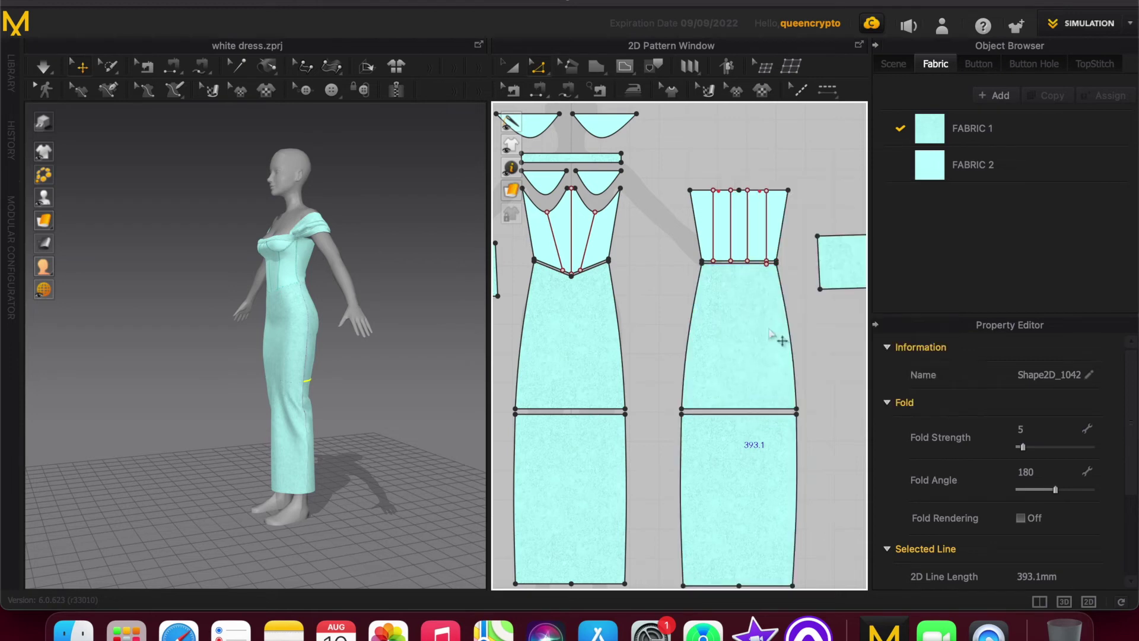
{"action": "right_click_drag", "start_coordinate": [257, 389], "coordinate": [306, 378]}
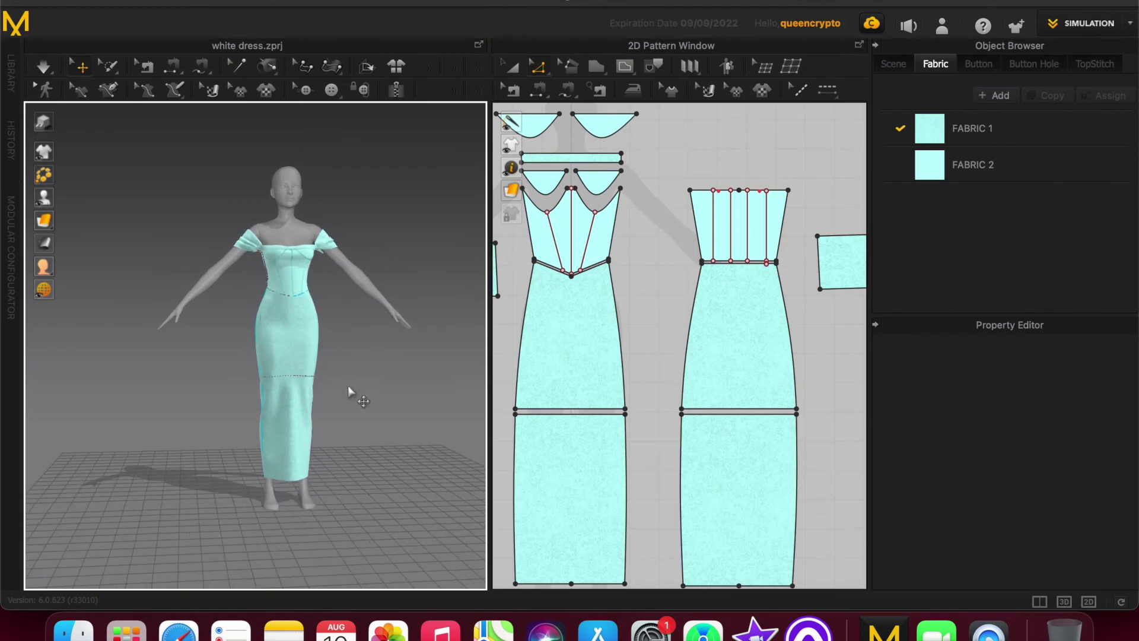
{"action": "key", "text": "space"}
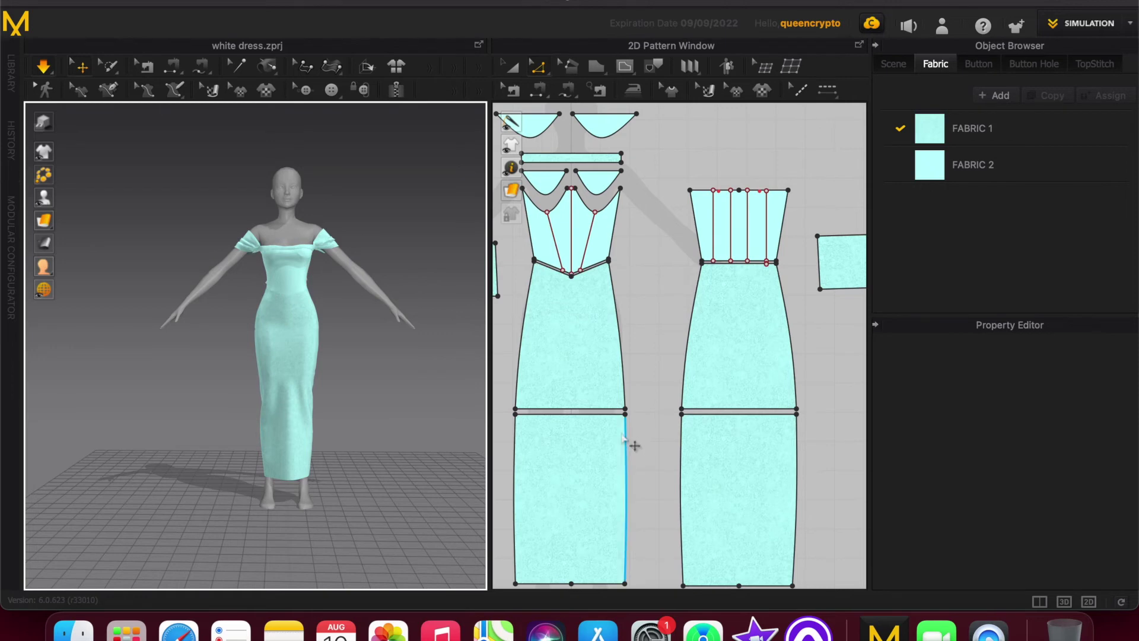
{"action": "scroll", "coordinate": [571, 451], "scroll_direction": "down", "scroll_amount": 2}
{"action": "left_click", "coordinate": [562, 558]}
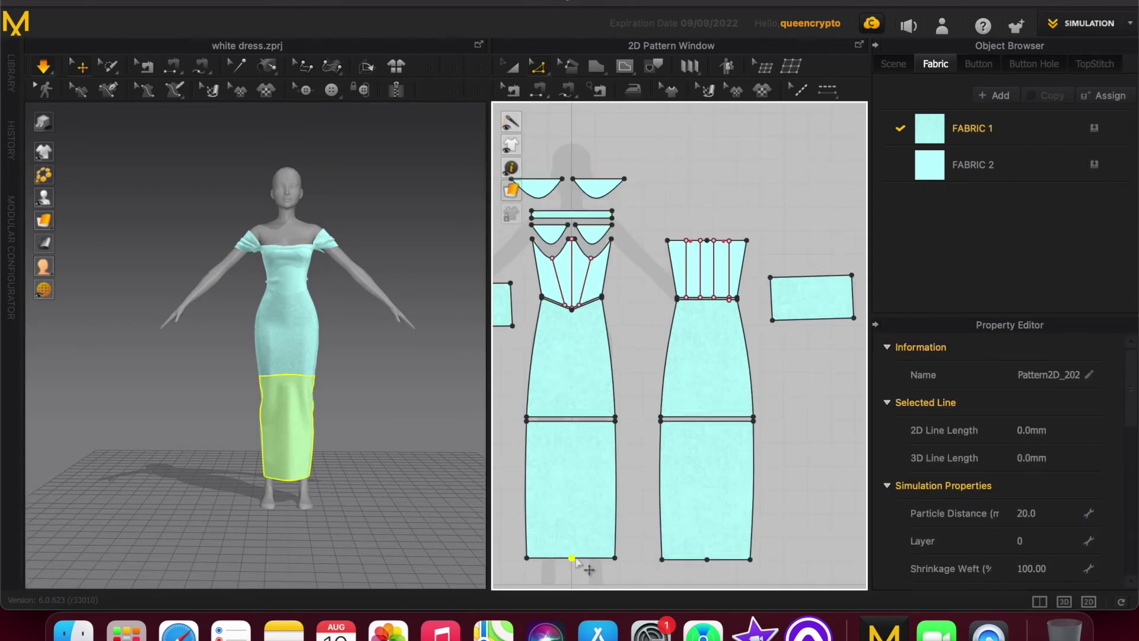
{"action": "left_click", "coordinate": [549, 558]}
{"action": "left_click", "coordinate": [594, 557], "text": "shift"}
{"action": "left_click", "coordinate": [685, 558], "text": "shift"}
{"action": "left_click", "coordinate": [728, 559], "text": "shift"}
{"action": "mouse_move", "coordinate": [729, 562]}
{"action": "left_mouse_down"}
{"action": "mouse_move", "coordinate": [731, 508]}
{"action": "mouse_move", "coordinate": [729, 558]}
{"action": "left_mouse_up"}
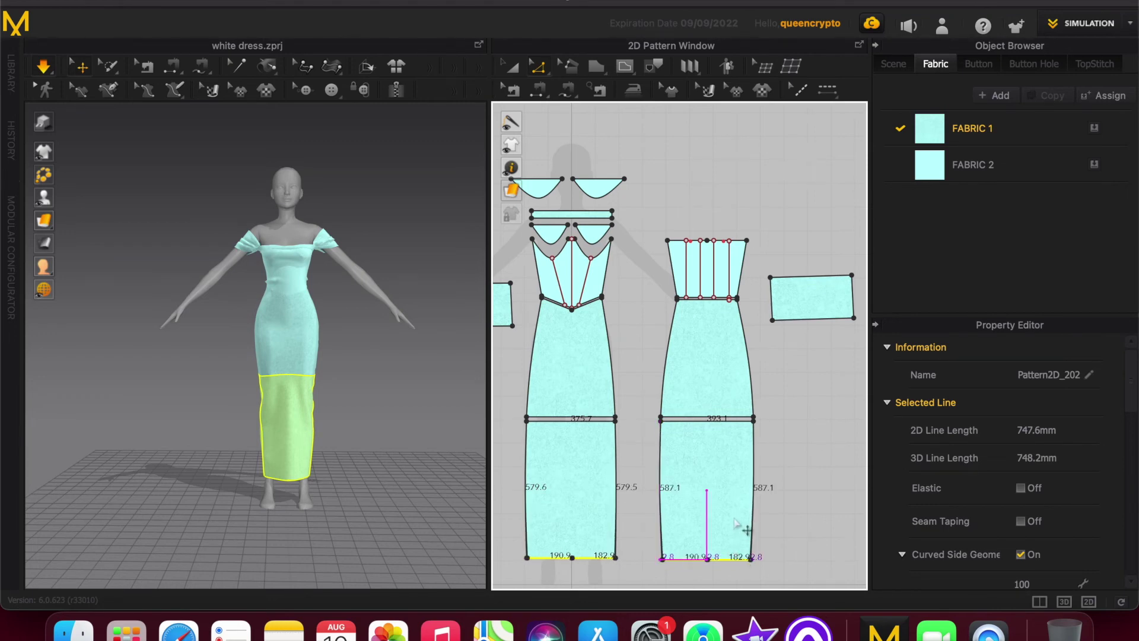
Stop the simulation and delete all curve points from both side seams of the back skirt's lower panel.
{"action": "key", "text": "space"}
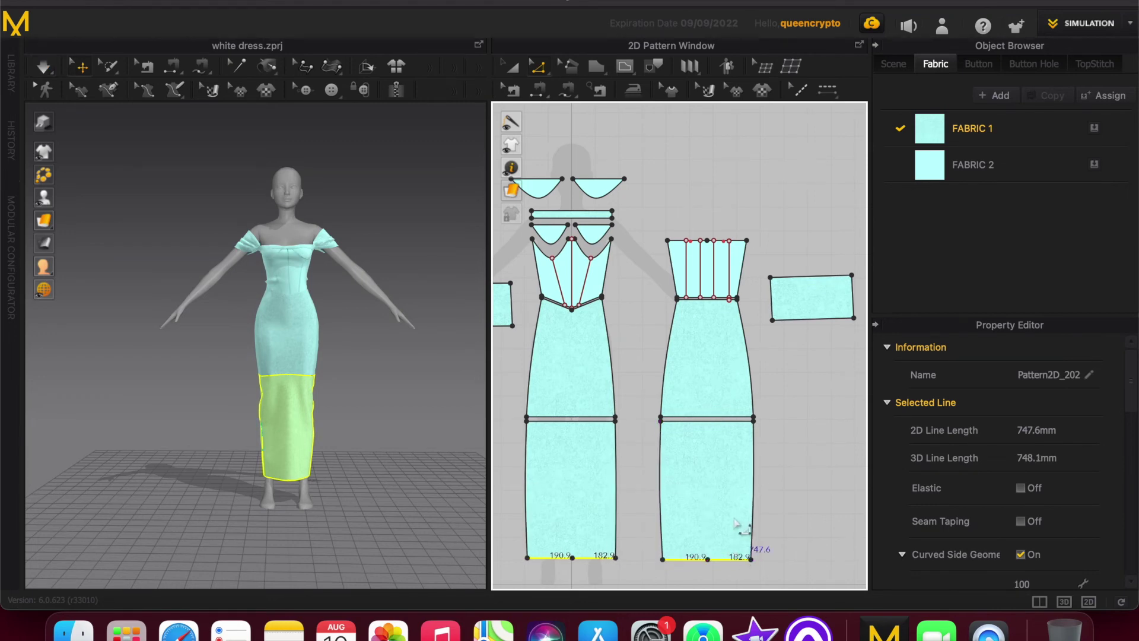
{"action": "left_click", "coordinate": [664, 524]}
{"action": "right_click", "coordinate": [663, 525]}
{"action": "left_click", "coordinate": [663, 526]}
{"action": "right_click", "coordinate": [661, 525]}
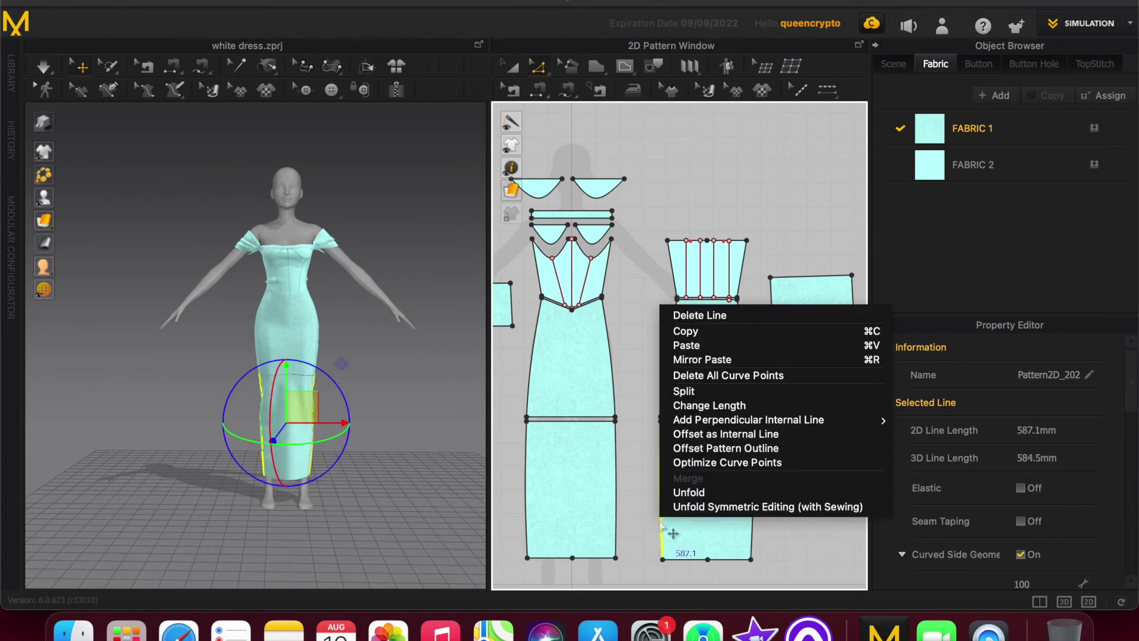
{"action": "left_click", "coordinate": [738, 376]}
{"action": "left_click", "coordinate": [753, 487]}
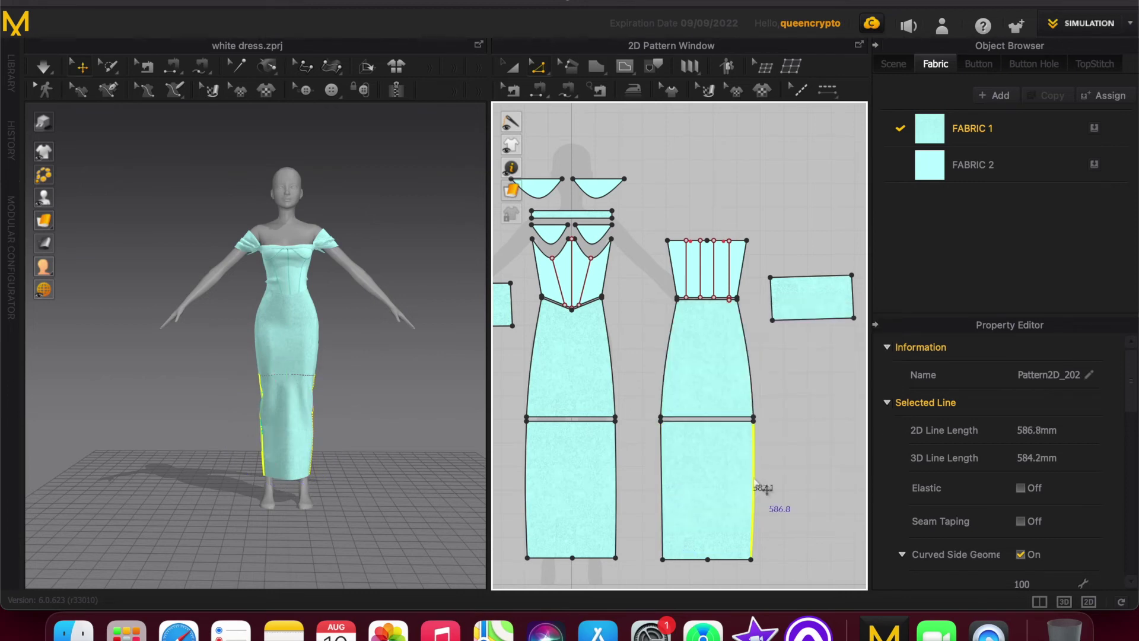
{"action": "right_click", "coordinate": [753, 480]}
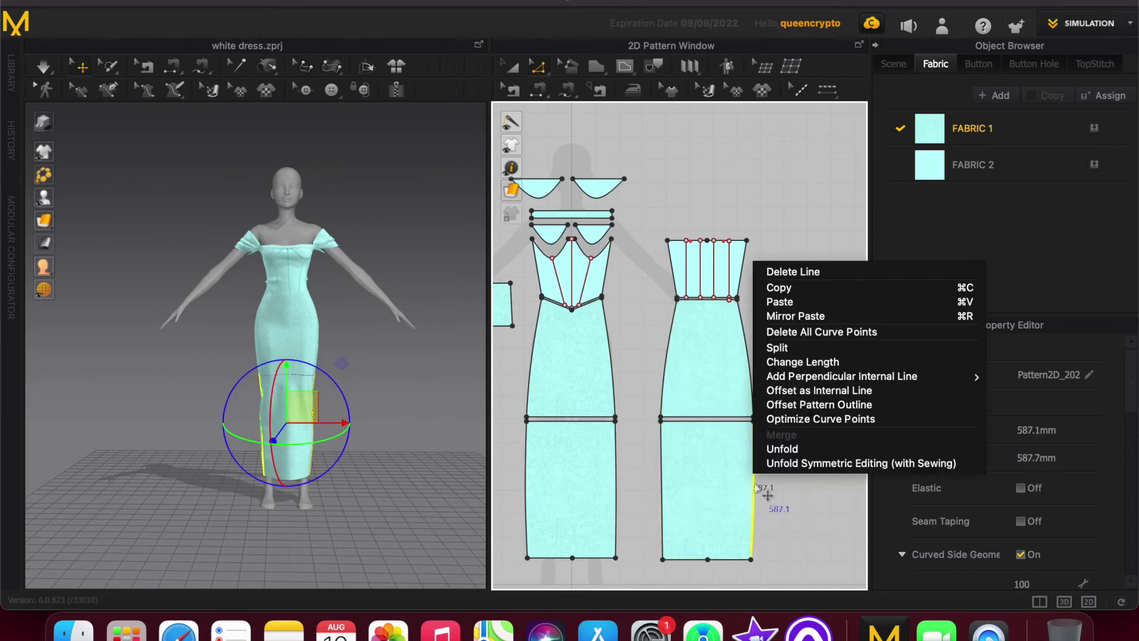
{"action": "left_click", "coordinate": [800, 337]}
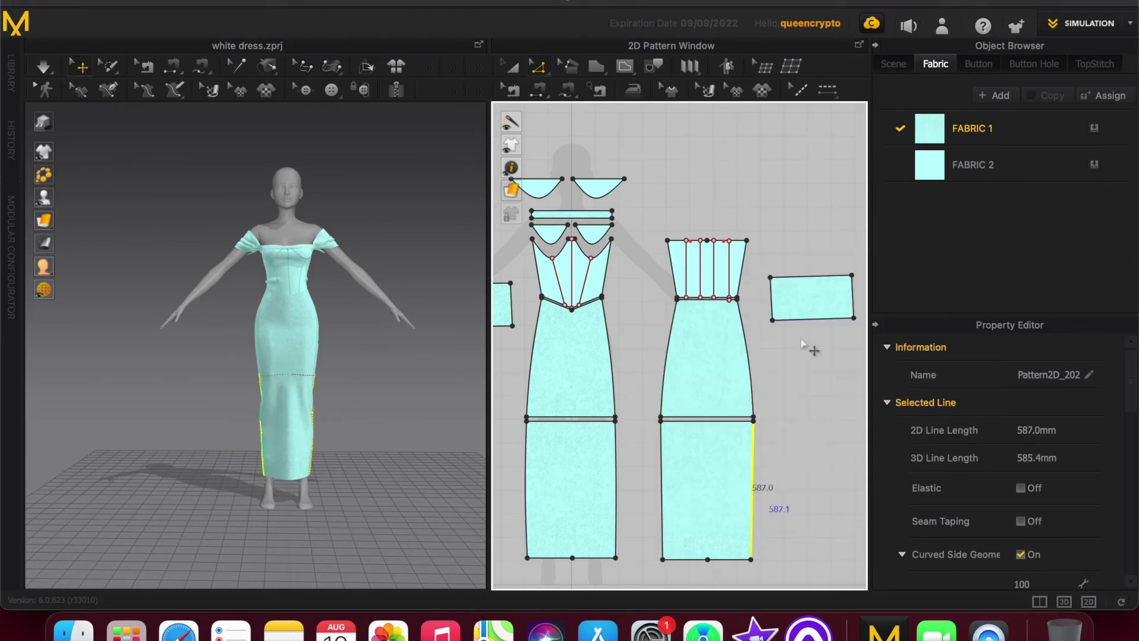
Delete all curve points from both side seams of the front skirt's lower panel.
{"action": "left_click", "coordinate": [616, 476]}
{"action": "right_click", "coordinate": [616, 475]}
{"action": "left_click", "coordinate": [678, 329]}
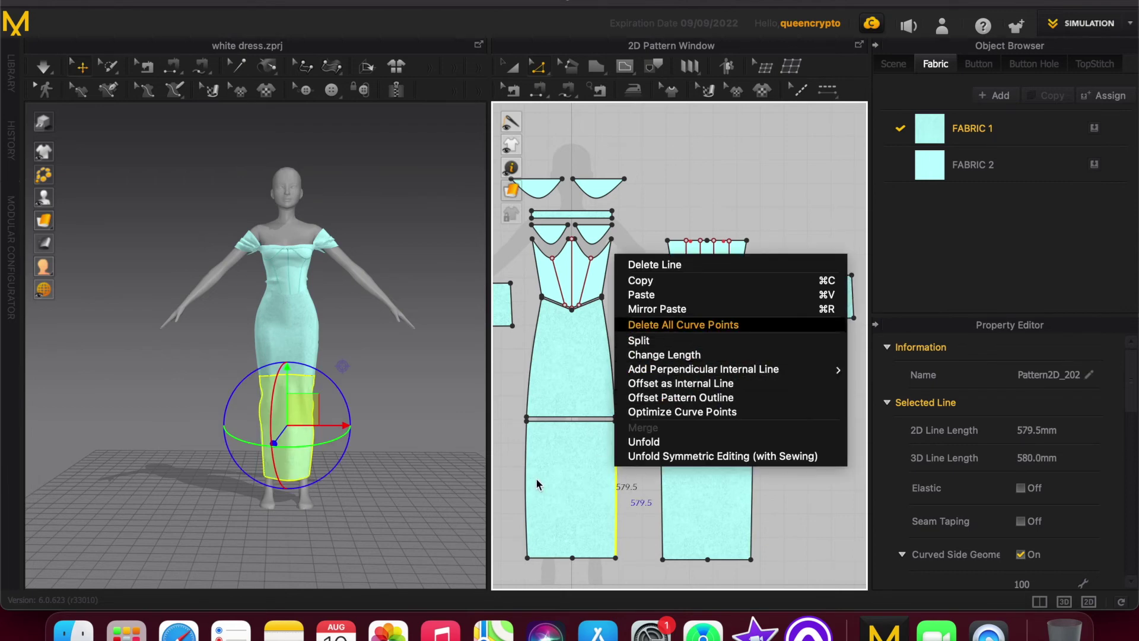
{"action": "left_click", "coordinate": [526, 481]}
{"action": "right_click", "coordinate": [527, 481]}
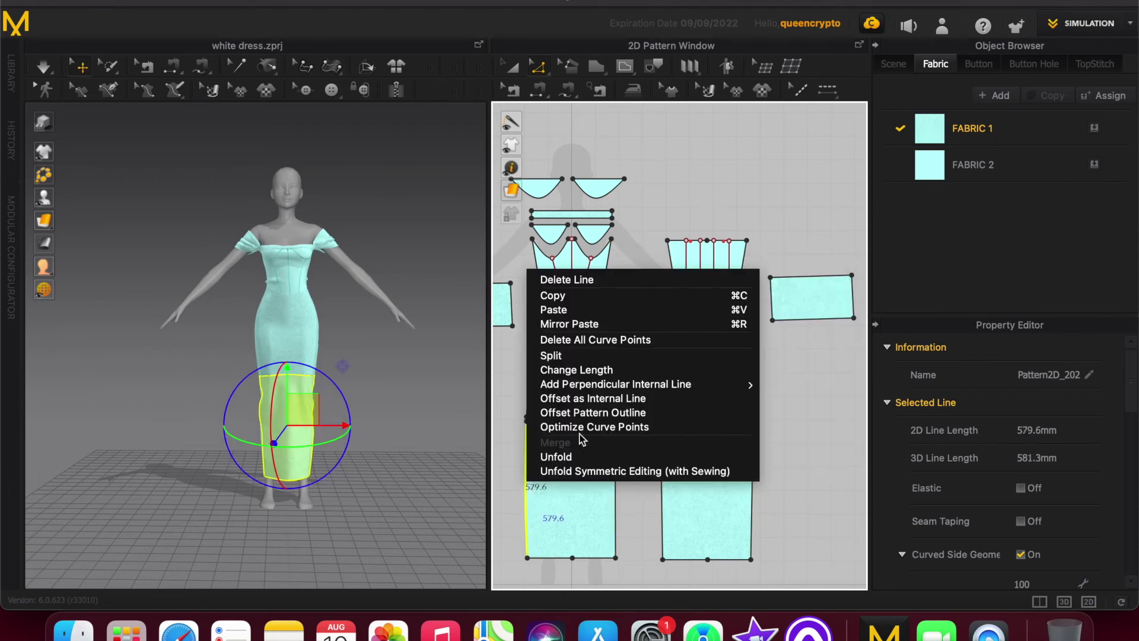
{"action": "left_click", "coordinate": [601, 342]}
Raise the hems of both lower skirt panels together, leaving side edges about 304 mm in front and 312 mm in back.
{"action": "left_click", "coordinate": [600, 558], "text": "shift"}
{"action": "left_click", "coordinate": [684, 558], "text": "shift"}
{"action": "left_click_drag", "start_coordinate": [732, 559], "coordinate": [732, 497], "text": "shift"}
Widen both lower skirt panels by extending their left side edges, and move the back panel farther away from the front panel.
{"action": "left_click", "coordinate": [661, 457]}
{"action": "left_click", "coordinate": [527, 458], "text": "shift"}
{"action": "left_click_drag", "start_coordinate": [672, 460], "coordinate": [770, 450]}
{"action": "left_click", "coordinate": [674, 439]}
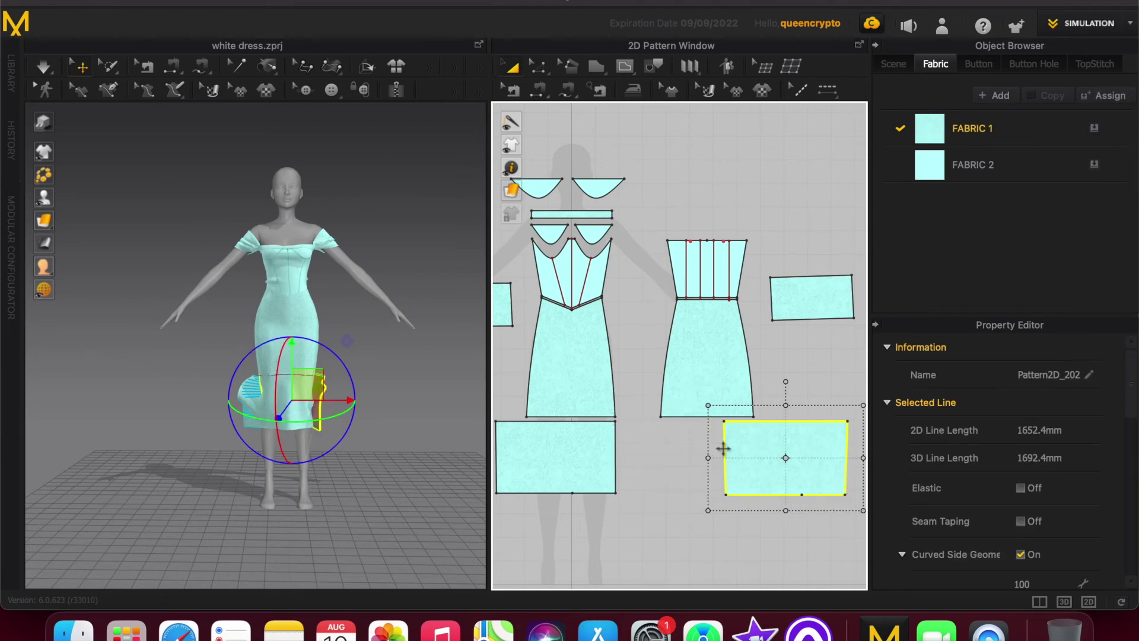
Extend the left side edges of both lower skirt panels farther outward and simulate the gathered ruffle.
{"action": "key", "text": "z"}
{"action": "left_click", "coordinate": [725, 453]}
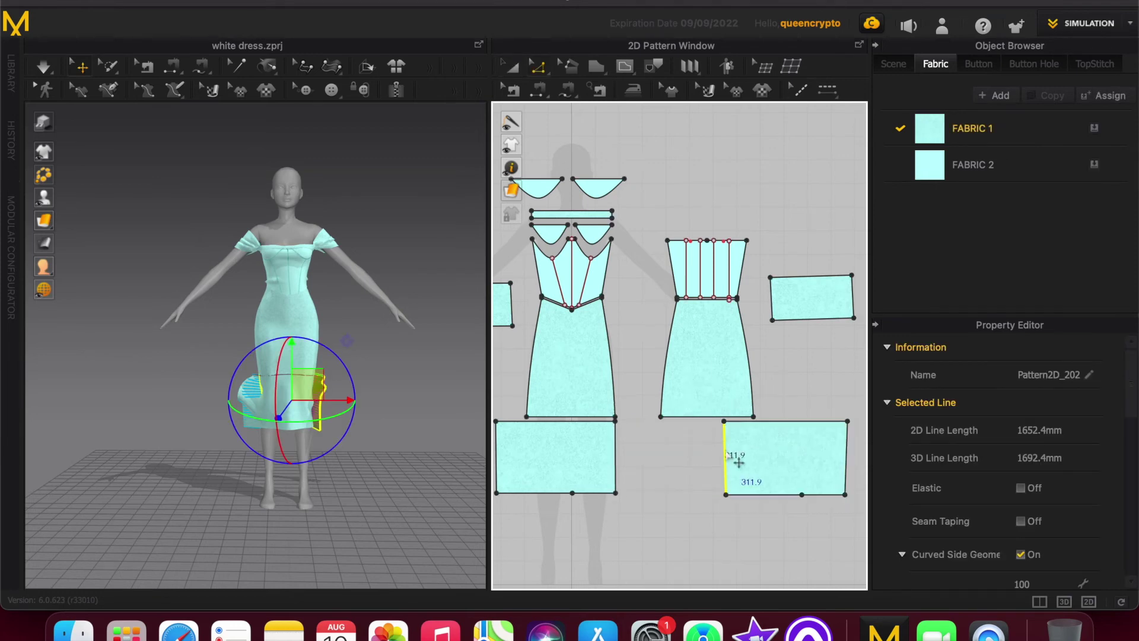
{"action": "scroll", "coordinate": [562, 464], "scroll_direction": "down", "scroll_amount": 4}
{"action": "left_click", "coordinate": [522, 459], "text": "shift"}
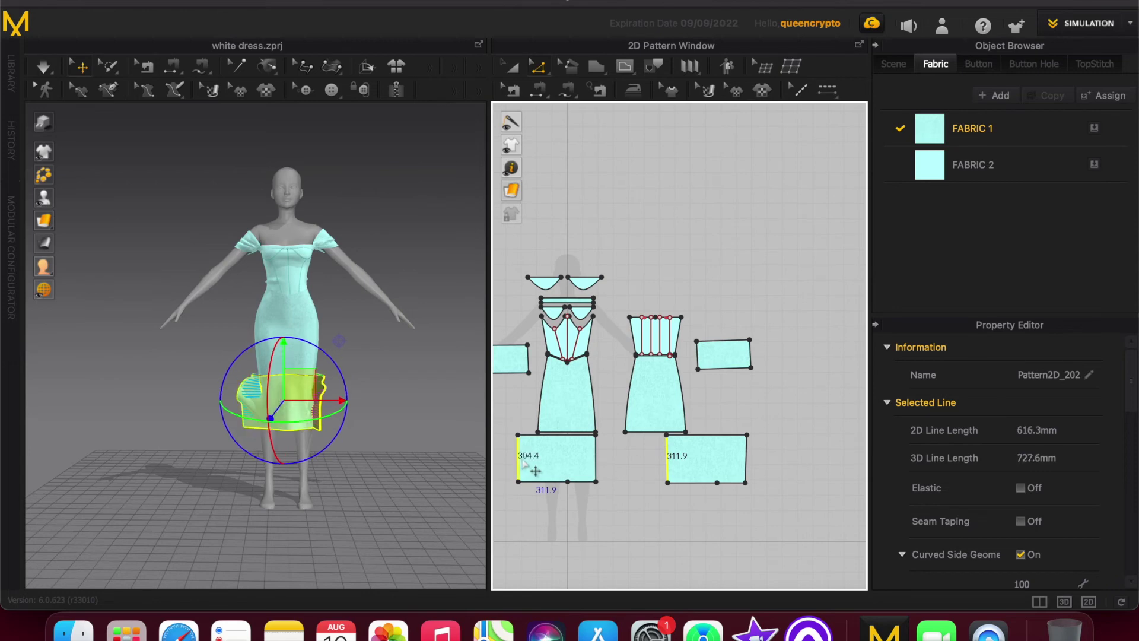
{"action": "mouse_move", "coordinate": [667, 460]}
{"action": "left_mouse_down", "text": "shift"}
{"action": "mouse_move", "coordinate": [643, 461]}
{"action": "mouse_move", "coordinate": [677, 471]}
{"action": "left_mouse_up", "text": "shift"}
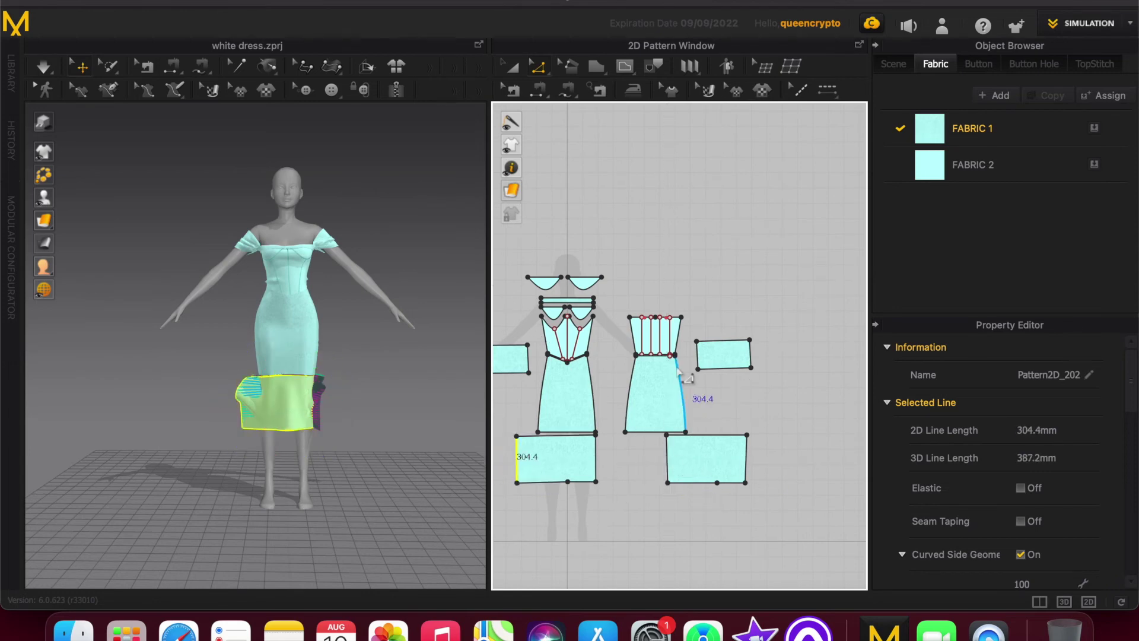
{"action": "left_click", "coordinate": [668, 462]}
{"action": "left_click_drag", "start_coordinate": [518, 452], "coordinate": [571, 389], "text": "shift"}
{"action": "key", "text": "space"}
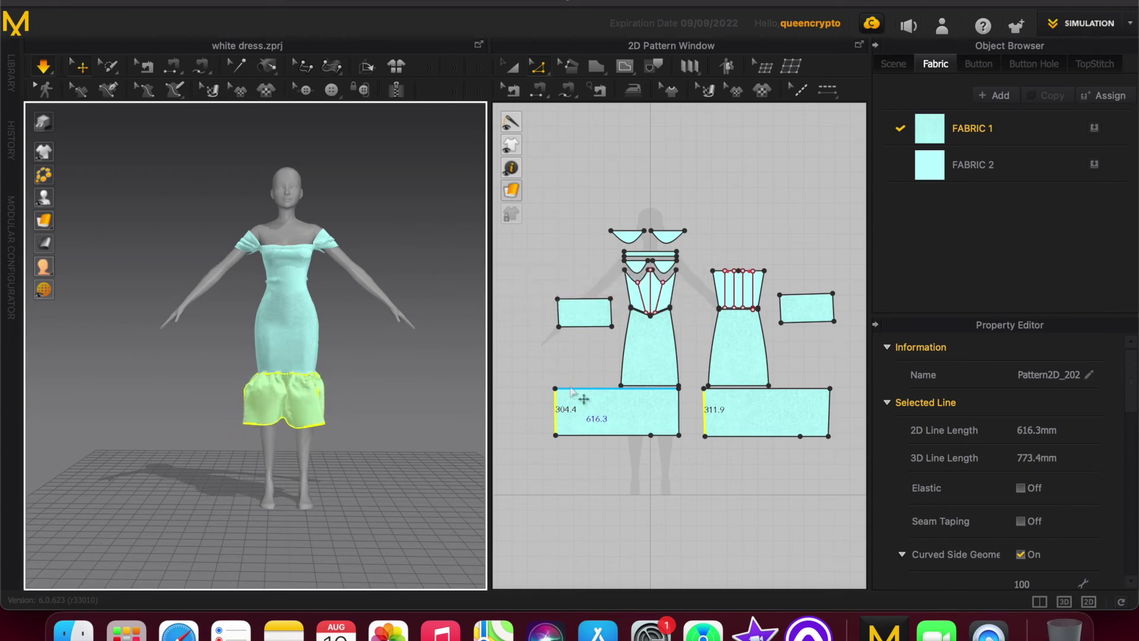
Narrow both lower skirt panels by moving their left side edges inward about 185 mm.
{"action": "scroll", "coordinate": [360, 417], "scroll_direction": "down", "scroll_amount": 2}
{"action": "right_click_drag", "start_coordinate": [354, 415], "coordinate": [360, 391]}
{"action": "left_click", "coordinate": [361, 391]}
{"action": "left_click", "coordinate": [556, 415]}
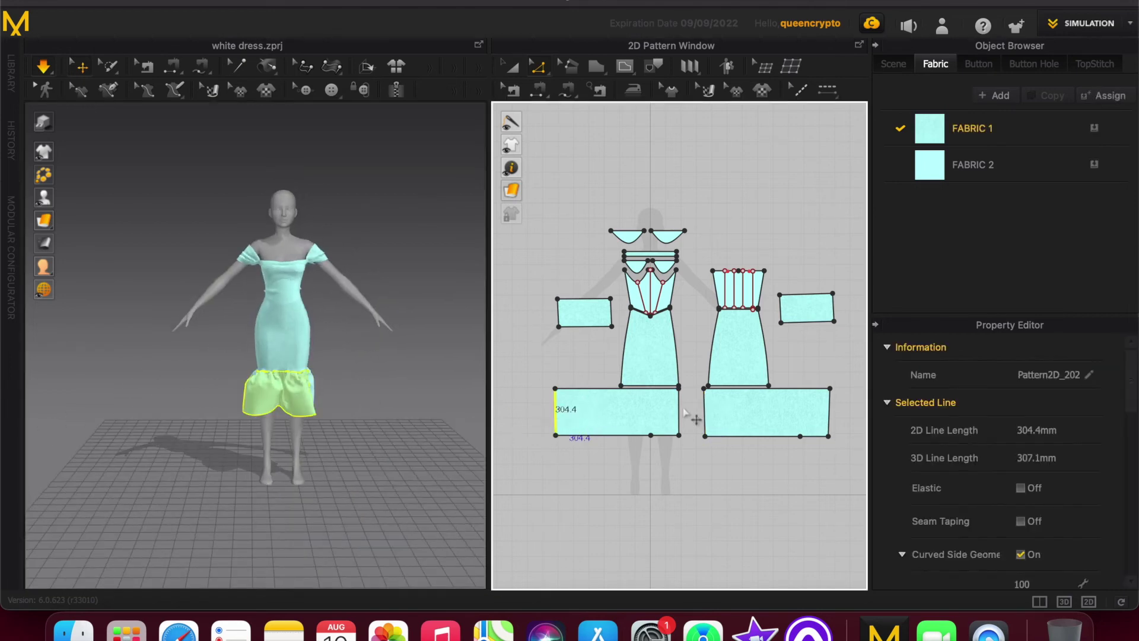
{"action": "left_click_drag", "start_coordinate": [552, 414], "coordinate": [596, 406]}
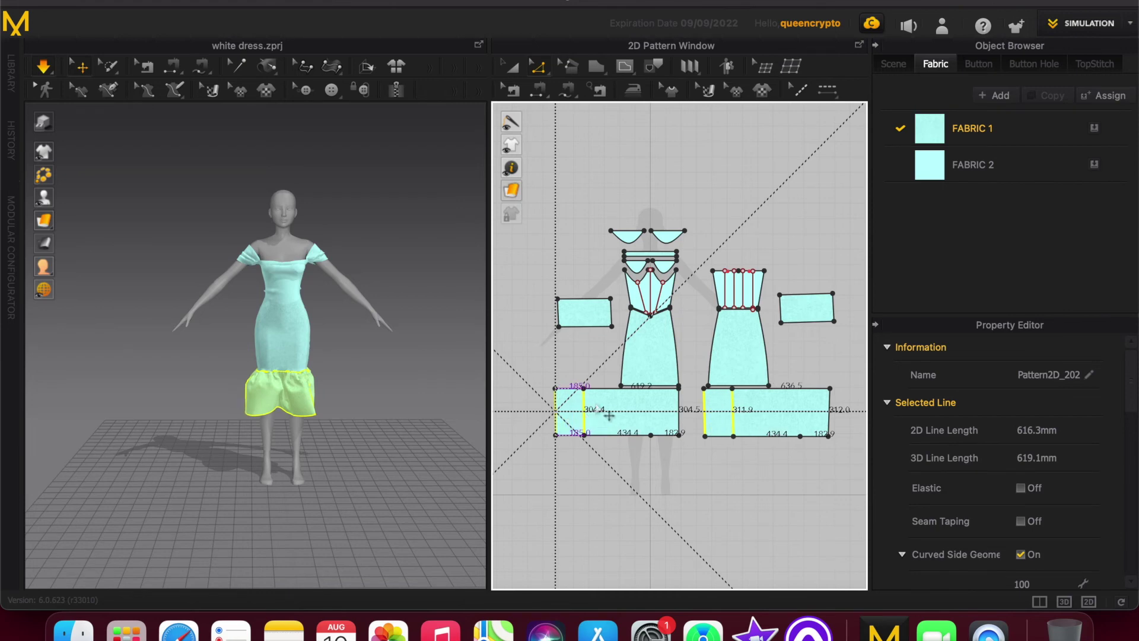
{"action": "left_click_drag", "start_coordinate": [597, 408], "coordinate": [596, 407]}
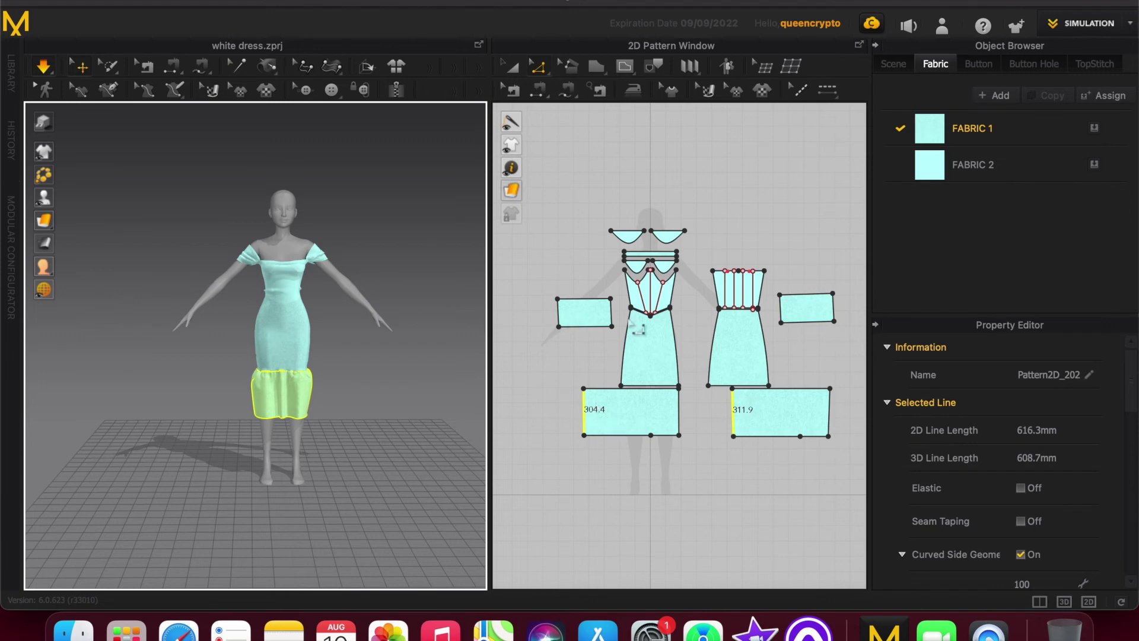
Raise the facing lower corners of the front and back upper skirt panels about 159 mm to slant their bottom edges.
{"action": "scroll", "coordinate": [687, 388], "scroll_direction": "up", "scroll_amount": 2}
{"action": "scroll", "coordinate": [688, 392], "scroll_direction": "up", "scroll_amount": 2}
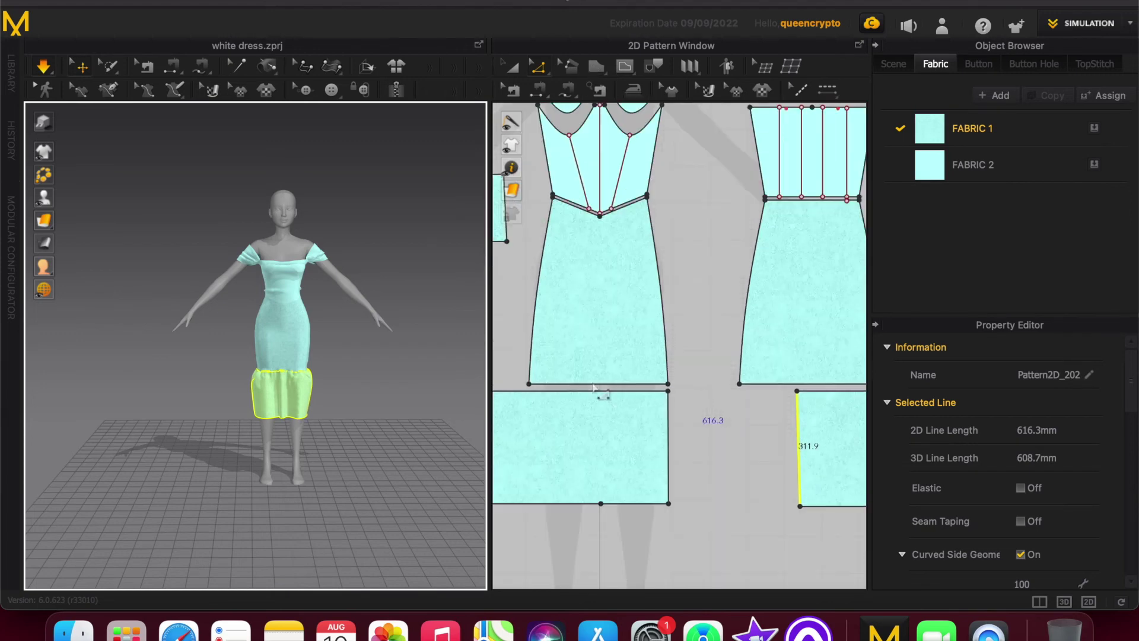
{"action": "left_click", "coordinate": [307, 363]}
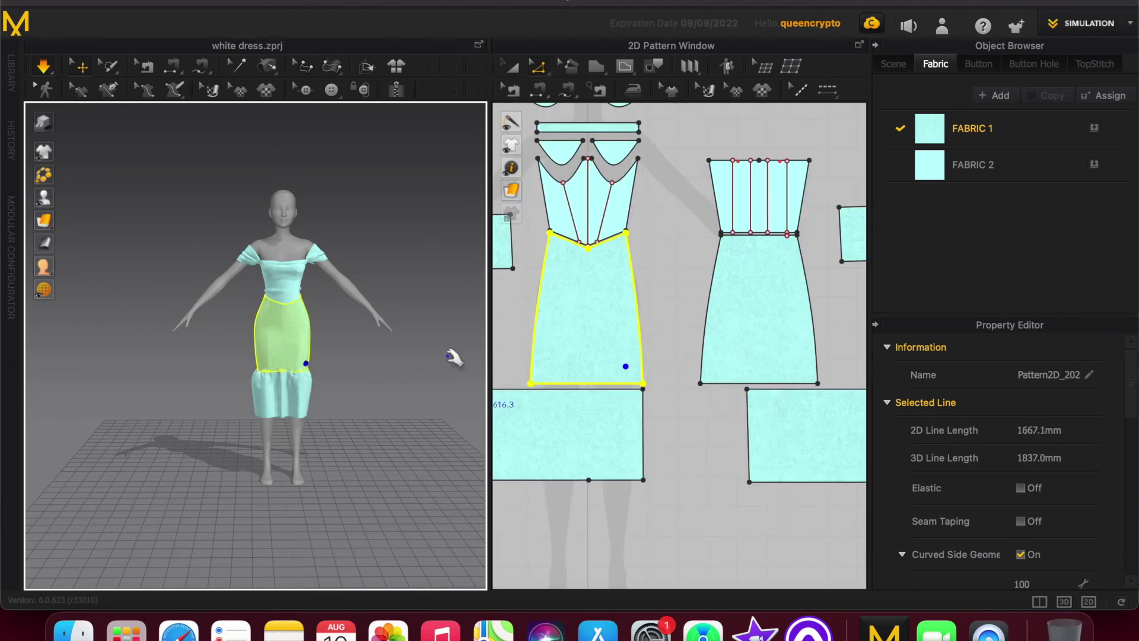
{"action": "right_click_drag", "start_coordinate": [168, 389], "coordinate": [132, 391]}
{"action": "right_click_drag", "start_coordinate": [365, 397], "coordinate": [298, 386]}
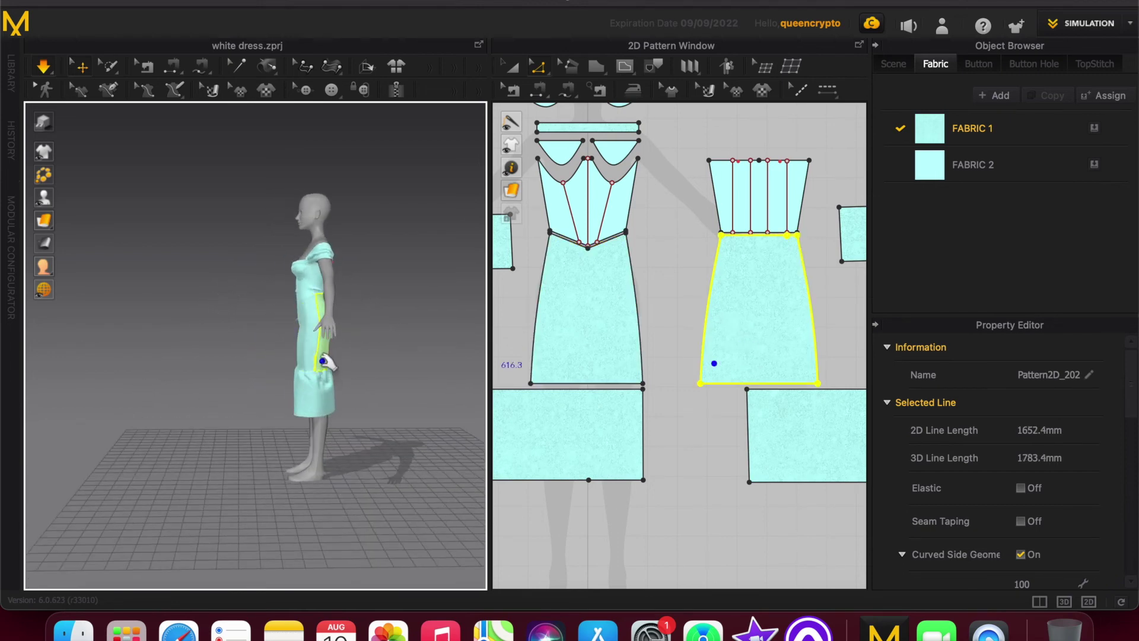
{"action": "left_click", "coordinate": [643, 384]}
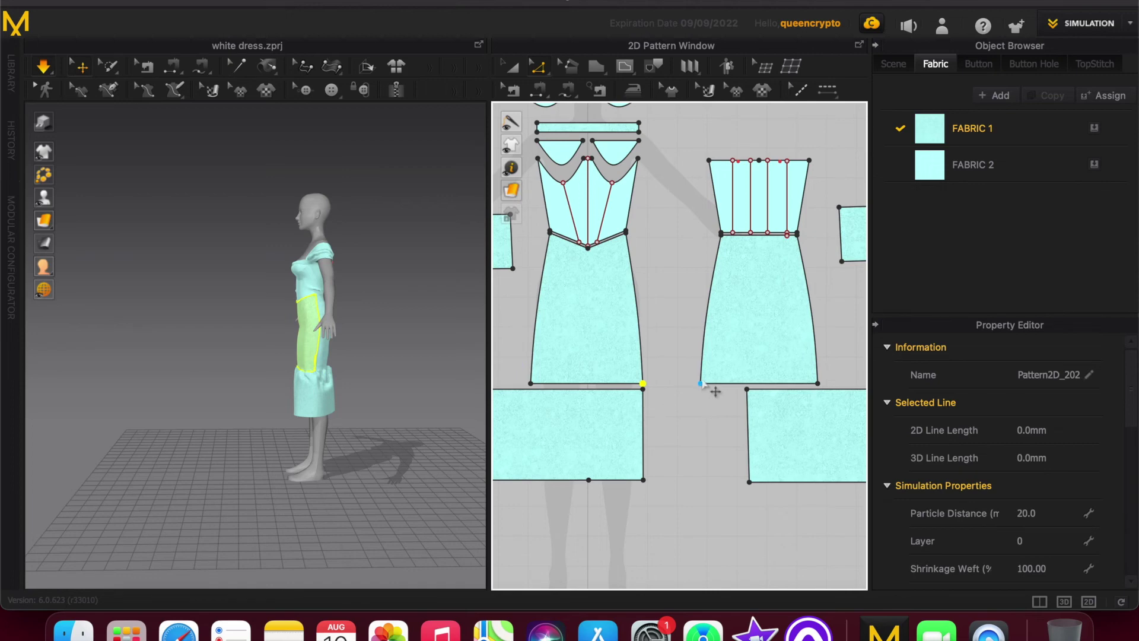
{"action": "left_click_drag", "start_coordinate": [701, 383], "coordinate": [704, 336]}
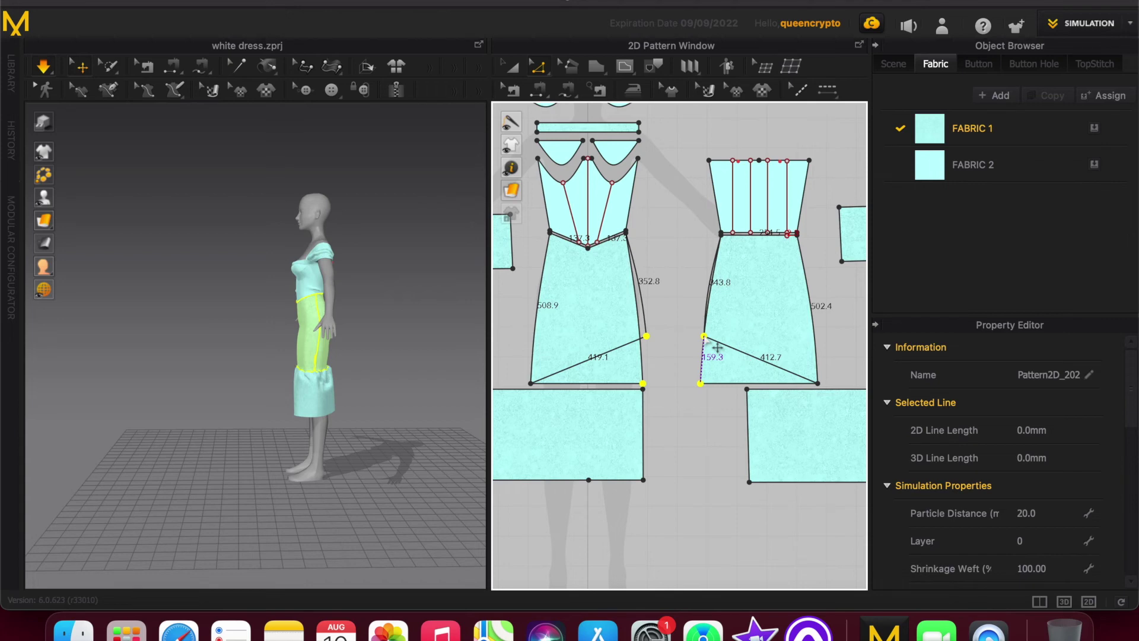
{"action": "left_click_drag", "start_coordinate": [705, 337], "coordinate": [705, 337]}
Simulate the dress so the ruffle attaches along the slanted skirt seam.
{"action": "right_click_drag", "start_coordinate": [361, 397], "coordinate": [455, 395]}
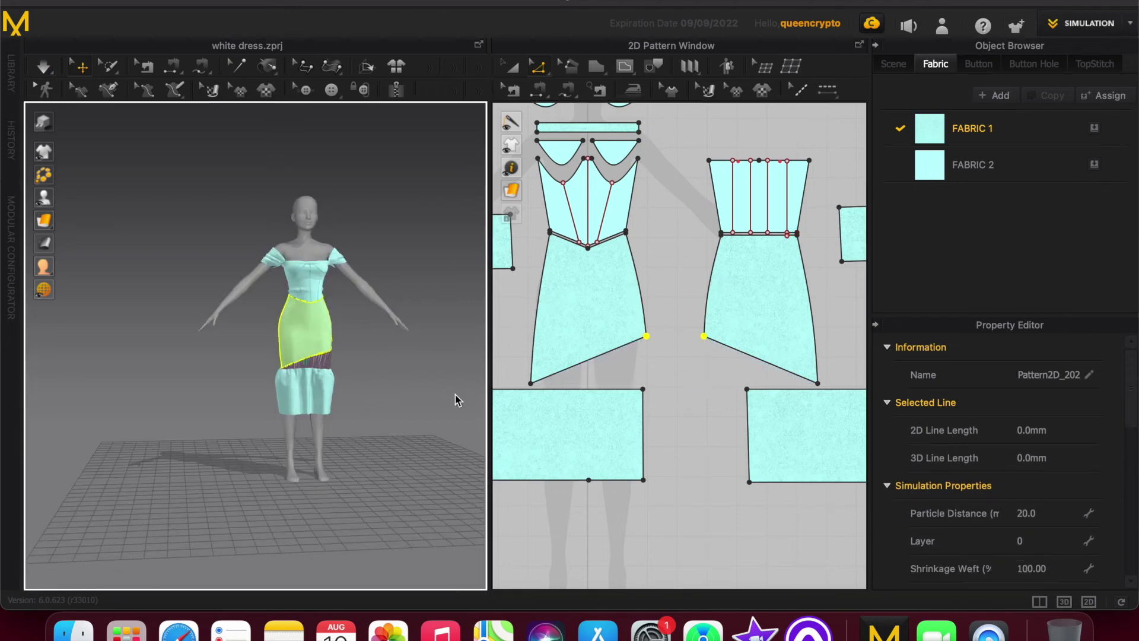
{"action": "key", "text": "space"}
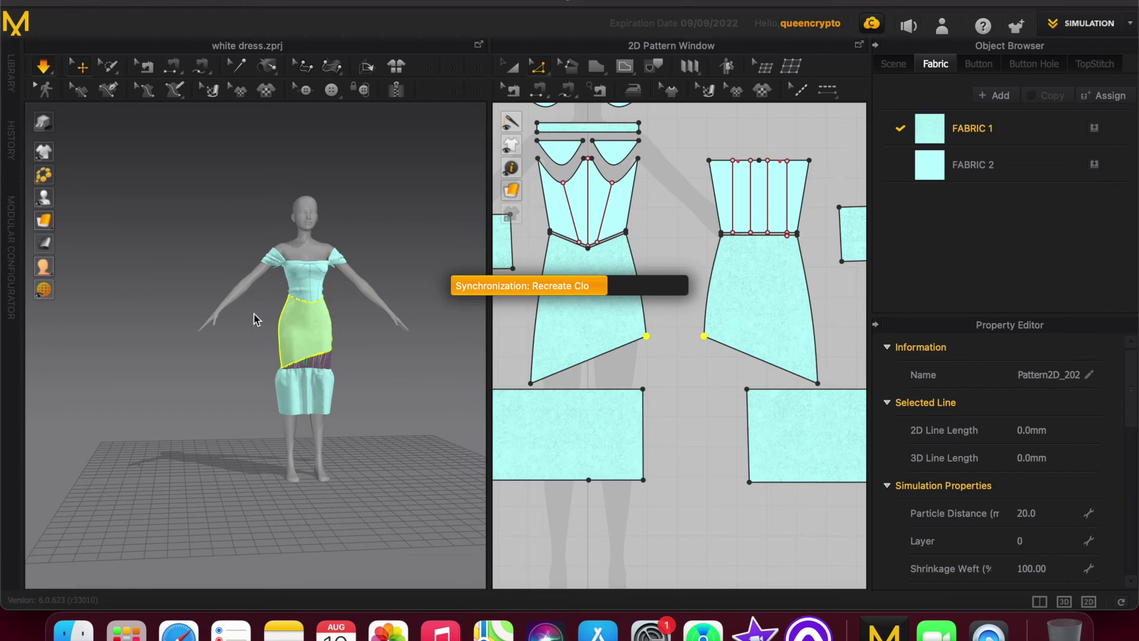
{"action": "scroll", "coordinate": [259, 325], "scroll_direction": "up", "scroll_amount": 1}
{"action": "scroll", "coordinate": [356, 388], "scroll_direction": "up", "scroll_amount": 1}
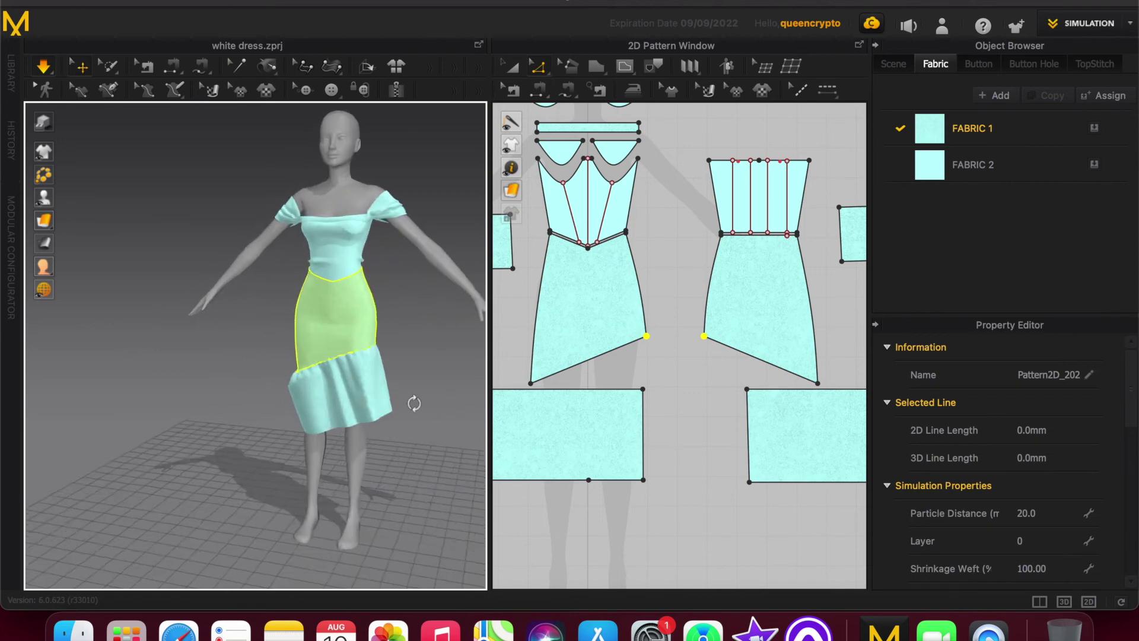
Delete the extra middle point on the hem of both the front and back ruffle panels.
{"action": "scroll", "coordinate": [753, 424], "scroll_direction": "down", "scroll_amount": 3}
{"action": "left_click", "coordinate": [567, 439]}
{"action": "left_click", "coordinate": [641, 461]}
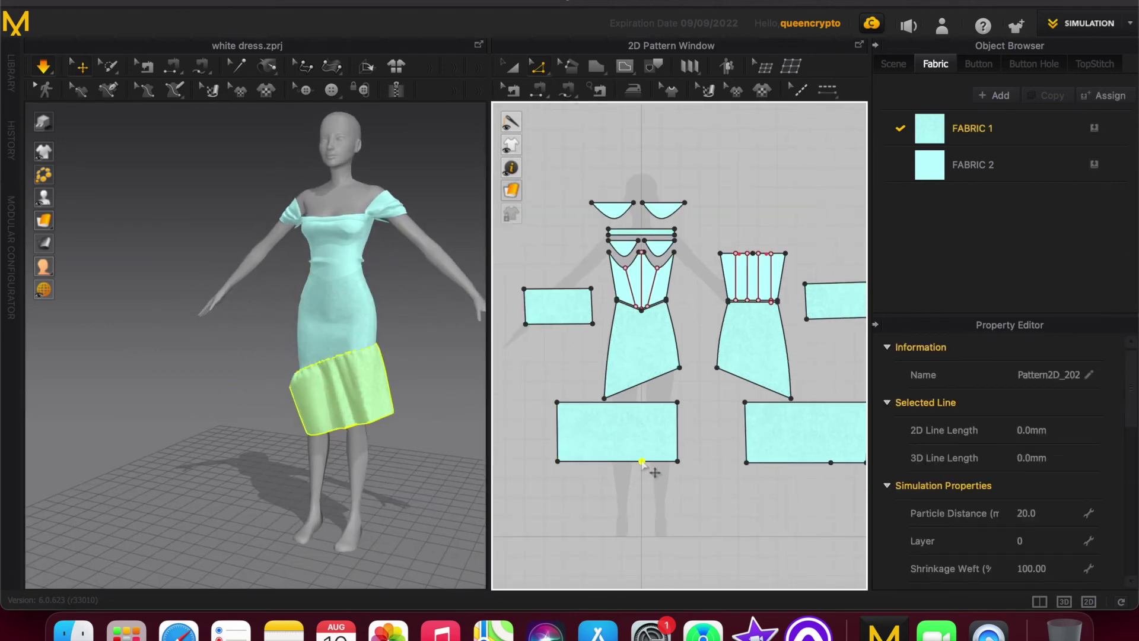
{"action": "right_click", "coordinate": [642, 461]}
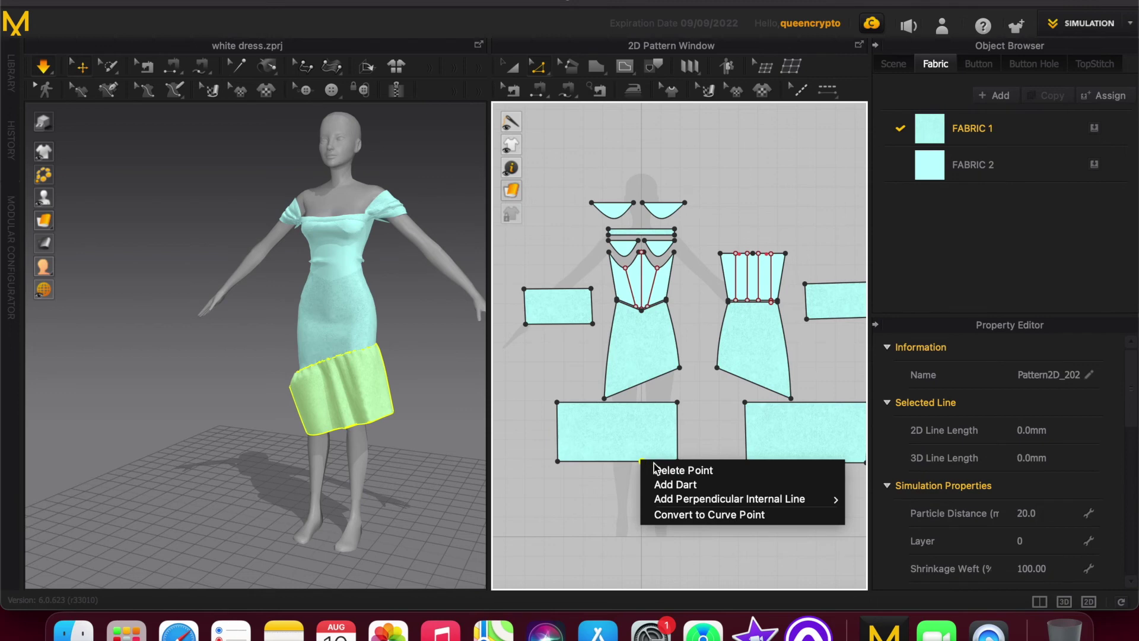
{"action": "left_click", "coordinate": [594, 460]}
{"action": "scroll", "coordinate": [712, 478], "scroll_direction": "down", "scroll_amount": 3}
{"action": "left_click", "coordinate": [715, 466]}
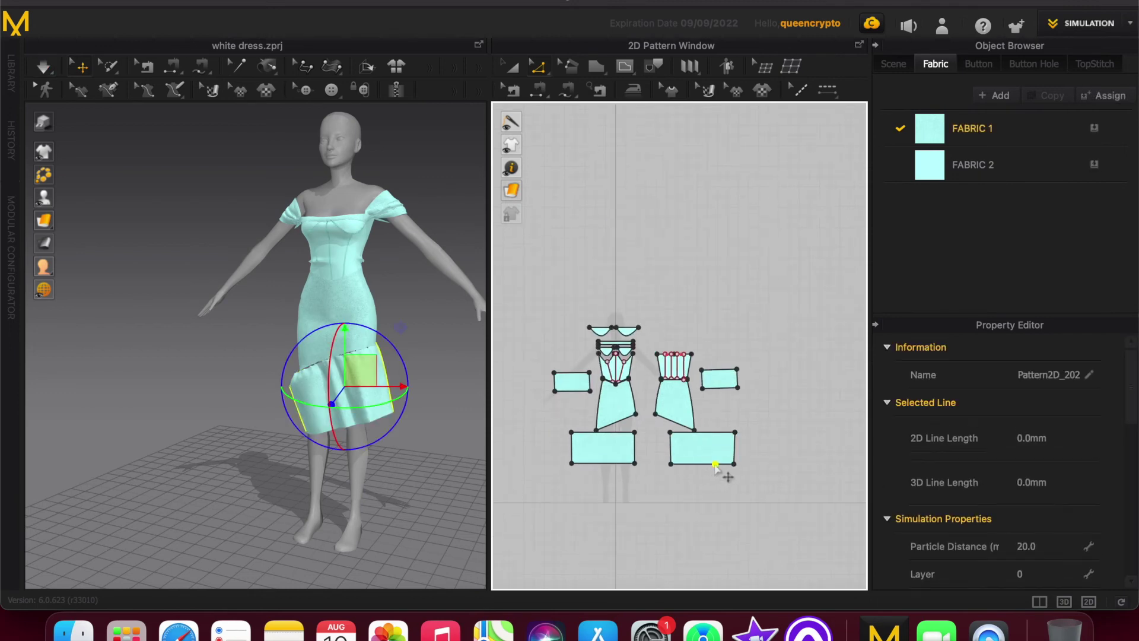
{"action": "right_click", "coordinate": [715, 464]}
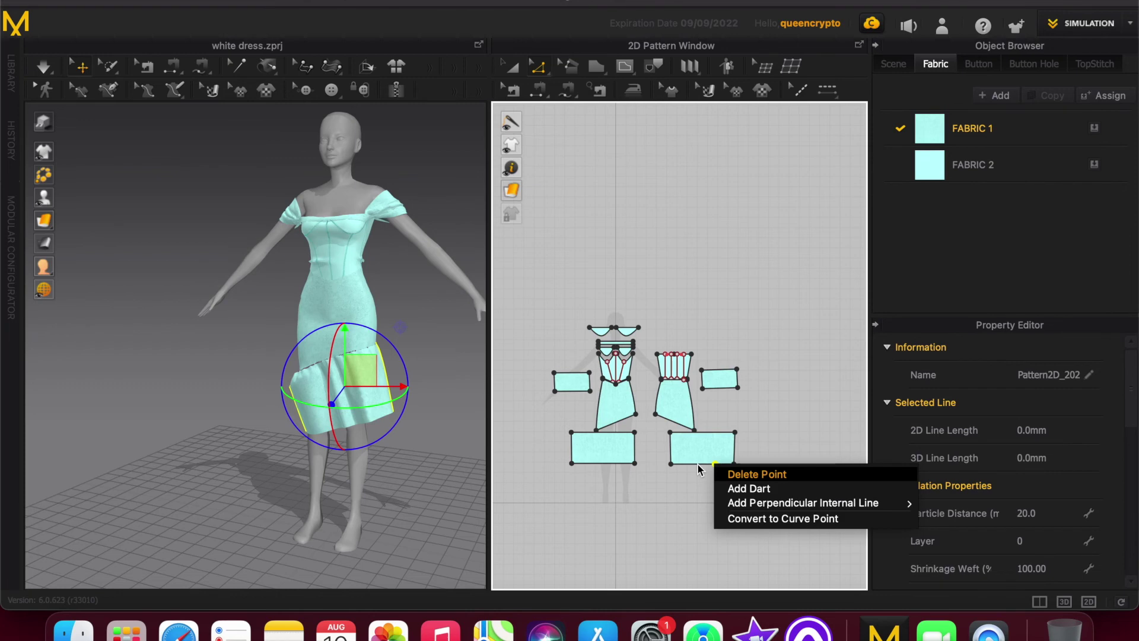
{"action": "left_click", "coordinate": [757, 474]}
Shorten the front and back ruffle panels by raising both hems together about 156 mm.
{"action": "scroll", "coordinate": [670, 462], "scroll_direction": "up", "scroll_amount": 2}
{"action": "left_click", "coordinate": [721, 469]}
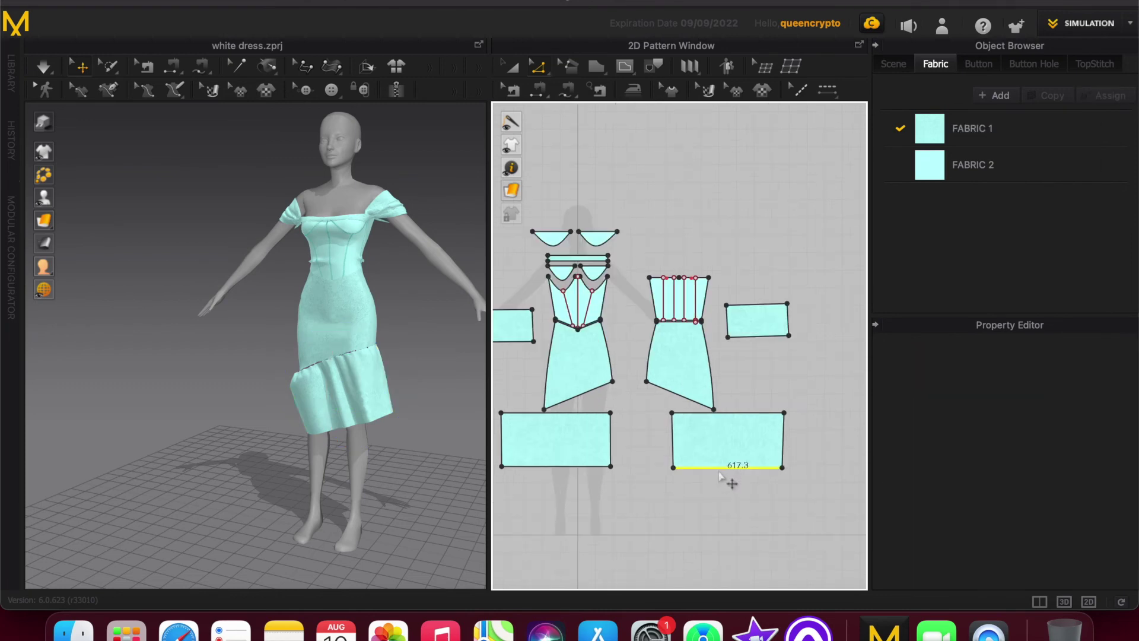
{"action": "left_click", "coordinate": [562, 466], "text": "shift"}
{"action": "left_click_drag", "start_coordinate": [707, 467], "coordinate": [701, 442], "text": "ctrl"}
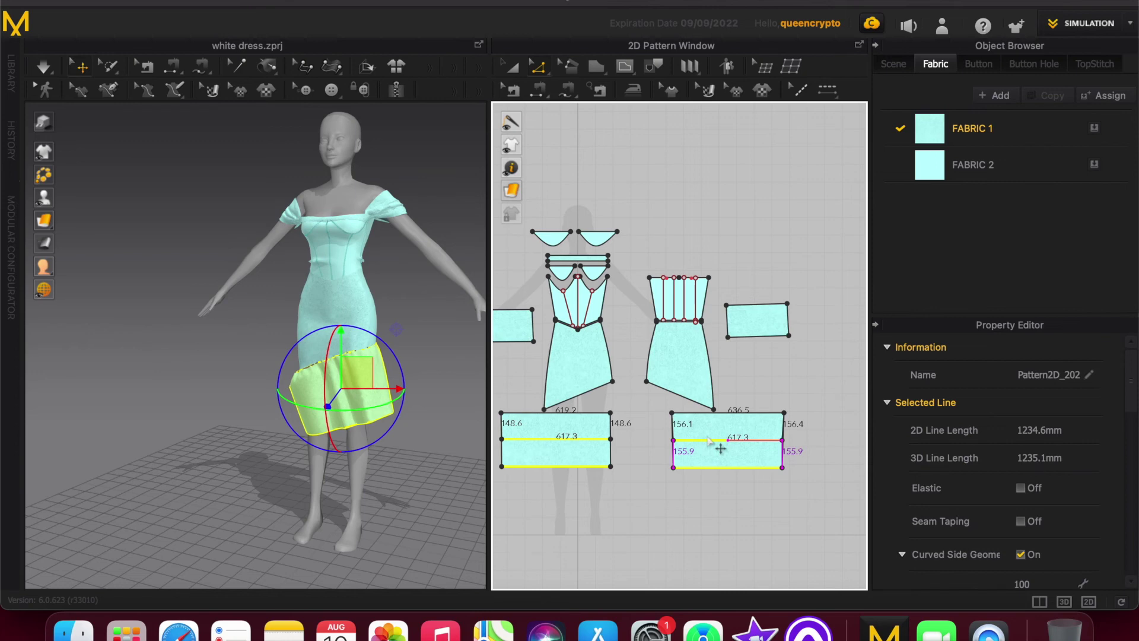
{"action": "left_click_drag", "start_coordinate": [707, 439], "coordinate": [707, 439], "text": "ctrl"}
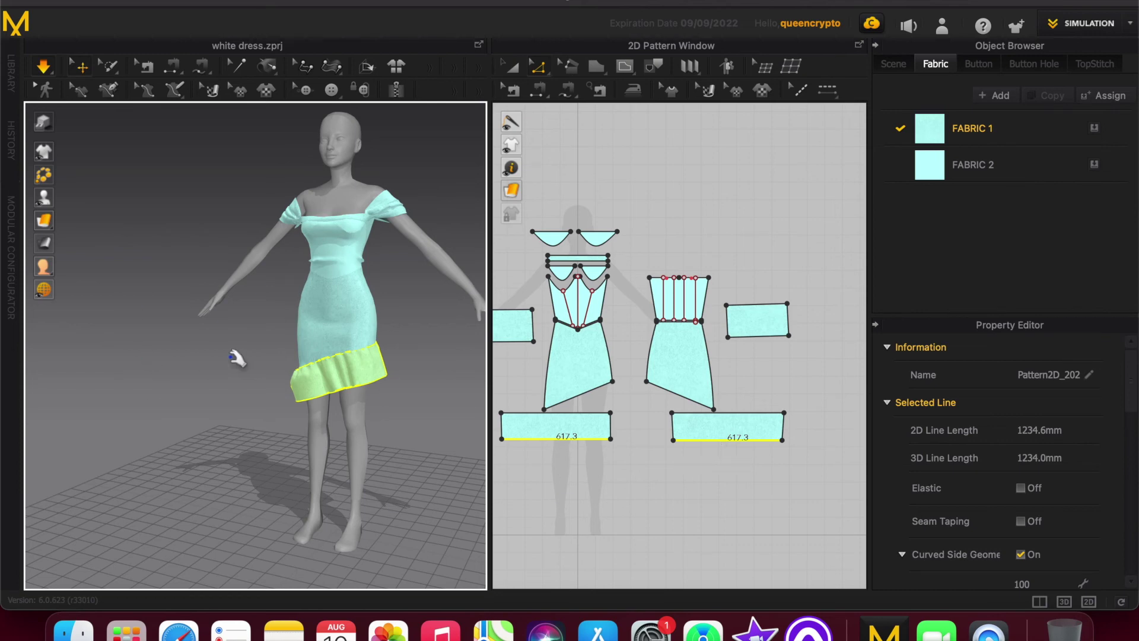
{"action": "right_click_drag", "start_coordinate": [407, 363], "coordinate": [415, 363]}
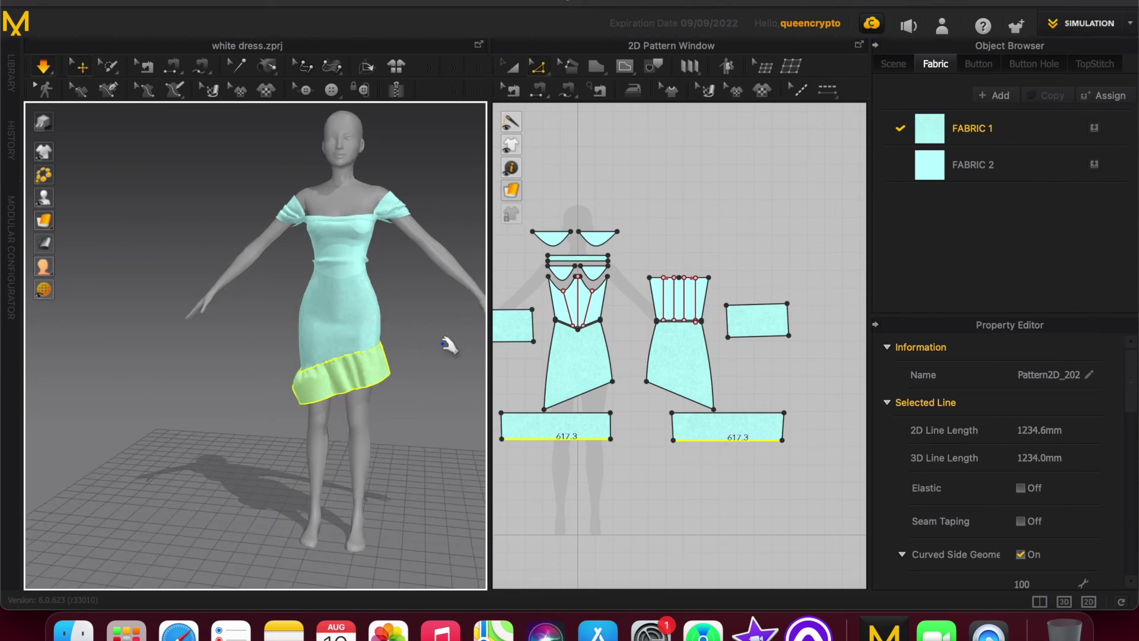
Simulate the dress to settle the shortened ruffle along the slanted skirt seam.
{"action": "left_click", "coordinate": [449, 344]}
{"action": "key", "text": "space"}
{"action": "scroll", "coordinate": [438, 376], "scroll_direction": "down", "scroll_amount": 3}
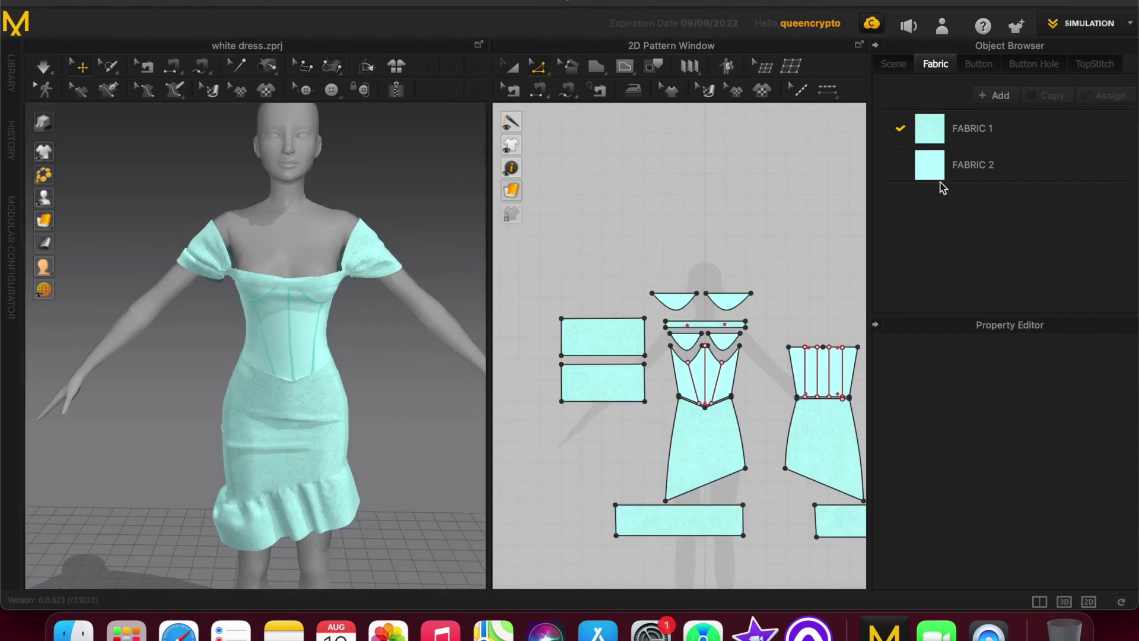
Start replacing Fabric 1's texture and browse to the Pattern folder on the iCloud Desktop.
{"action": "left_click", "coordinate": [961, 167]}
{"action": "left_click", "coordinate": [955, 137]}
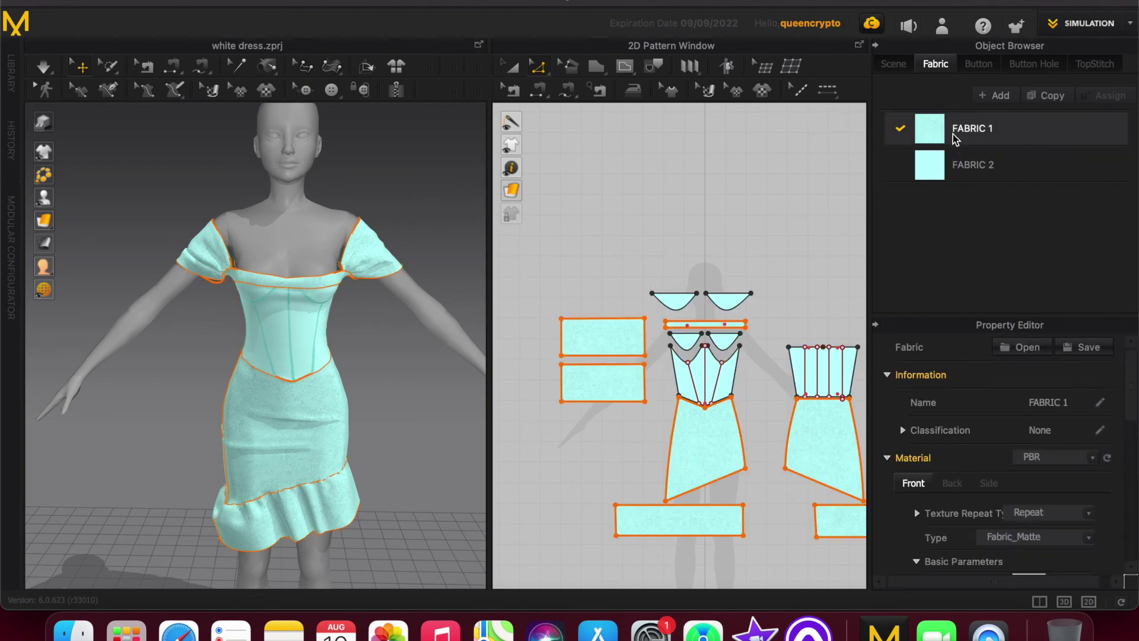
{"action": "scroll", "coordinate": [1132, 386], "scroll_direction": "down", "scroll_amount": 6}
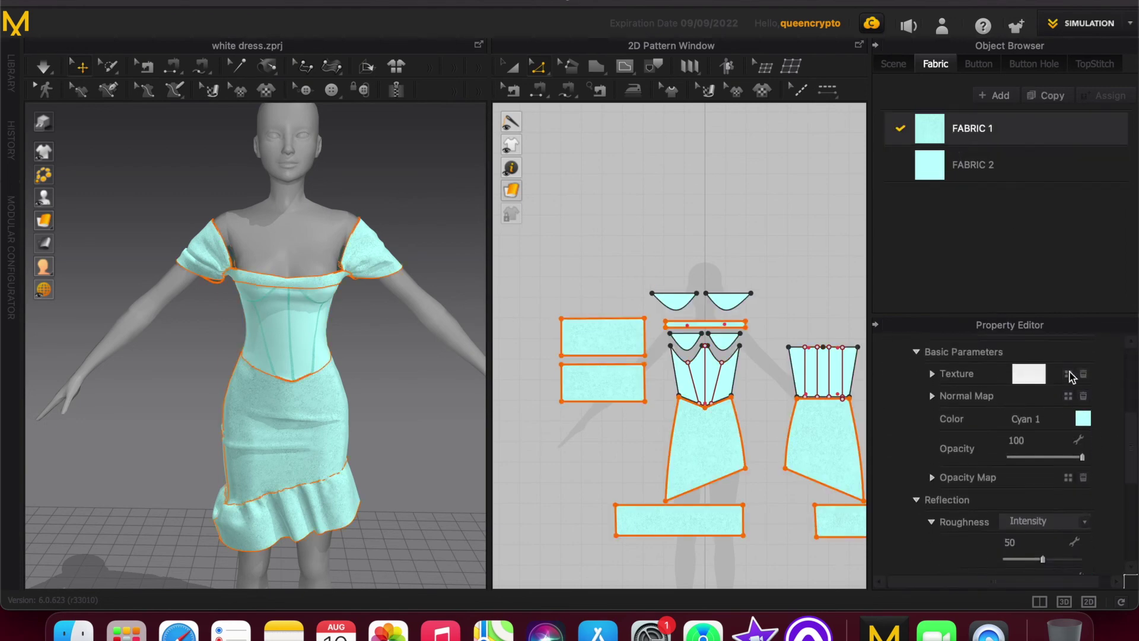
{"action": "left_click", "coordinate": [1068, 373]}
{"action": "left_click", "coordinate": [332, 134]}
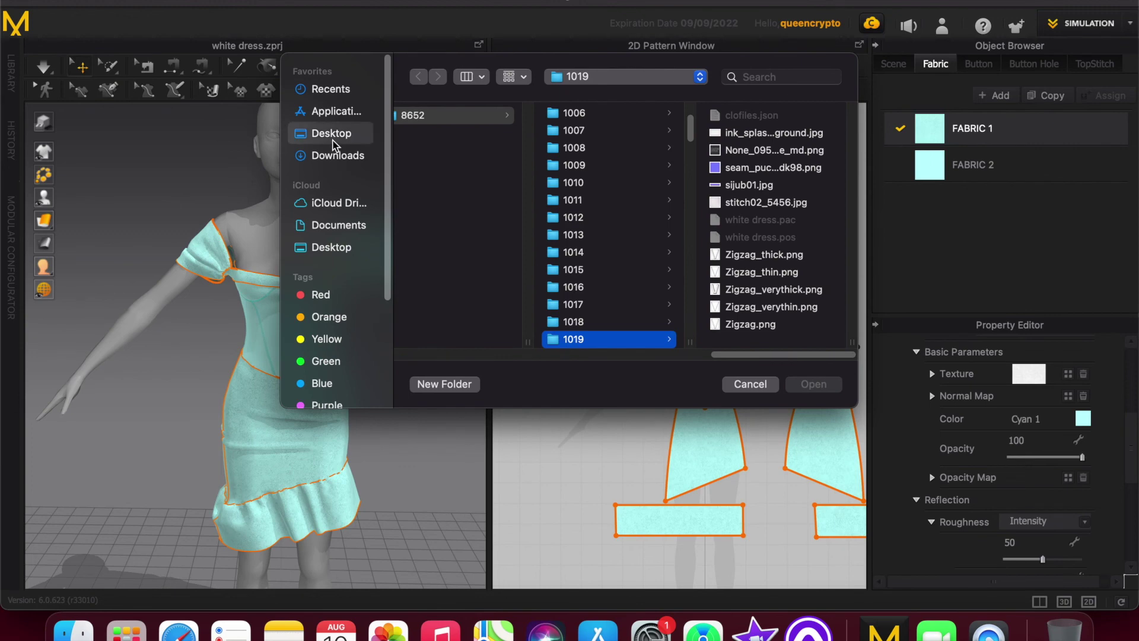
{"action": "left_click", "coordinate": [336, 248]}
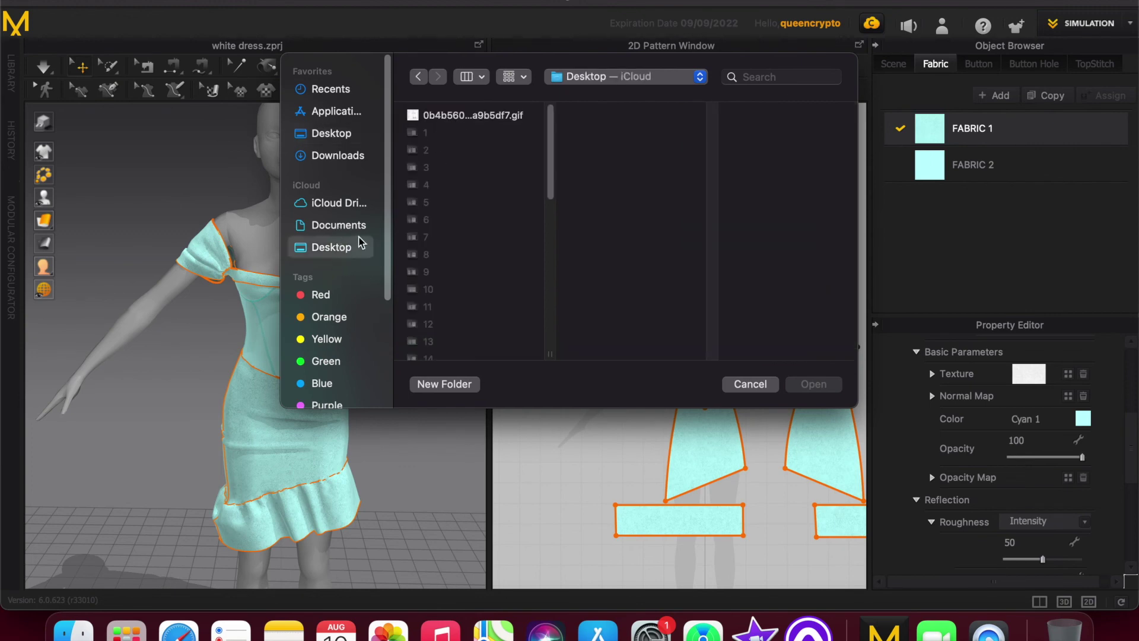
{"action": "scroll", "coordinate": [473, 165], "scroll_direction": "down", "scroll_amount": 5}
{"action": "scroll", "coordinate": [472, 164], "scroll_direction": "down", "scroll_amount": 10}
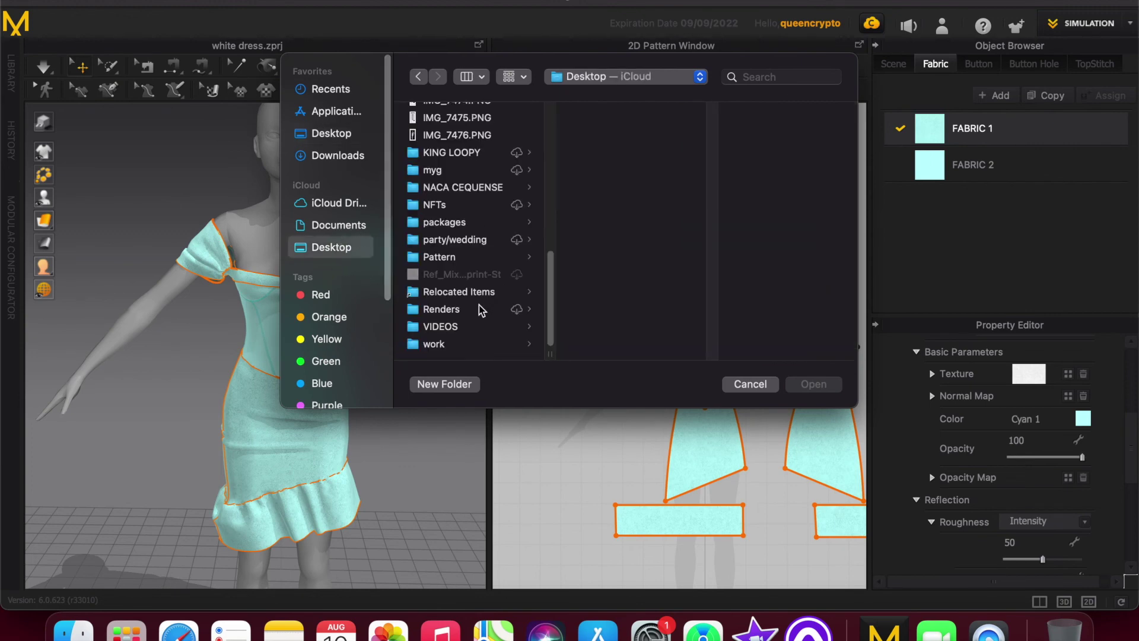
{"action": "left_click", "coordinate": [446, 260]}
{"action": "scroll", "coordinate": [617, 278], "scroll_direction": "down", "scroll_amount": 5}
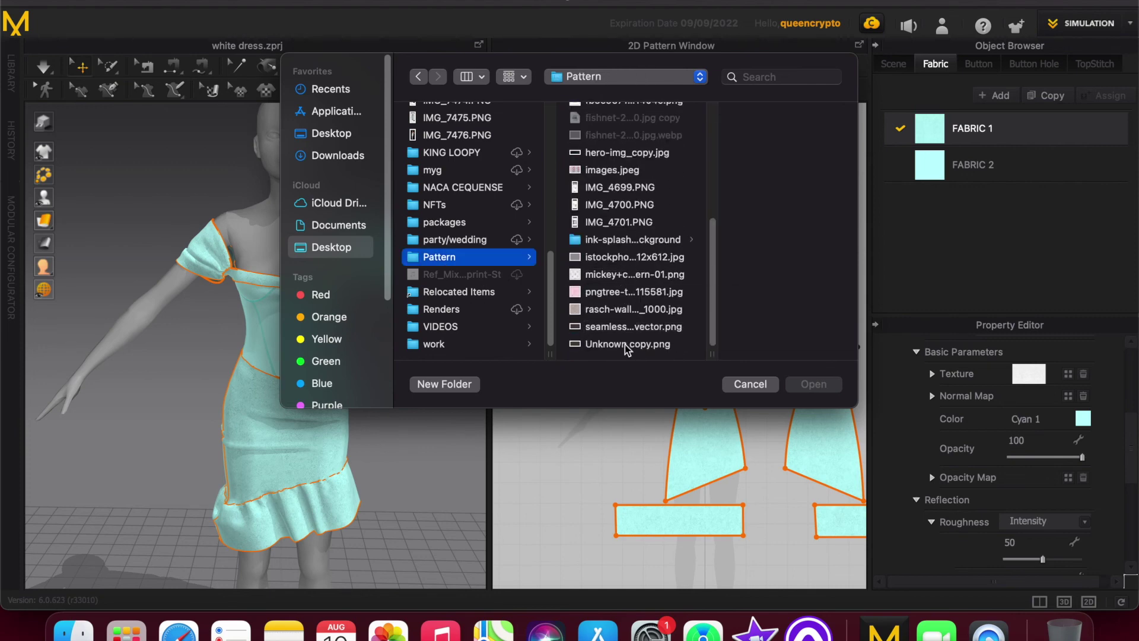
Preview the images in the Pattern folder and load the cream-gold satin image as Fabric 1's texture.
{"action": "left_click", "coordinate": [691, 261]}
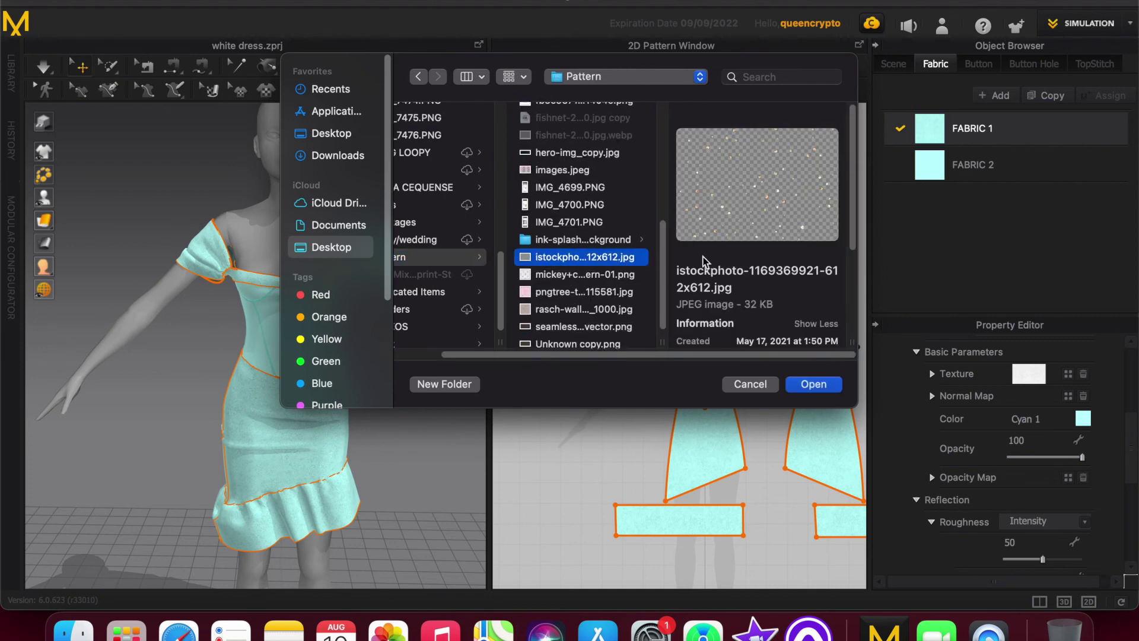
{"action": "left_click", "coordinate": [613, 238]}
{"action": "left_click", "coordinate": [613, 226]}
{"action": "left_click", "coordinate": [601, 171]}
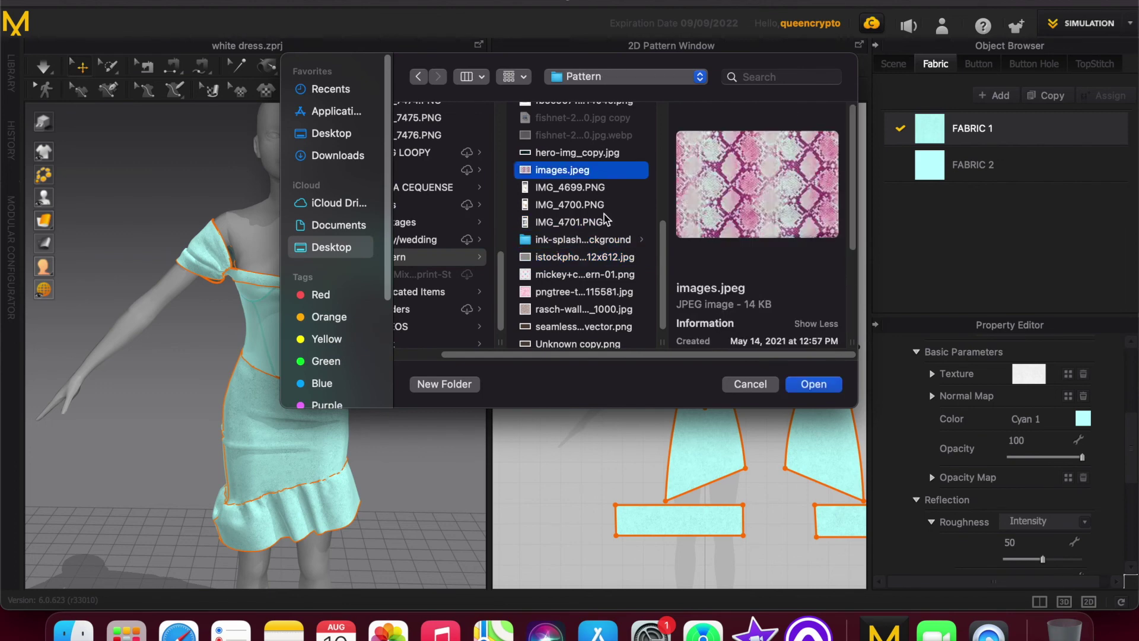
{"action": "scroll", "coordinate": [665, 219], "scroll_direction": "up", "scroll_amount": 3}
{"action": "scroll", "coordinate": [666, 219], "scroll_direction": "up", "scroll_amount": 5}
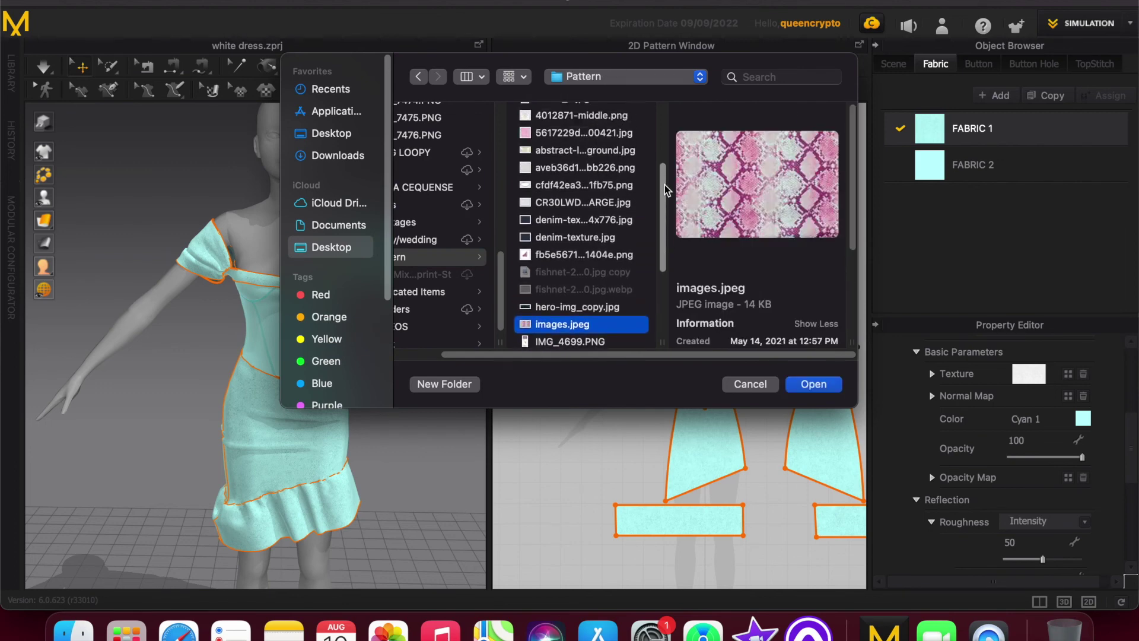
{"action": "left_click", "coordinate": [630, 187]}
{"action": "left_click", "coordinate": [812, 385]}
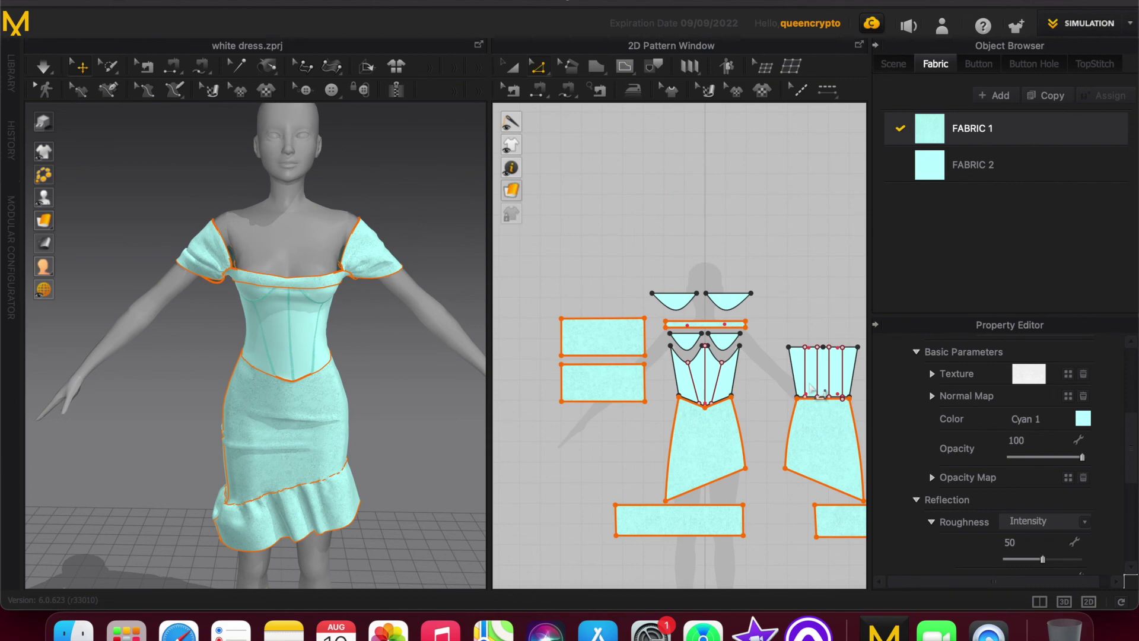
Set the colour of Fabric 1 to white.
{"action": "left_click", "coordinate": [1082, 418]}
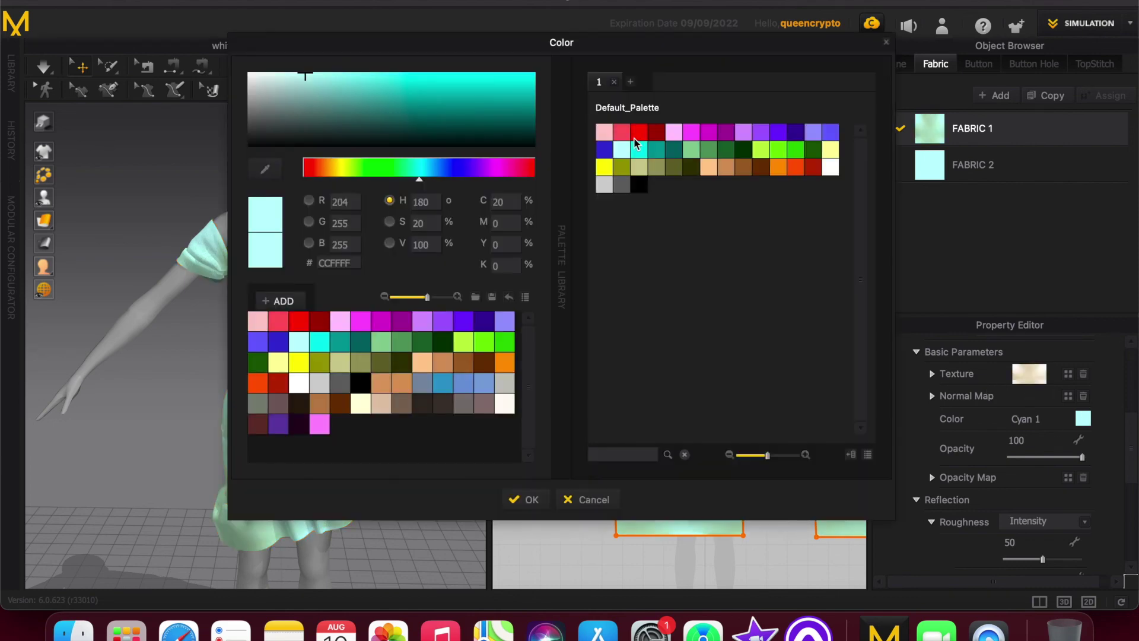
{"action": "left_click", "coordinate": [299, 383]}
{"action": "left_click", "coordinate": [525, 499]}
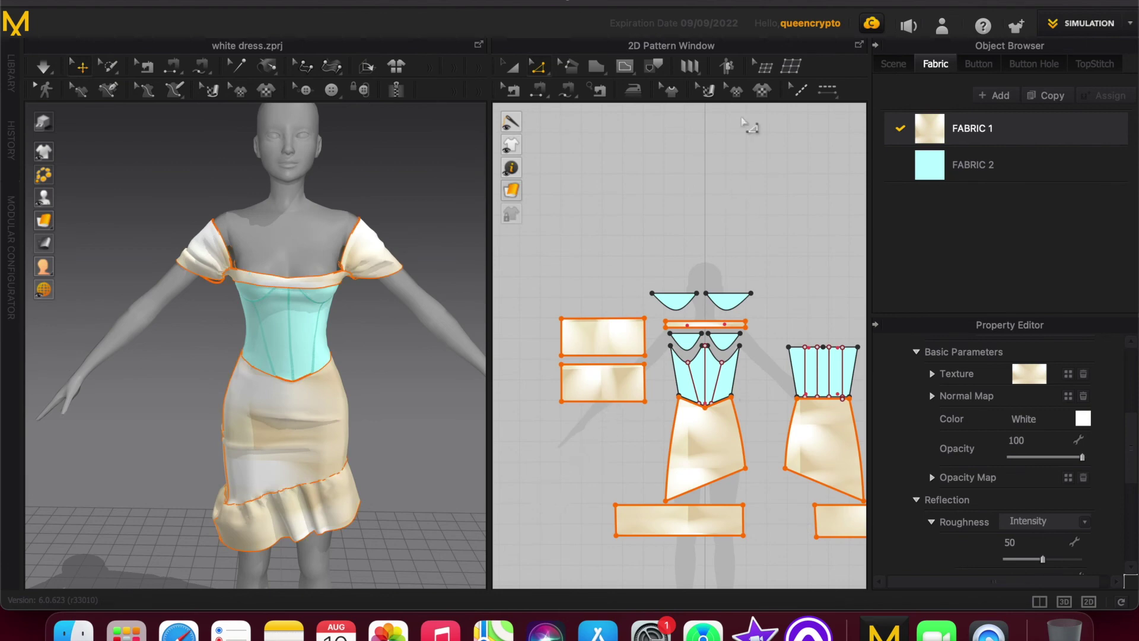
Enlarge Fabric 1's satin texture with Edit Texture and shift it upward on the front skirt panel.
{"action": "left_click", "coordinate": [708, 90]}
{"action": "left_click", "coordinate": [700, 454]}
{"action": "left_click_drag", "start_coordinate": [700, 454], "coordinate": [689, 459]}
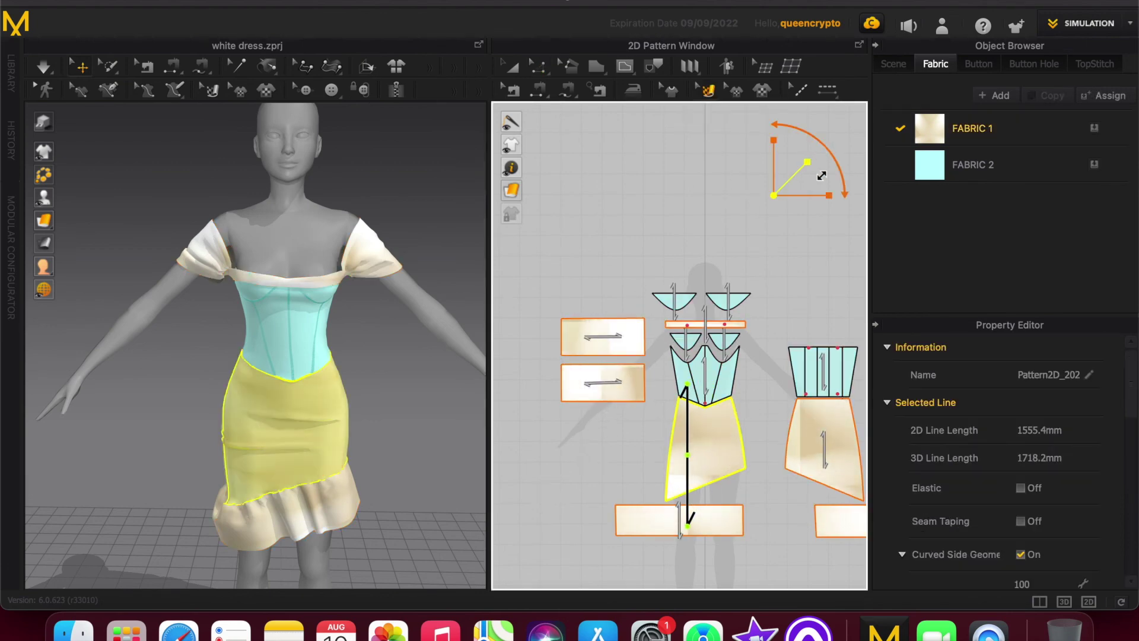
{"action": "left_click_drag", "start_coordinate": [690, 457], "coordinate": [721, 424]}
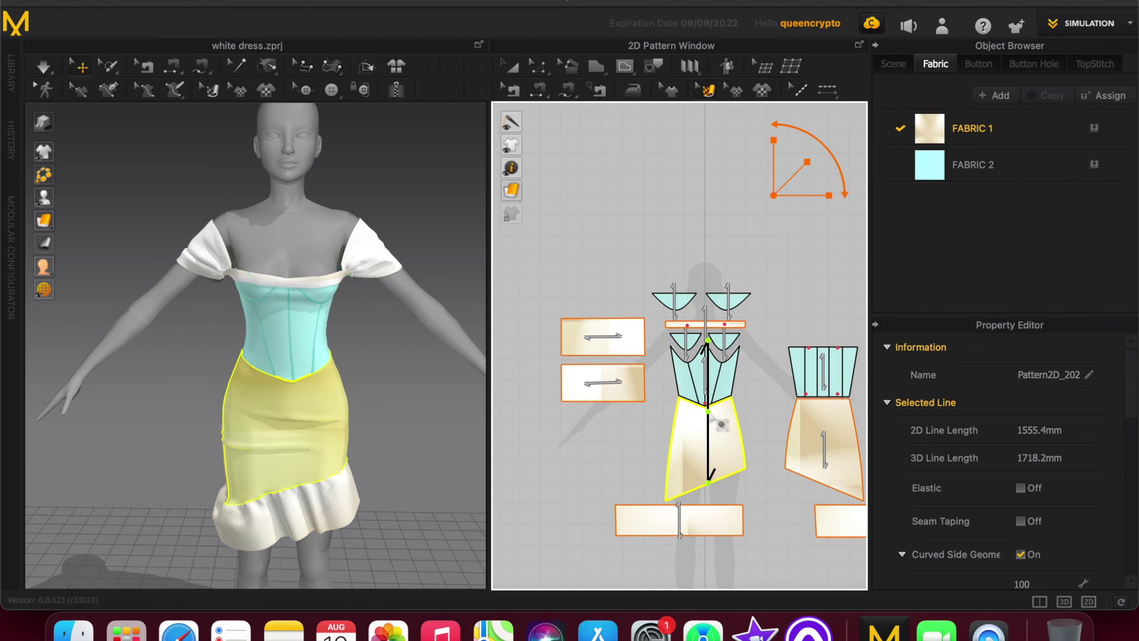
{"action": "left_click", "coordinate": [394, 425]}
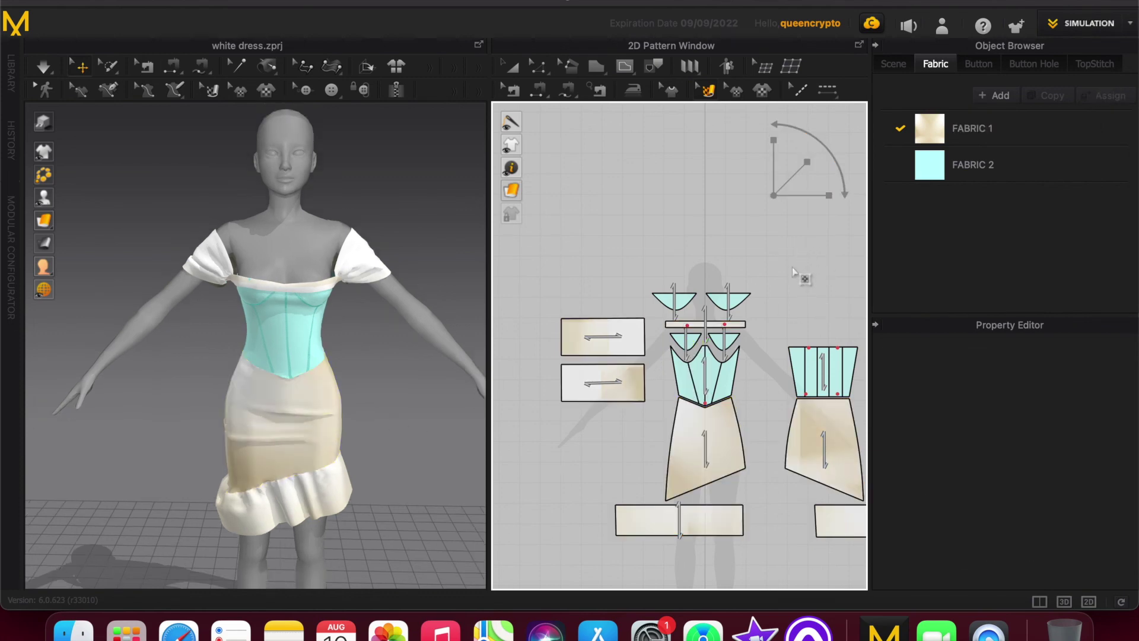
Adjust the satin texture's scale and move it on the front skirt panel so its lighter area covers the panel.
{"action": "left_click", "coordinate": [693, 459]}
{"action": "left_click", "coordinate": [693, 485]}
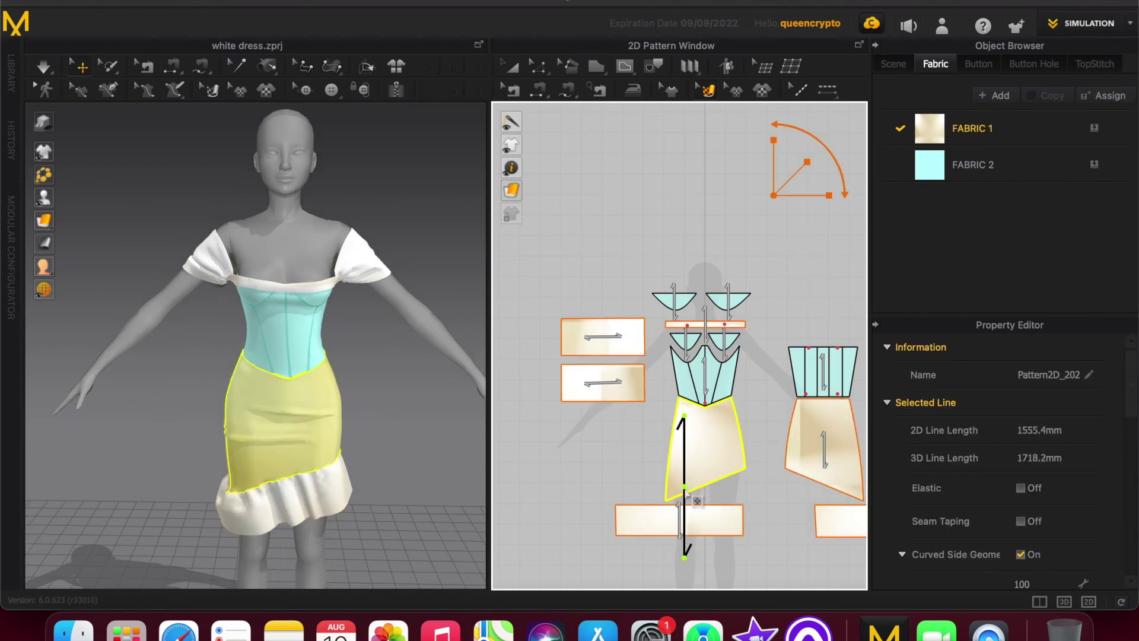
{"action": "left_click", "coordinate": [730, 440]}
{"action": "left_click_drag", "start_coordinate": [806, 162], "coordinate": [793, 172]}
{"action": "left_click_drag", "start_coordinate": [712, 459], "coordinate": [721, 365]}
Shift the satin texture on the front ruffle panel so its darker cream area covers the ruffle.
{"action": "left_click", "coordinate": [712, 533]}
{"action": "left_click_drag", "start_coordinate": [725, 539], "coordinate": [634, 445]}
{"action": "left_click", "coordinate": [608, 447]}
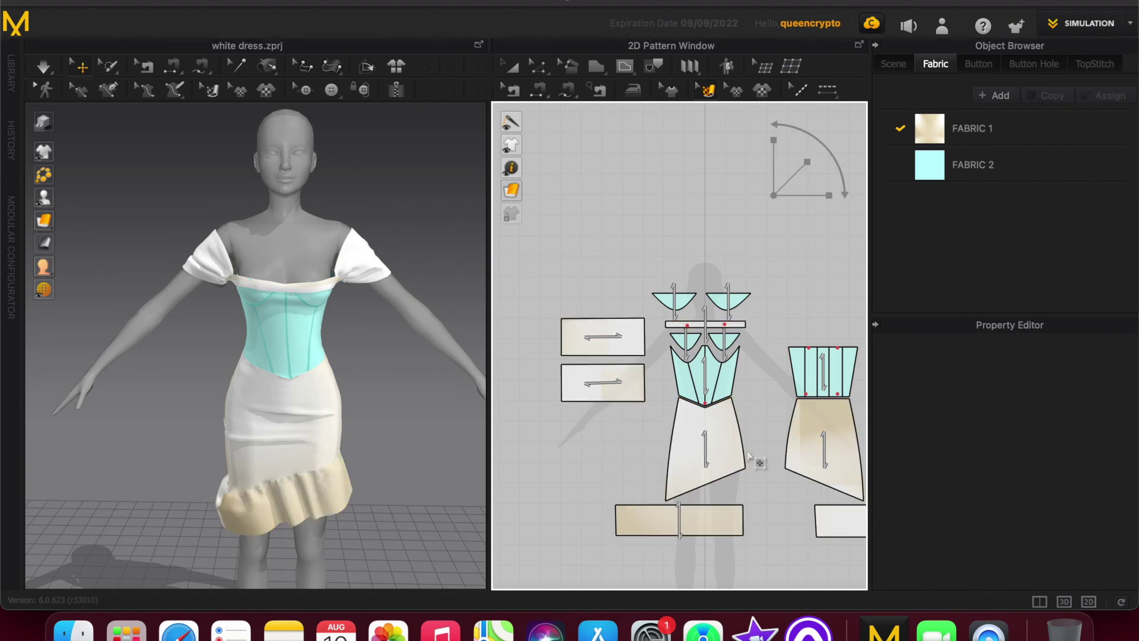
Reposition the satin texture on the back ruffle and back skirt panels to match the front's cream ruffle and pale skirt.
{"action": "left_click", "coordinate": [844, 516]}
{"action": "scroll", "coordinate": [682, 515], "scroll_direction": "down", "scroll_amount": 3}
{"action": "left_click_drag", "start_coordinate": [790, 518], "coordinate": [801, 470]}
{"action": "left_click_drag", "start_coordinate": [813, 516], "coordinate": [810, 514]}
{"action": "left_click_drag", "start_coordinate": [780, 458], "coordinate": [774, 398]}
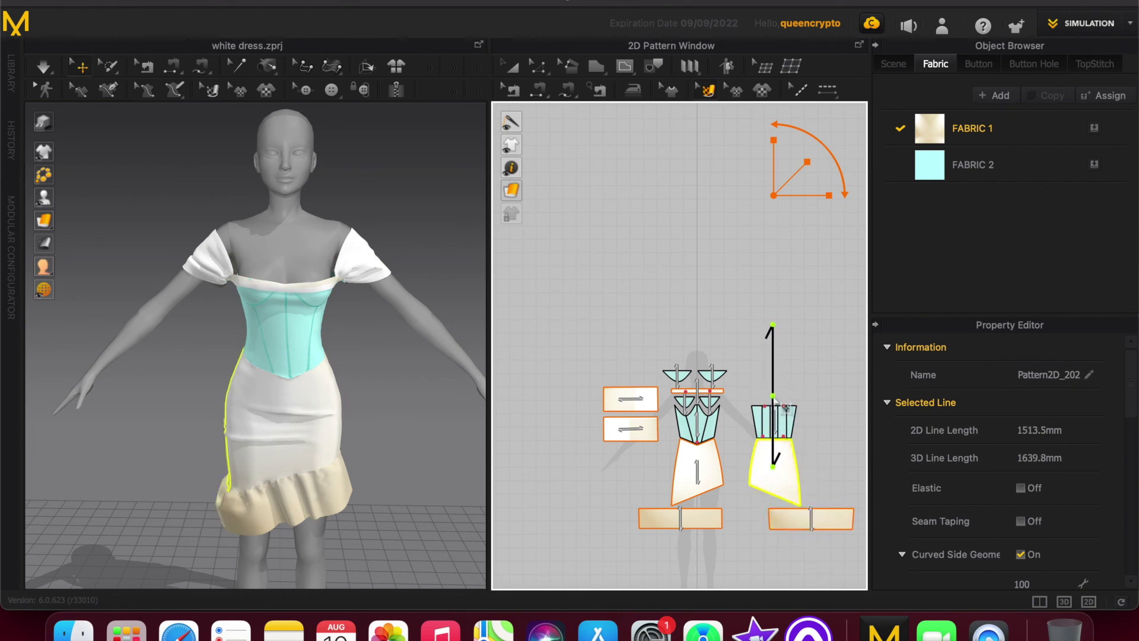
{"action": "left_click", "coordinate": [443, 427]}
Set the colour of Fabric 2 on the corset panels to white.
{"action": "left_click", "coordinate": [998, 172]}
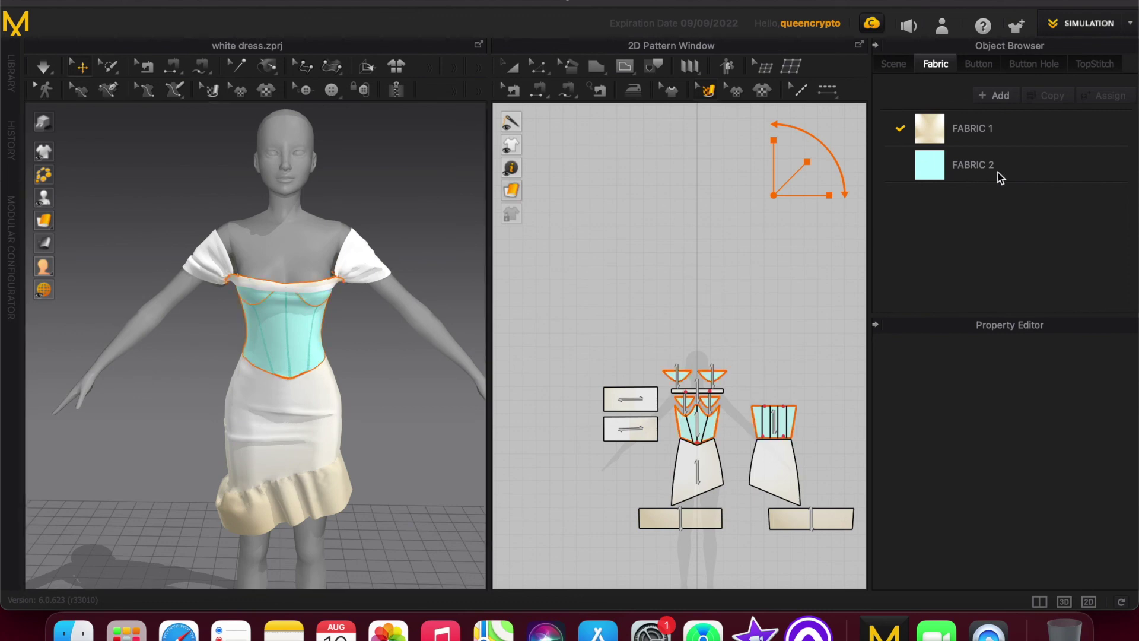
{"action": "left_click", "coordinate": [1083, 421]}
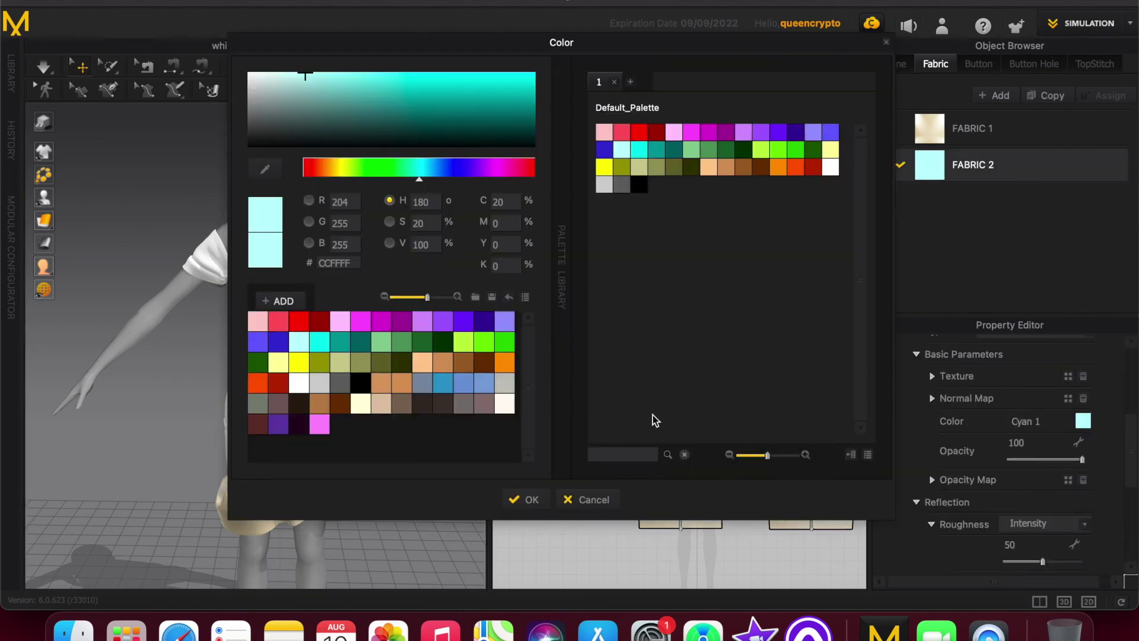
{"action": "left_click", "coordinate": [303, 386]}
{"action": "left_click", "coordinate": [533, 499]}
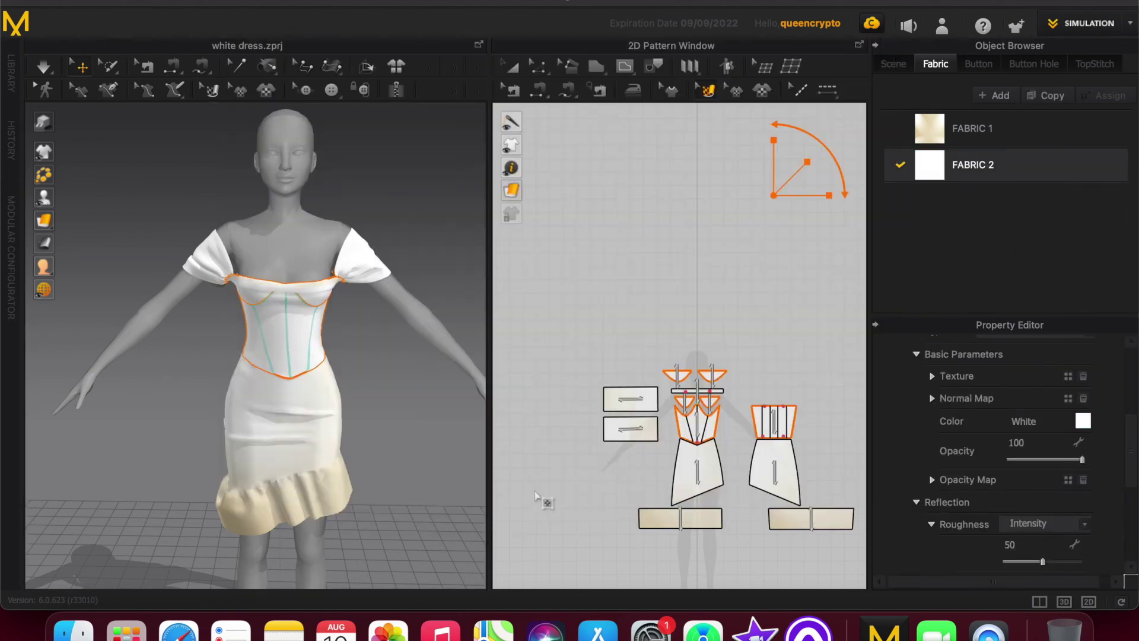
{"action": "left_click", "coordinate": [448, 394]}
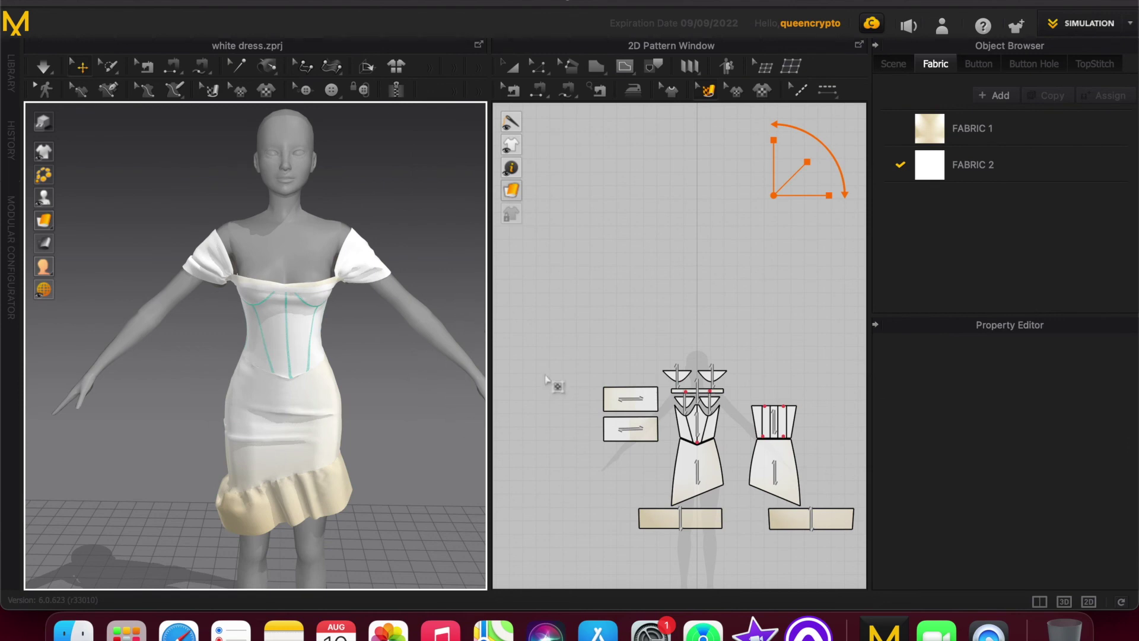
Set the colour of the custom-shaped topstitch on the corset seams to white.
{"action": "left_click", "coordinate": [1085, 64]}
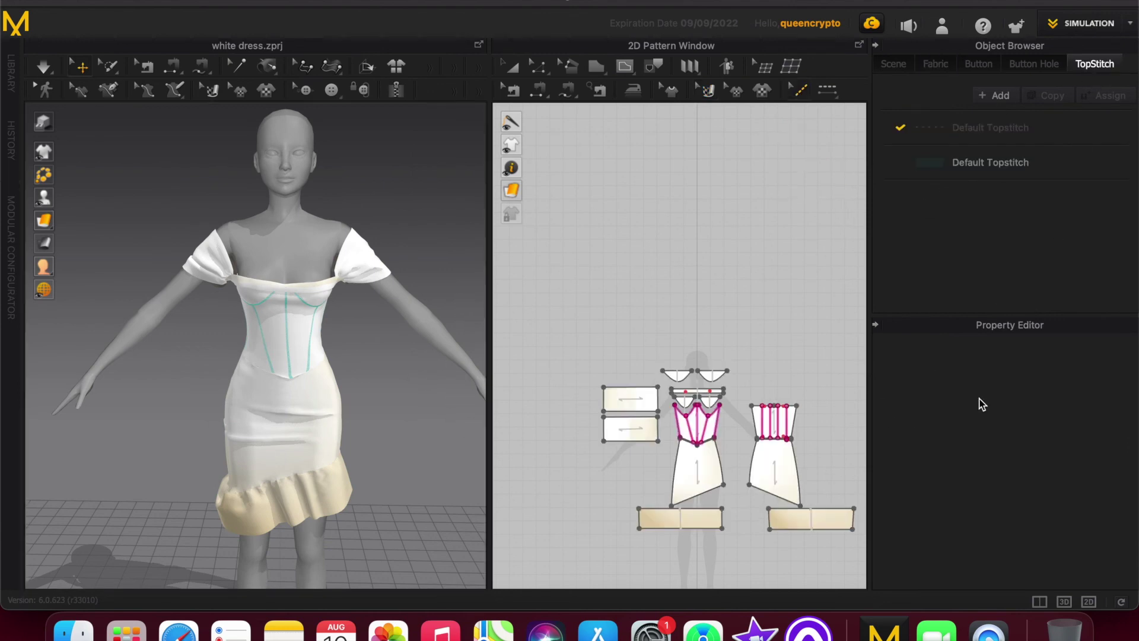
{"action": "left_click", "coordinate": [990, 166]}
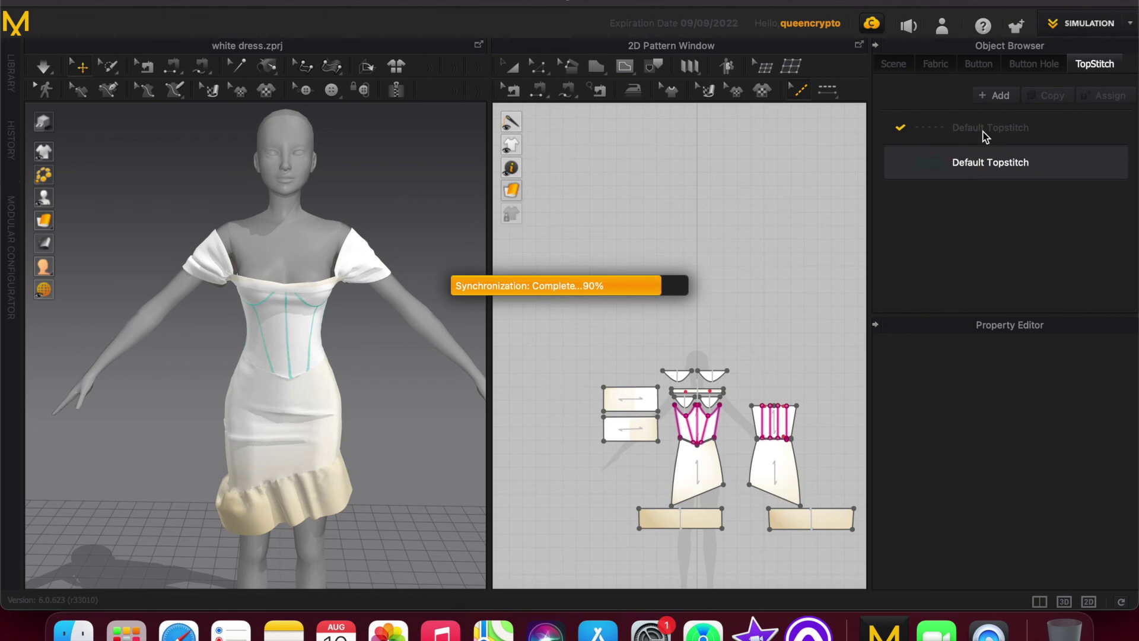
{"action": "scroll", "coordinate": [1068, 450], "scroll_direction": "down", "scroll_amount": 10}
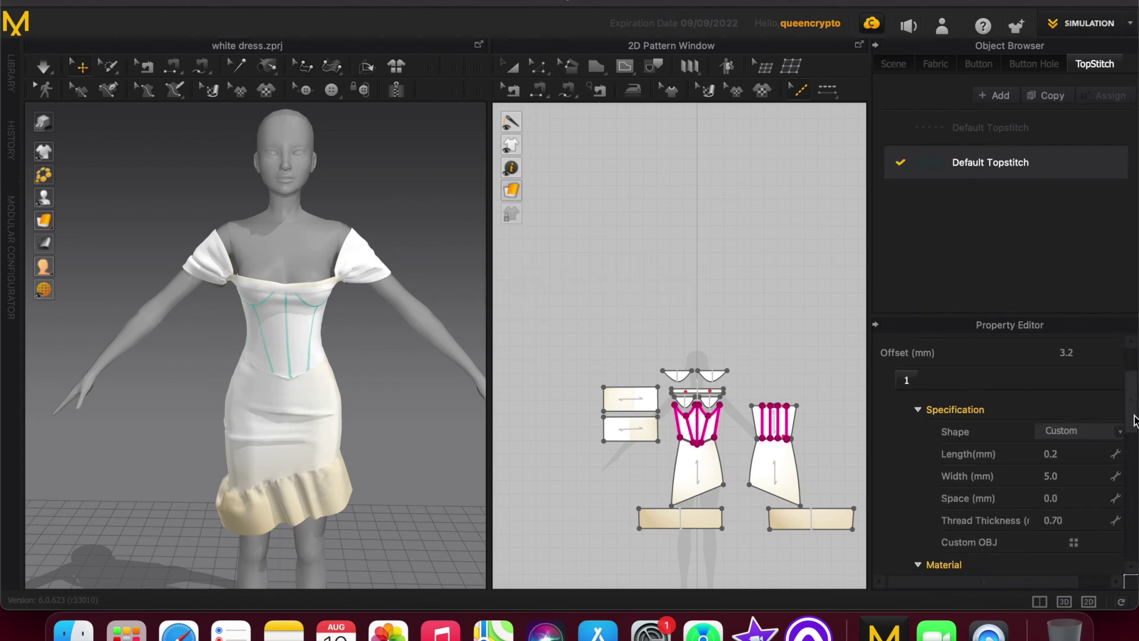
{"action": "left_click", "coordinate": [1114, 427]}
{"action": "left_click", "coordinate": [831, 167]}
{"action": "left_click", "coordinate": [545, 499]}
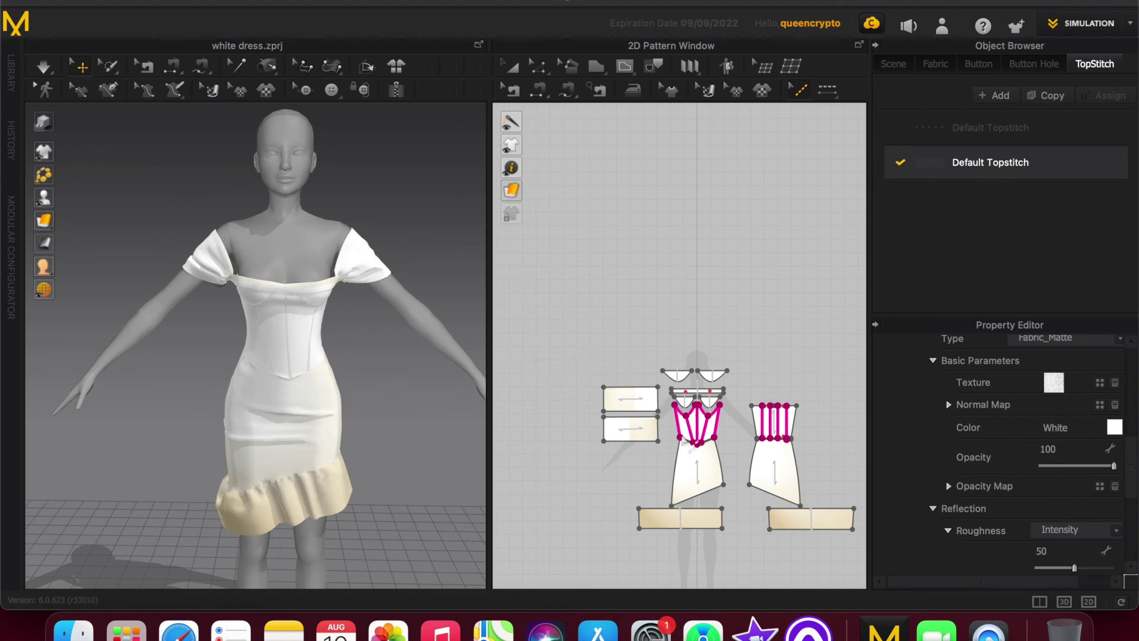
{"action": "left_click", "coordinate": [764, 466]}
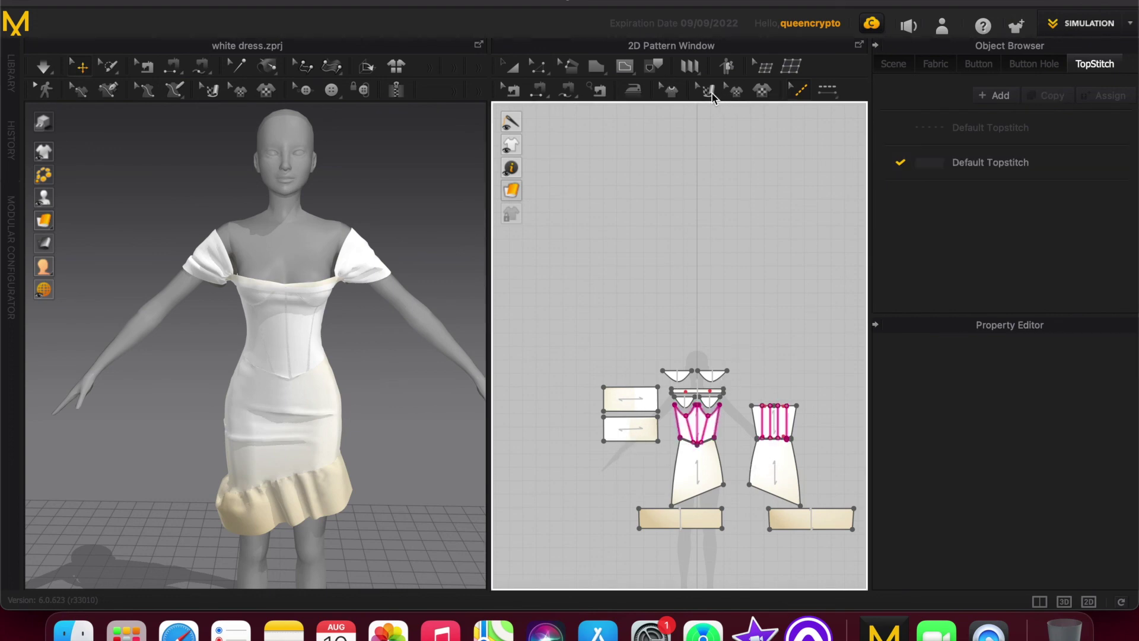
Shift the satin texture on both sleeve panels so they show its cream shading.
{"action": "left_click", "coordinate": [708, 90]}
{"action": "left_click", "coordinate": [628, 422]}
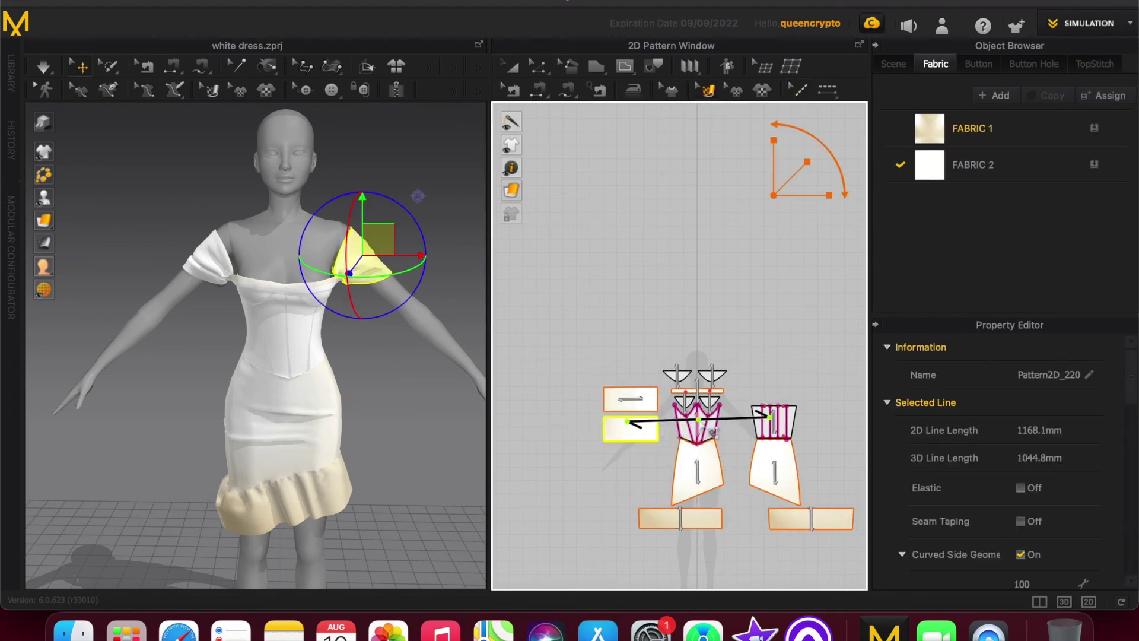
{"action": "left_click", "coordinate": [645, 407]}
{"action": "left_click", "coordinate": [674, 391]}
{"action": "left_click", "coordinate": [640, 405]}
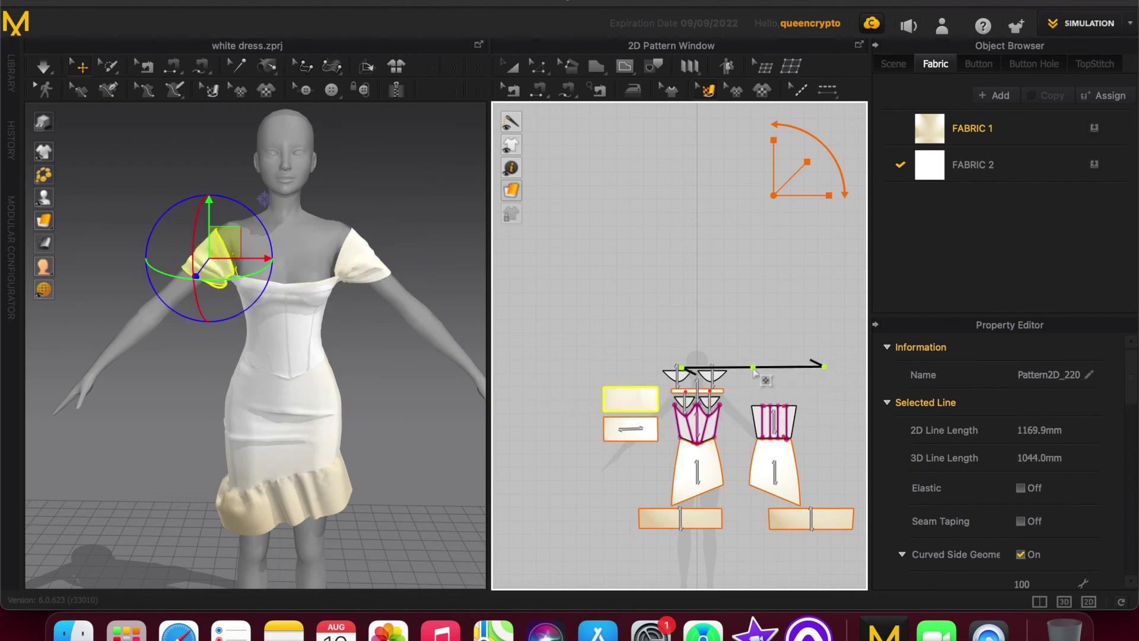
Fine-tune the satin texture's position on the front and back ruffle panels for a lighter cream shade.
{"action": "left_click", "coordinate": [693, 520]}
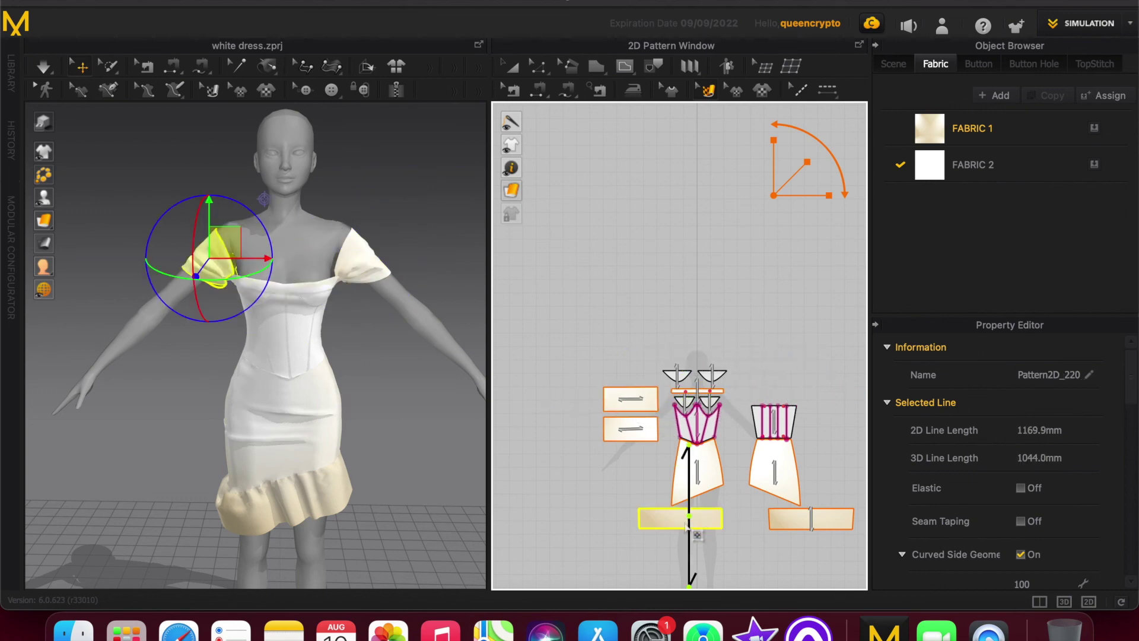
{"action": "left_click", "coordinate": [784, 529]}
{"action": "left_click", "coordinate": [439, 448]}
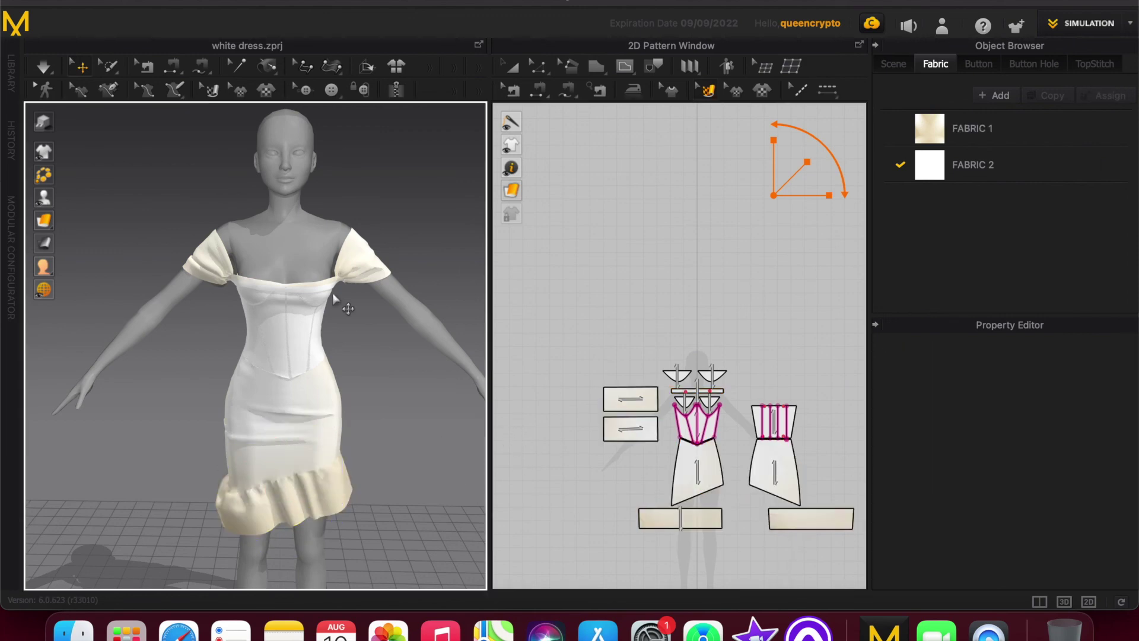
Reposition the satin texture on the back skirt panel while checking how it blends with the front at the side seam.
{"action": "scroll", "coordinate": [376, 445], "scroll_direction": "up", "scroll_amount": 3}
{"action": "right_click_drag", "start_coordinate": [386, 466], "coordinate": [152, 472]}
{"action": "left_click_drag", "start_coordinate": [785, 463], "coordinate": [761, 467]}
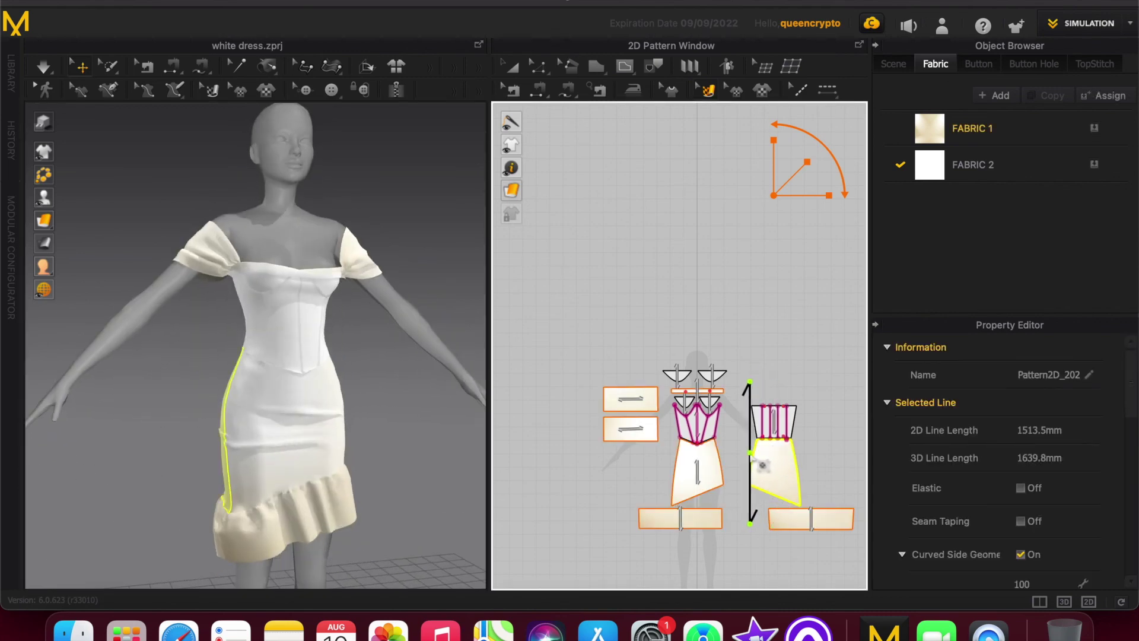
{"action": "left_click", "coordinate": [655, 385]}
{"action": "left_click", "coordinate": [403, 456]}
{"action": "left_click_drag", "start_coordinate": [764, 471], "coordinate": [772, 474]}
{"action": "left_click", "coordinate": [415, 446]}
Move the back skirt panel's satin texture sideways to lighten it and inspect the dress from the side and front.
{"action": "right_click_drag", "start_coordinate": [473, 443], "coordinate": [332, 462]}
{"action": "left_click", "coordinate": [711, 475]}
{"action": "left_click_drag", "start_coordinate": [775, 477], "coordinate": [830, 496]}
{"action": "left_click", "coordinate": [609, 477]}
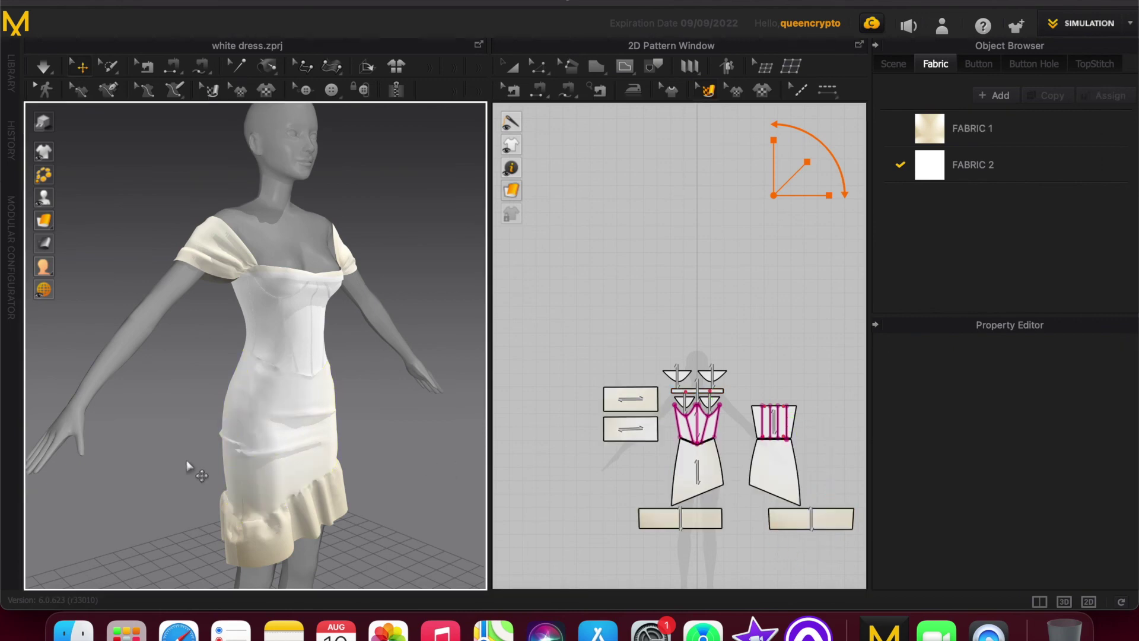
{"action": "right_click_drag", "start_coordinate": [160, 464], "coordinate": [110, 454]}
{"action": "scroll", "coordinate": [223, 433], "scroll_direction": "up", "scroll_amount": 5}
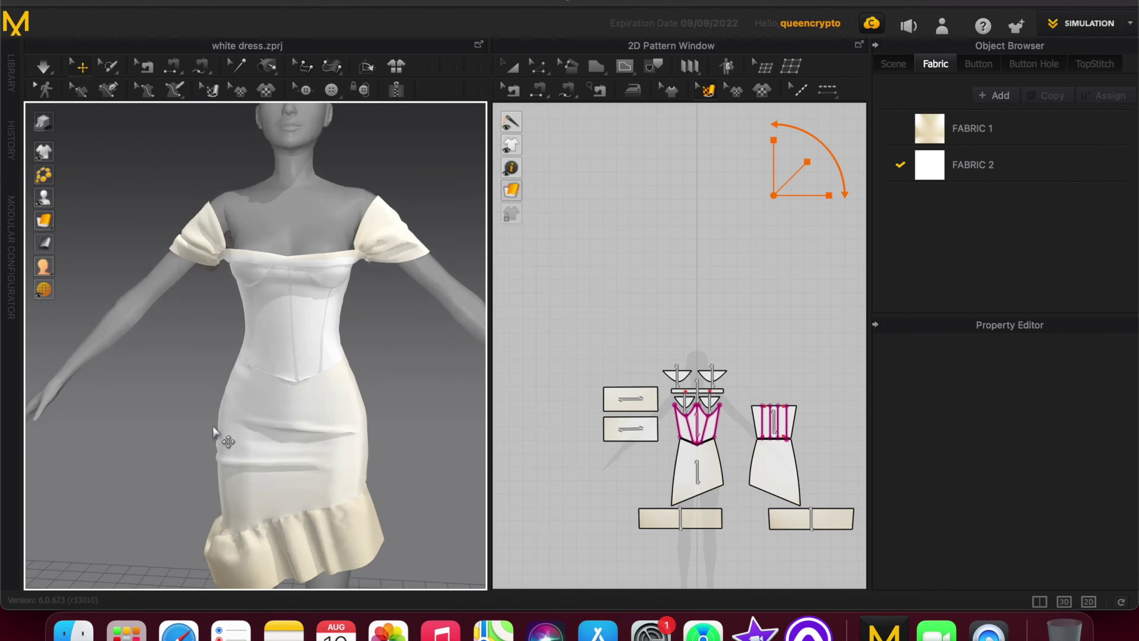
Run the simulation and pull on the front skirt panel to settle its fabric on the avatar.
{"action": "left_click", "coordinate": [284, 401]}
{"action": "key", "text": "space"}
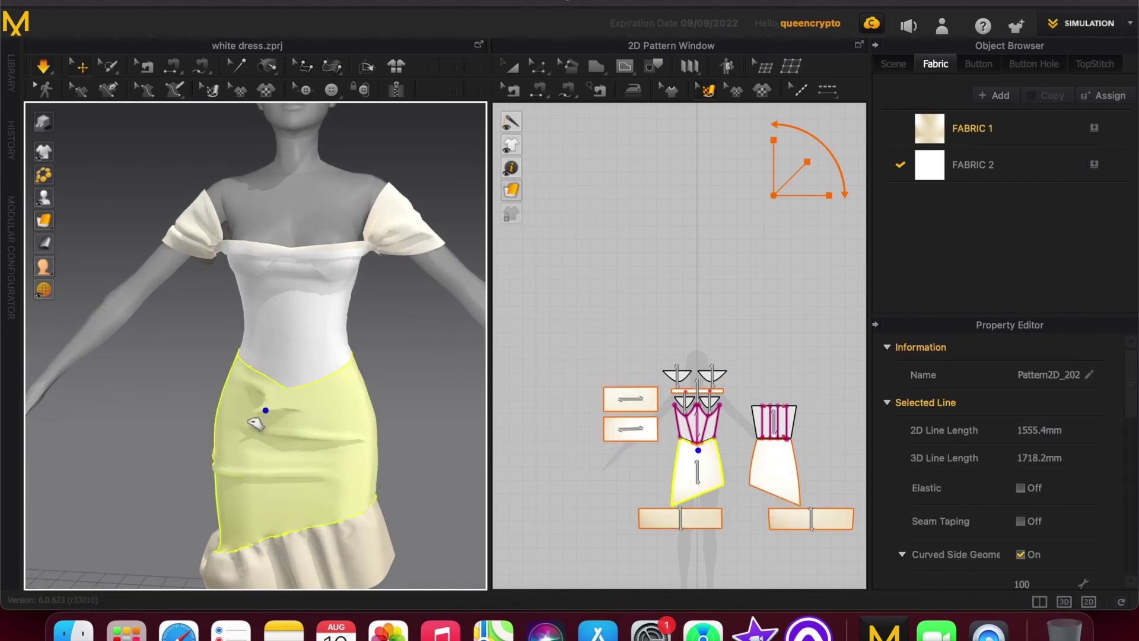
{"action": "left_click_drag", "start_coordinate": [245, 439], "coordinate": [294, 436]}
{"action": "left_click", "coordinate": [432, 396]}
{"action": "key", "text": "n"}
{"action": "key", "text": "k"}
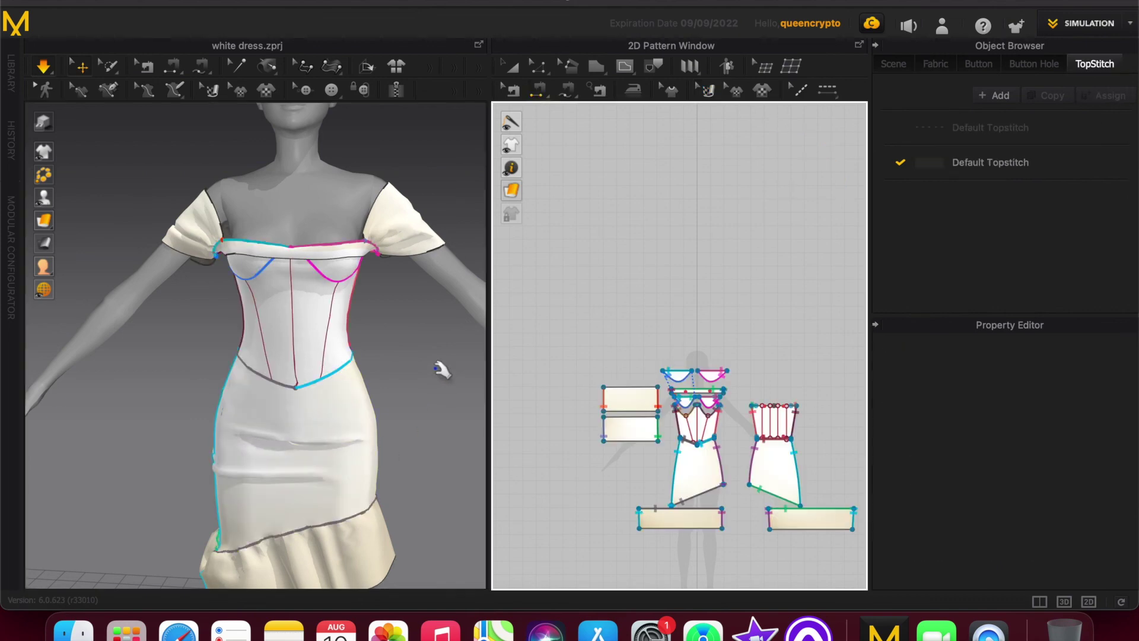
{"action": "scroll", "coordinate": [434, 201], "scroll_direction": "down", "scroll_amount": 1}
{"action": "left_click", "coordinate": [508, 64]}
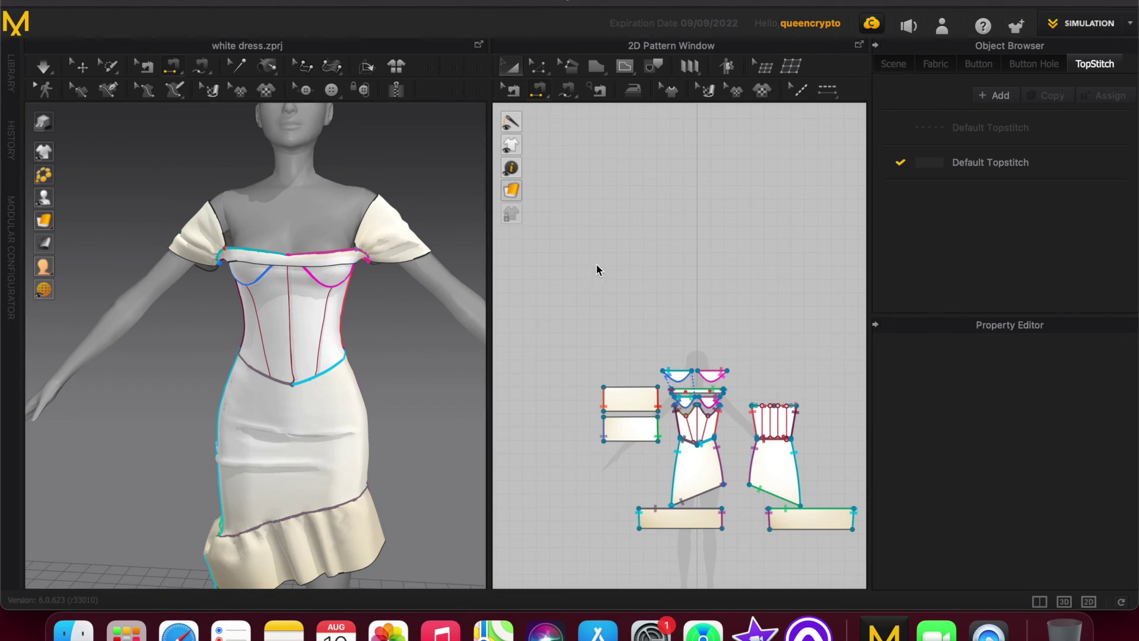
{"action": "left_click", "coordinate": [616, 272]}
{"action": "left_click", "coordinate": [927, 61]}
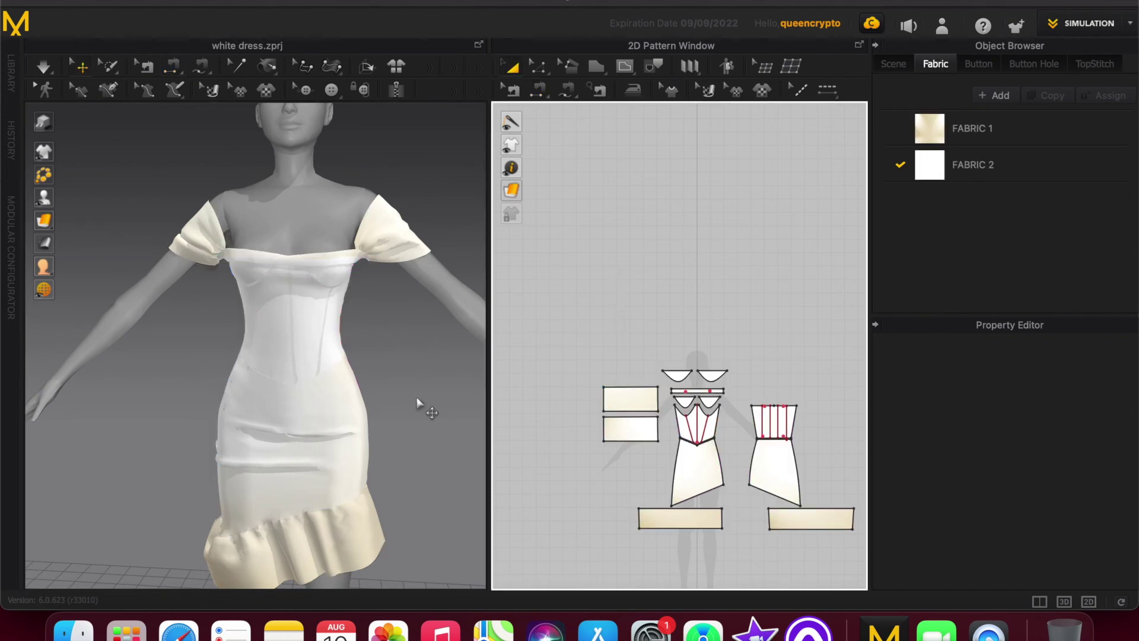
Lower the outer bottom corners of both ruffle panels for a slanted hem, making the outer sides about 325 mm long, and simulate the dress.
{"action": "scroll", "coordinate": [368, 386], "scroll_direction": "down", "scroll_amount": 1}
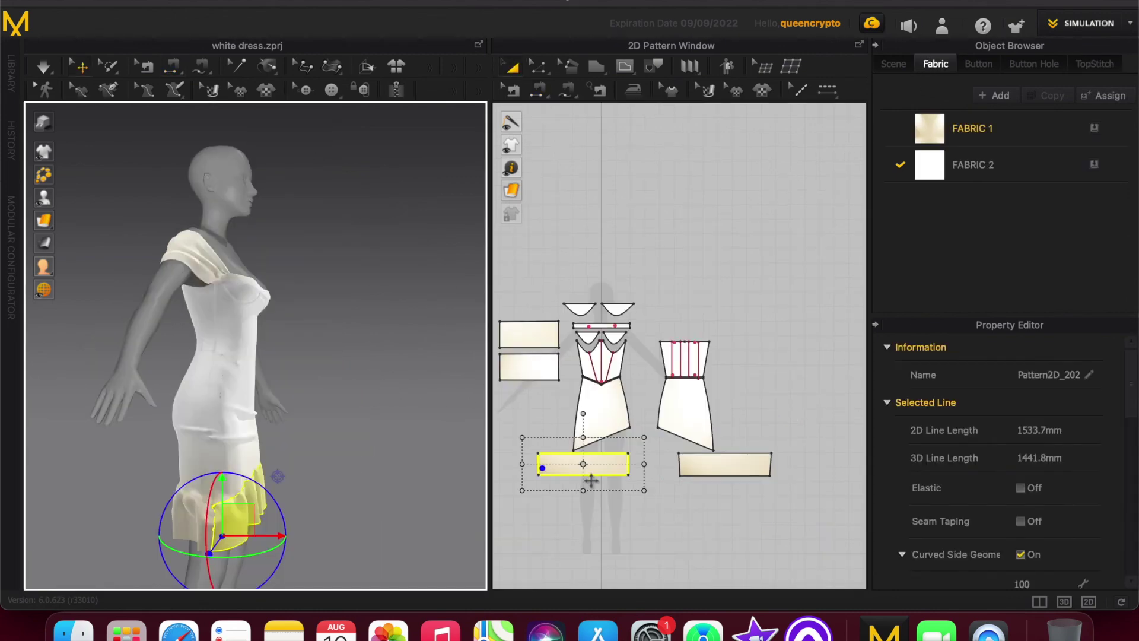
{"action": "key", "text": "z"}
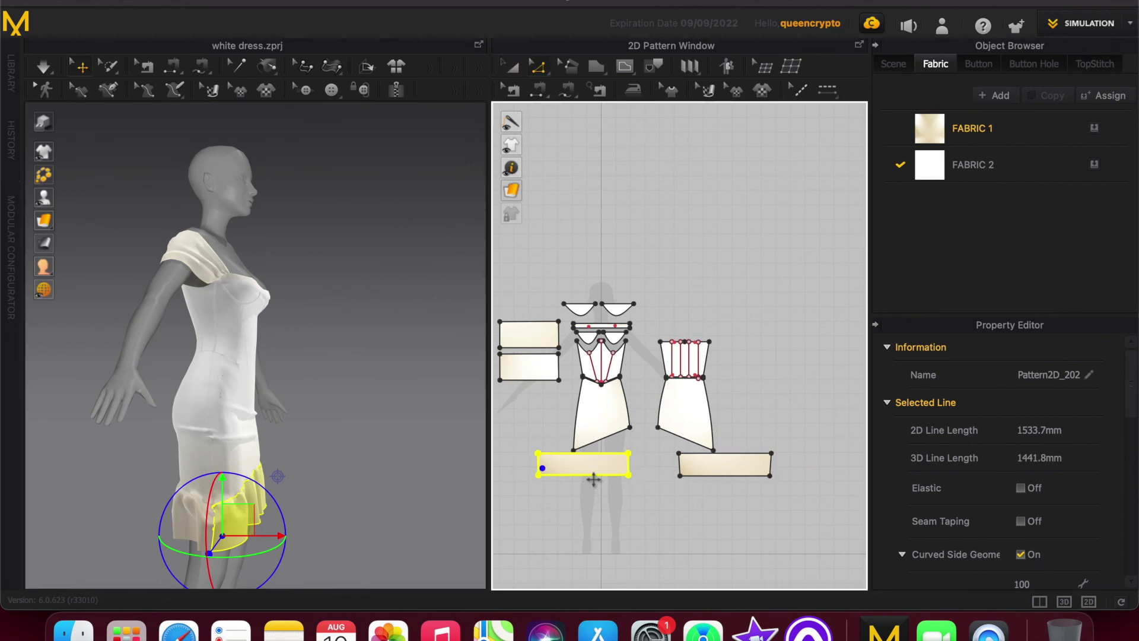
{"action": "left_click", "coordinate": [541, 477]}
{"action": "scroll", "coordinate": [769, 478], "scroll_direction": "up", "scroll_amount": 2}
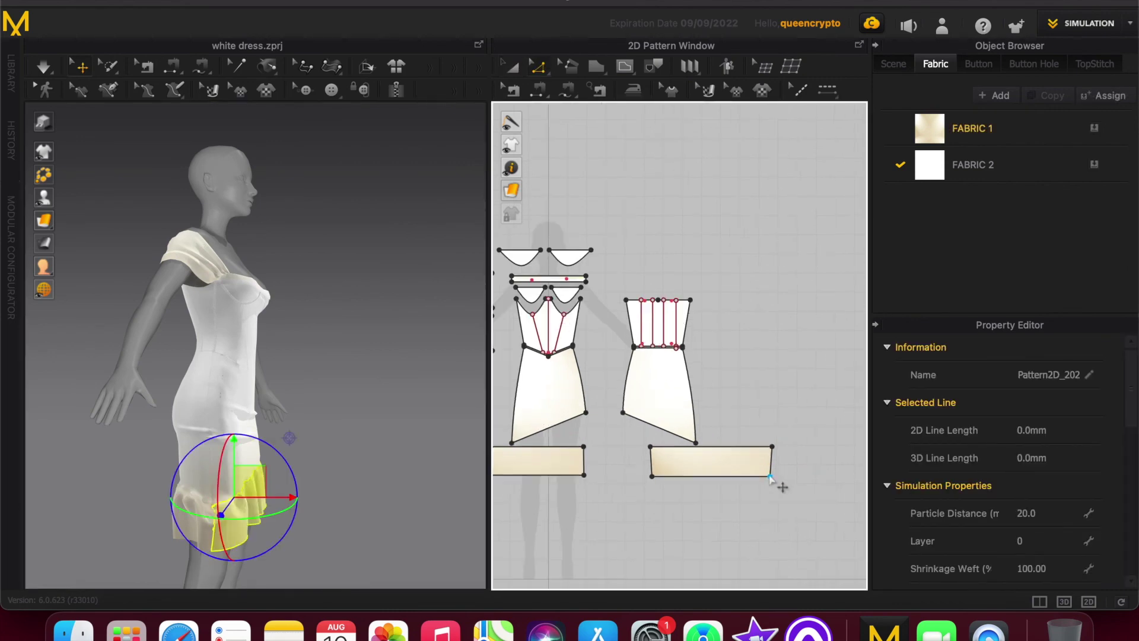
{"action": "scroll", "coordinate": [778, 494], "scroll_direction": "down", "scroll_amount": 1}
{"action": "left_click_drag", "start_coordinate": [771, 478], "coordinate": [771, 506]}
{"action": "key", "text": "space"}
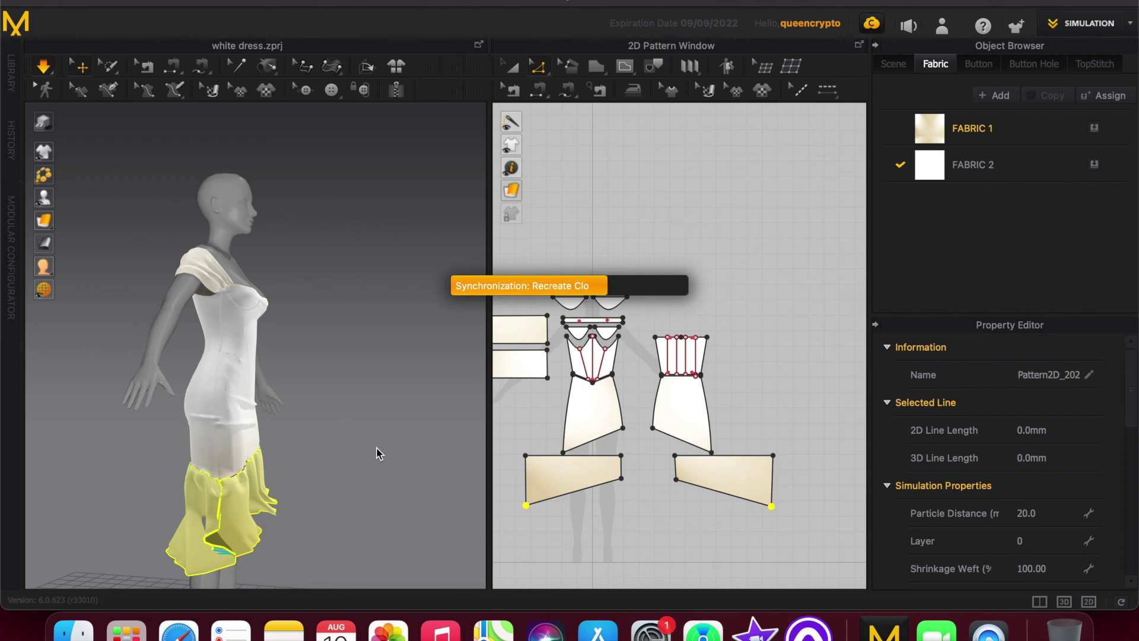
{"action": "right_click_drag", "start_coordinate": [381, 450], "coordinate": [305, 453]}
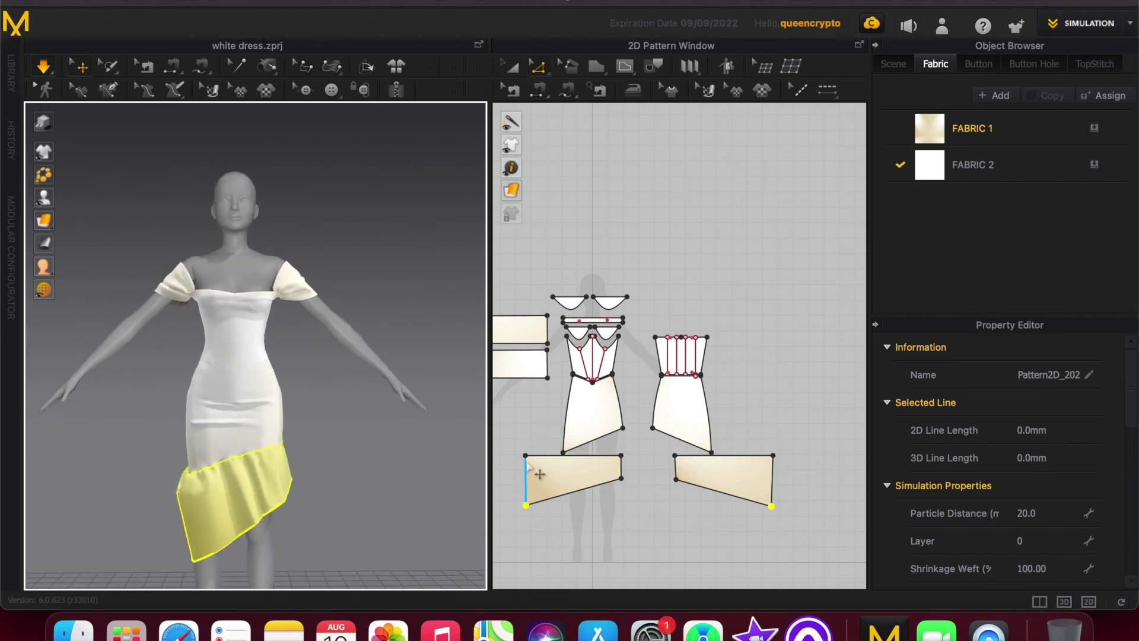
Shift the outer top corners of both ruffle panels slightly sideways, re-simulate the drape and check it from an angled front view.
{"action": "left_click", "coordinate": [526, 456]}
{"action": "left_click_drag", "start_coordinate": [774, 460], "coordinate": [769, 458], "text": "shift"}
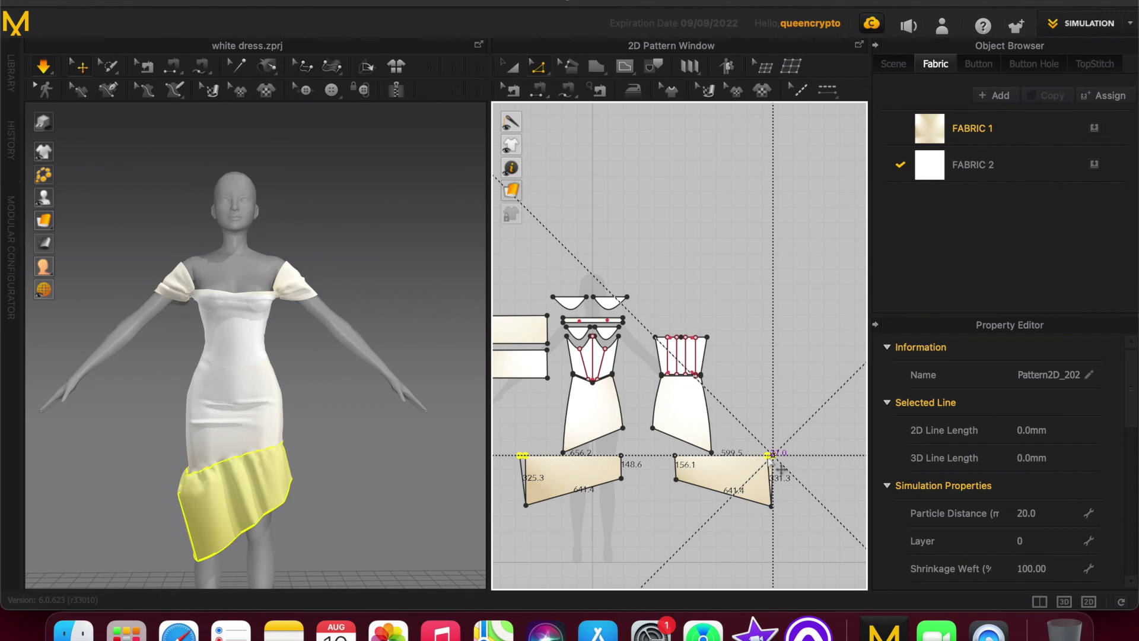
{"action": "left_click", "coordinate": [775, 467]}
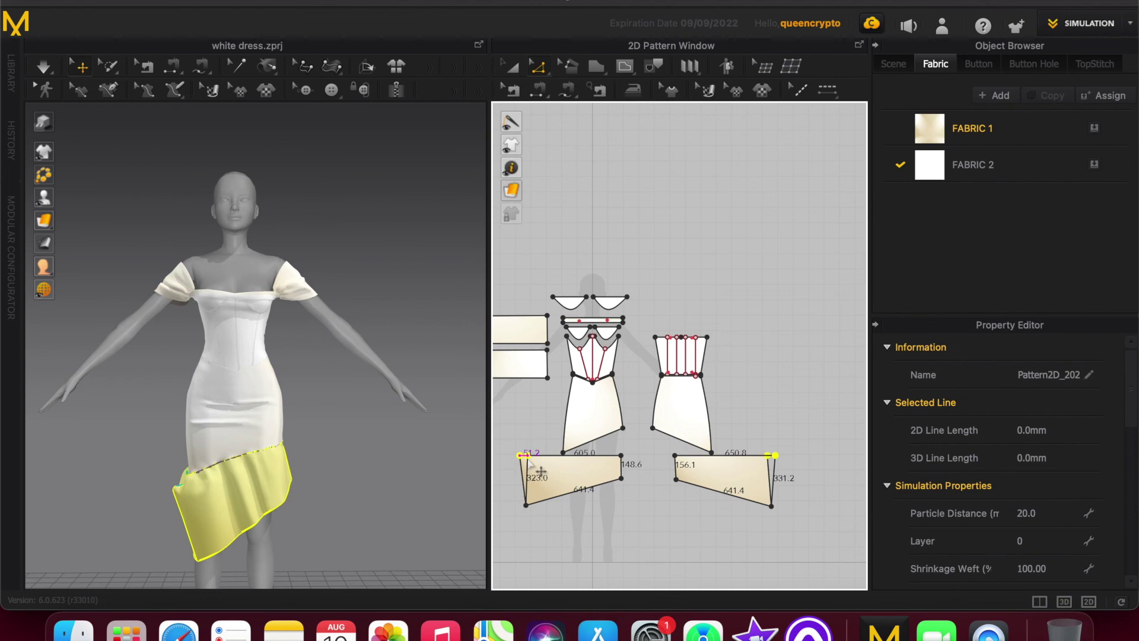
{"action": "left_click", "coordinate": [527, 457]}
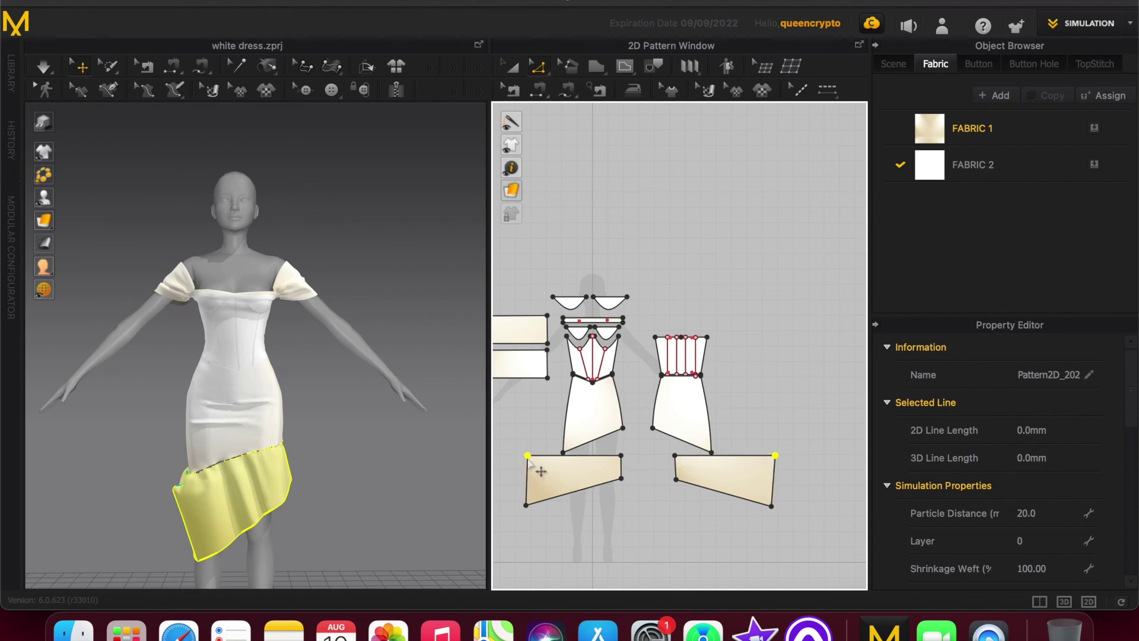
{"action": "key", "text": "space"}
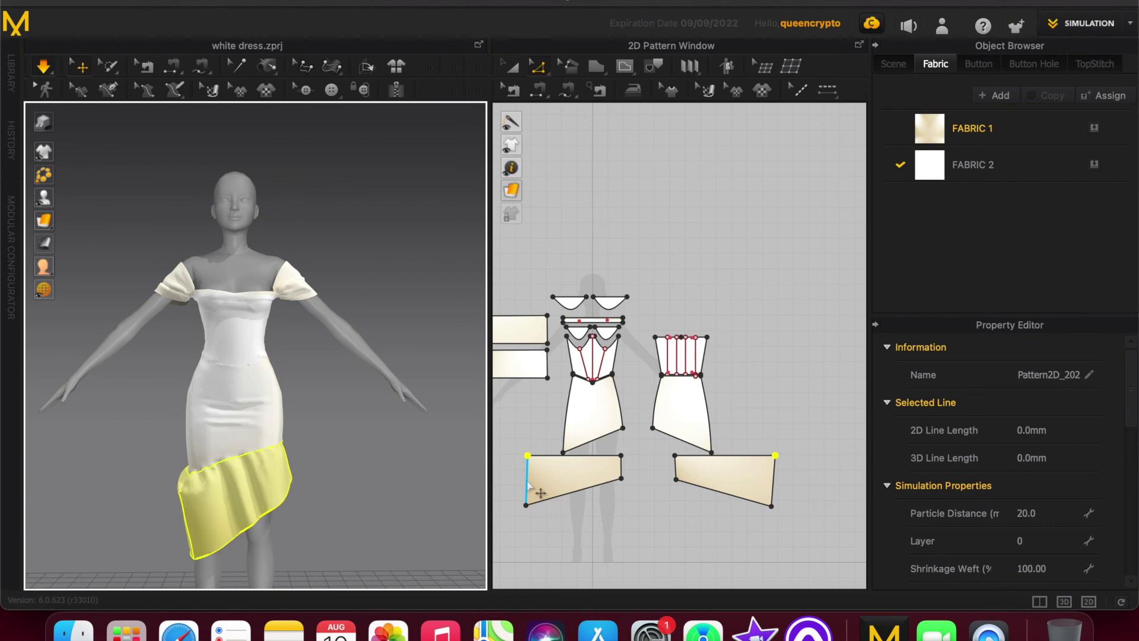
{"action": "left_click", "coordinate": [380, 463]}
{"action": "right_click_drag", "start_coordinate": [360, 423], "coordinate": [331, 422]}
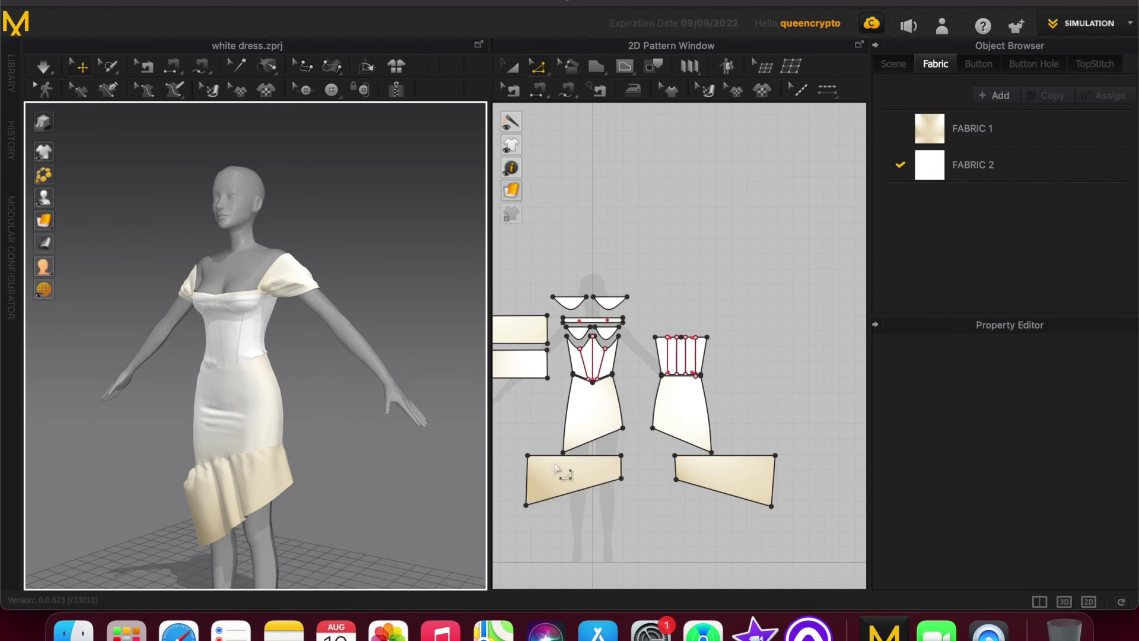